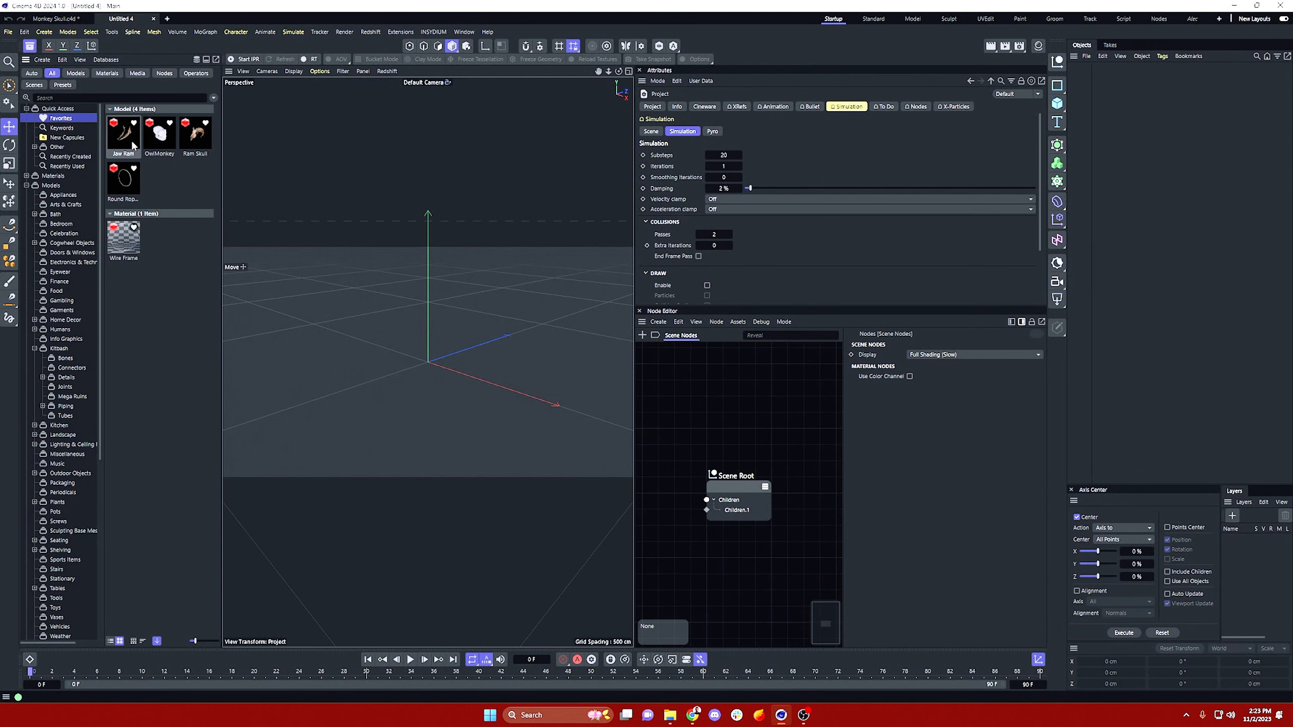
Step: Load the Ram Skull asset from the favorites and move it to about the world origin
double_click(195, 137)
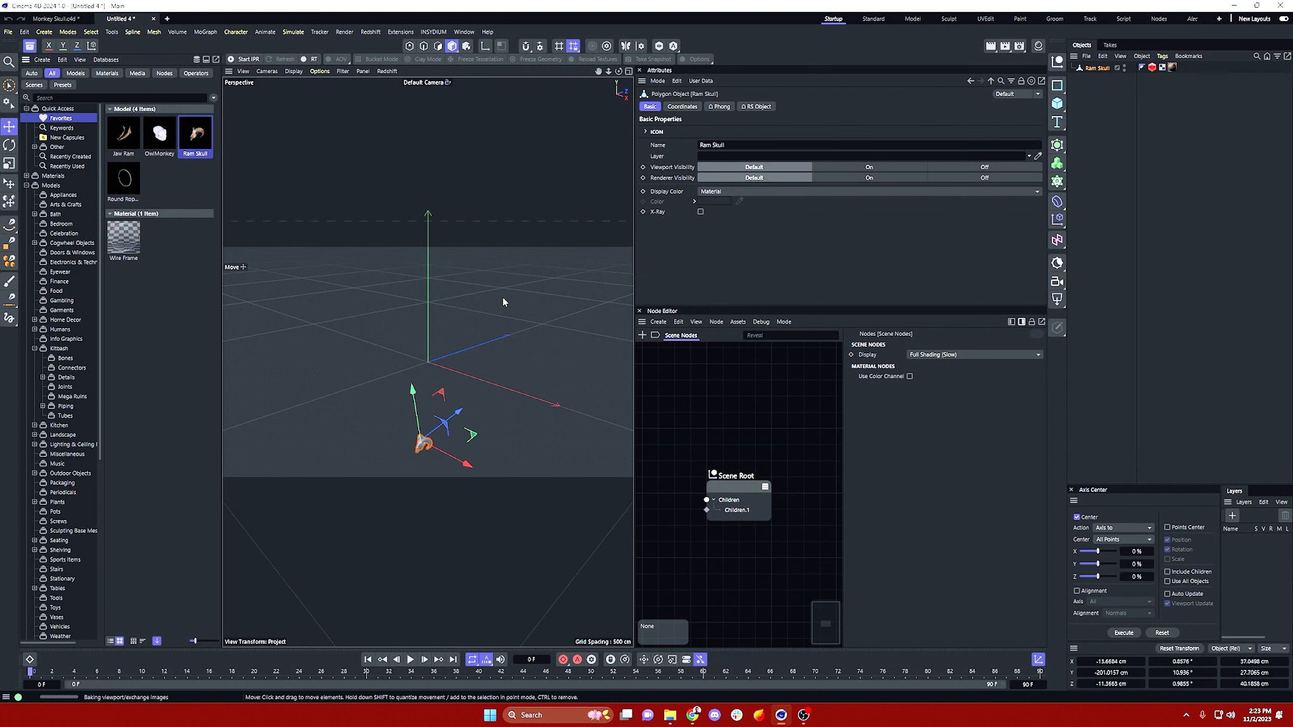
left_click_drag(400, 315, 400, 314)
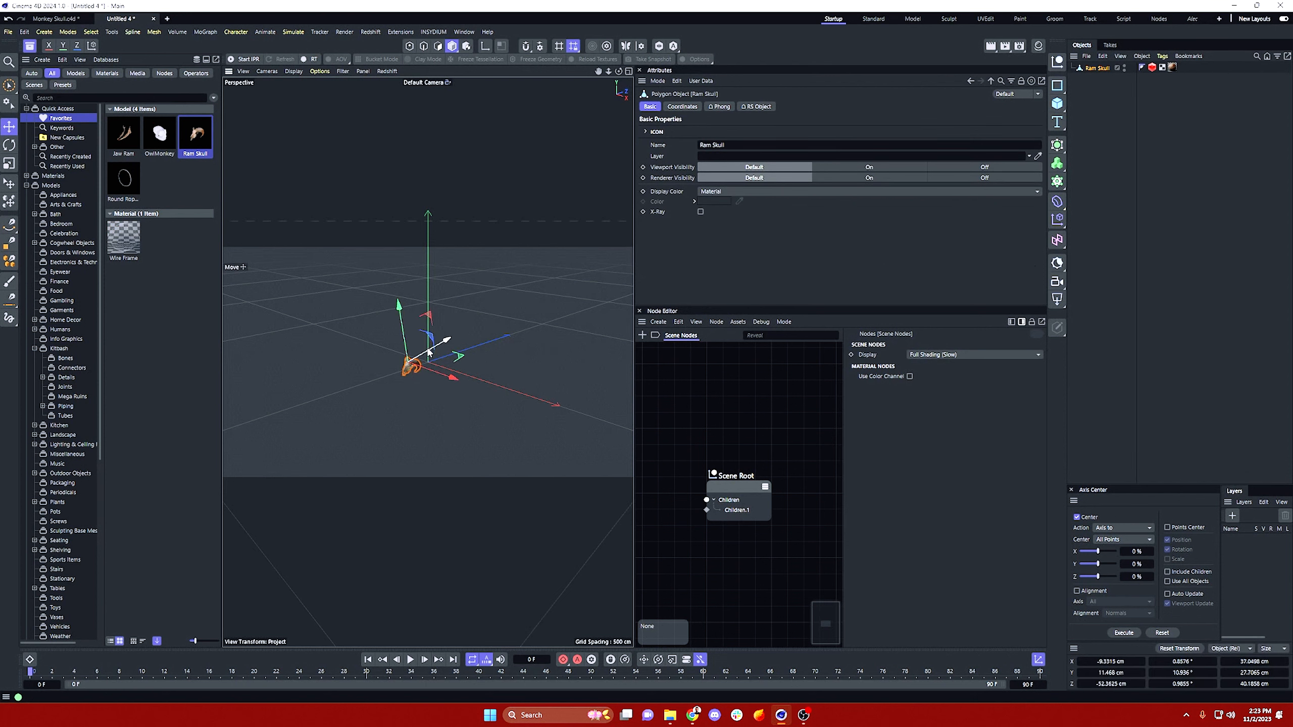
scroll(407, 357, "up", 10)
left_click_drag(450, 379, 447, 352, "alt")
left_click_drag(430, 355, 525, 313)
scroll(348, 351, "up", 3)
scroll(483, 335, "up", 2)
left_click_drag(423, 274, 424, 303)
left_click_drag(478, 351, 324, 362)
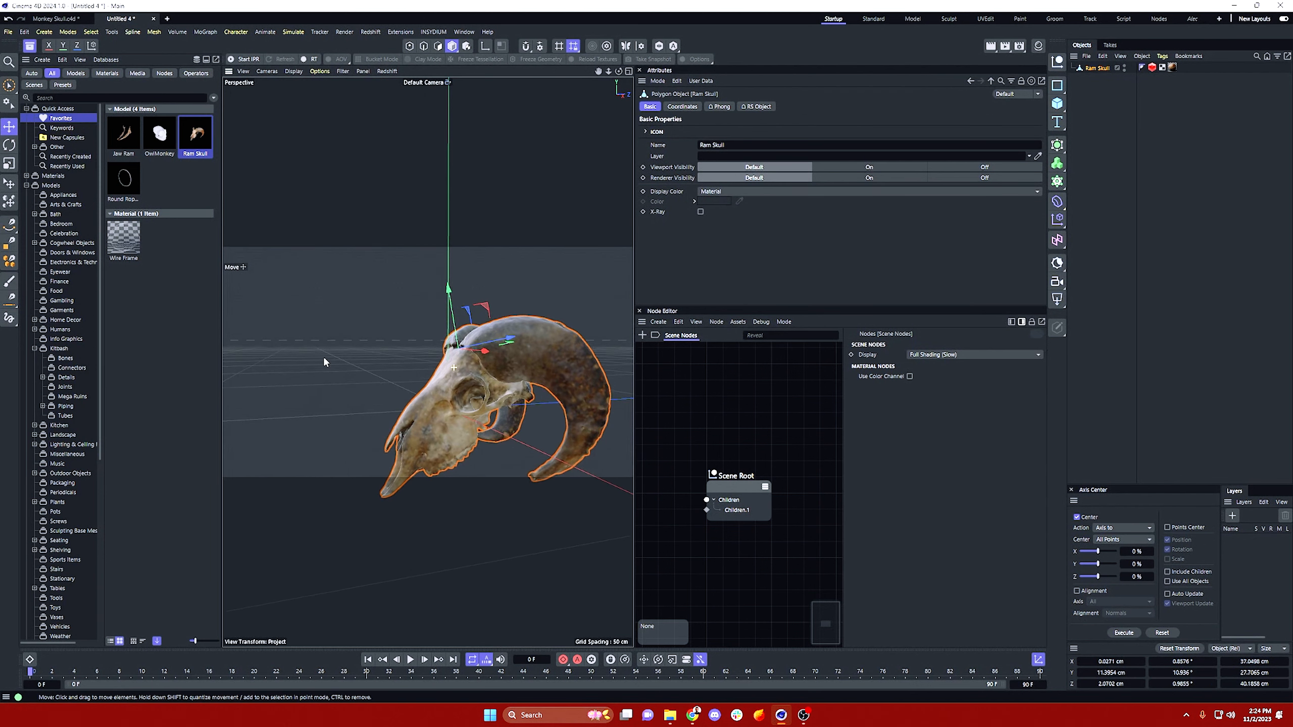
right_click_drag(529, 330, 458, 339, "alt")
left_click_drag(458, 339, 474, 369, "alt")
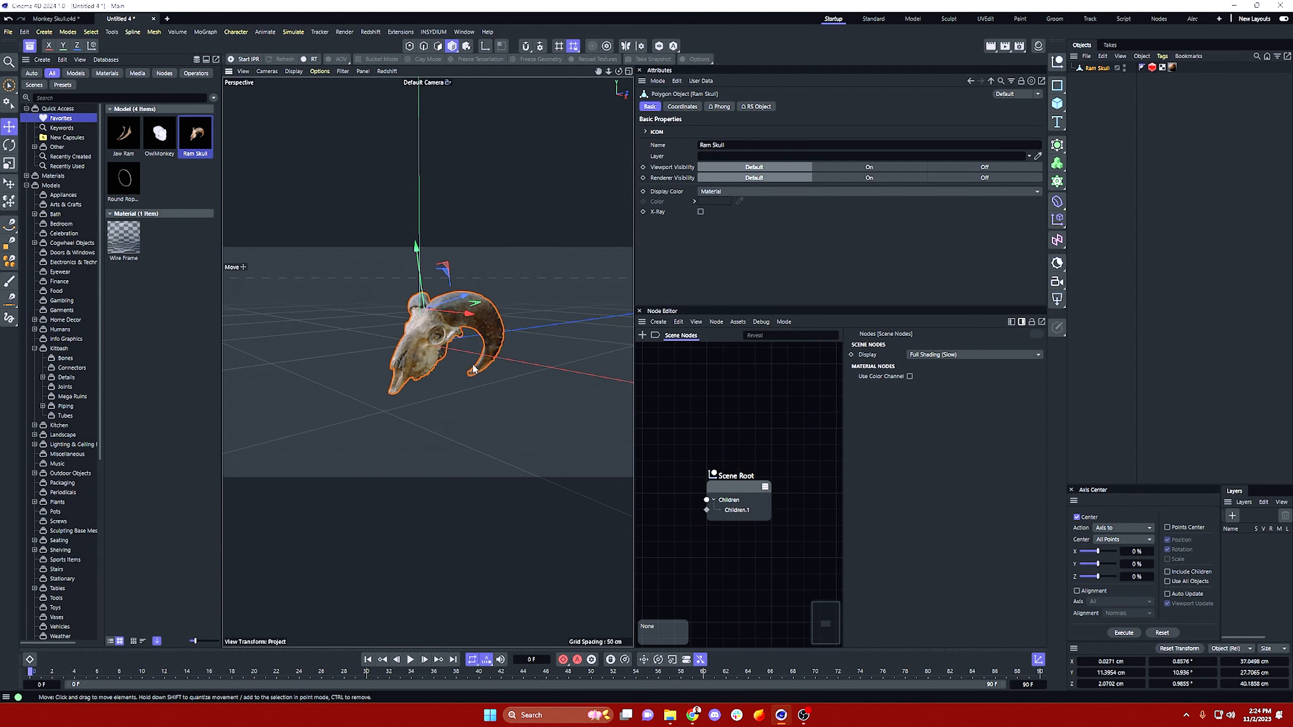
Step: Load the Jaw Ram asset and position it under the ram skull as its lower jaw
double_click(124, 143)
left_click_drag(276, 334, 425, 355)
right_click_drag(426, 355, 484, 354, "alt")
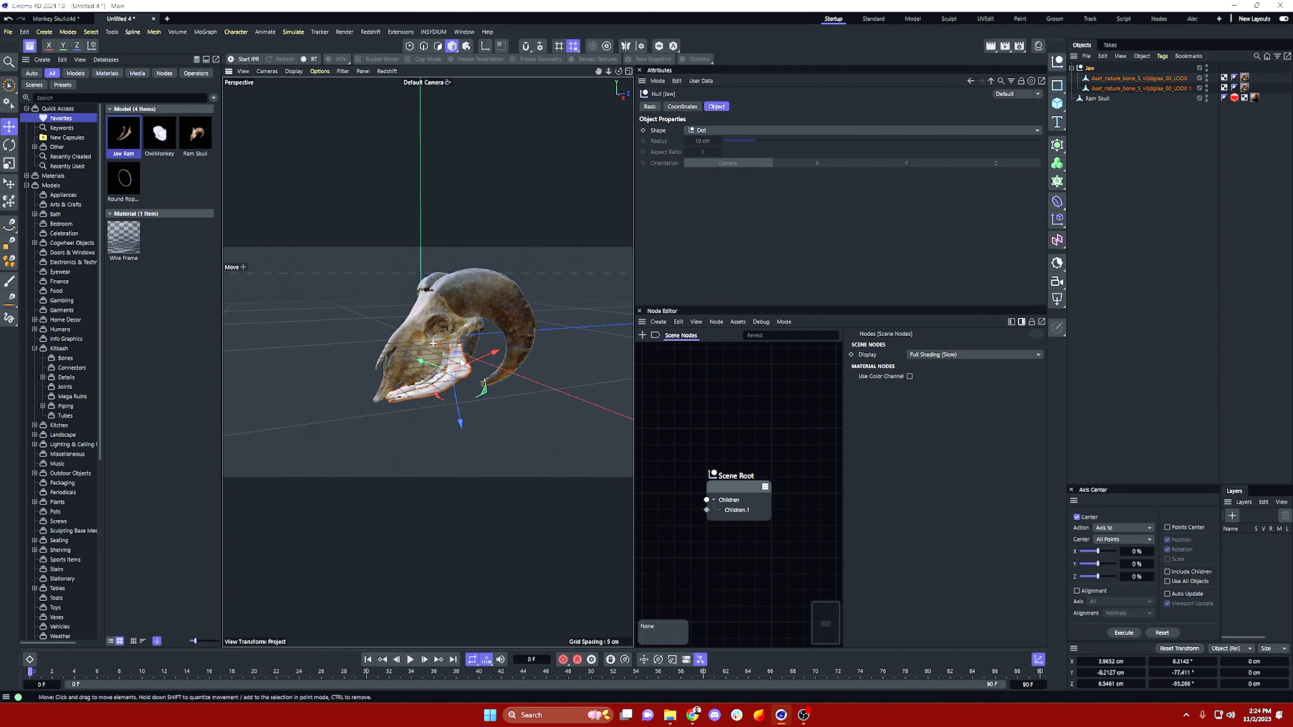
left_click_drag(452, 389, 450, 380)
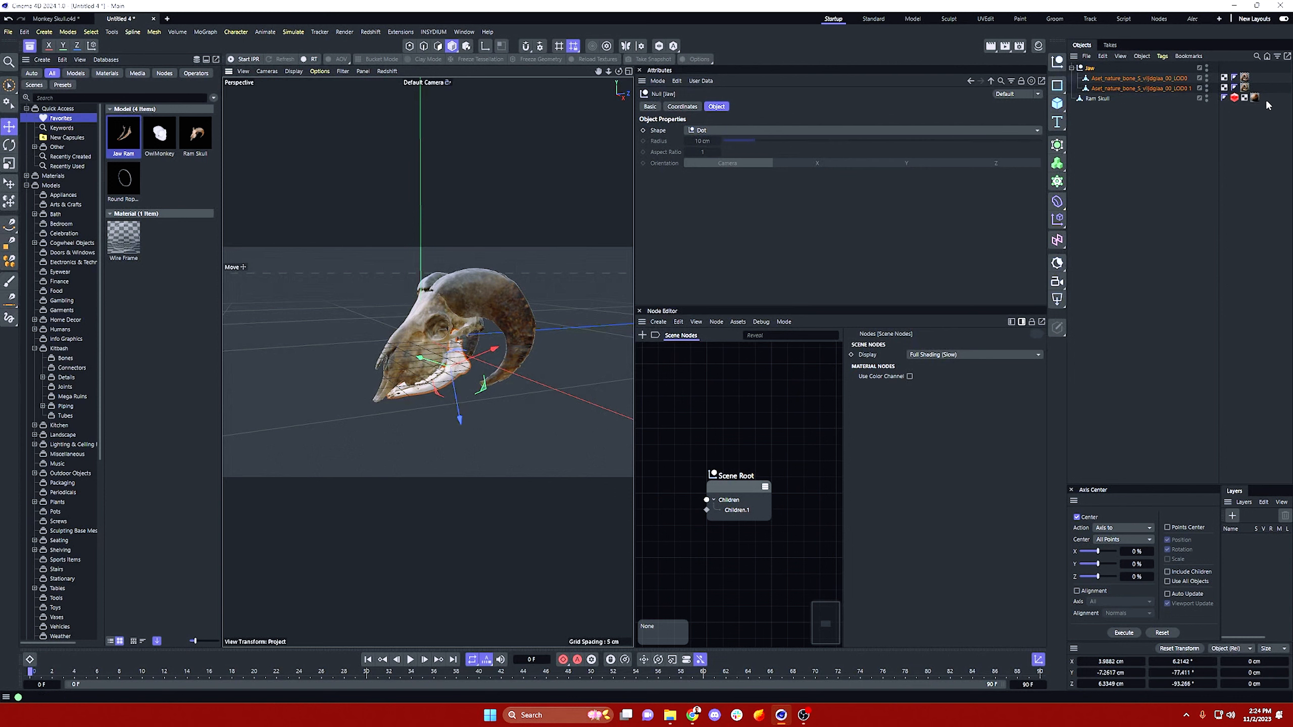
Step: Hide the Jaw group and add a Collider simulation tag to the Ram Skull
left_click(1197, 120)
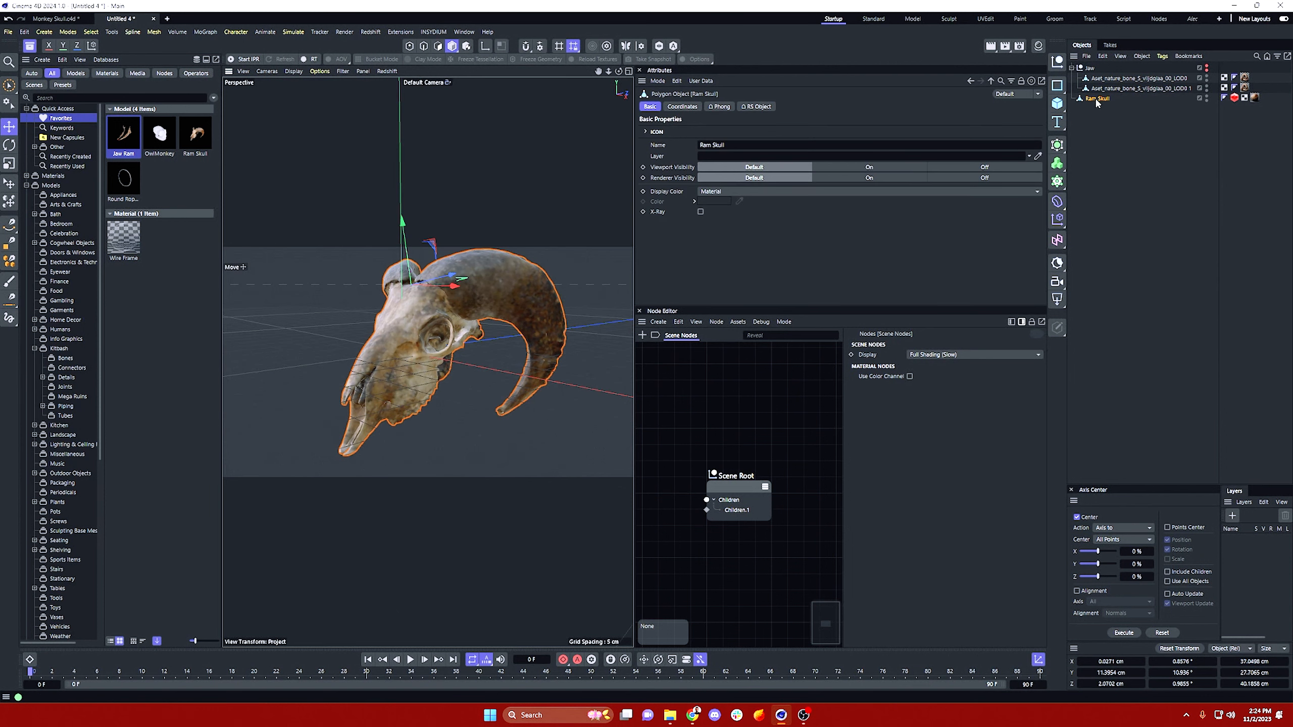
right_click(1094, 97)
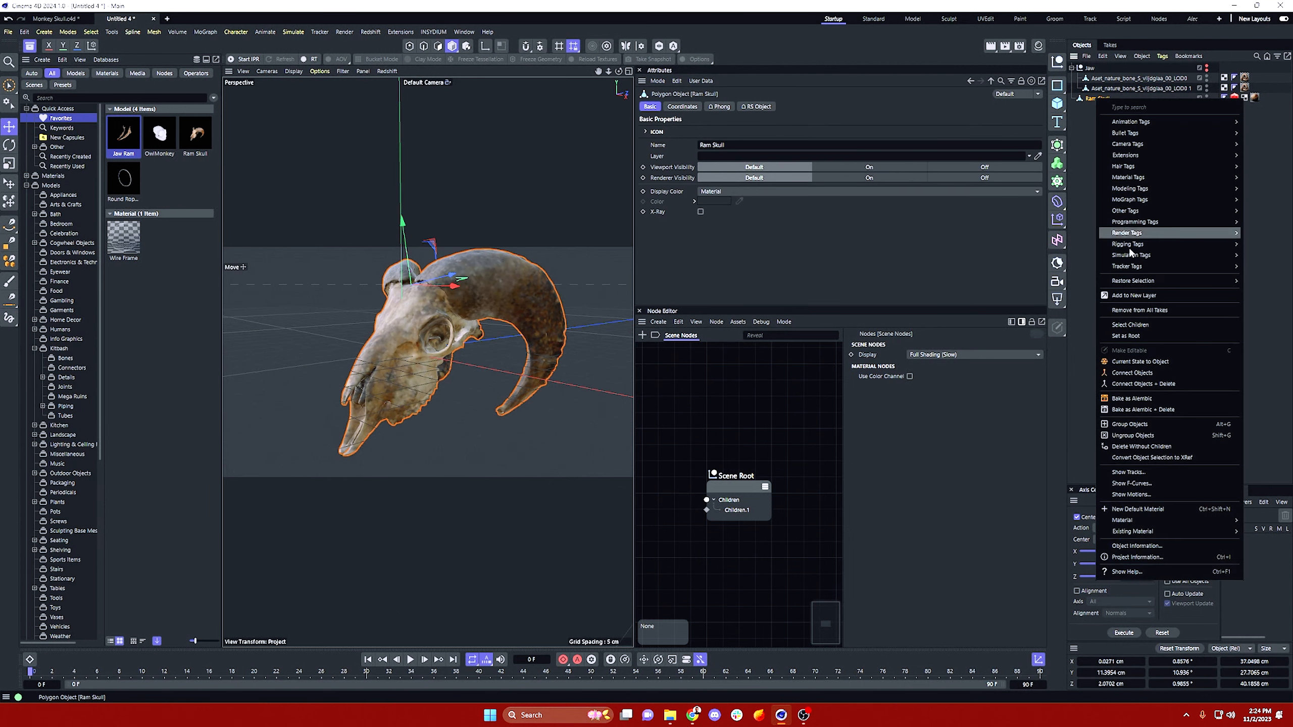
mouse_move(1149, 257)
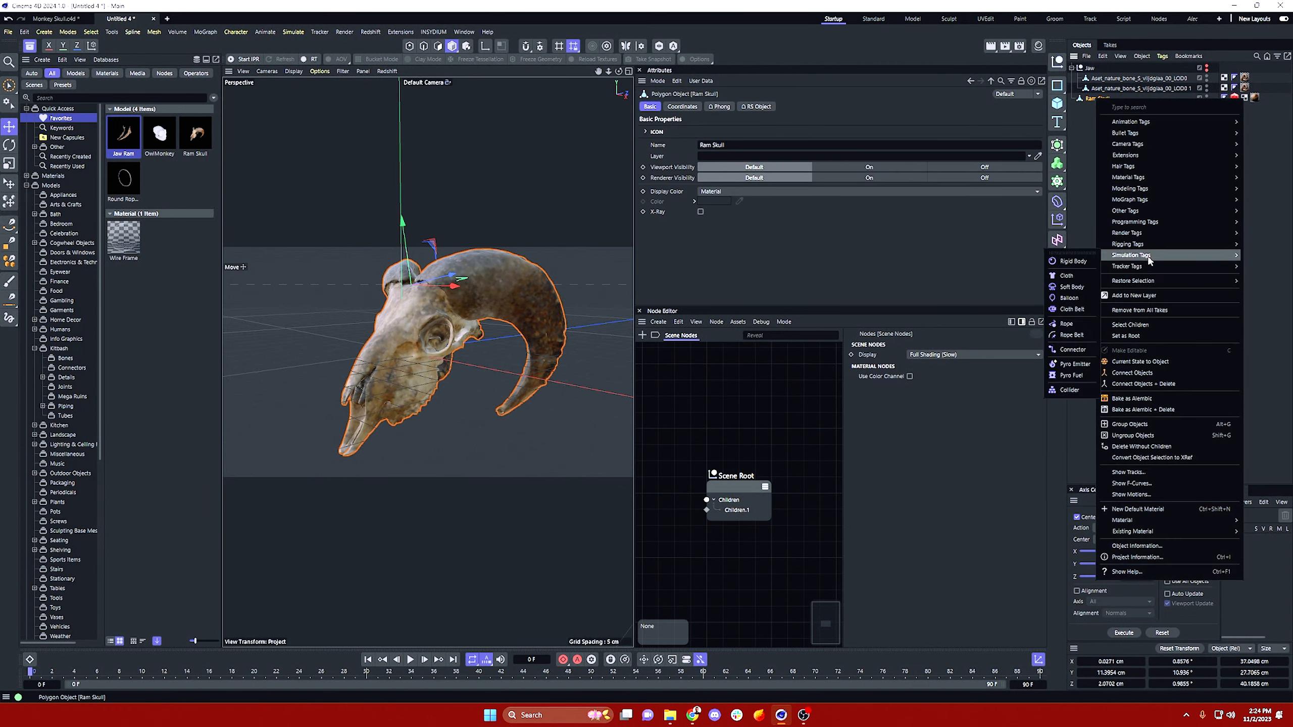
left_click(1068, 390)
left_click(1098, 98)
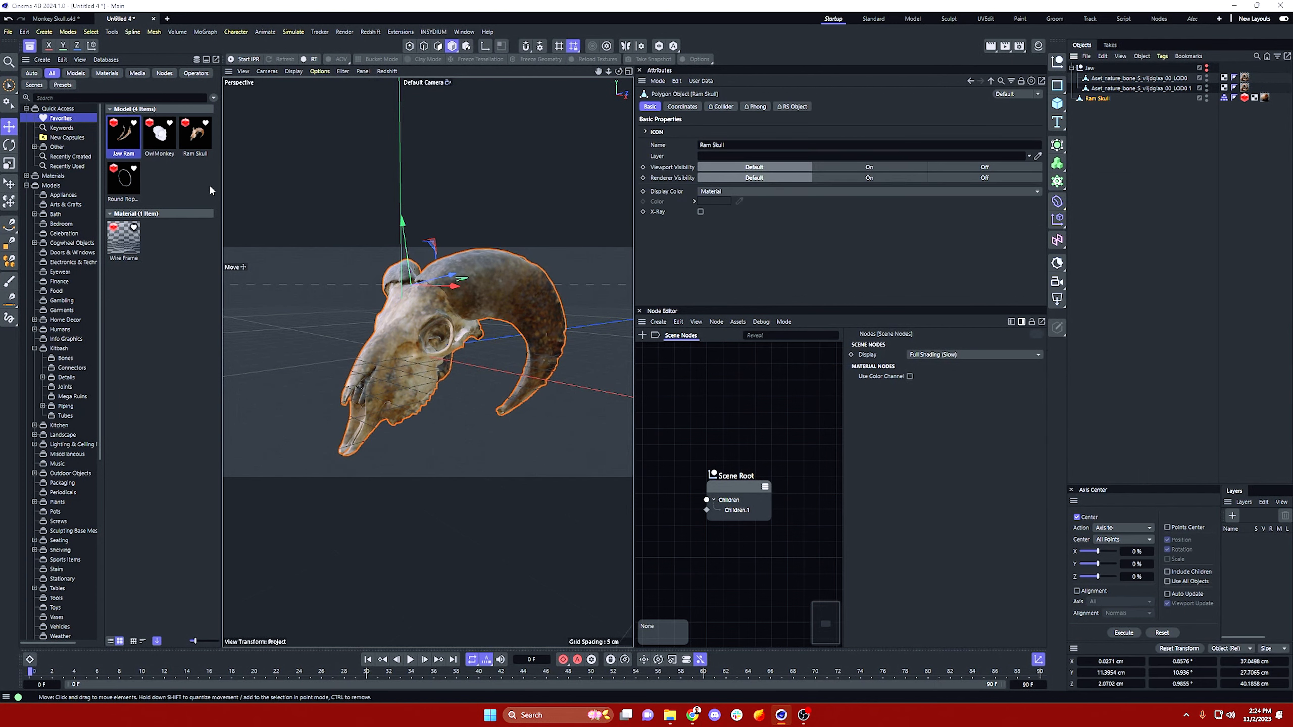
double_click(122, 182)
left_click(450, 275)
left_click(1119, 228)
left_click(1111, 108)
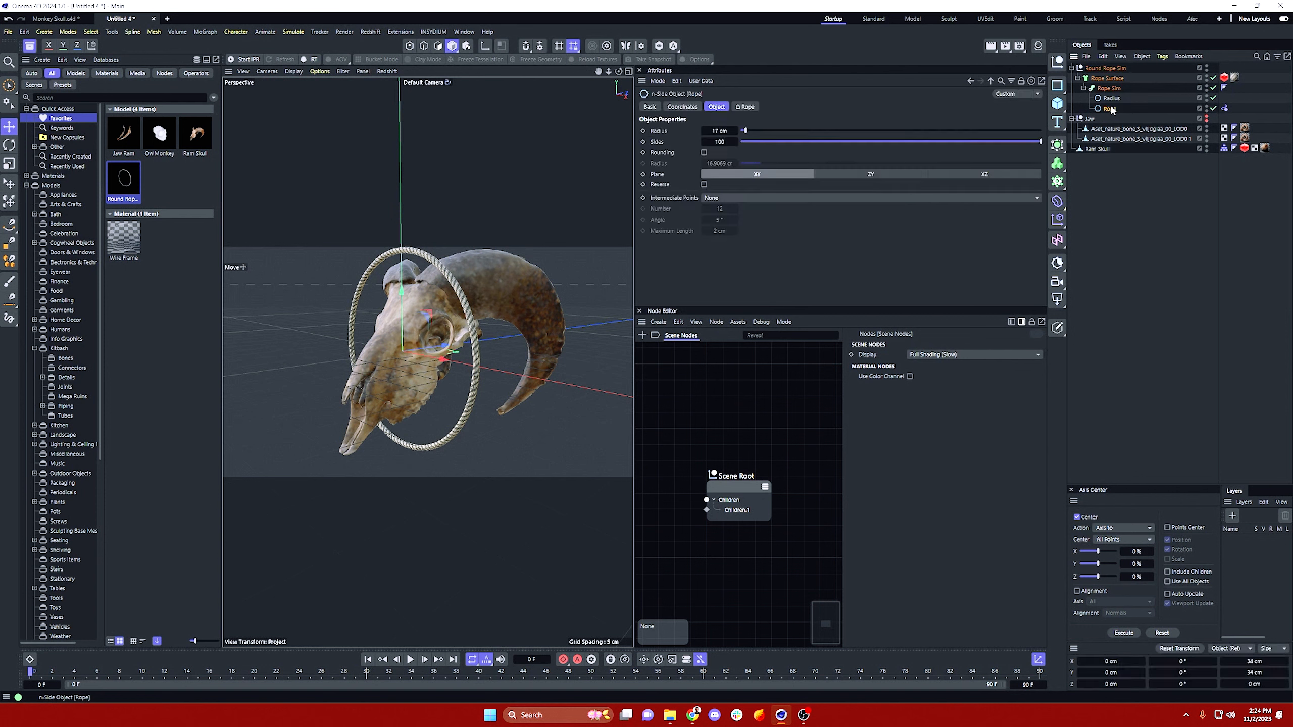
left_click(1112, 70, "shift")
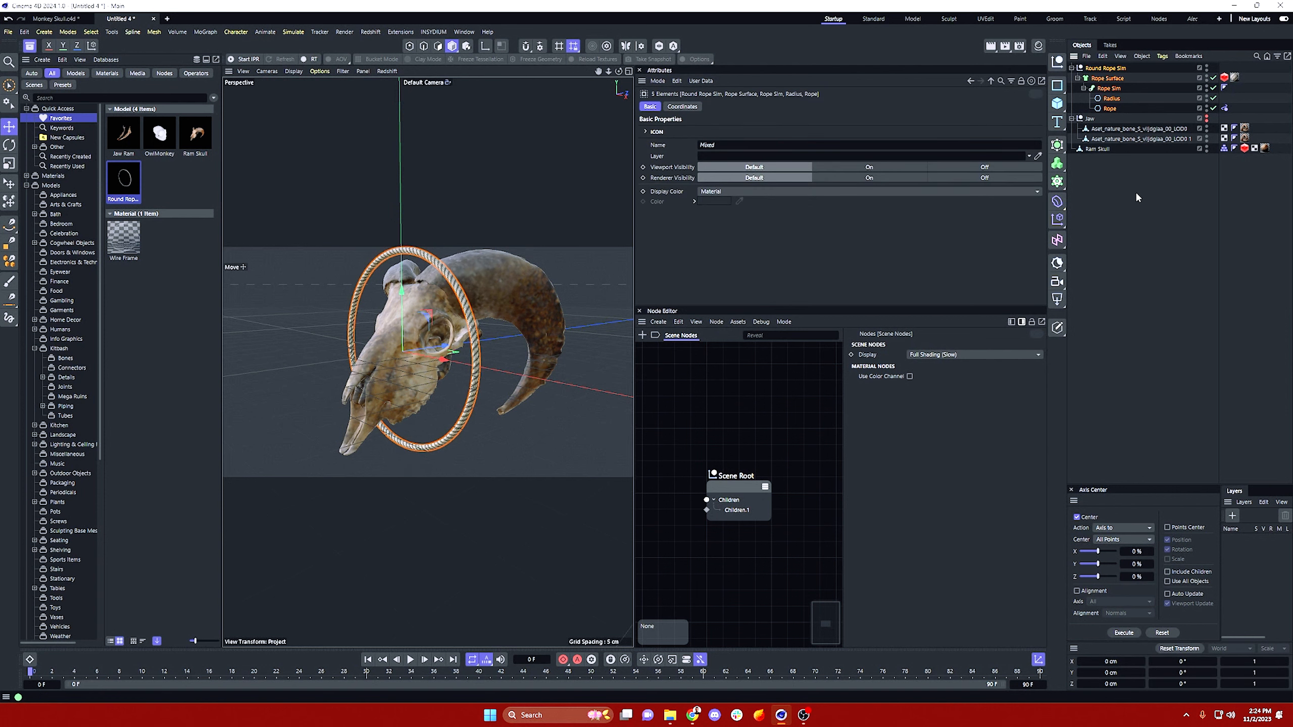
key("Delete")
Step: Create an n-Side spline, duplicate it, and nest both splines inside a new Sweep generator
left_click(1057, 86)
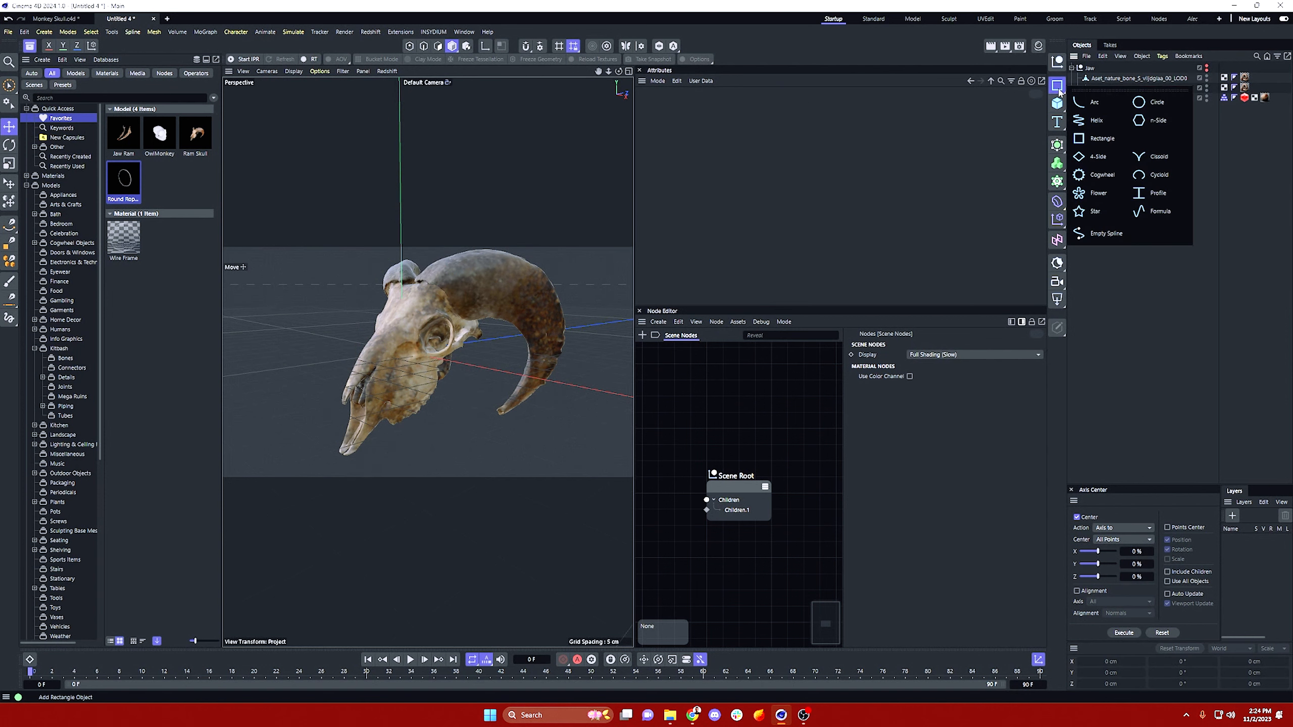
left_click(1157, 122)
mouse_move(1093, 72)
left_mouse_down("ctrl")
mouse_move(1105, 80)
mouse_move(1094, 79)
left_mouse_up("ctrl")
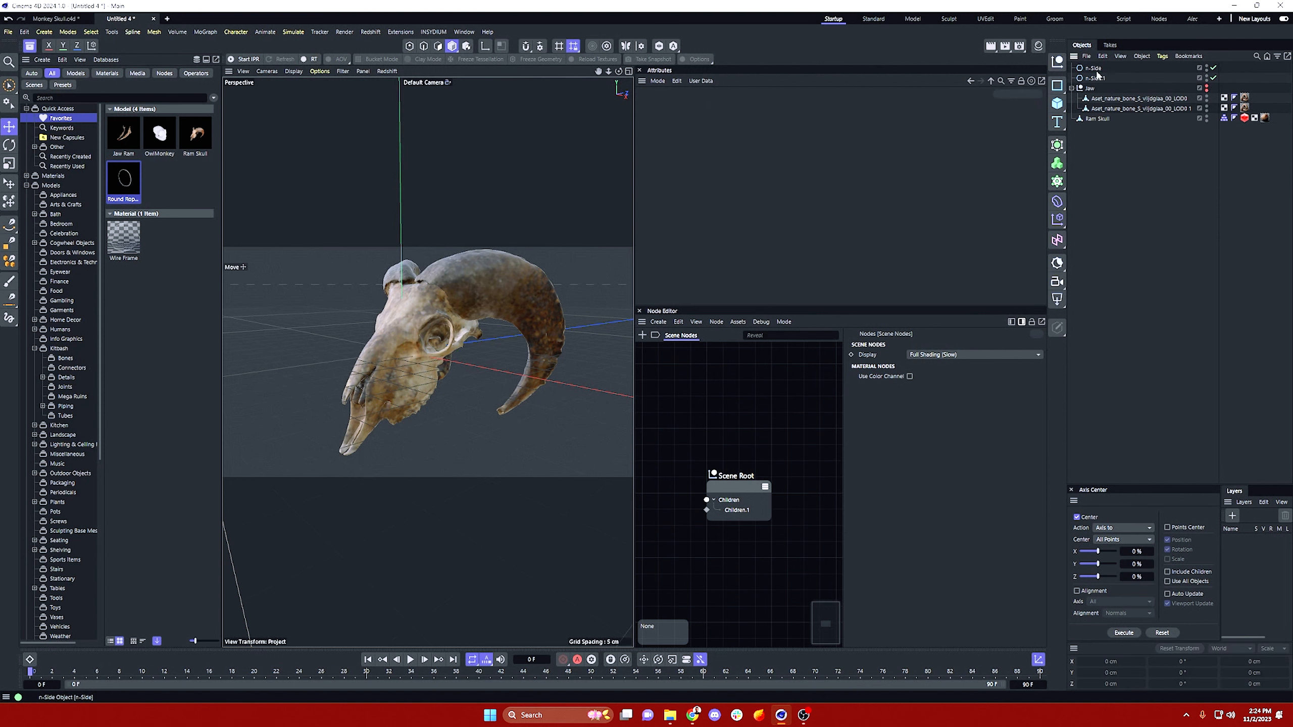
left_click(1057, 163)
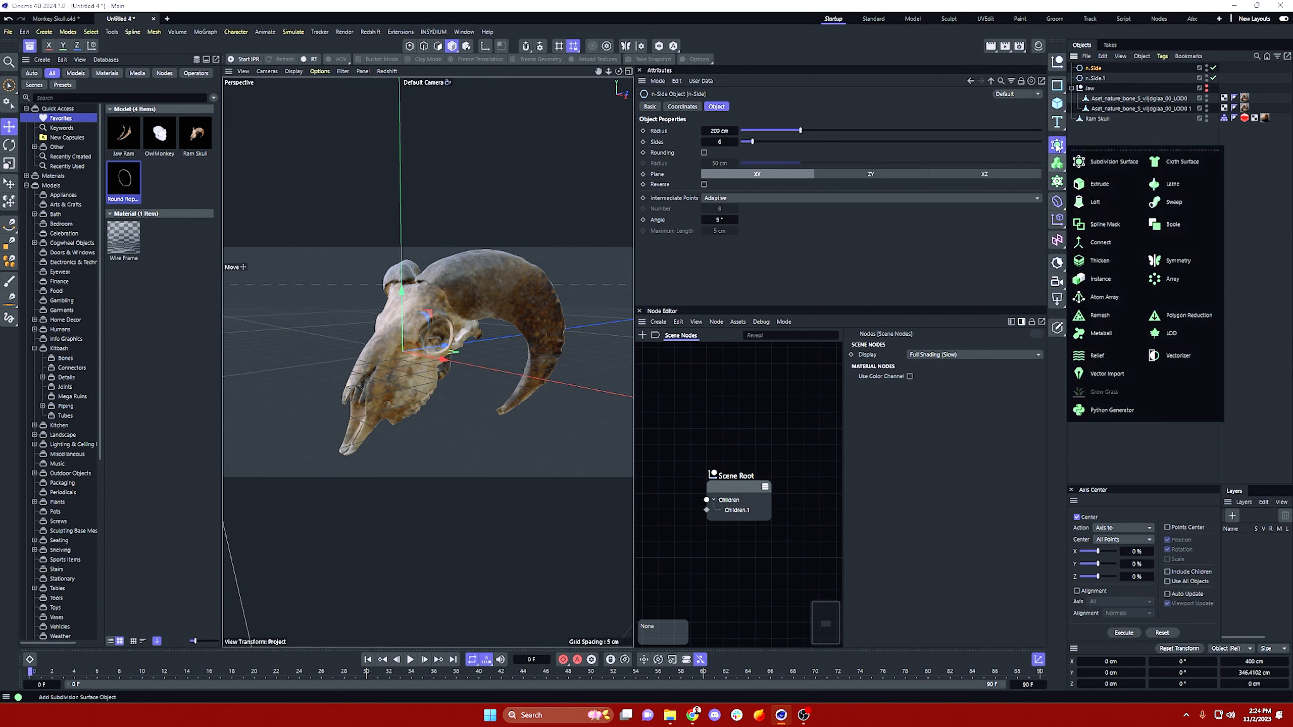
left_click(1164, 165)
left_click(1097, 87)
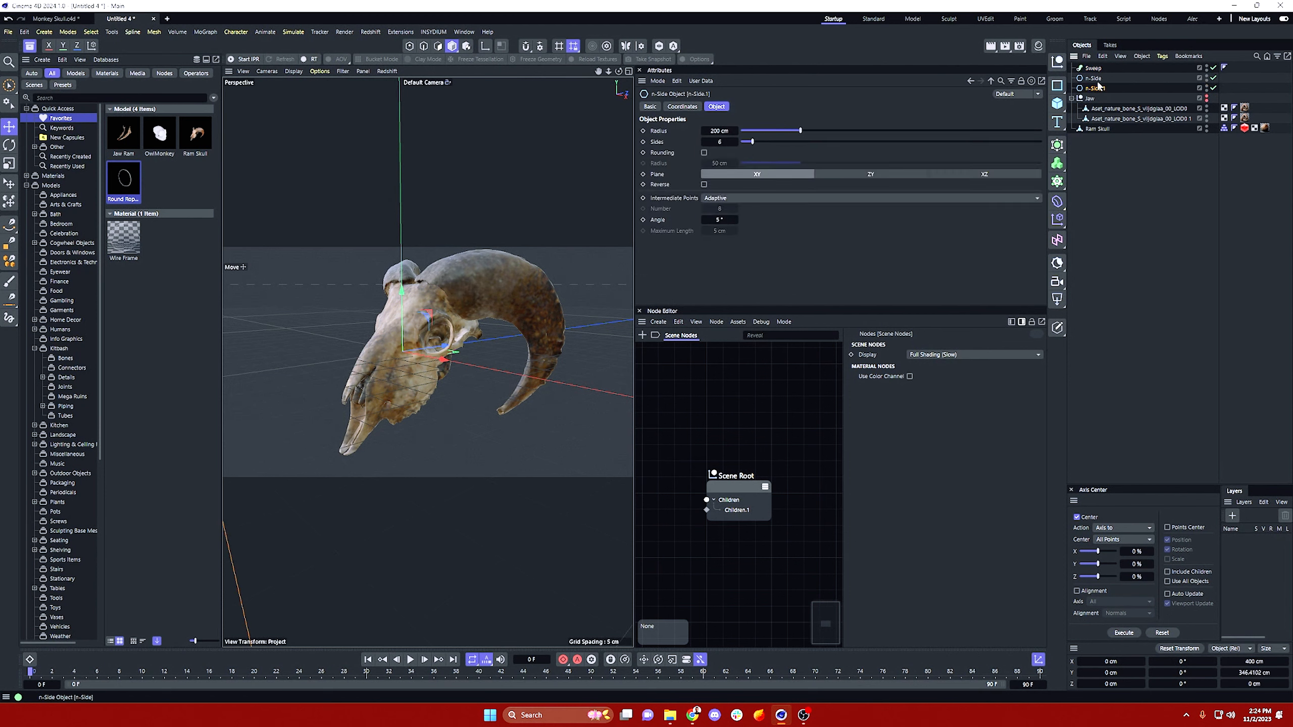
left_click_drag(1099, 71, 1094, 69)
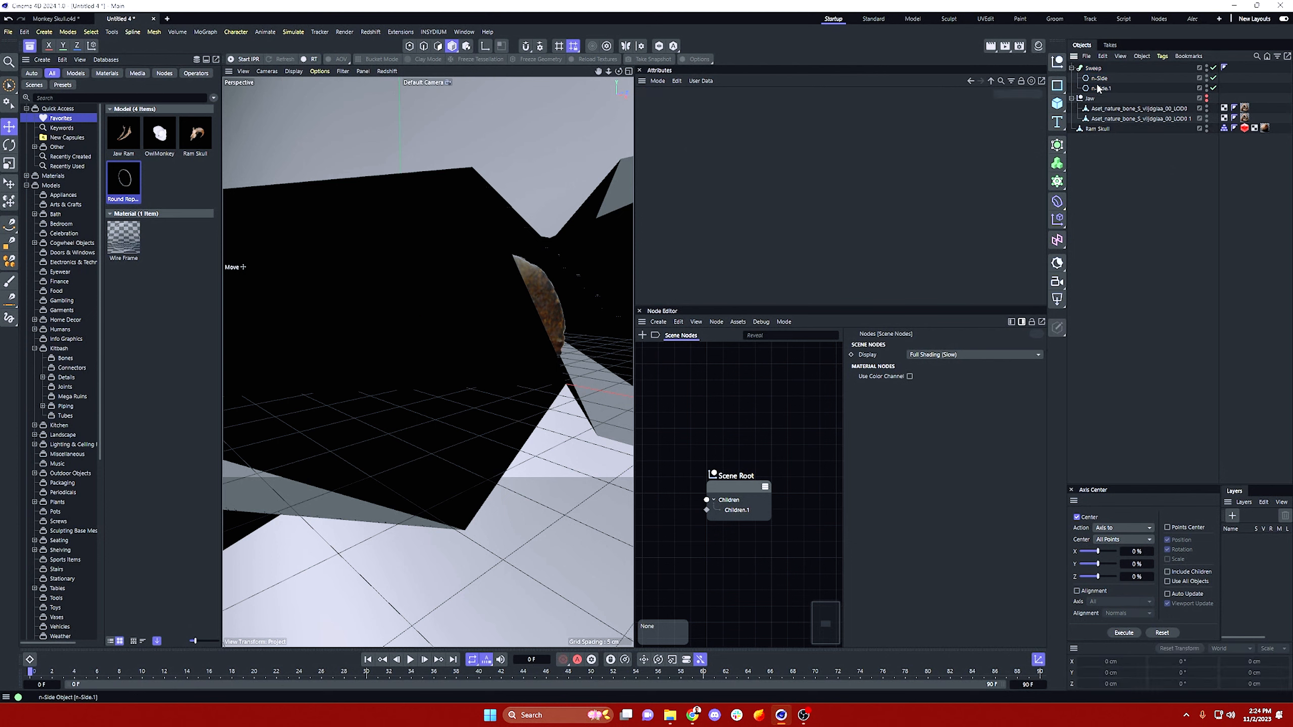
Step: Set the sweep's profile n-Side radius to 1 cm and its path n-Side.1 to a 24 cm radius with 30 sides
left_click(1098, 78)
left_click_drag(800, 130, 735, 135)
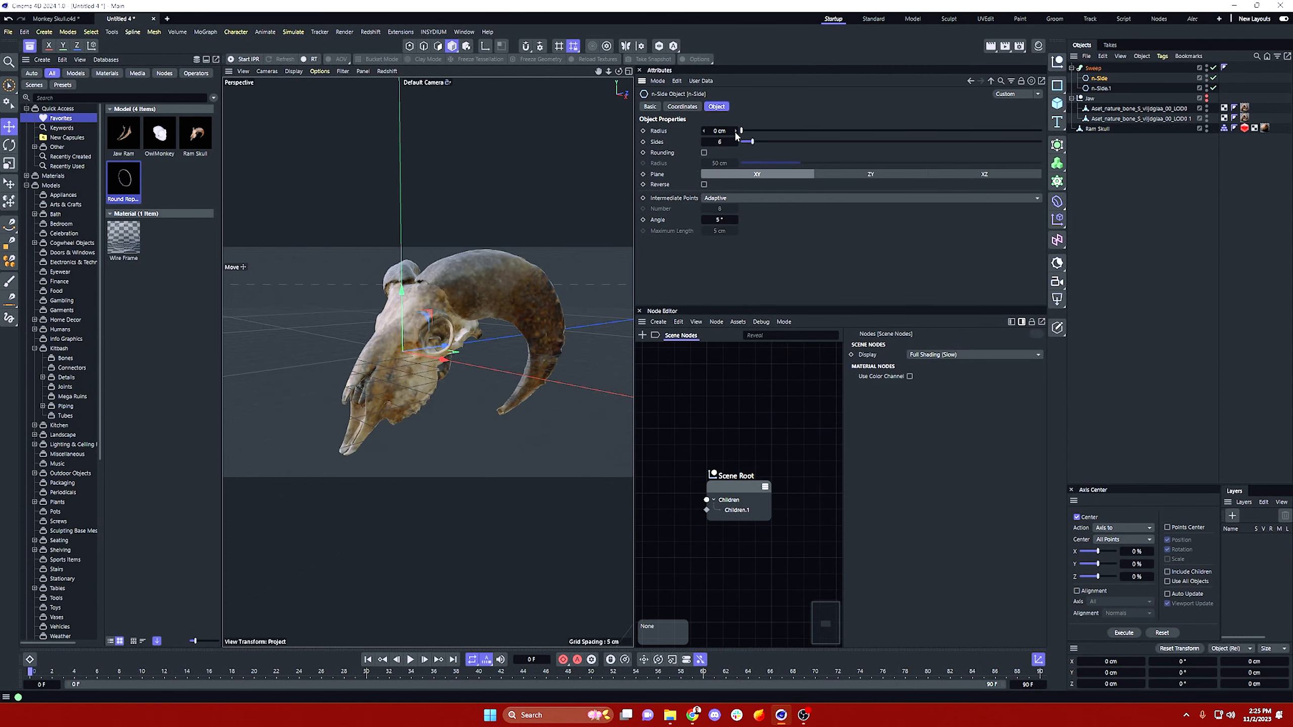
left_click(736, 132)
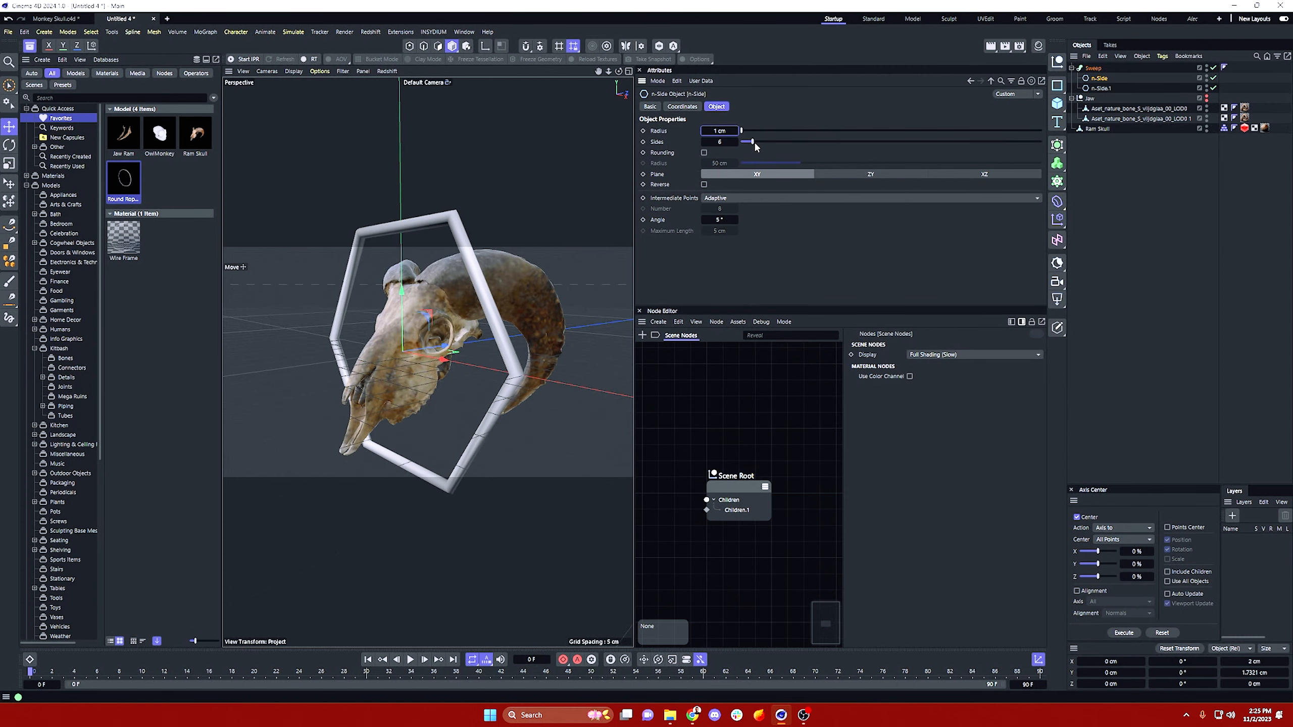
left_click_drag(755, 145, 763, 145)
key("ctrl+z")
left_click_drag(754, 141, 821, 153)
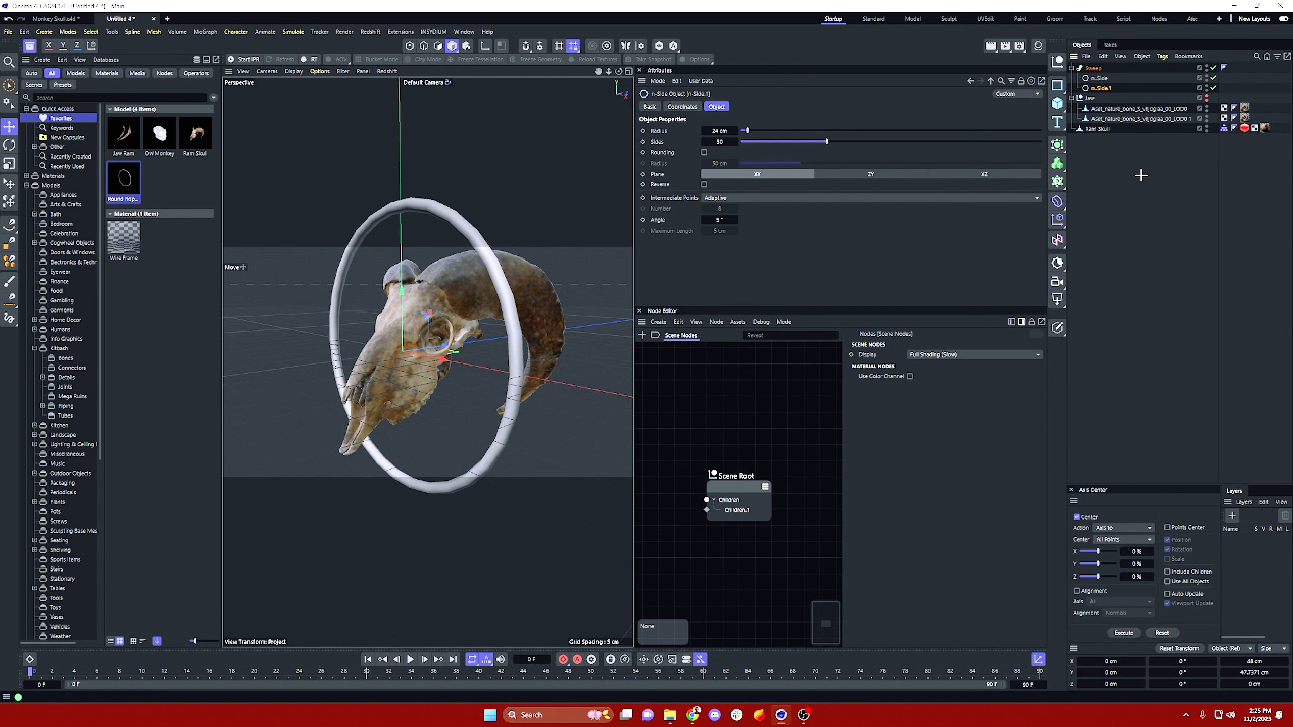
Step: Add a Rope simulation tag to the sweep's path spline, n-Side.1
left_click(1100, 77)
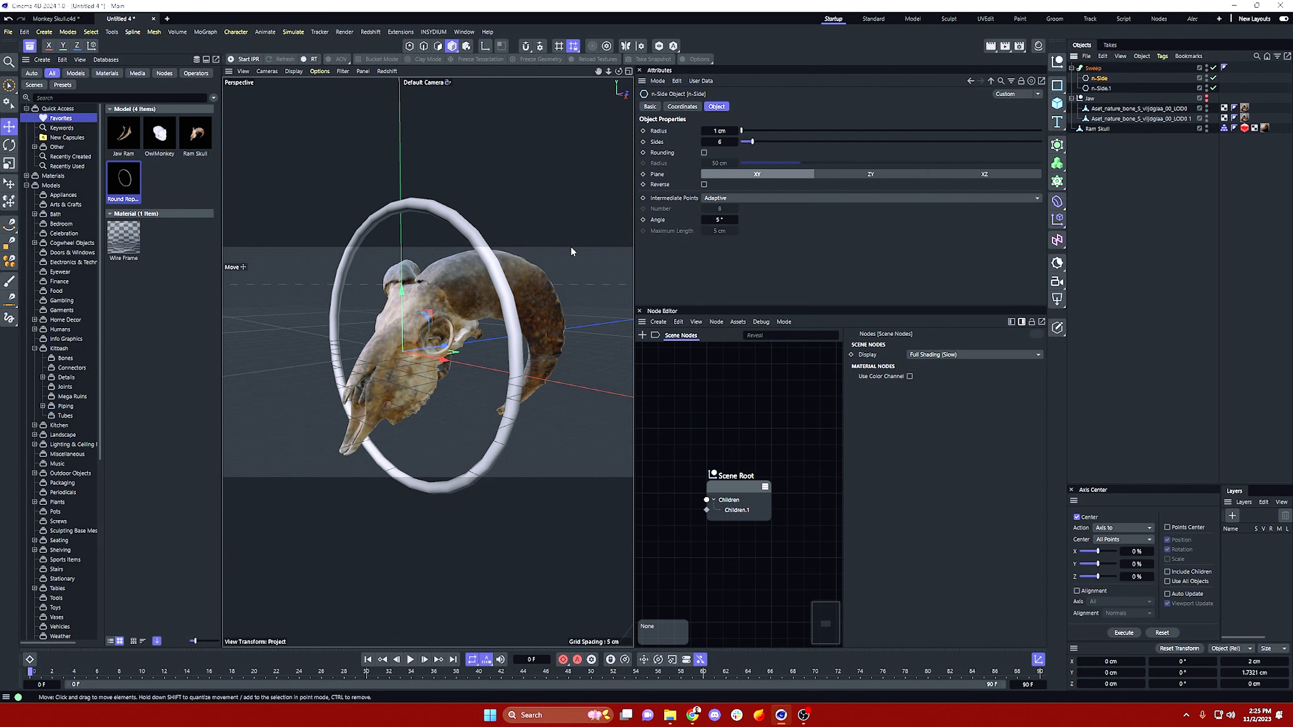
left_click(1093, 68)
left_click(1098, 88)
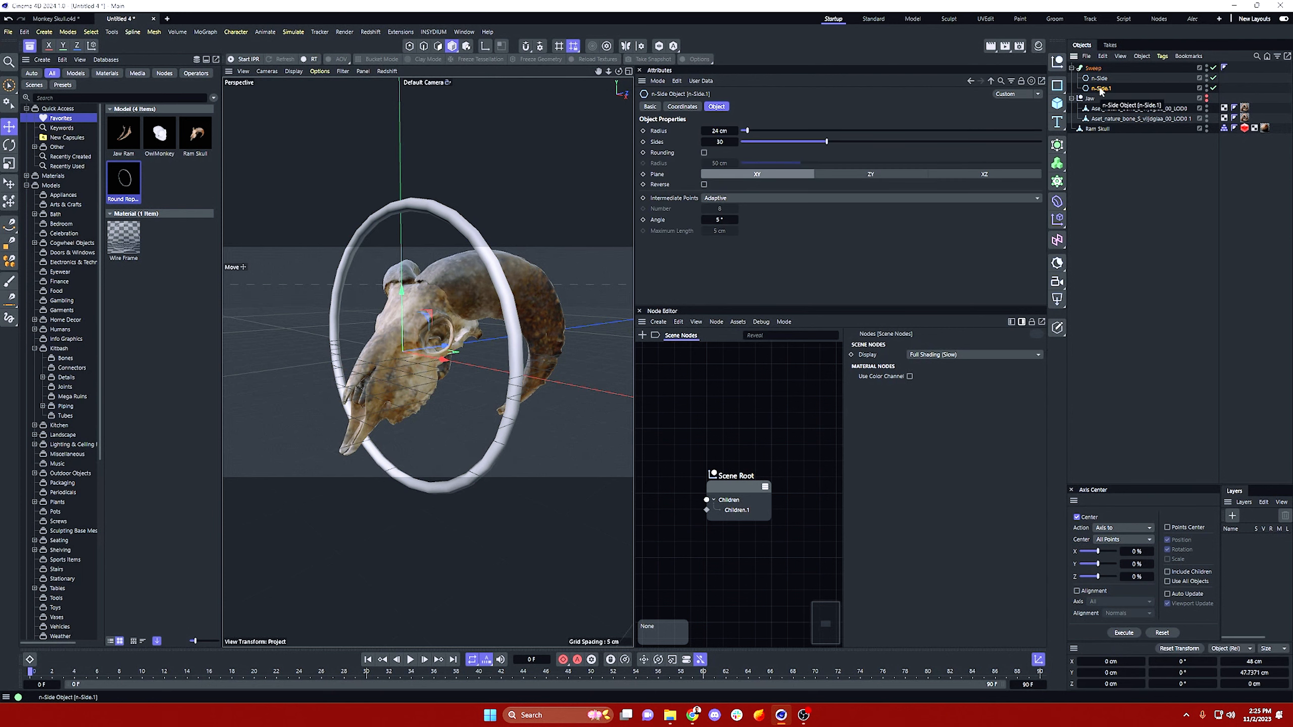
right_click(1099, 89)
mouse_move(1207, 247)
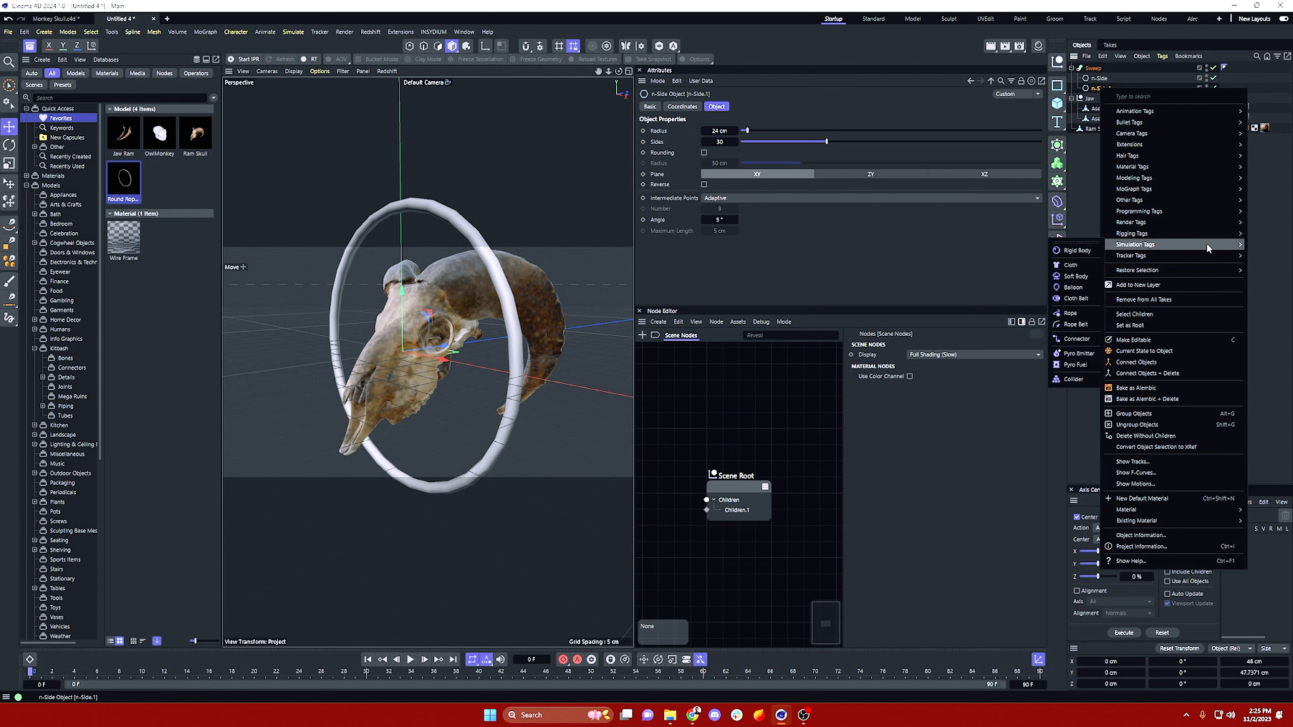
left_click(1071, 313)
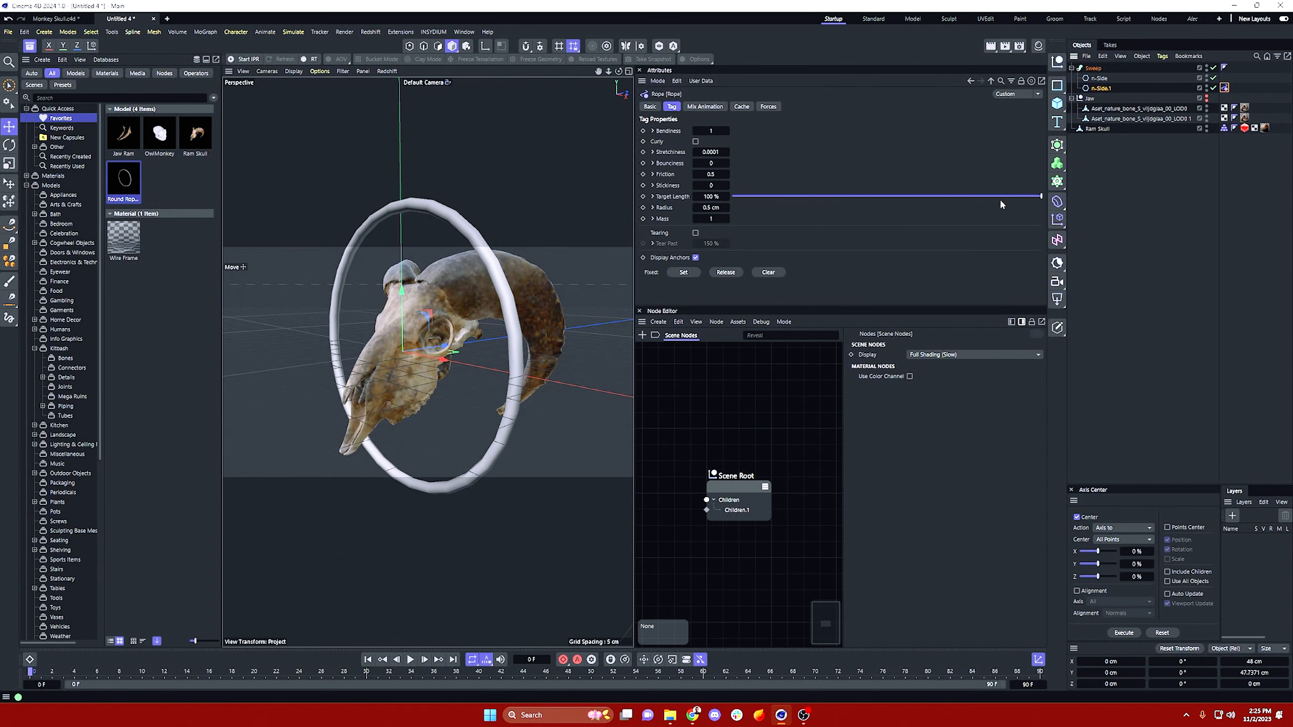
Step: Play the rope simulation and rewind the timeline to the first frame
left_click(410, 659)
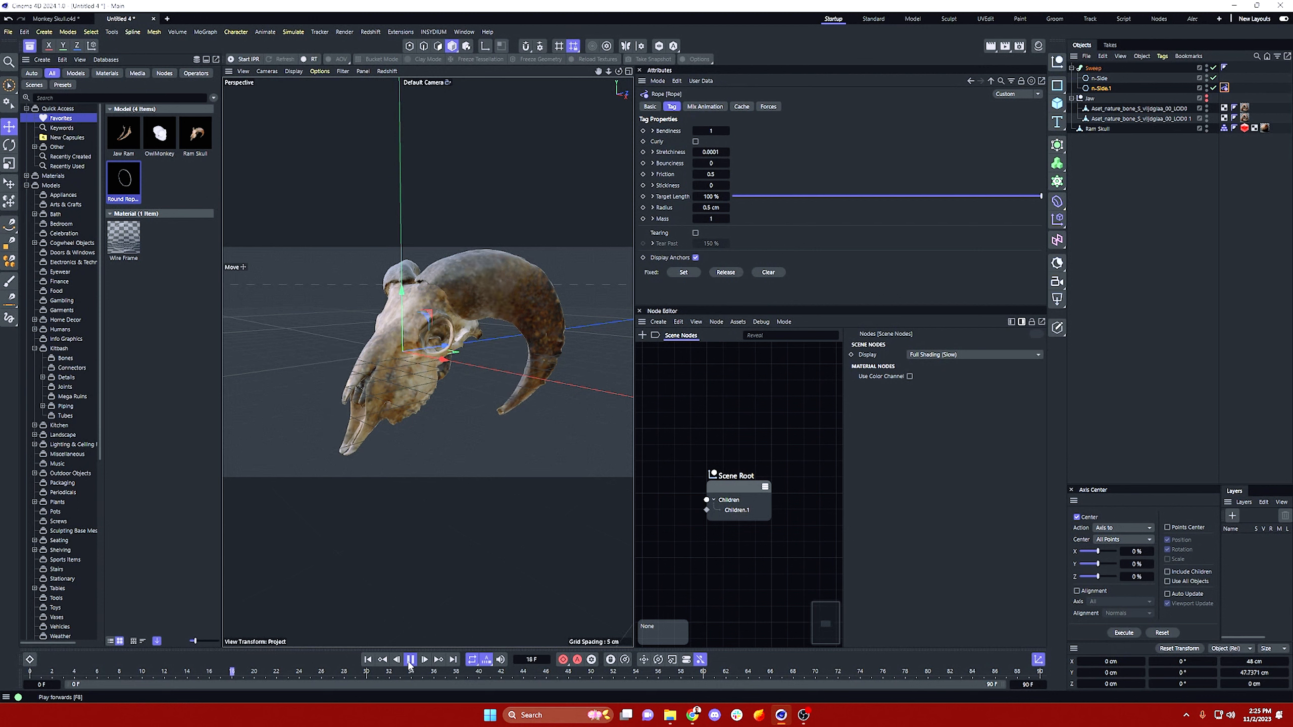
left_click(362, 659)
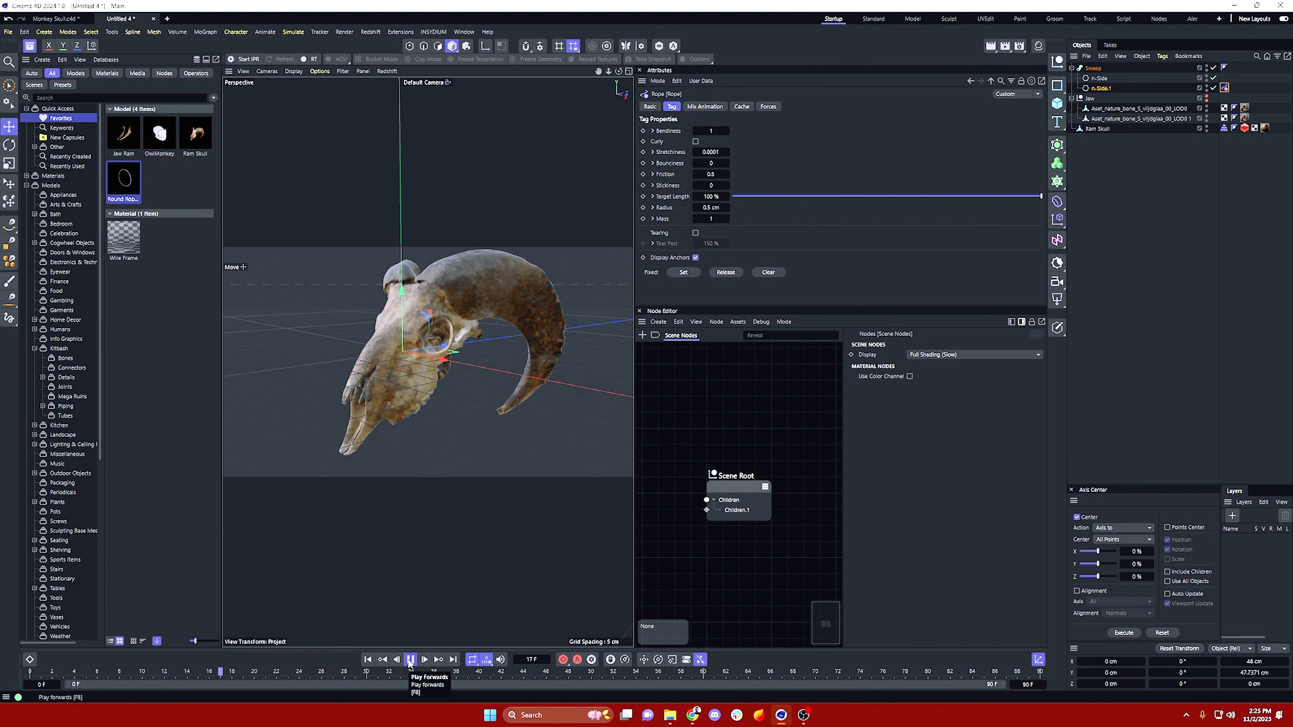
left_click(369, 660)
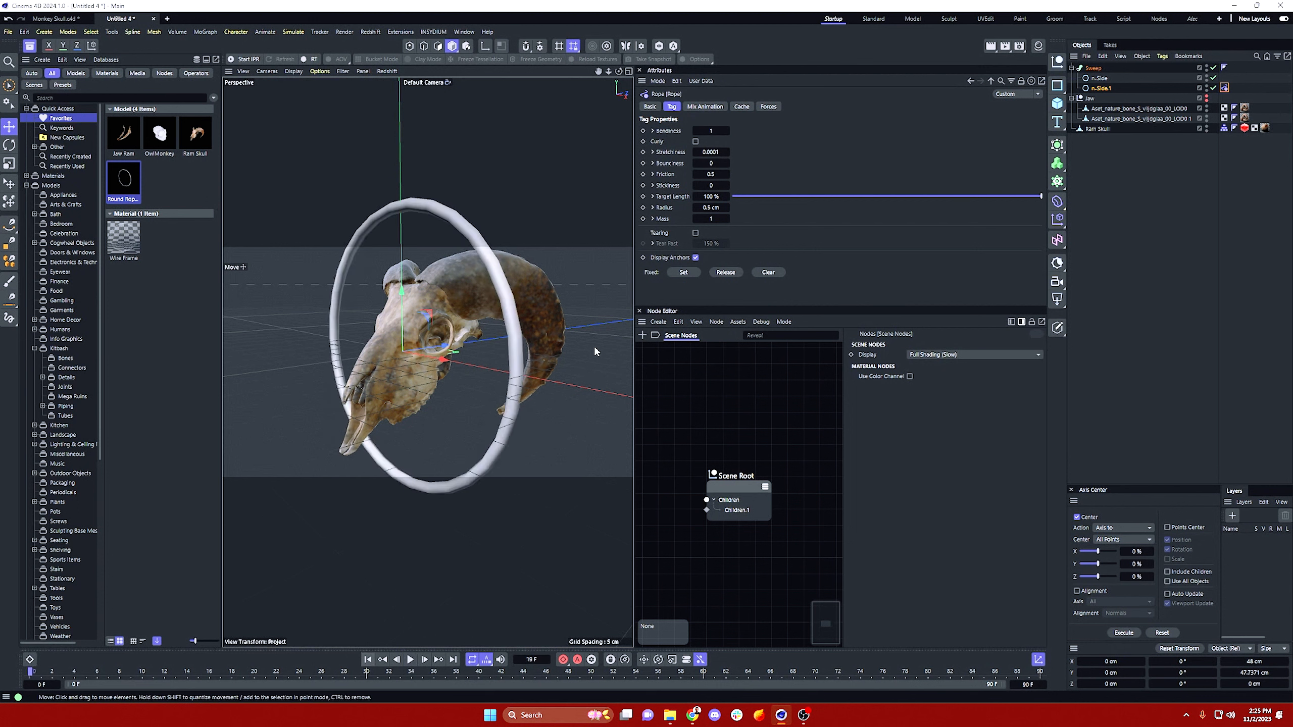
Step: Rotate the Sweep ring to about -57° heading and -23° pitch, and reposition it around the skull
left_click(1093, 69)
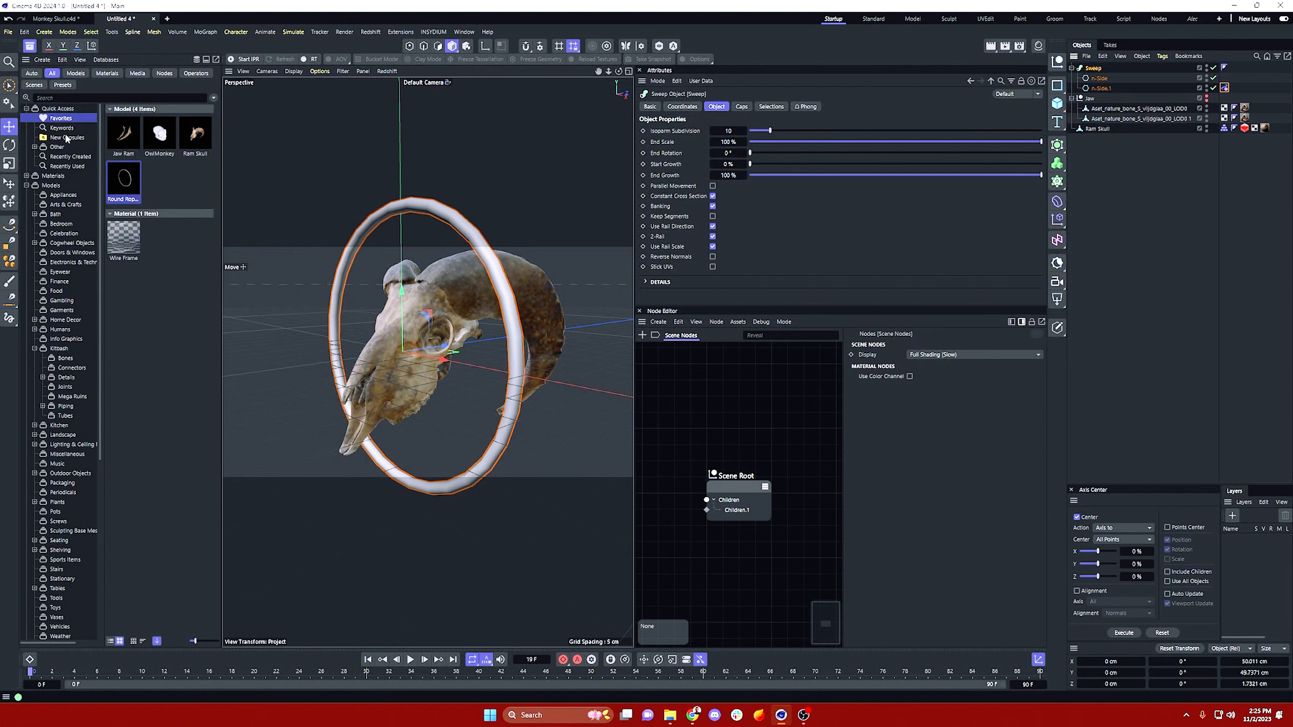
left_click(8, 149)
left_click_drag(415, 359, 381, 356)
middle_click_drag(396, 316, 426, 400, "alt")
left_click_drag(426, 400, 219, 289, "alt")
left_click(9, 128)
left_click_drag(439, 356, 509, 423, "alt")
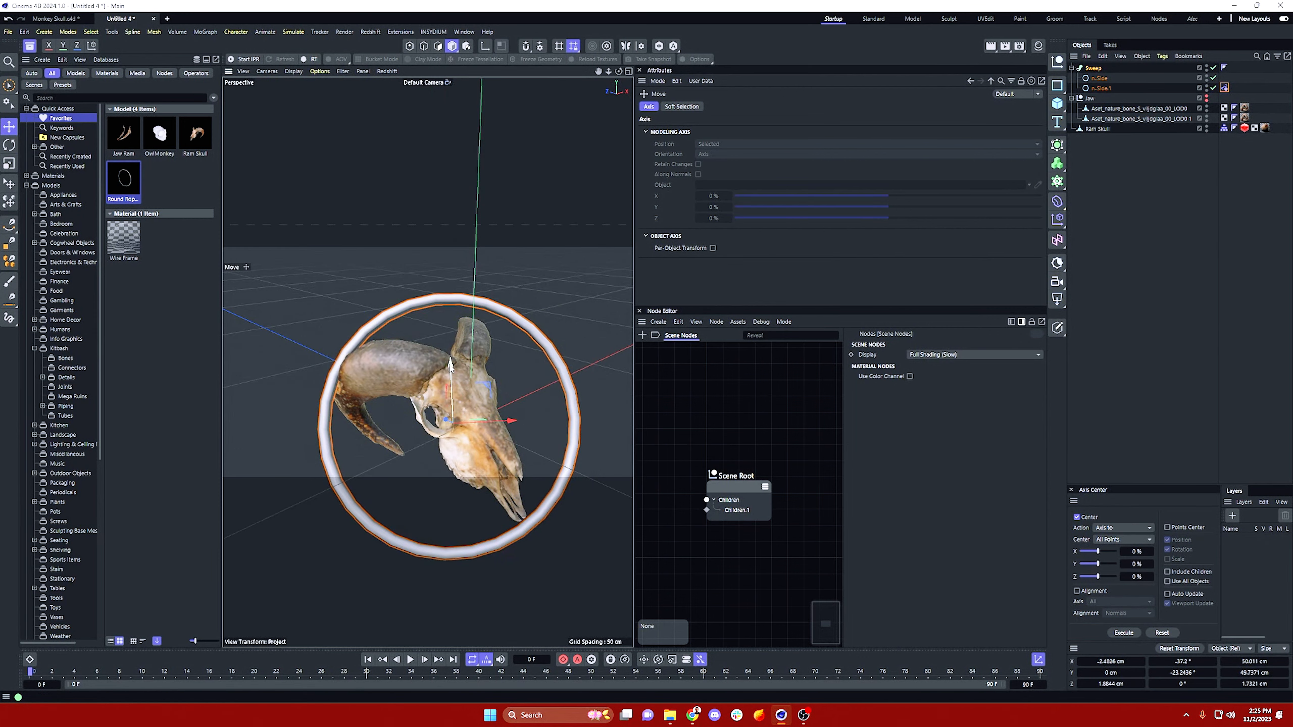
left_click_drag(451, 365, 402, 346)
Step: Scale the path spline n-Side.1 down uniformly to about 34.5 cm across
left_click(1103, 89)
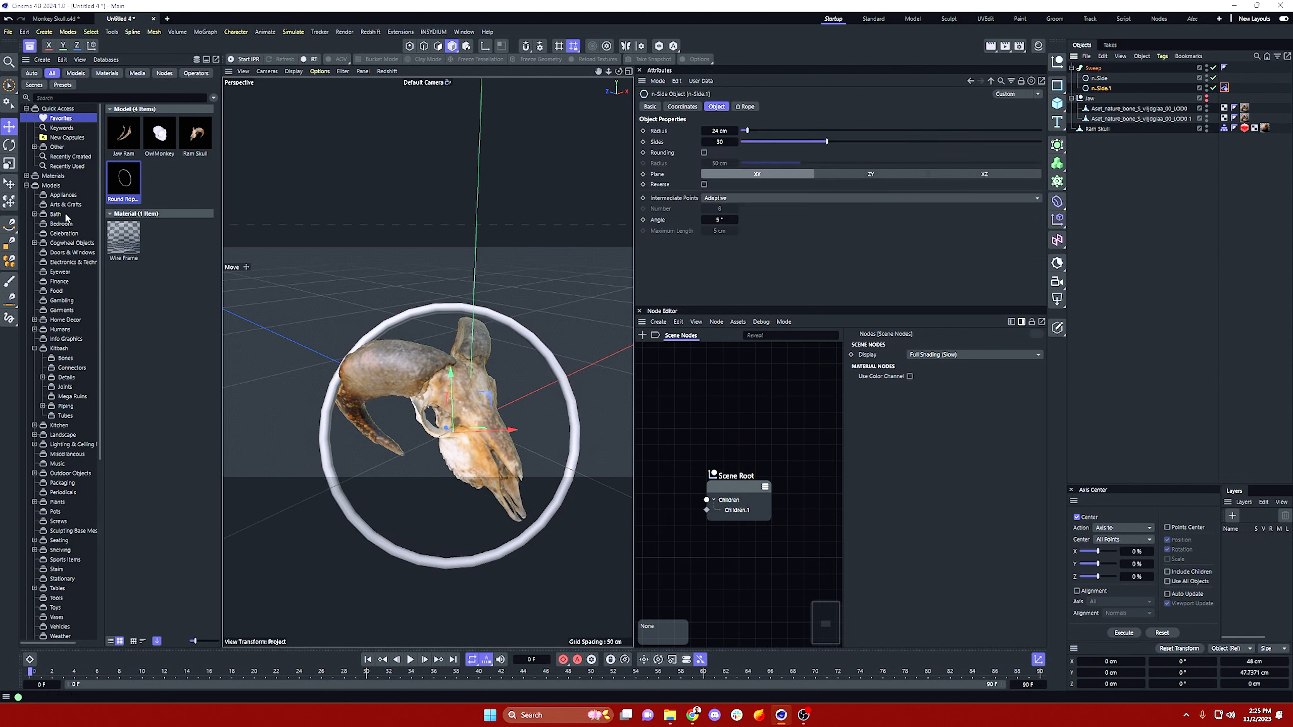
left_click(10, 146)
left_click(9, 163)
left_click_drag(367, 208, 379, 289)
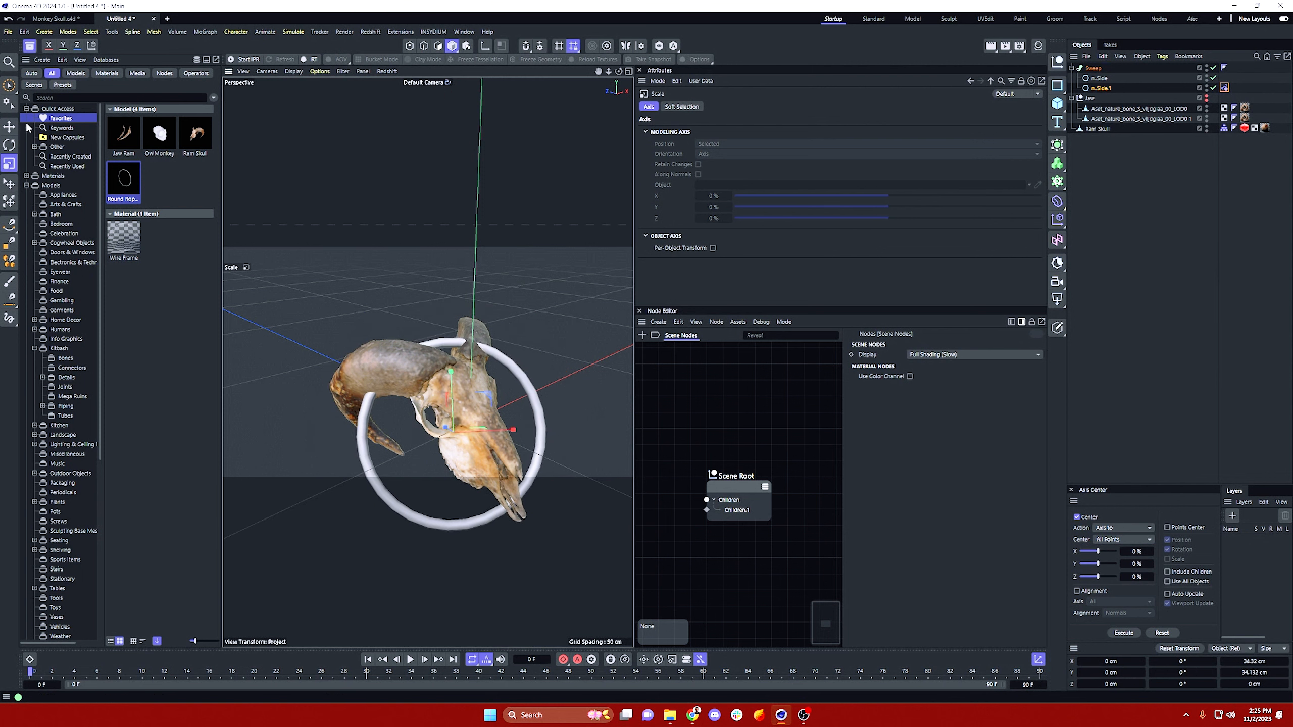
Step: Move the path spline closer around the skull and scale it down to about 27 cm across
left_click(10, 126)
scroll(408, 380, "up", 5)
left_click_drag(412, 382, 326, 387, "alt")
left_click_drag(514, 441, 443, 356)
left_click(10, 163)
left_click_drag(489, 222, 397, 220)
Step: Tilt and raise the path spline so it encircles the skull by the horns, and enlarge it to about 32.5 cm across
left_click(9, 144)
left_click_drag(442, 387, 448, 349)
key("e")
scroll(427, 329, "down", 4)
left_click_drag(499, 420, 529, 409)
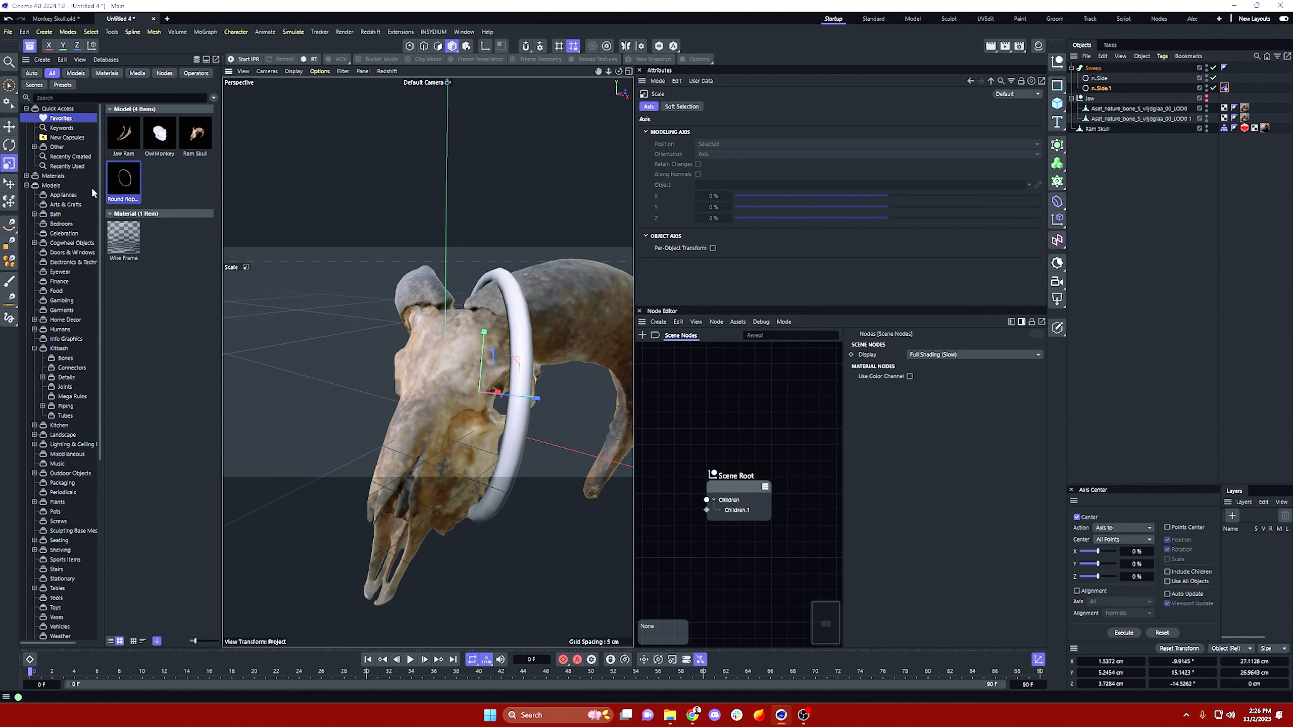
left_click_drag(408, 290, 470, 243)
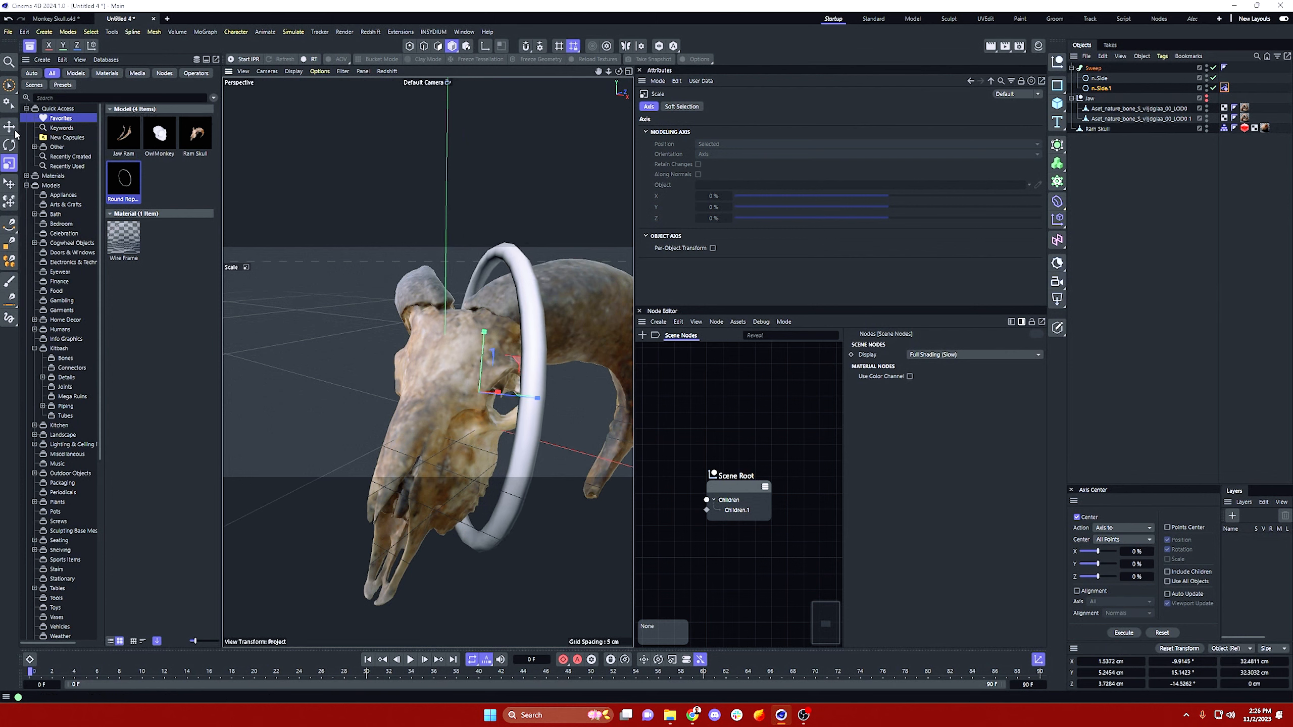
left_click_drag(470, 298, 544, 385, "alt")
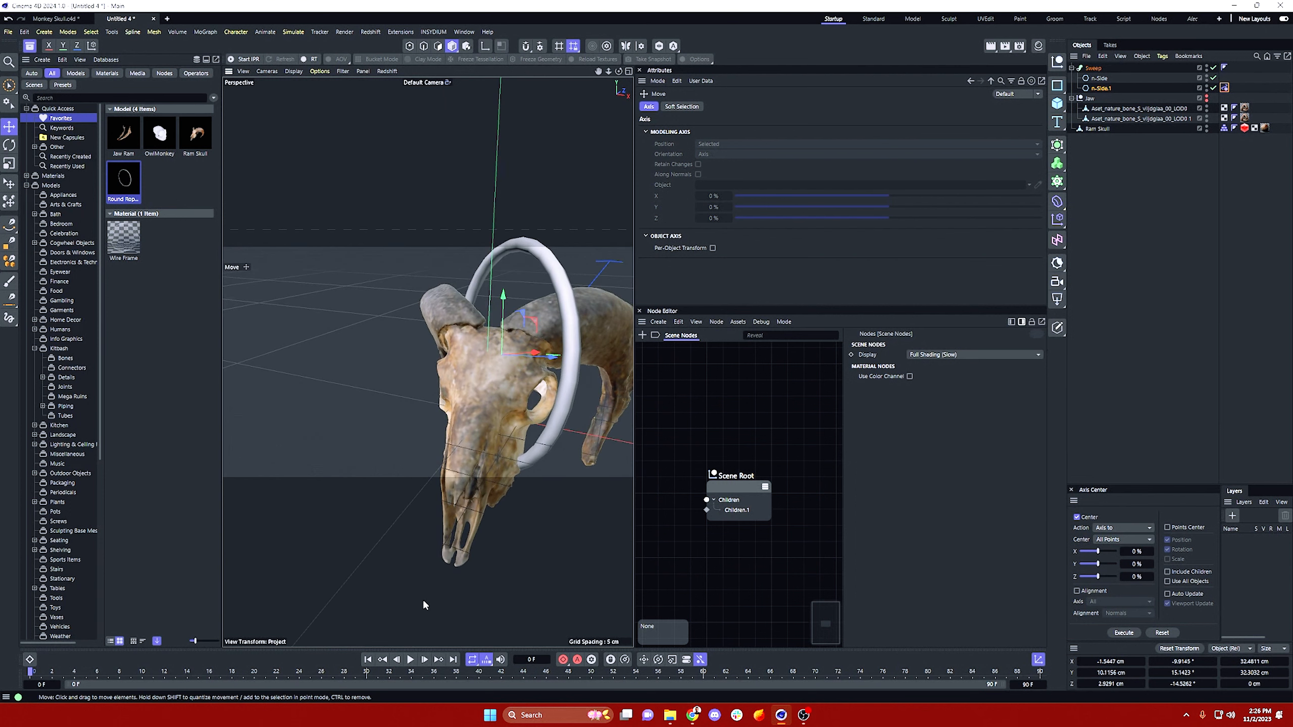
Step: Set the Rope tag's Target Length to 52 %, test the simulation on the skull, and rewind to the first frame
left_click(1224, 87)
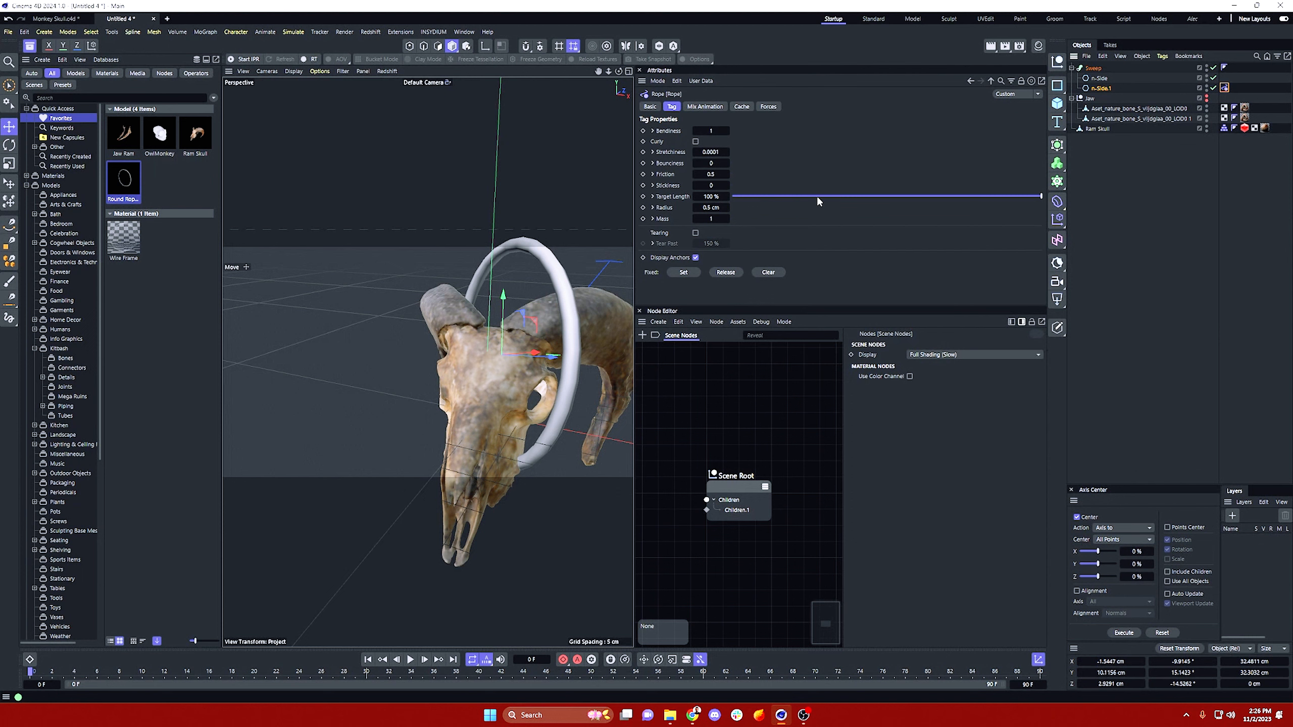
left_click_drag(844, 197, 891, 198)
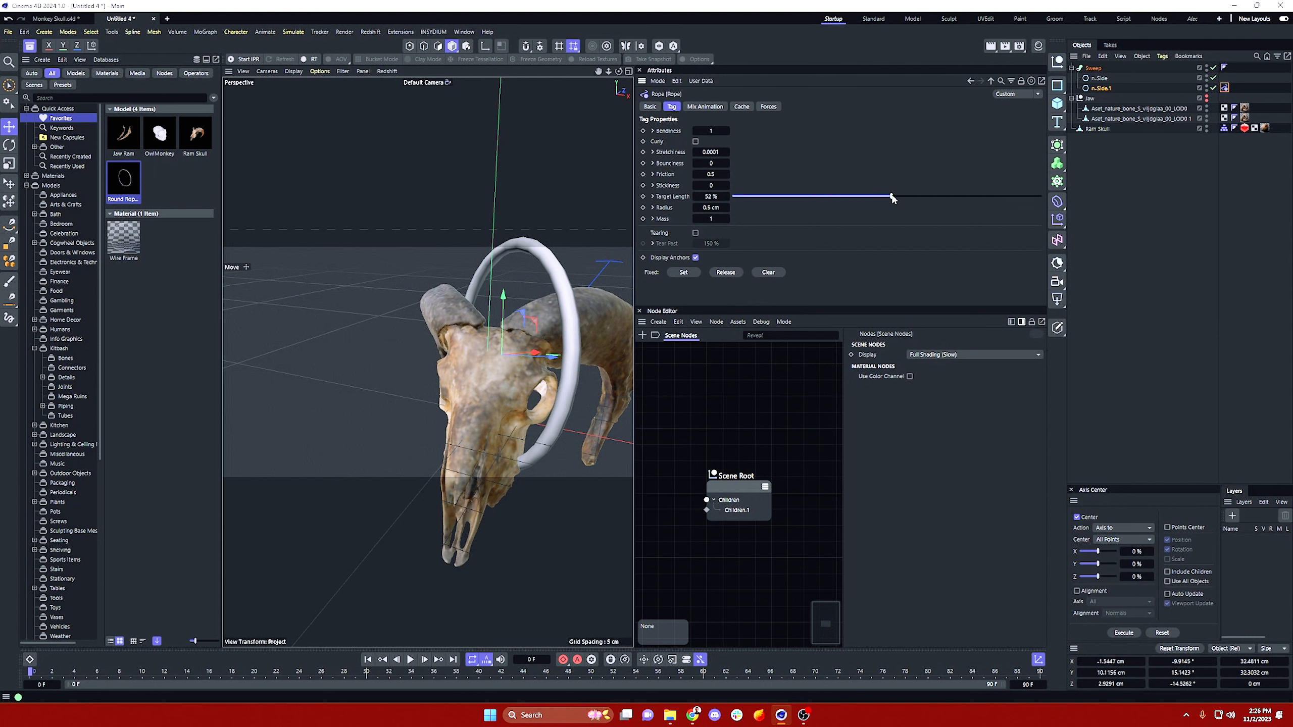
left_click(411, 662)
left_click_drag(523, 341, 500, 361, "alt")
left_click(368, 660)
Step: Duplicate the Sweep ring, rotate the copy to about 75° heading and 17° bank, and position it so it crosses the original around the skull
left_click(1093, 68)
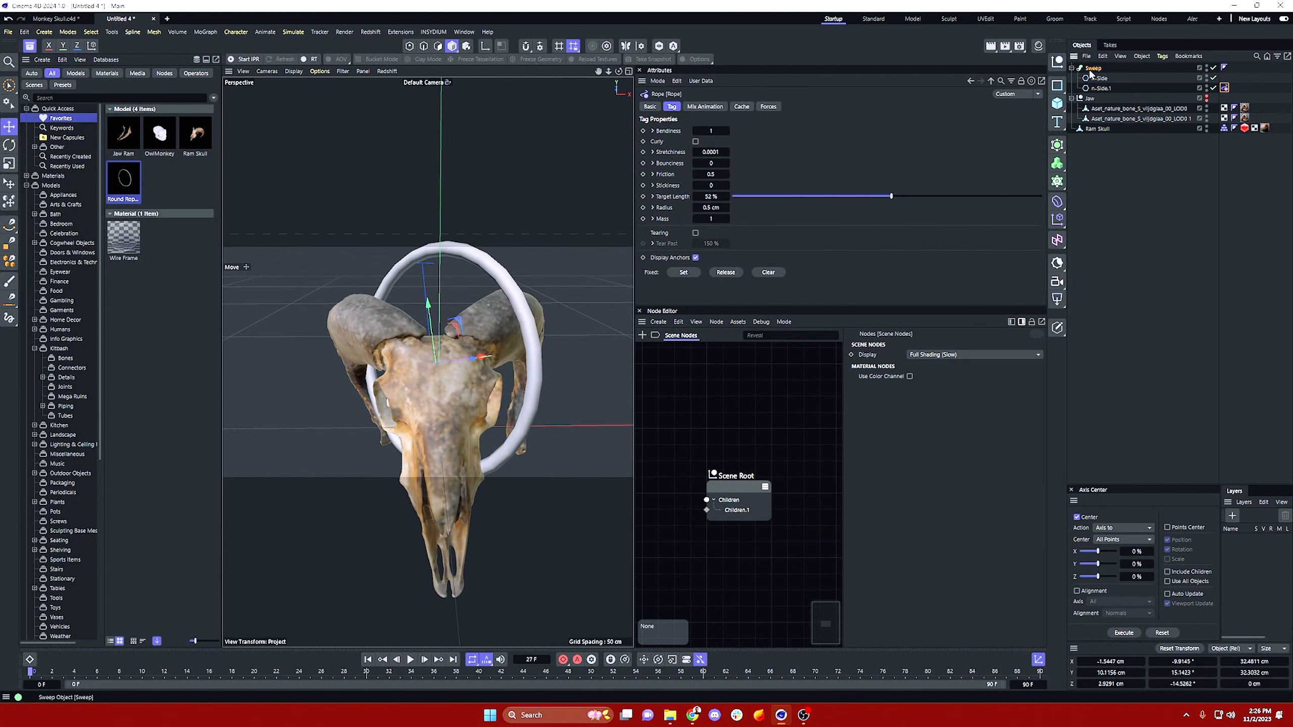
left_click_drag(417, 434, 554, 447)
left_click(9, 145)
left_click(9, 126)
left_click_drag(482, 431, 475, 437)
left_click_drag(554, 429, 378, 389)
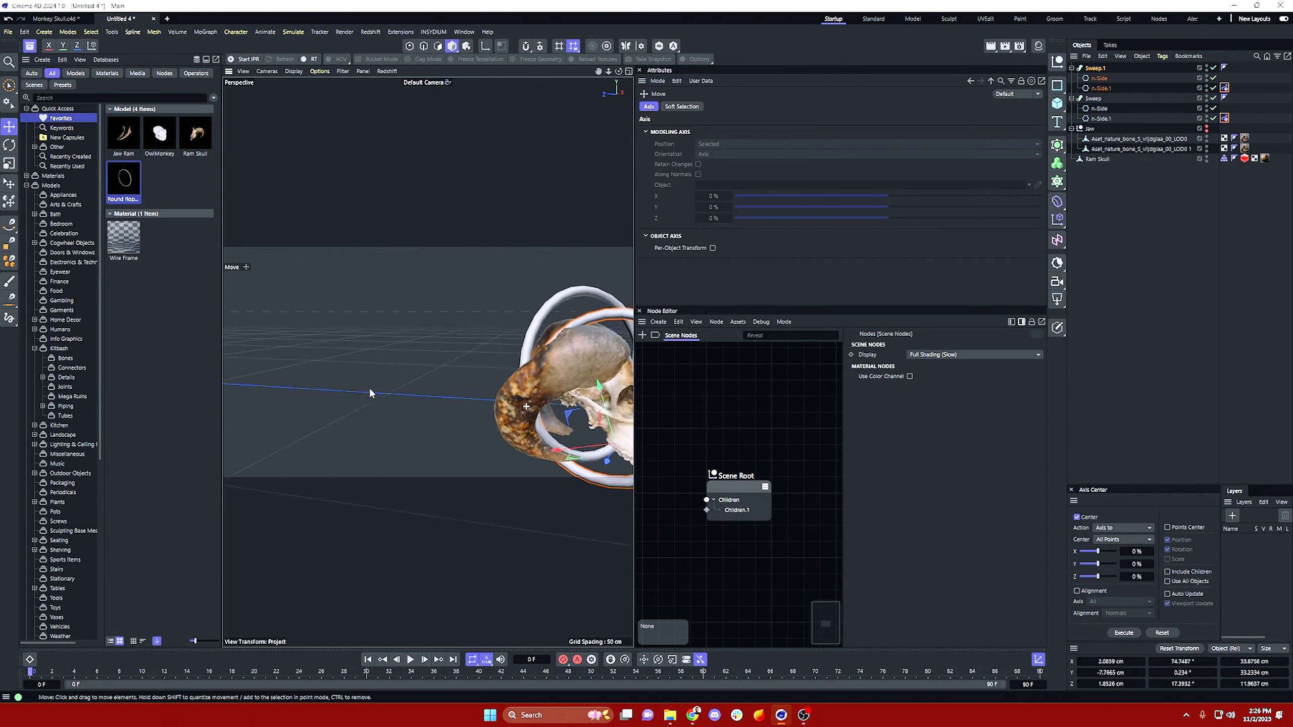
left_click_drag(572, 407, 424, 412, "alt")
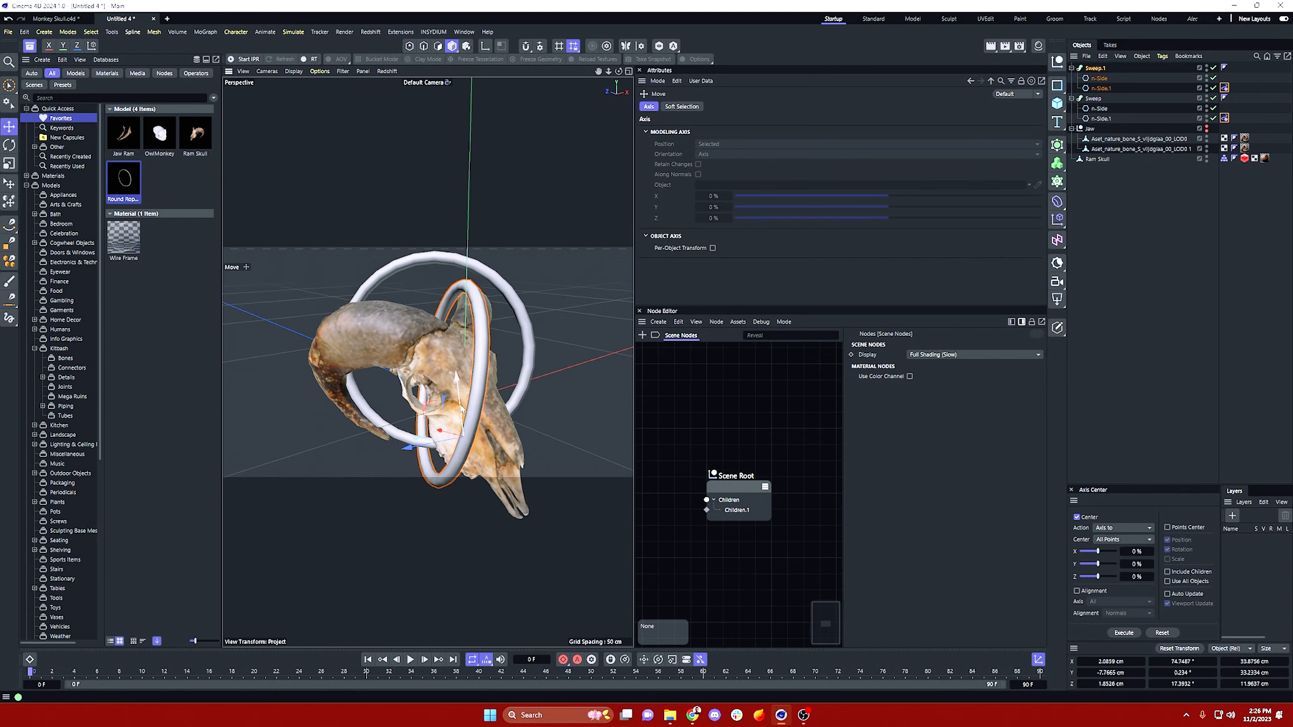
Step: Simulate both ropes tightening around the skull, stop at frame 38, and inspect the result from several angles
left_click(392, 427)
left_click_drag(442, 375, 617, 390)
left_click_drag(354, 374, 229, 354)
left_click(409, 662)
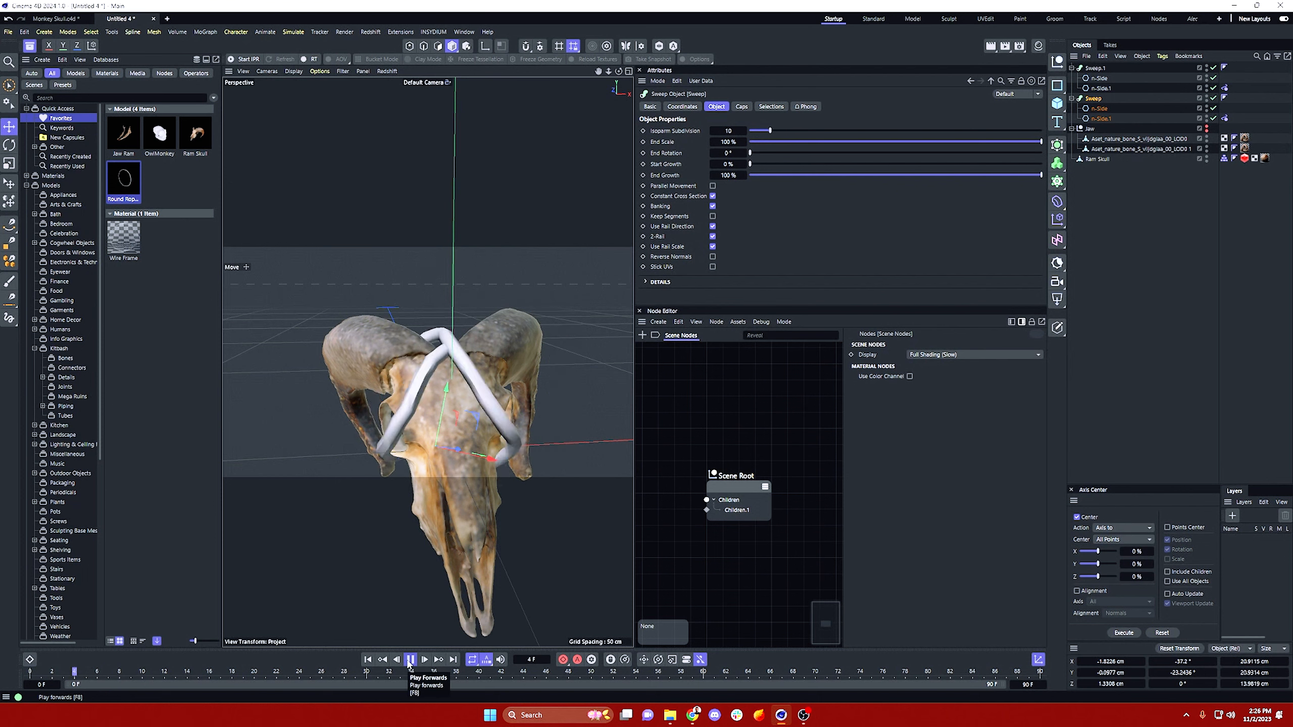
left_click(409, 661)
left_click_drag(439, 412, 392, 429, "alt")
scroll(503, 358, "up", 2)
left_click_drag(409, 346, 447, 336, "alt")
scroll(460, 387, "down", 5)
scroll(460, 392, "up", 3)
mouse_move(460, 393)
left_mouse_down("alt")
mouse_move(603, 358)
mouse_move(451, 392)
left_mouse_up("alt")
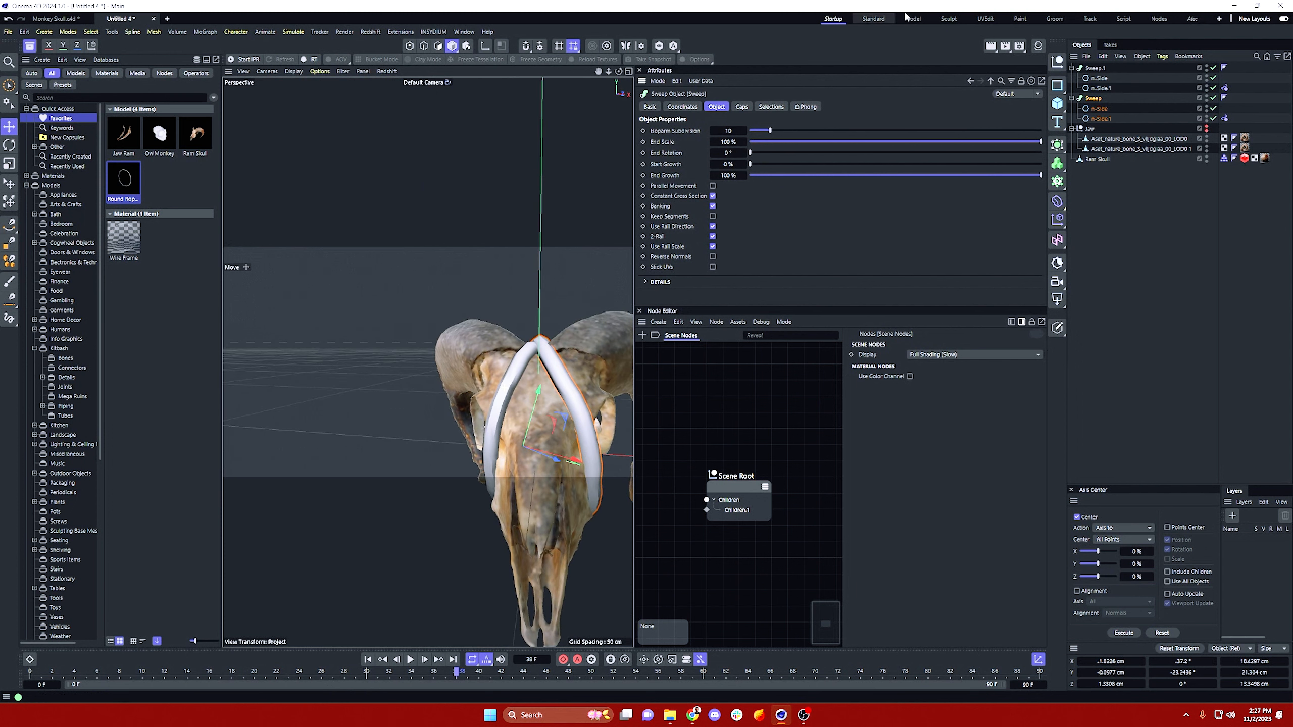
Step: Set the radius of the profile n-Side in both Sweeps to 0.5 cm
left_click(1224, 89)
left_click(1225, 119)
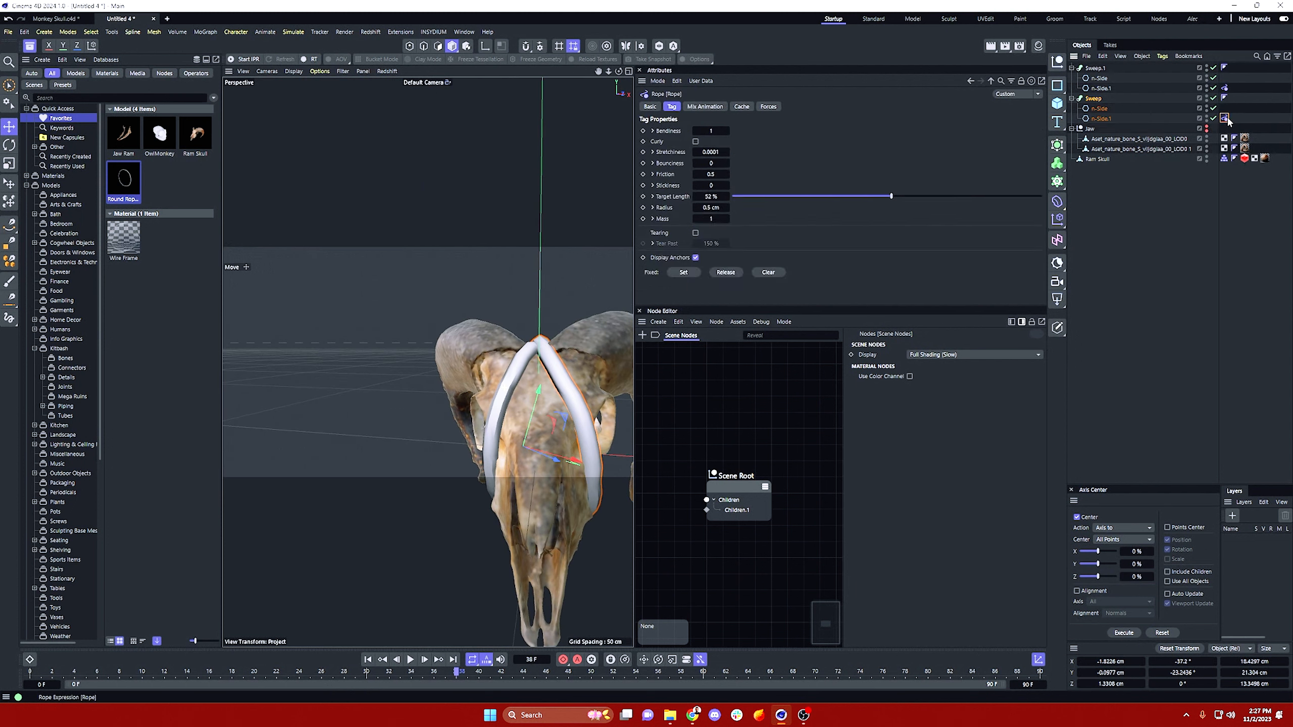
left_click(1098, 107)
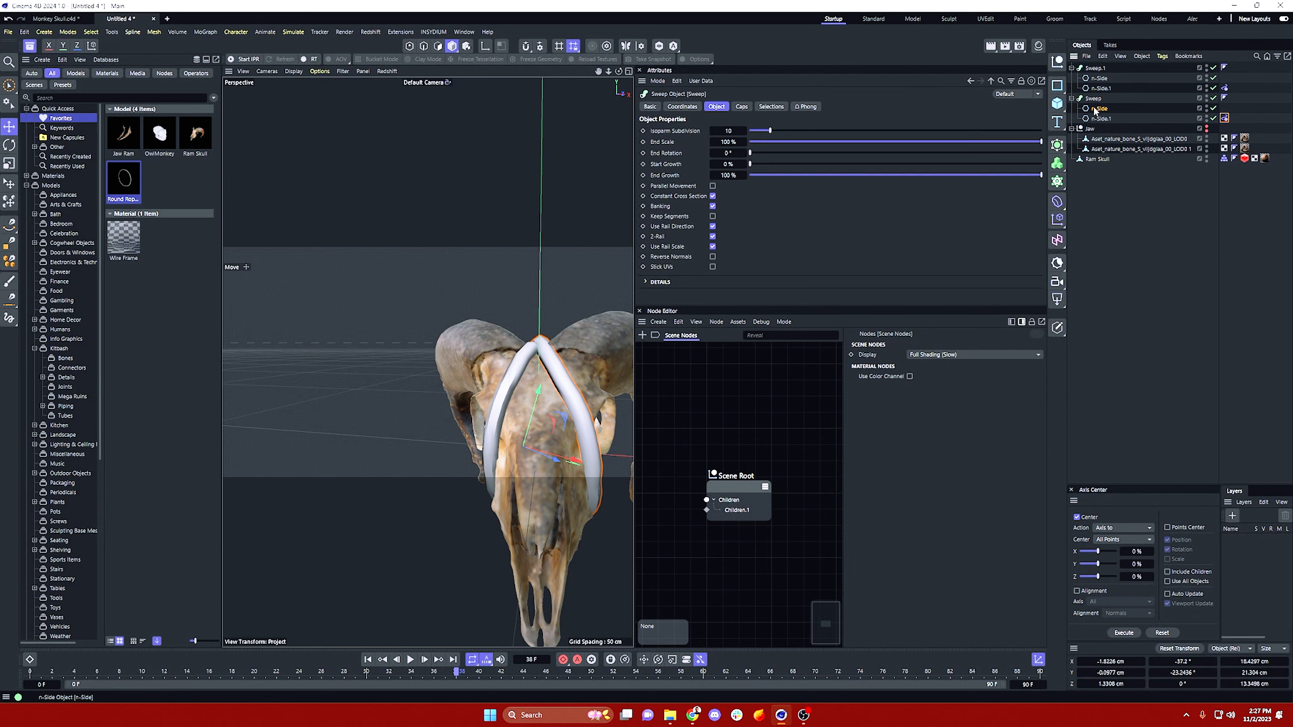
left_click(1095, 102)
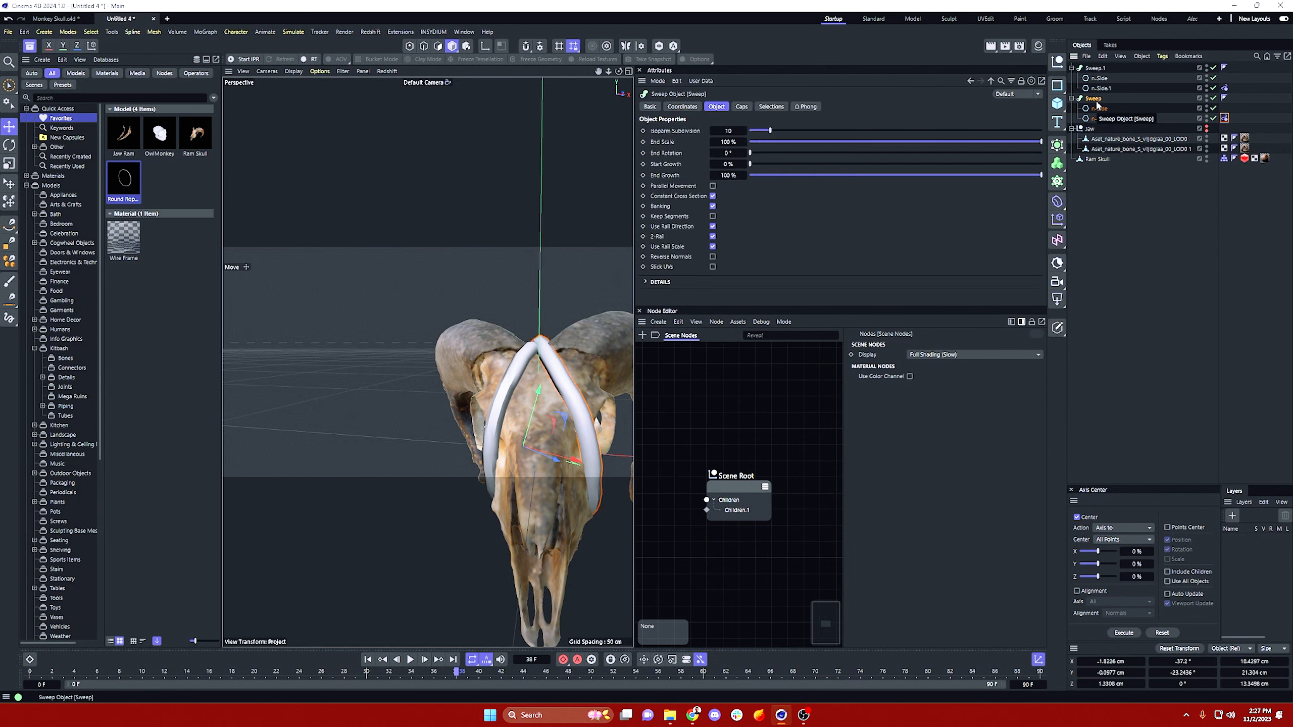
left_click(1098, 108)
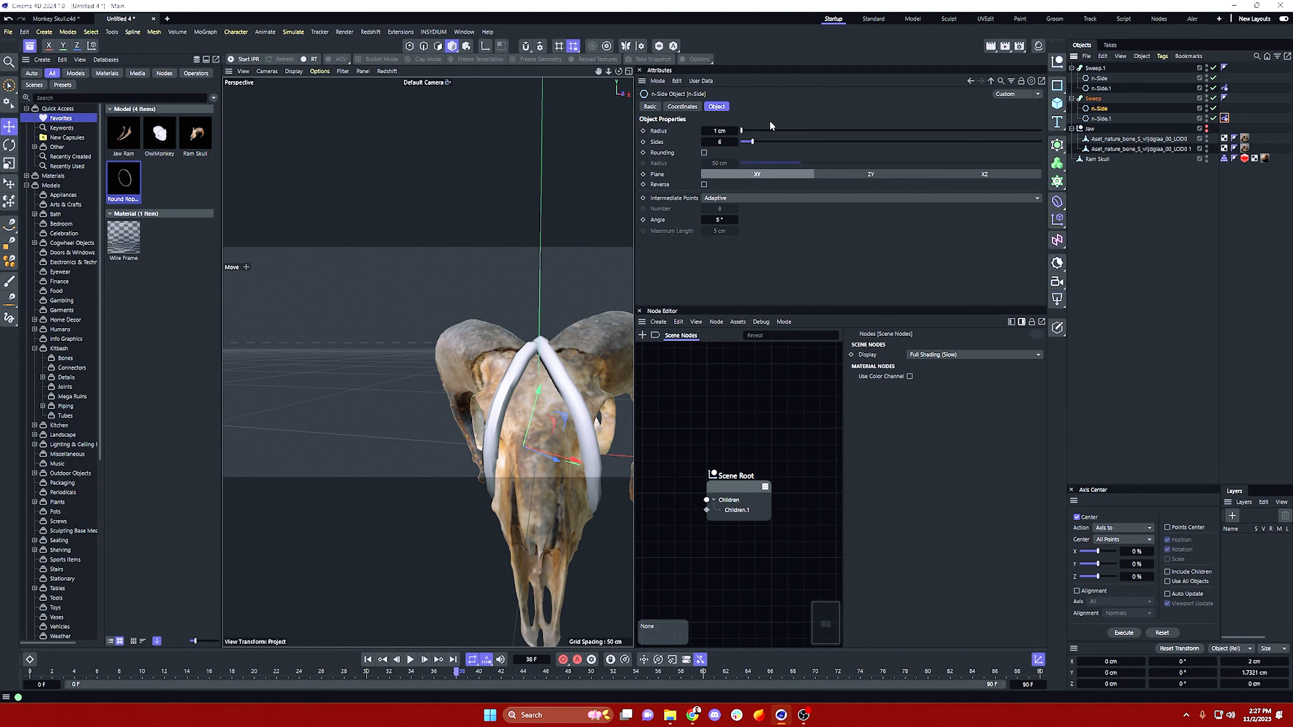
left_click(717, 131)
type(".5")
key("Return")
left_click(1098, 78)
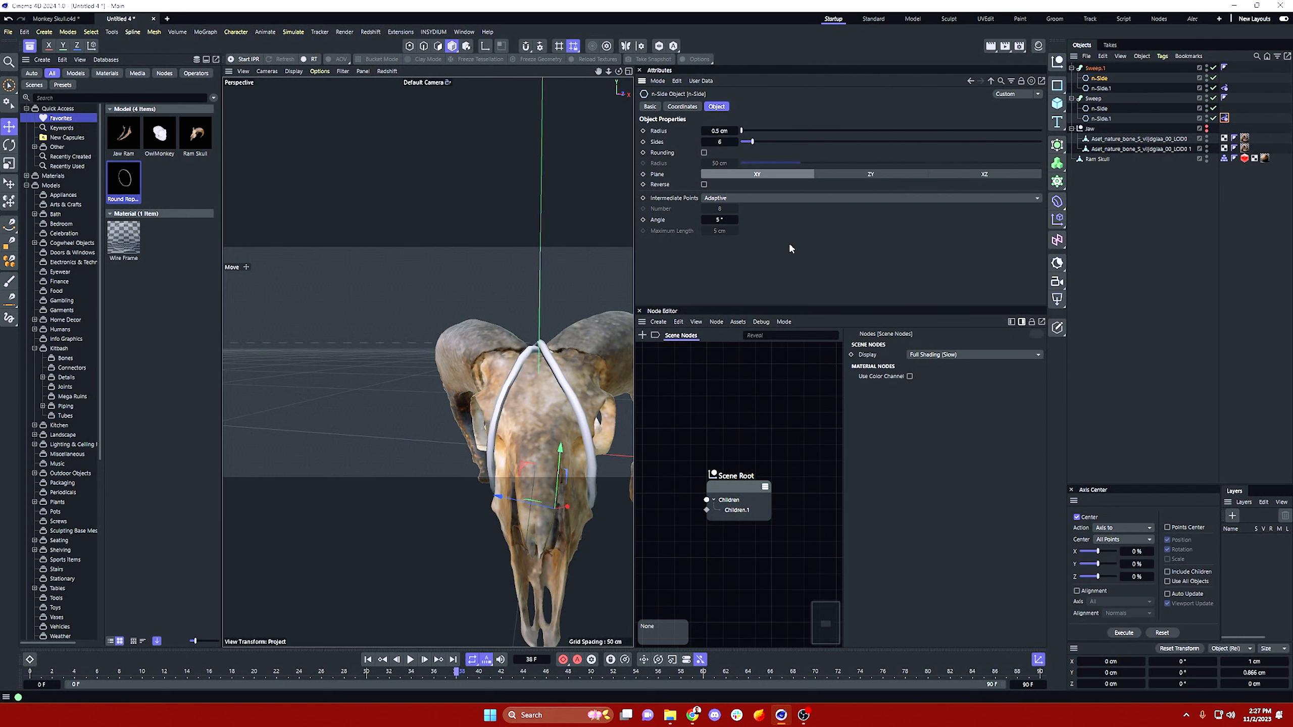
mouse_move(558, 343)
left_mouse_down("alt")
mouse_move(643, 340)
mouse_move(608, 365)
mouse_move(562, 365)
left_mouse_up("alt")
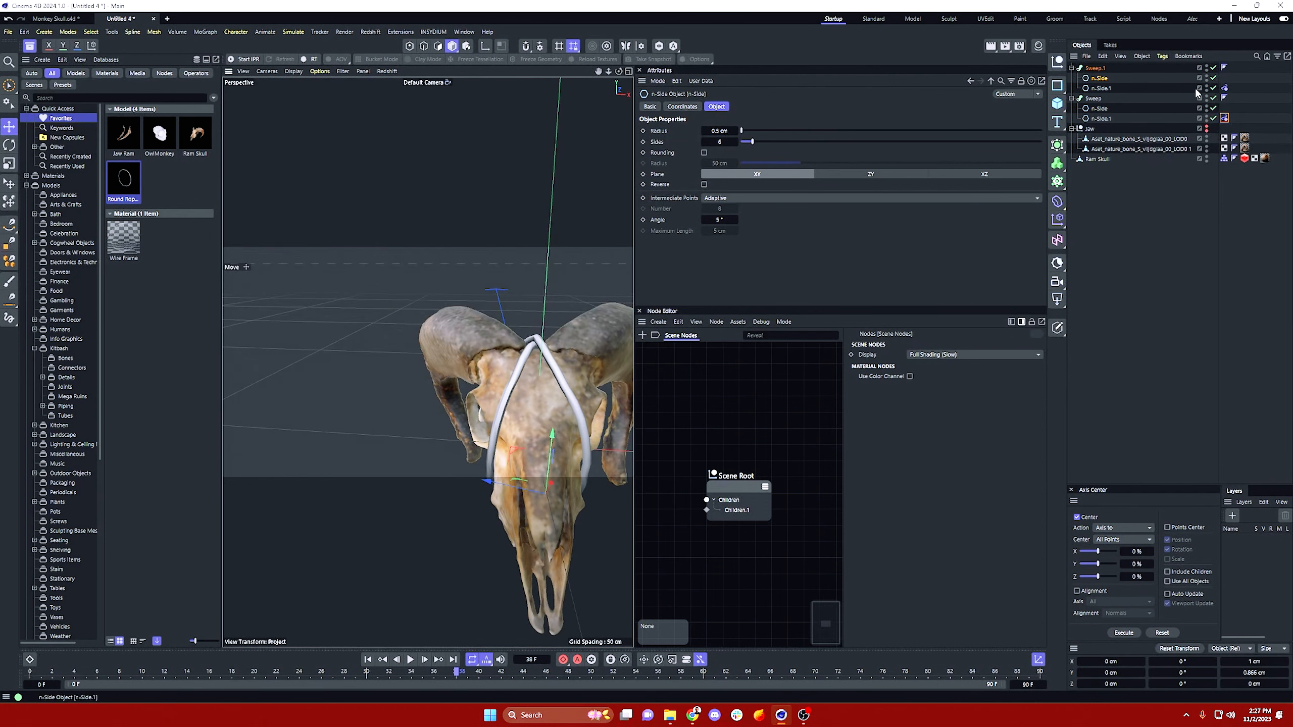
Step: Examine the Radius of both Rope tags against the profile n-Side radius and how closely the ropes sit on the skull
left_click(1224, 89, "ctrl")
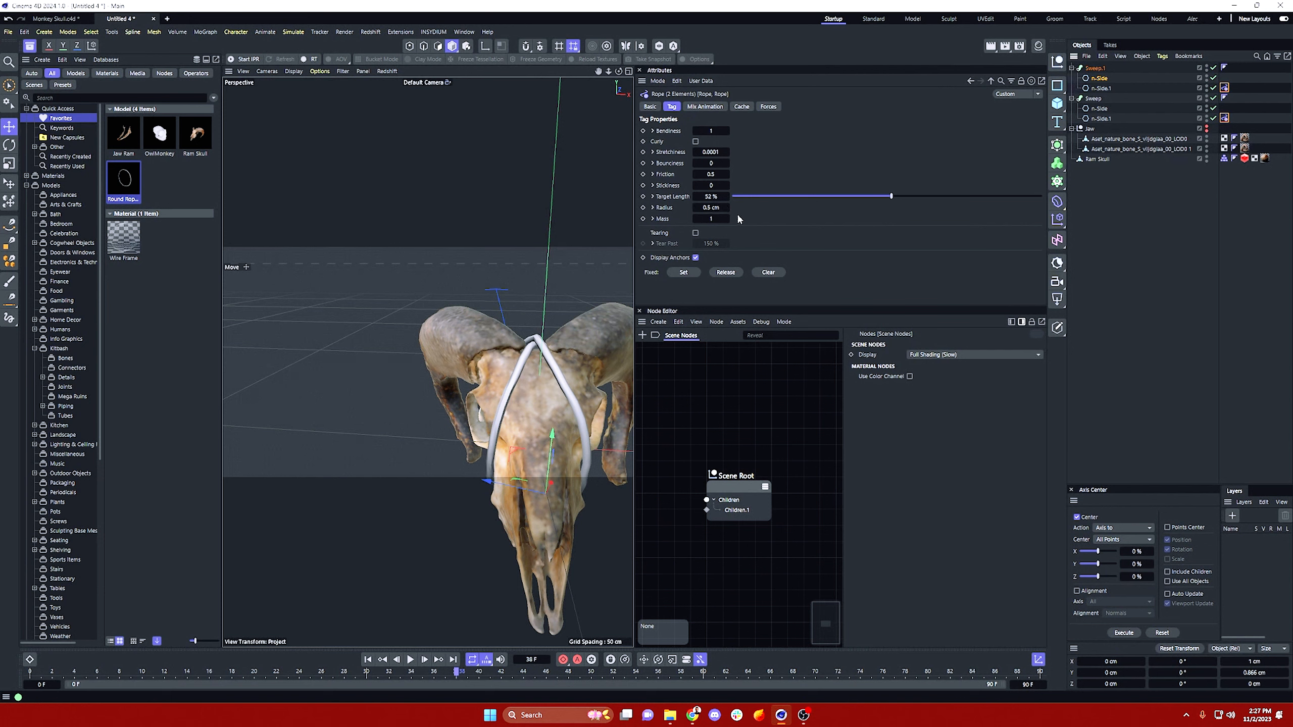
scroll(613, 338, "up", 10)
left_click_drag(613, 338, 550, 318, "alt")
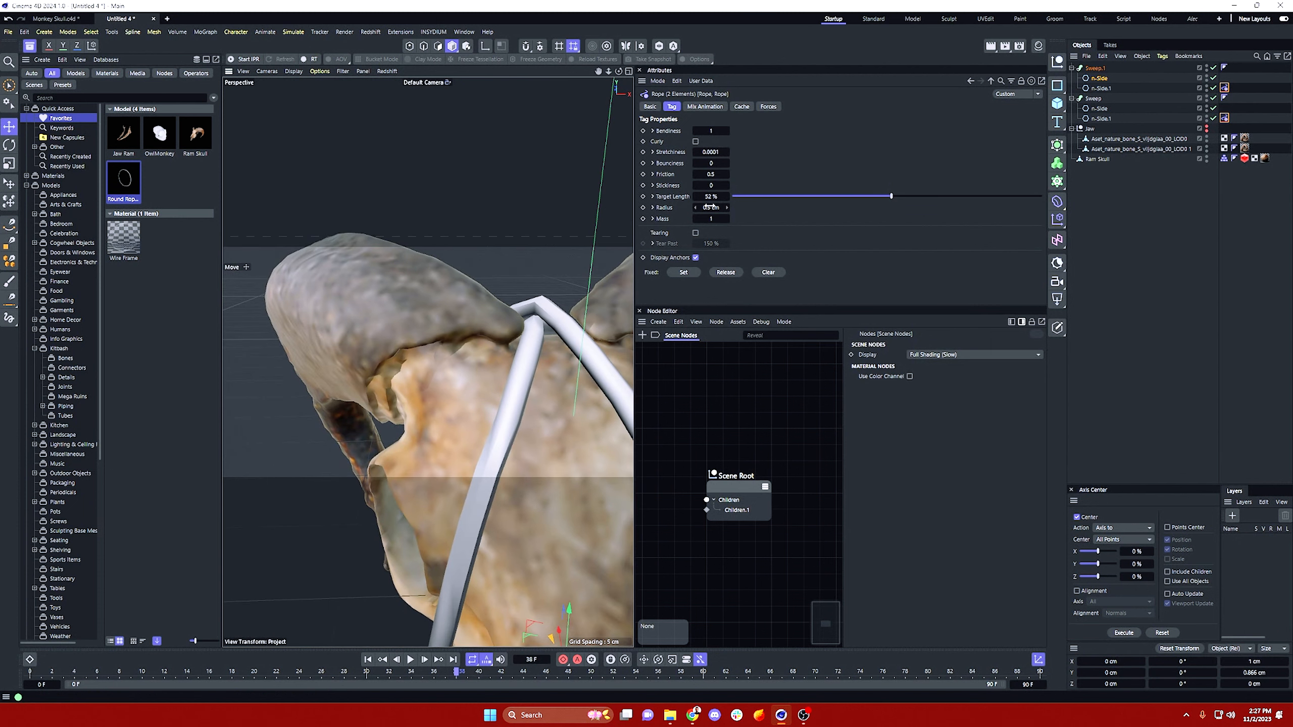
left_click_drag(539, 316, 513, 321, "alt")
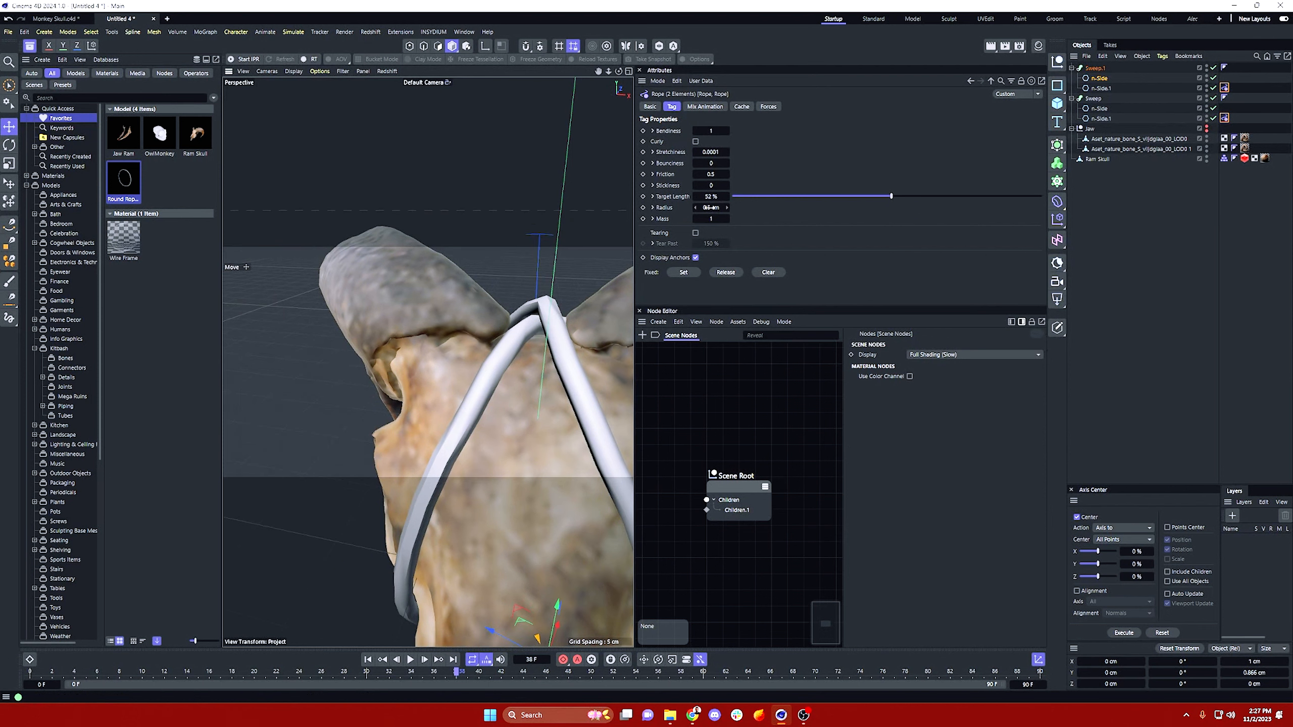
left_click(1100, 79)
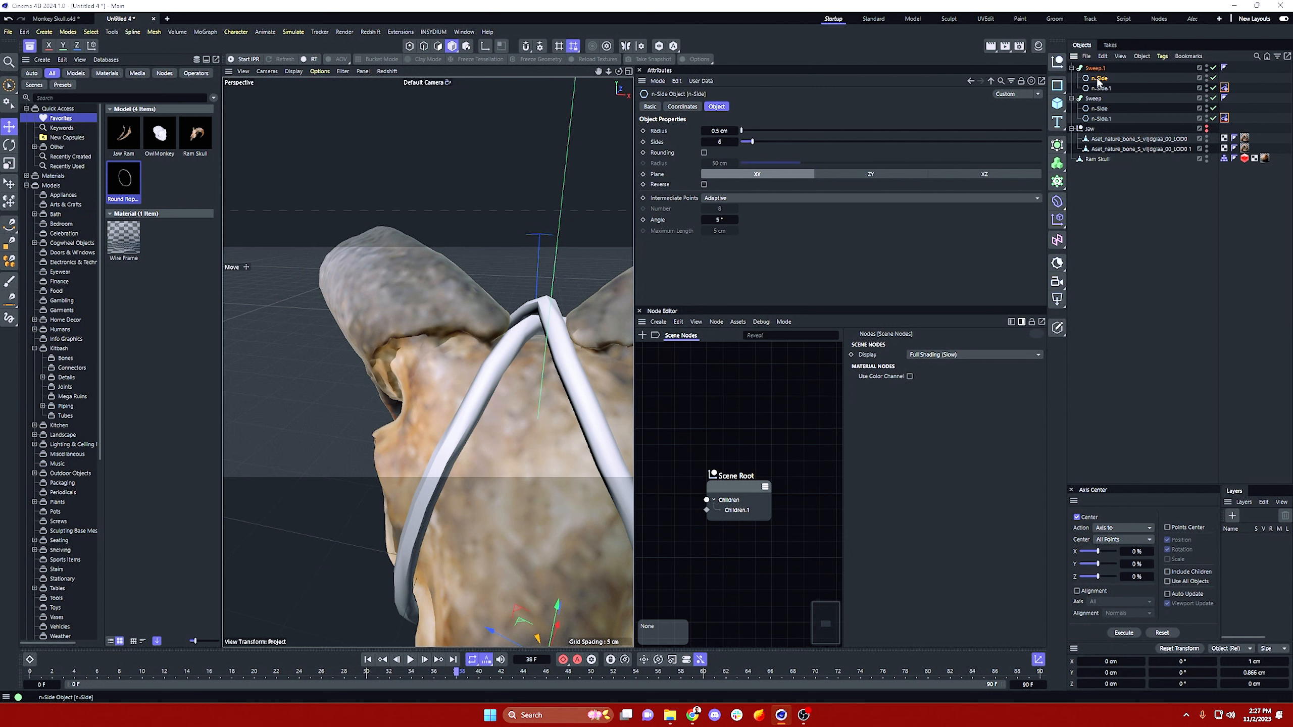
left_click(1223, 87)
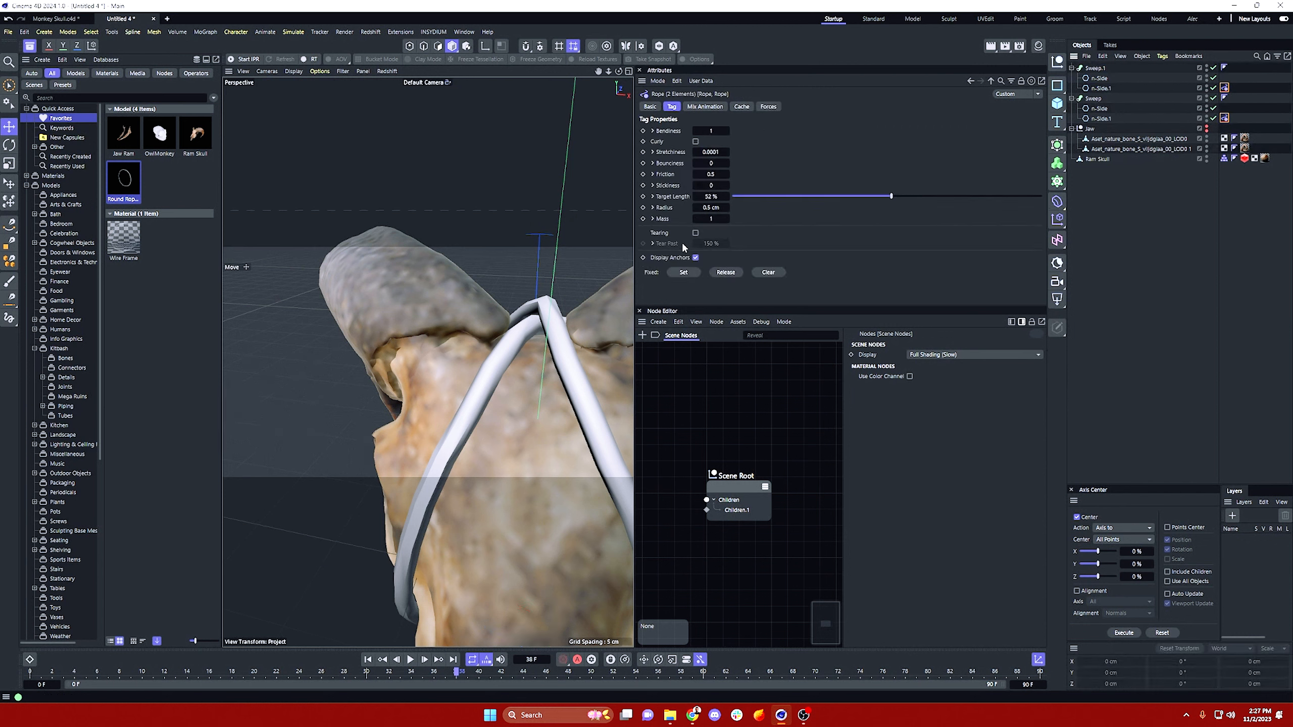
left_click_drag(592, 208, 484, 331, "alt")
Step: Convert both simulated Sweep ropes to separate polygon objects with Connect Objects + Delete
left_click(1093, 99)
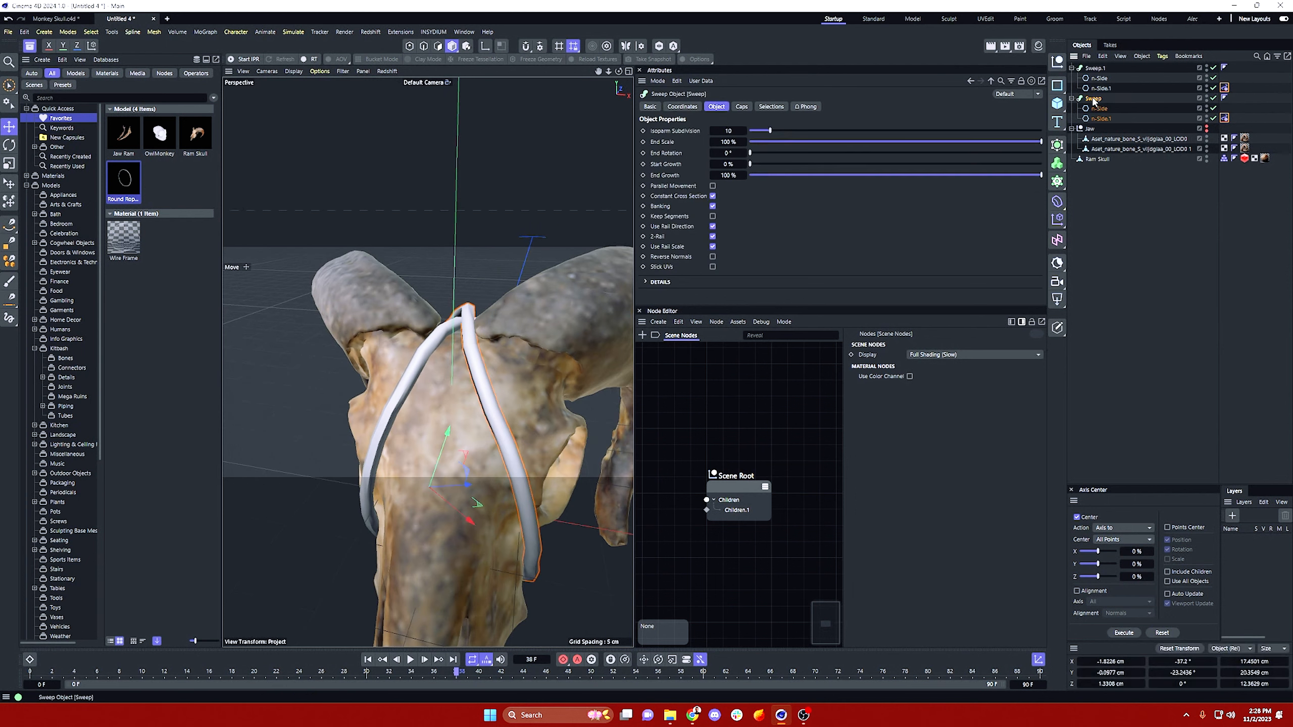
right_click(1093, 99)
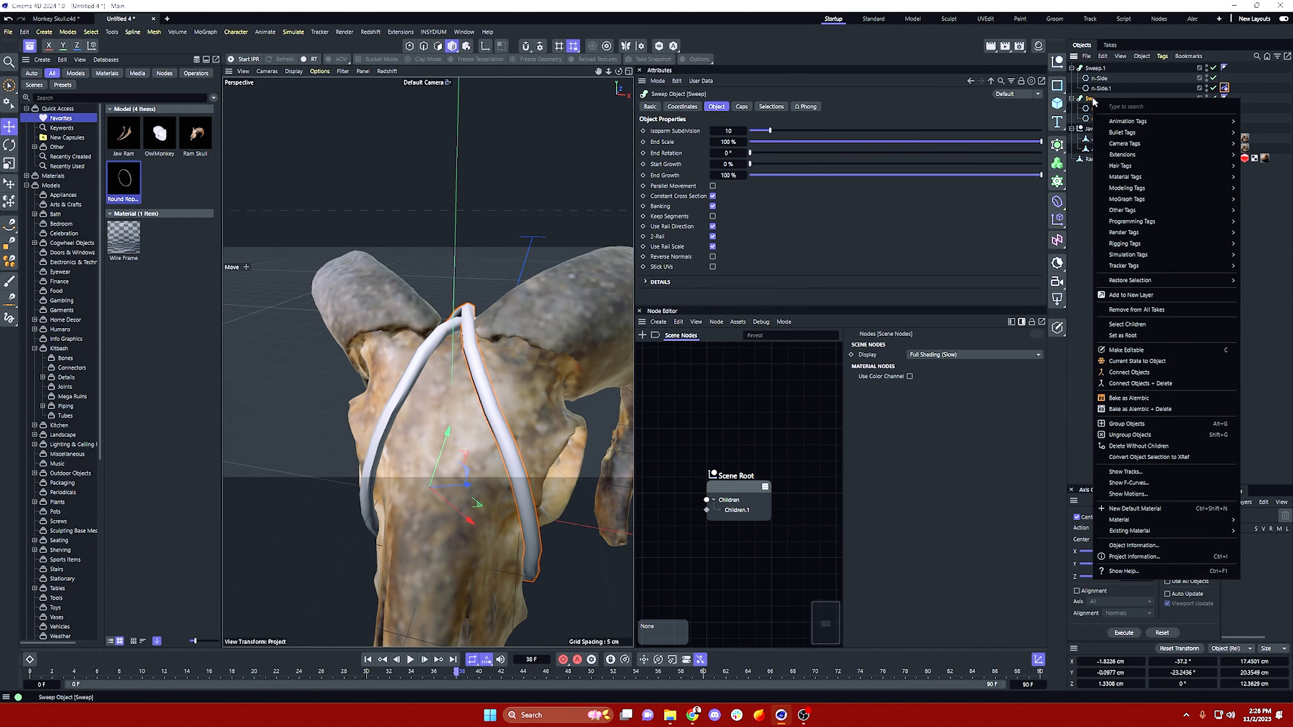
left_click(1133, 384)
Step: Add a Cloth Surface for each polygon rope and parent Sweep.1 and Sweep under their own Cloth Surface
key("shift+c")
type("cloth")
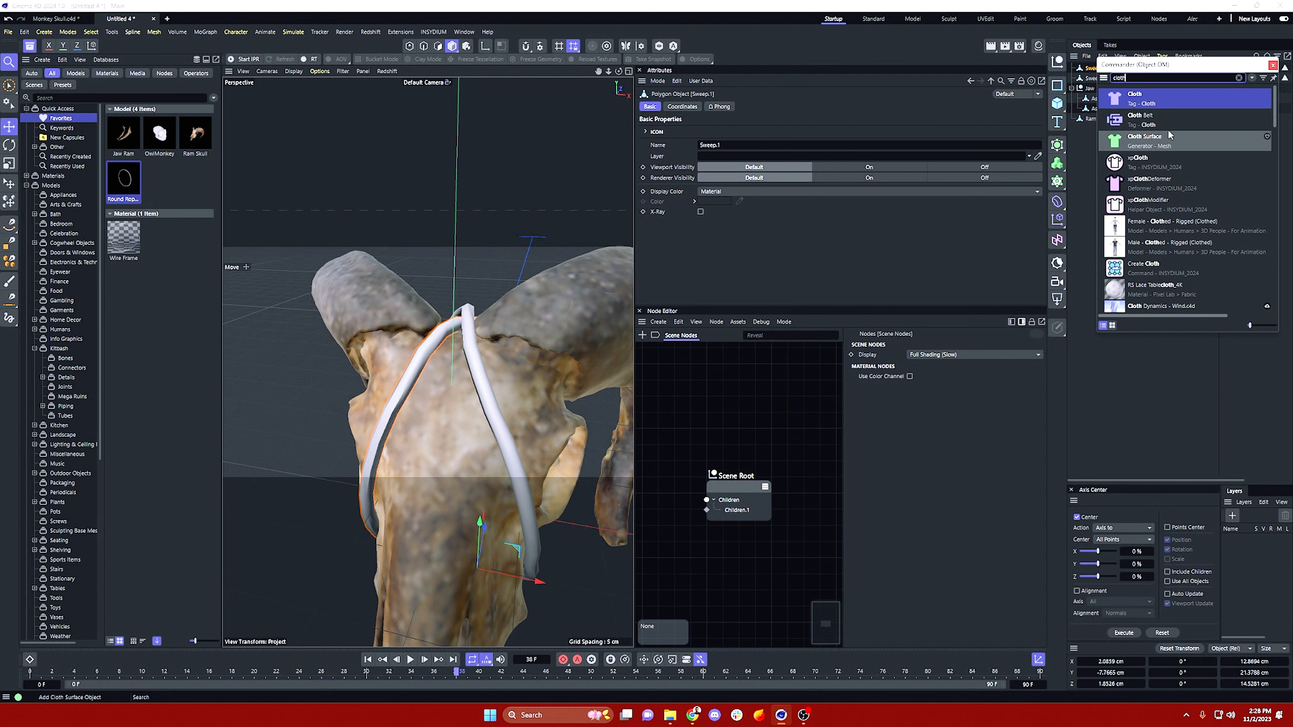
left_click(1180, 142)
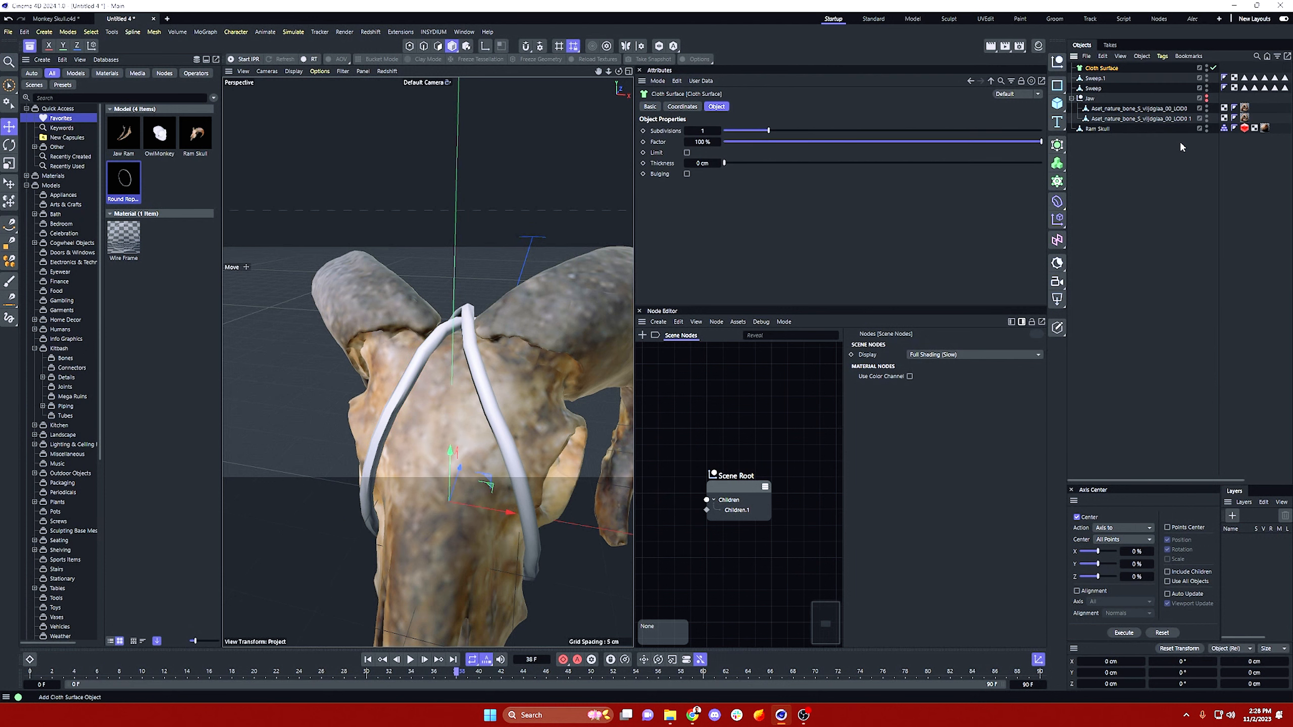
left_click(1094, 78)
left_click_drag(1093, 81, 1097, 70)
left_click_drag(1094, 98, 1104, 68)
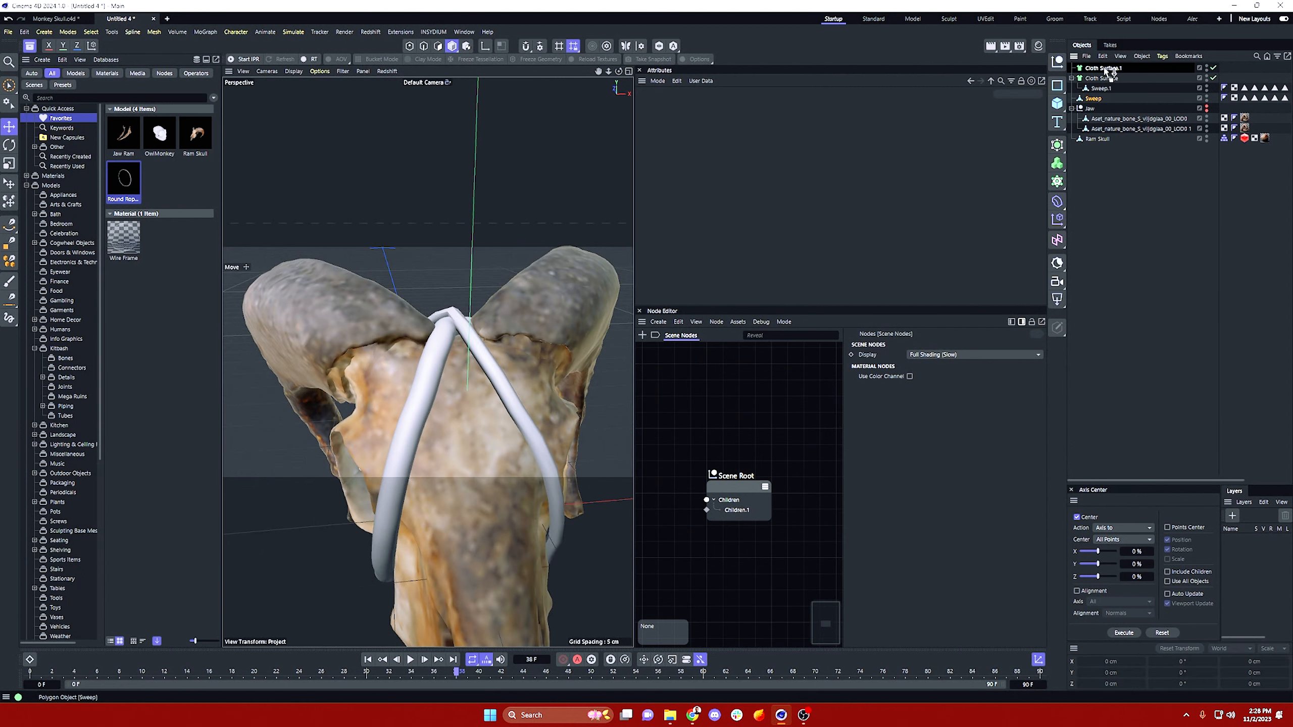
Step: Set both Cloth Surfaces to 2 subdivisions and a thickness of 0.12 cm
left_click(1102, 69)
left_click(1091, 88, "ctrl")
left_click_drag(828, 132, 786, 134)
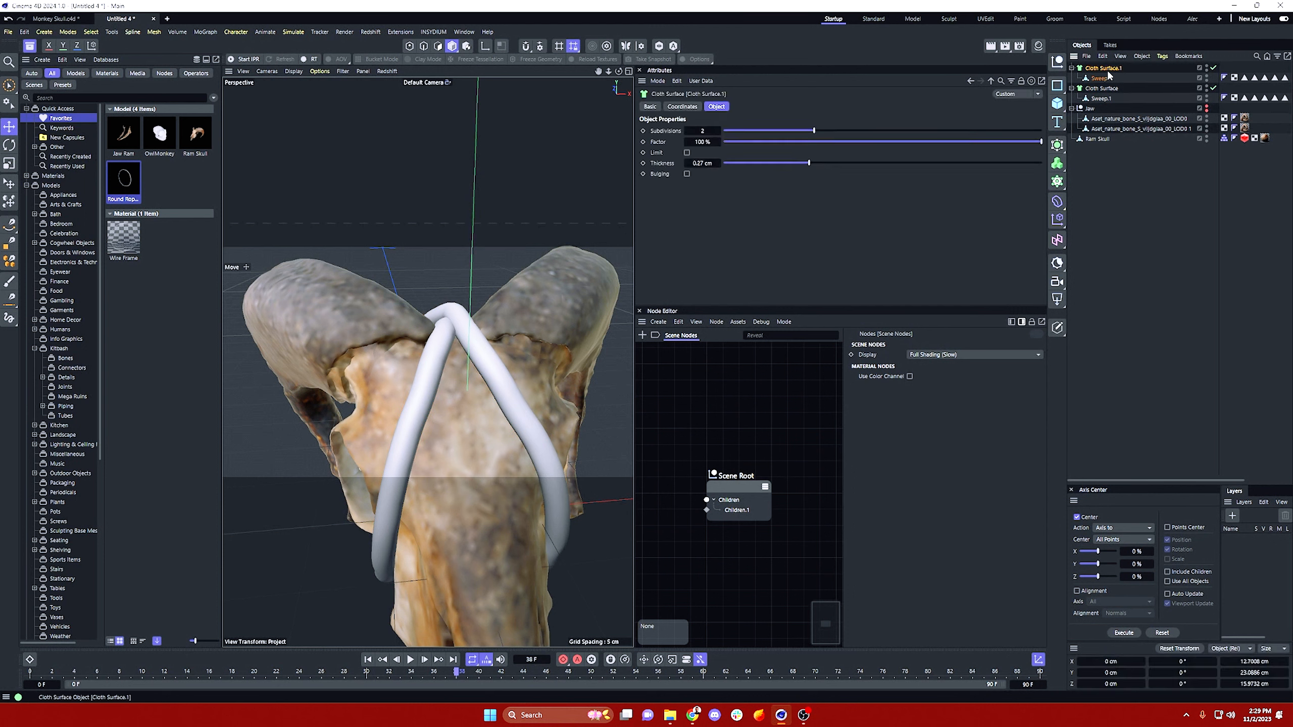
left_click_drag(788, 163, 741, 163)
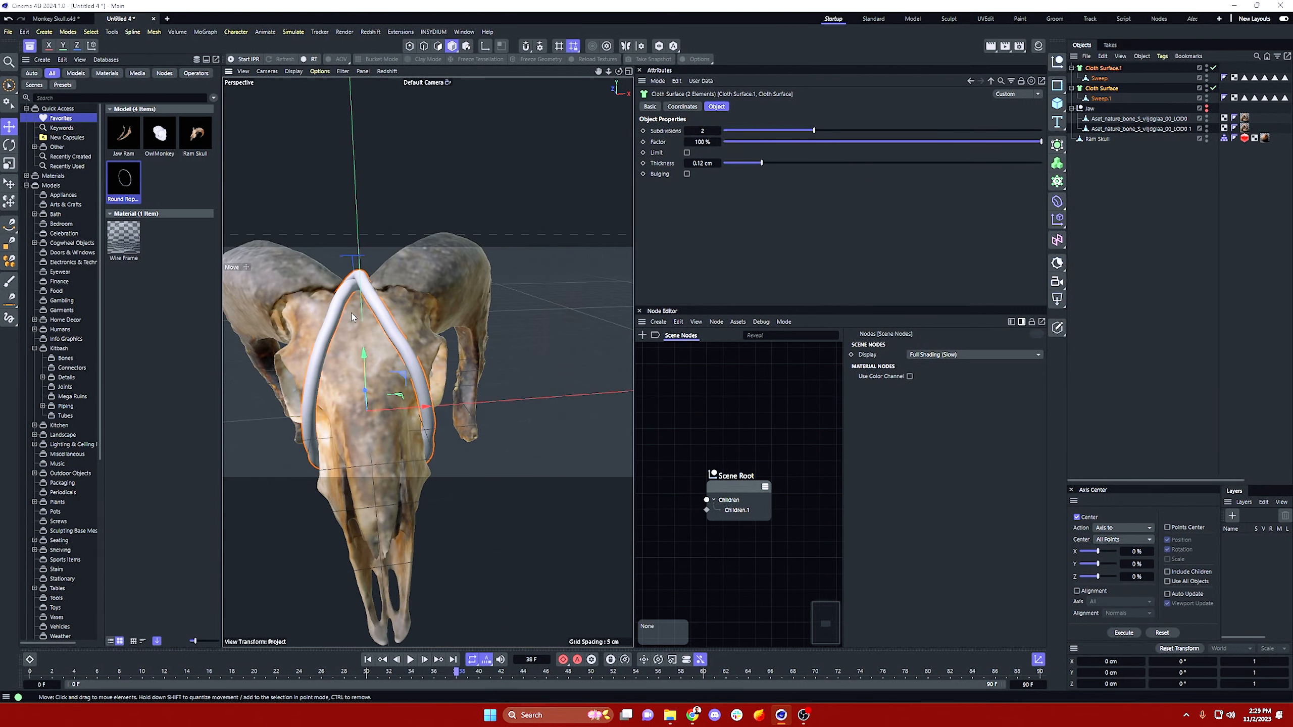
left_click_drag(351, 317, 334, 323, "alt")
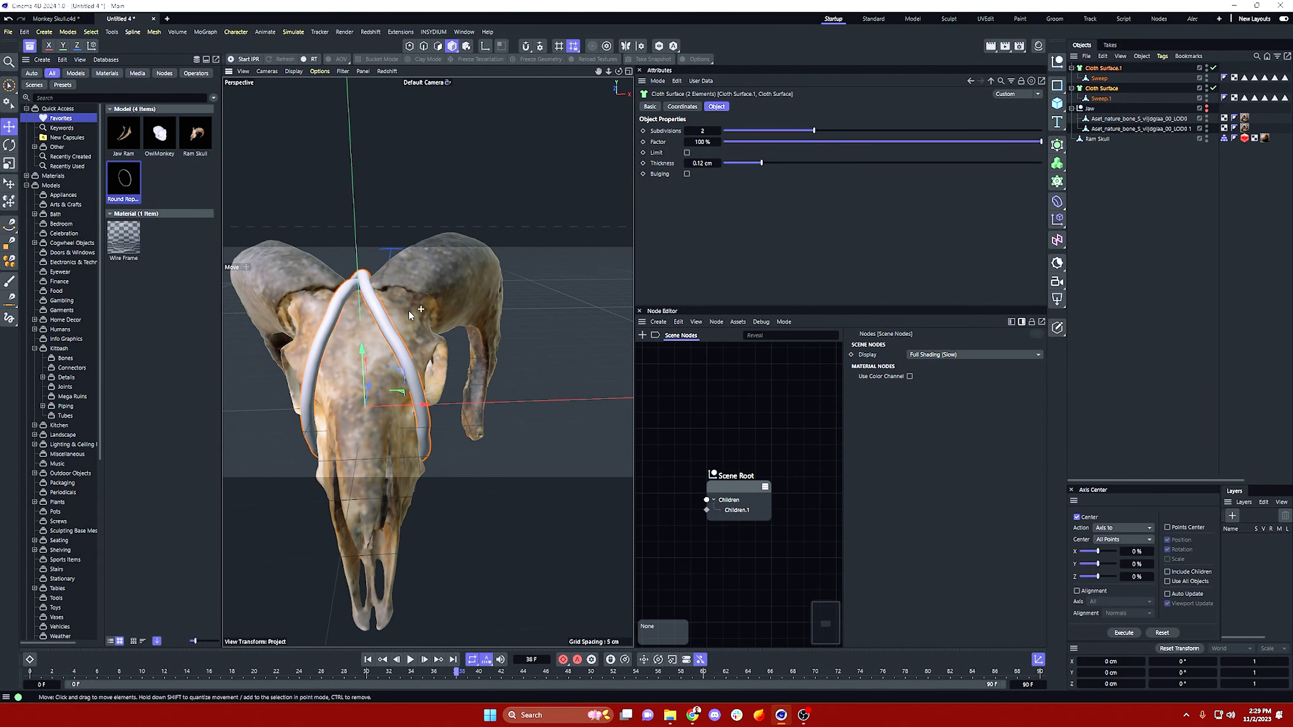
Step: Create a Null and place both collapsed Cloth Surface objects inside it
left_click(1072, 88)
left_click(1072, 67)
left_click(1122, 163)
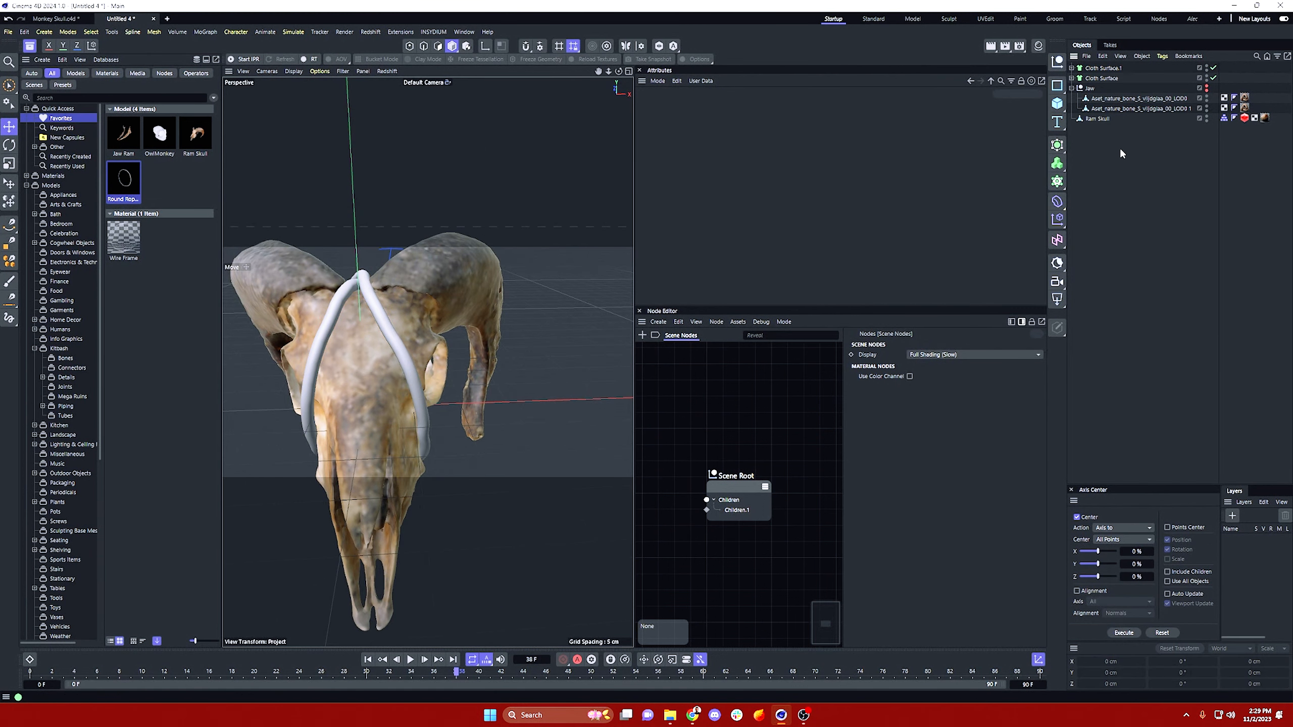
left_click(1057, 63)
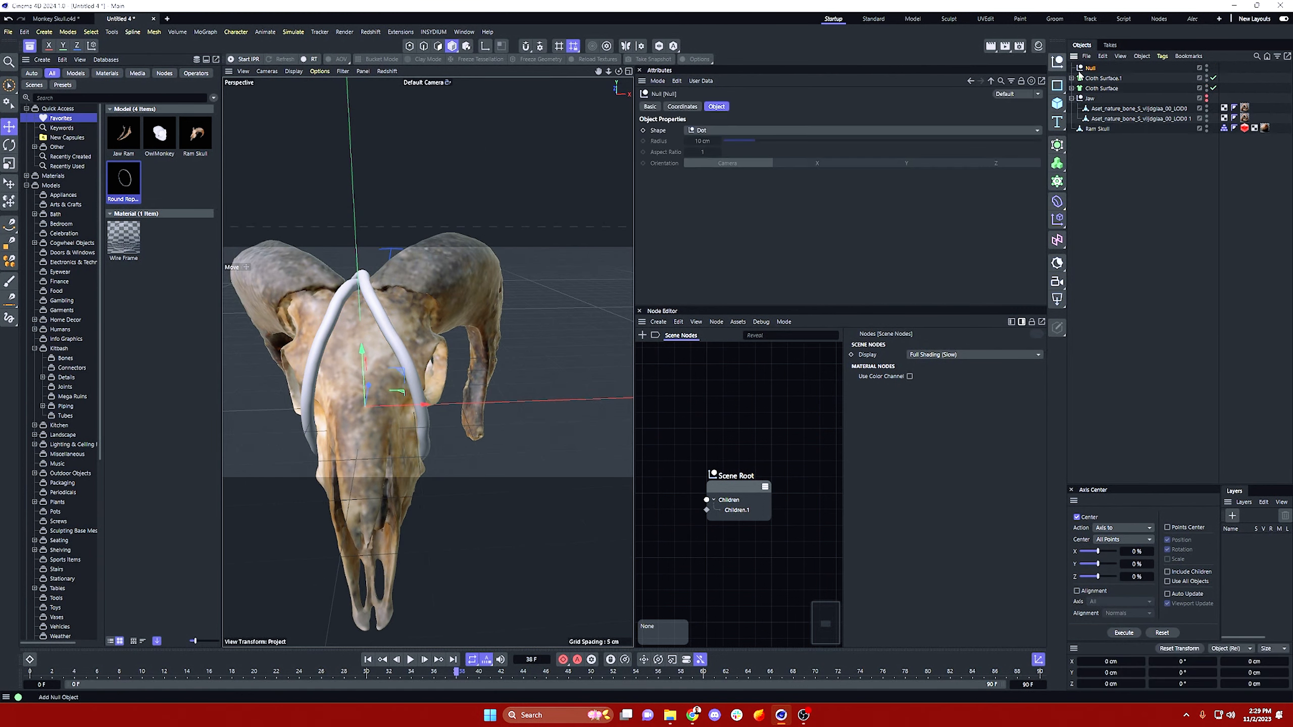
left_click(1099, 89)
left_click(1099, 82, "shift")
left_click_drag(1090, 79, 1091, 68)
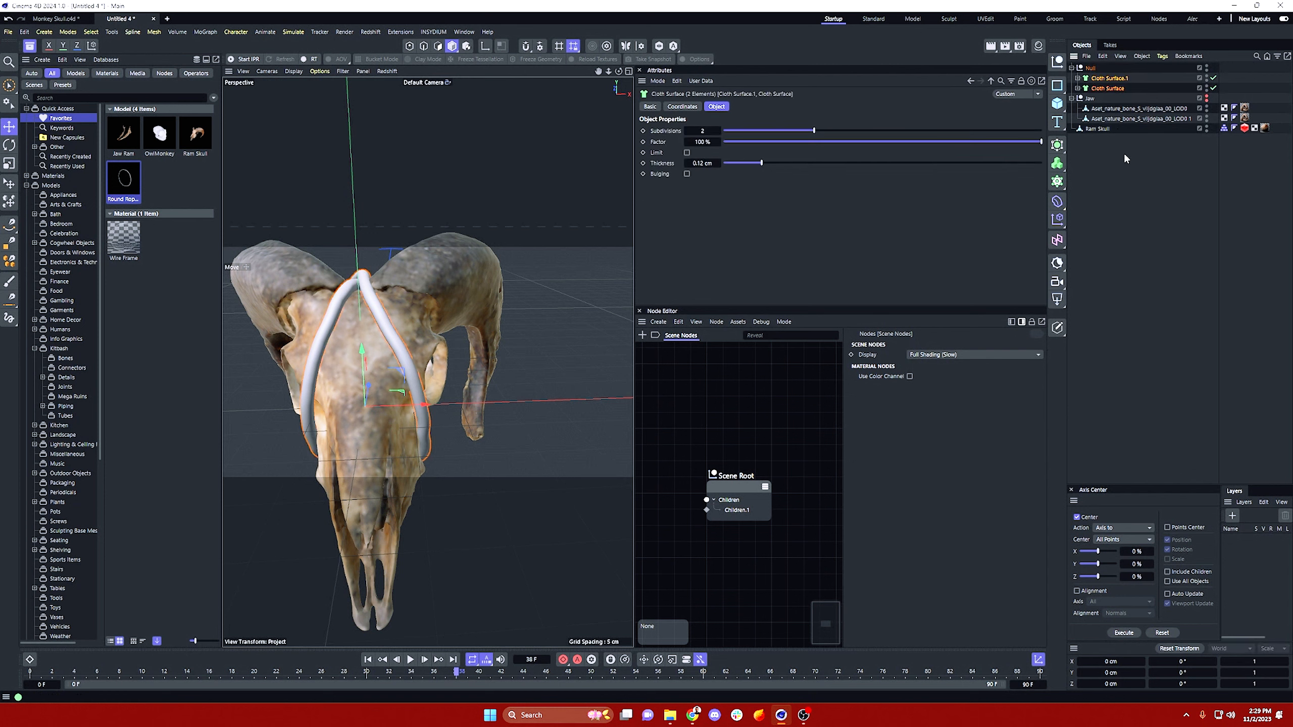
Step: Move the Jaw and the Ram Skull into the same Null as the ropes and collapse the group
left_click(1123, 155)
left_click_drag(1097, 130, 1096, 104)
left_click(1078, 108)
left_click(1071, 68)
left_click(1089, 69)
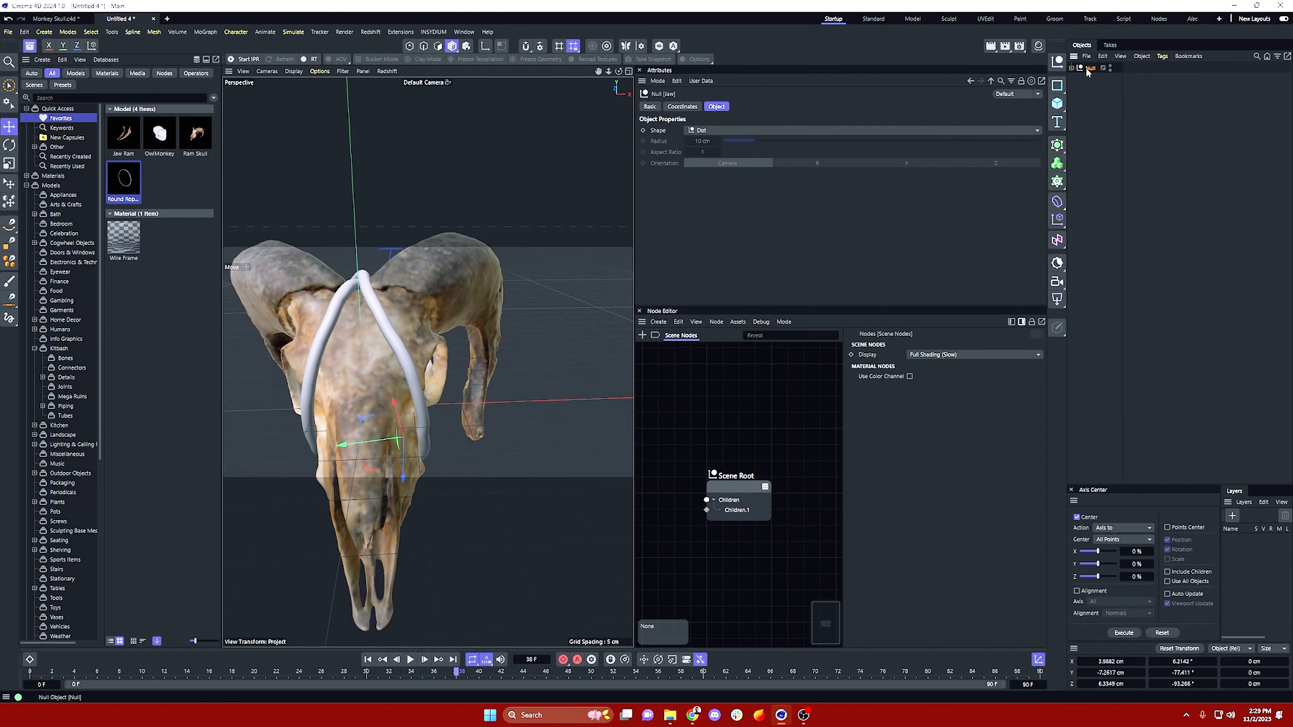
Step: Add a new n-Side spline with a 200 cm radius and hide the Null group with the skull and ropes
left_click_drag(466, 278, 370, 341, "alt")
scroll(316, 326, "down", 5)
left_click(552, 230)
left_click(1056, 84)
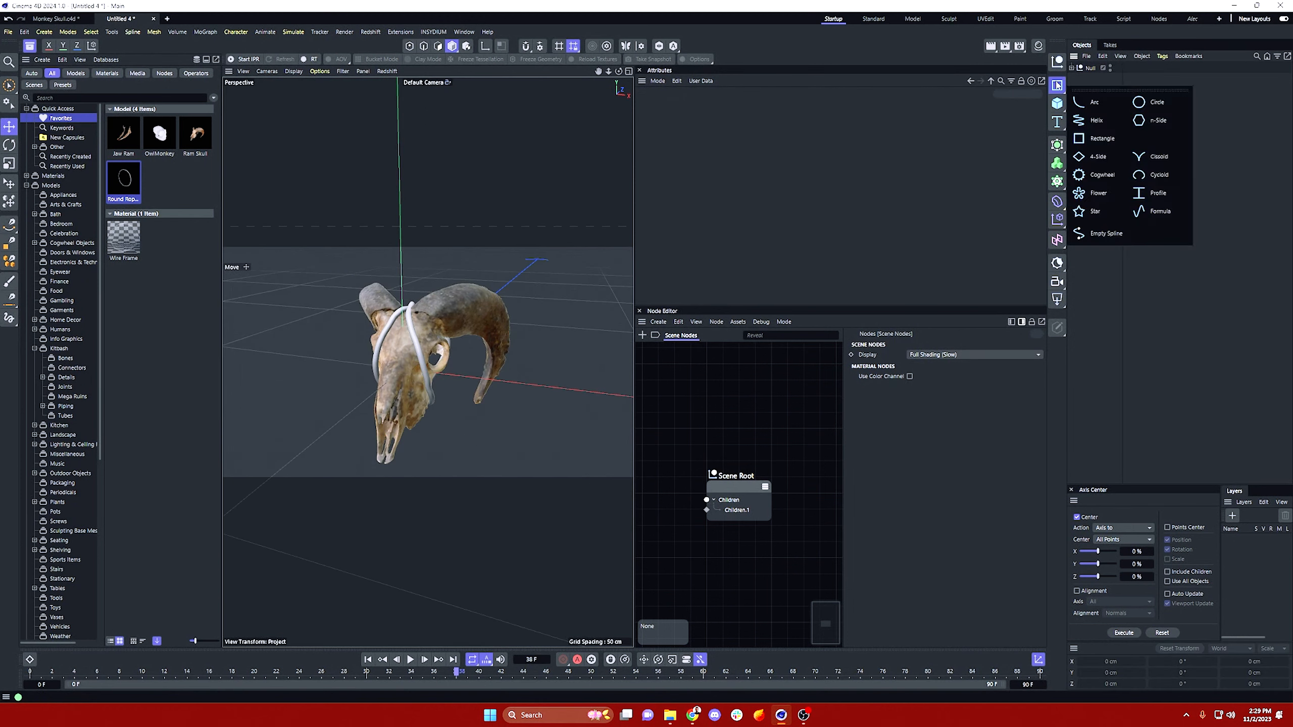
left_click(1158, 123)
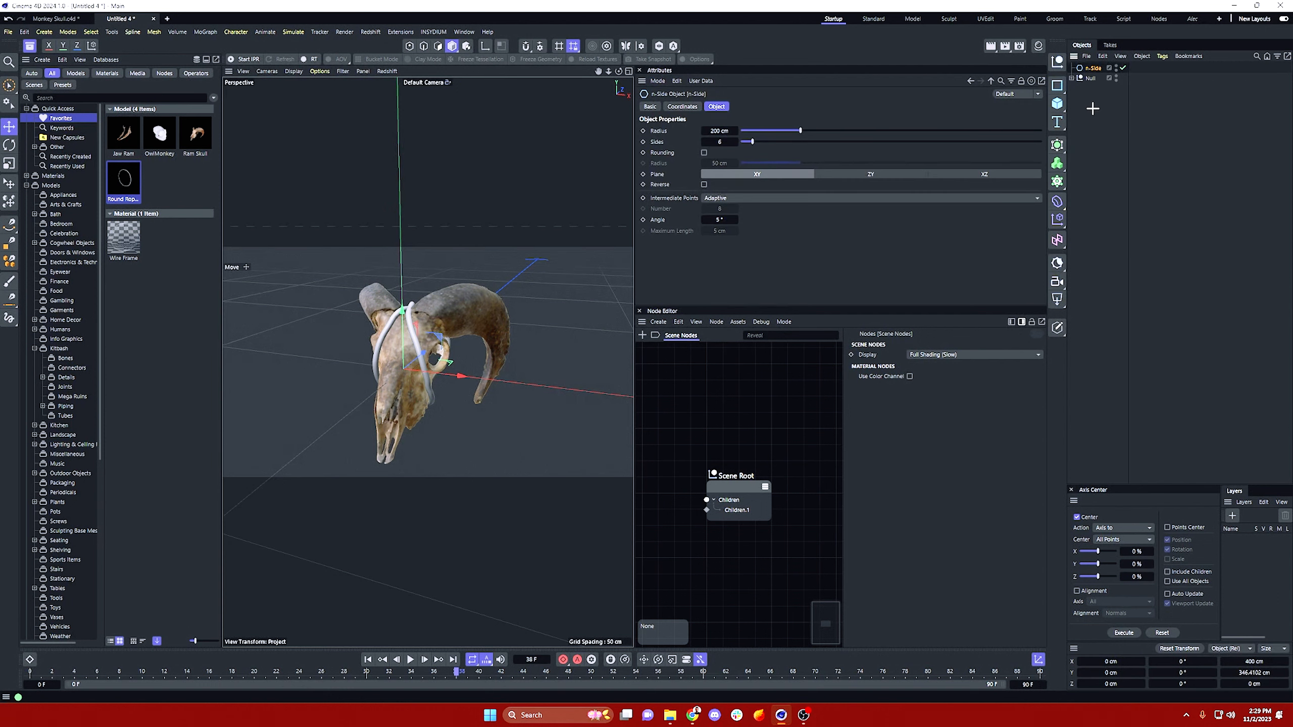
left_click(1088, 90)
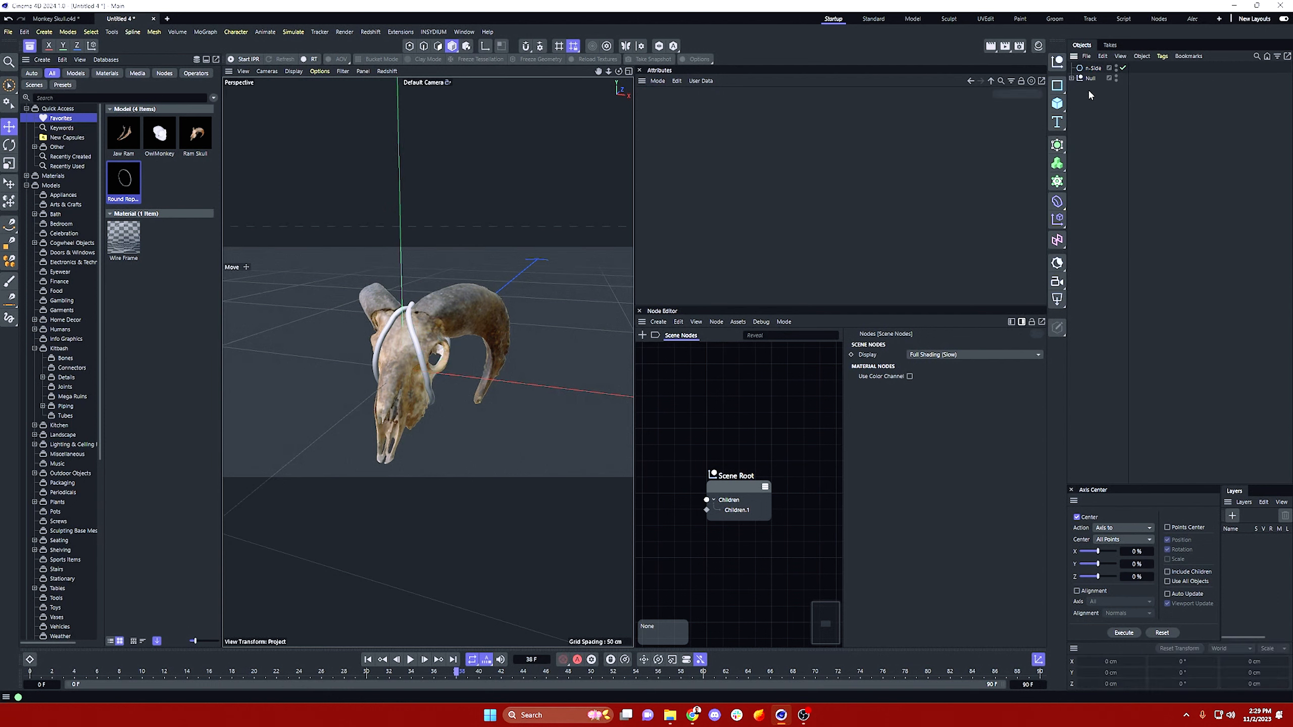
left_click(1115, 75, "ctrl")
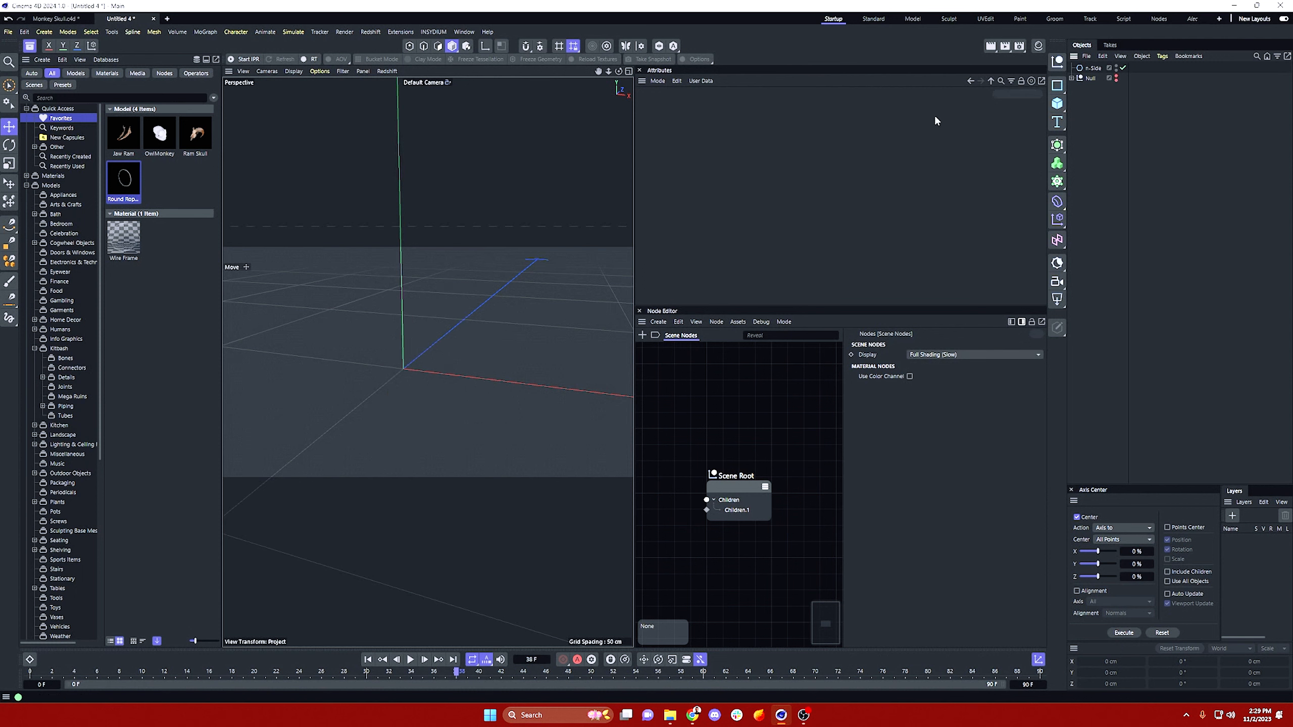
Step: Draw a straight vertical two-point Bezier spline about 500 cm long, going up from the origin in the Right view
left_click_drag(10, 230, 54, 242)
middle_click(397, 171)
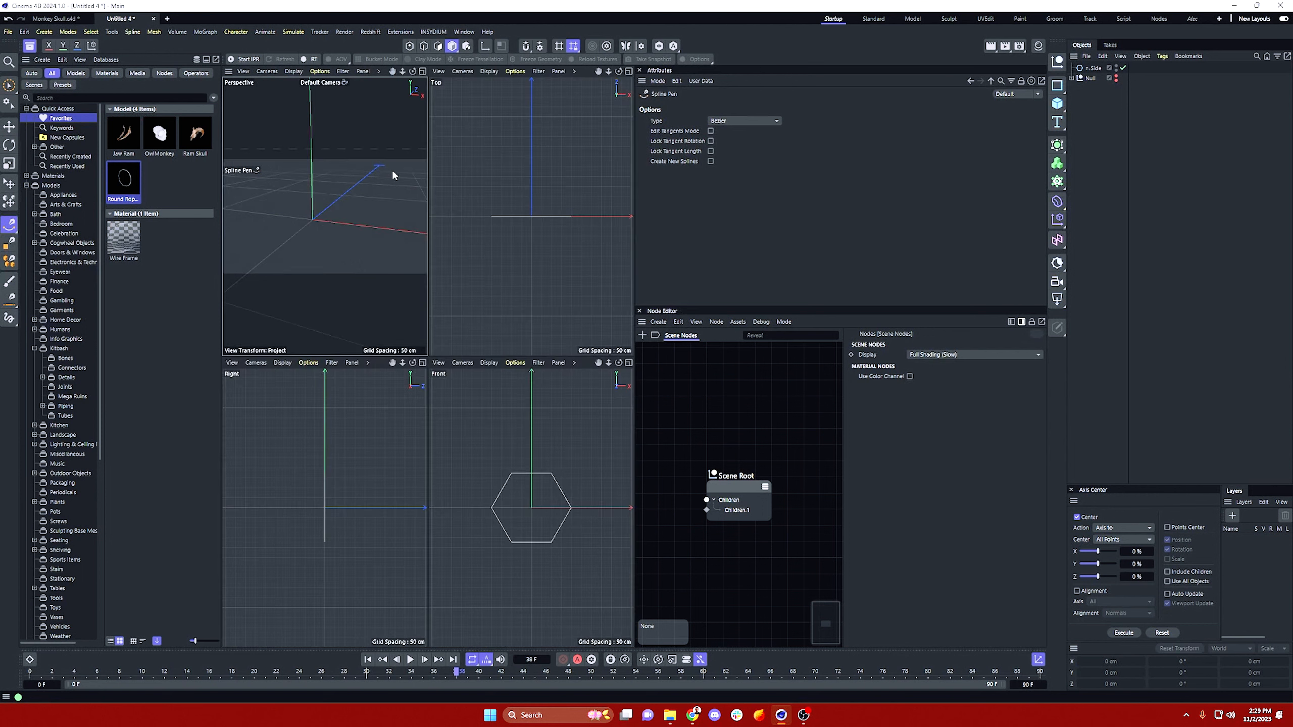
middle_click(339, 477)
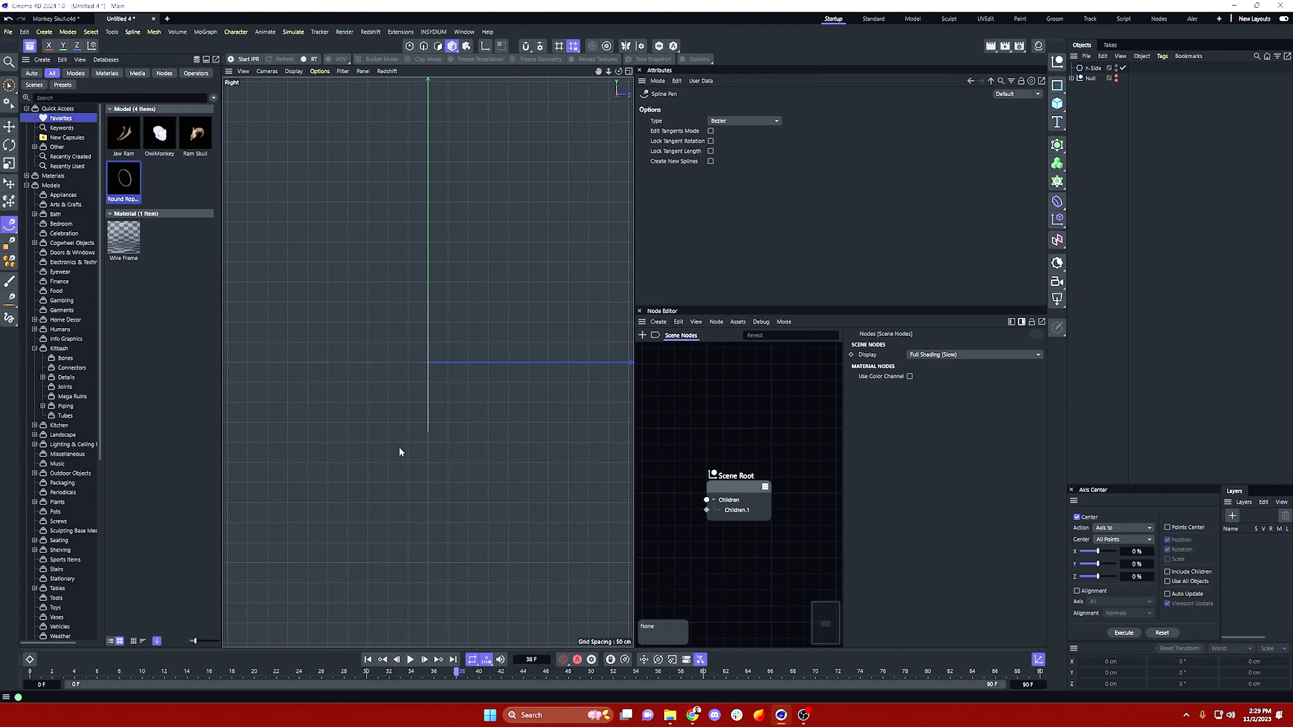
left_click(427, 363)
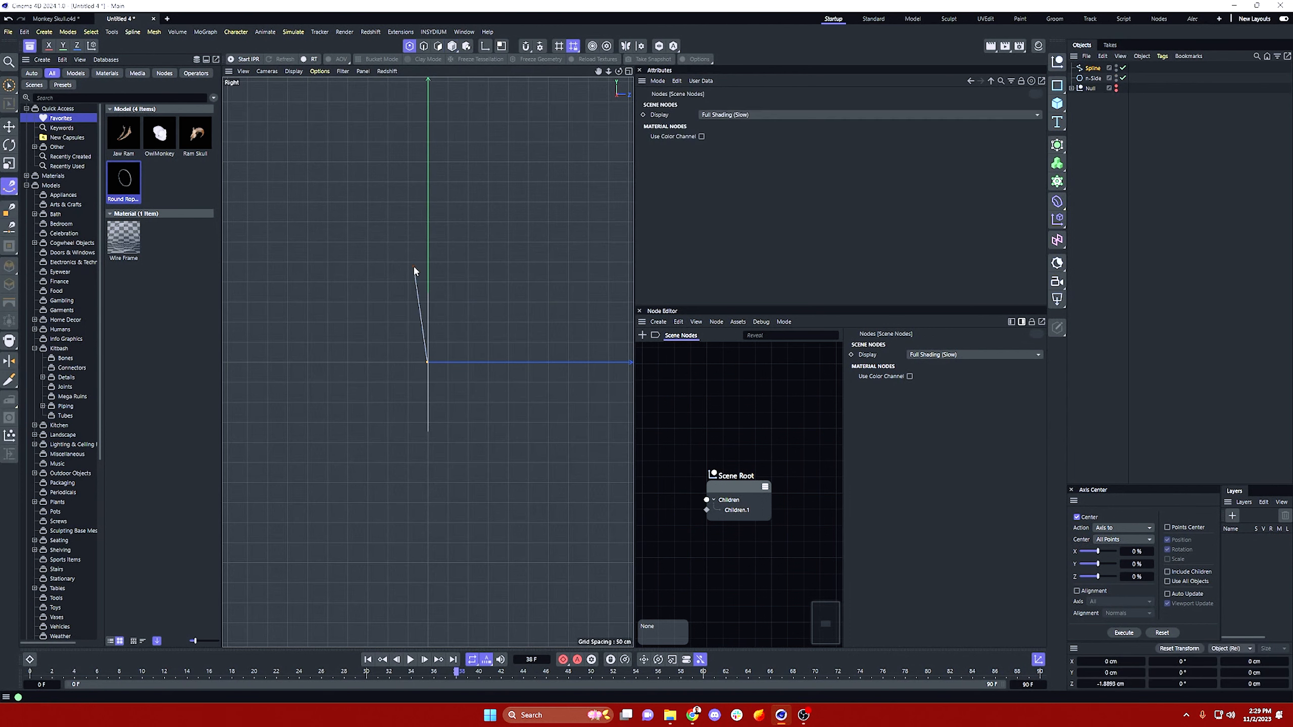
left_click(428, 161)
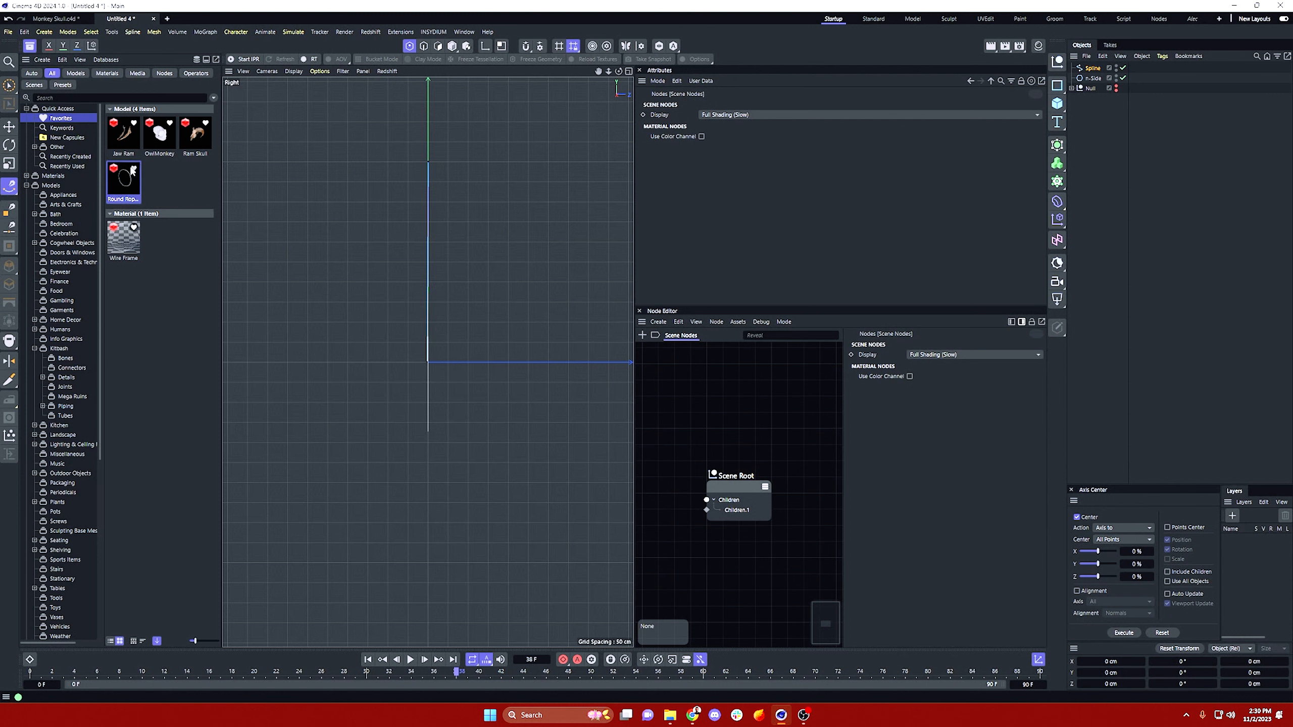
Step: Set the n-Side spline's radius to 3 cm and its intermediate points to None
left_click(1091, 79)
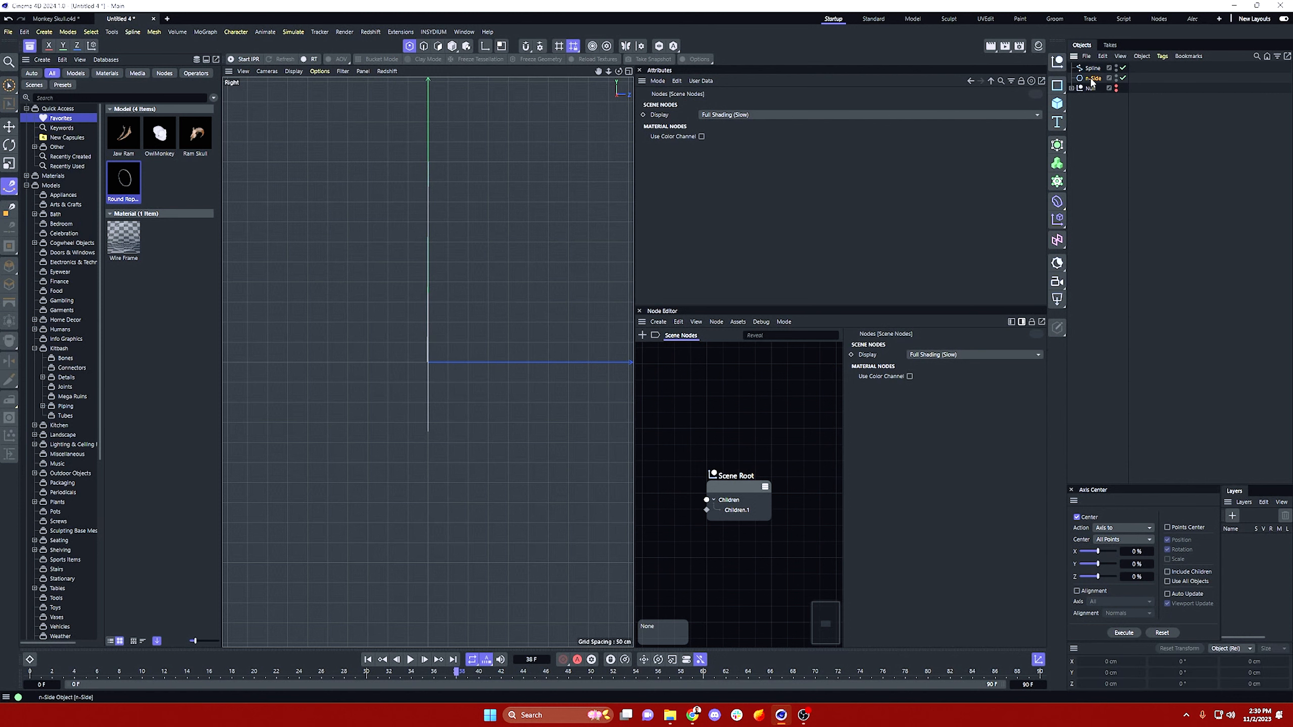
middle_click(359, 177)
middle_click(360, 177)
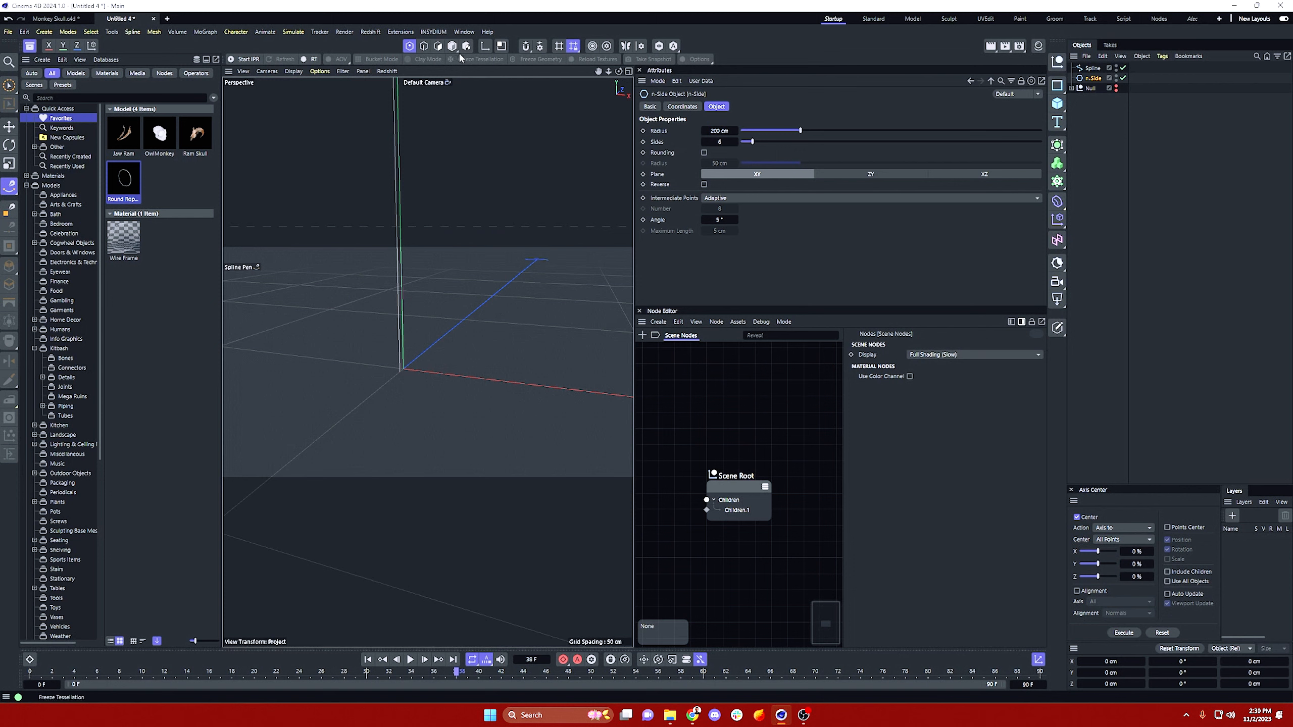
left_click(1092, 68)
left_click_drag(389, 281, 361, 289, "alt")
left_click(1089, 77)
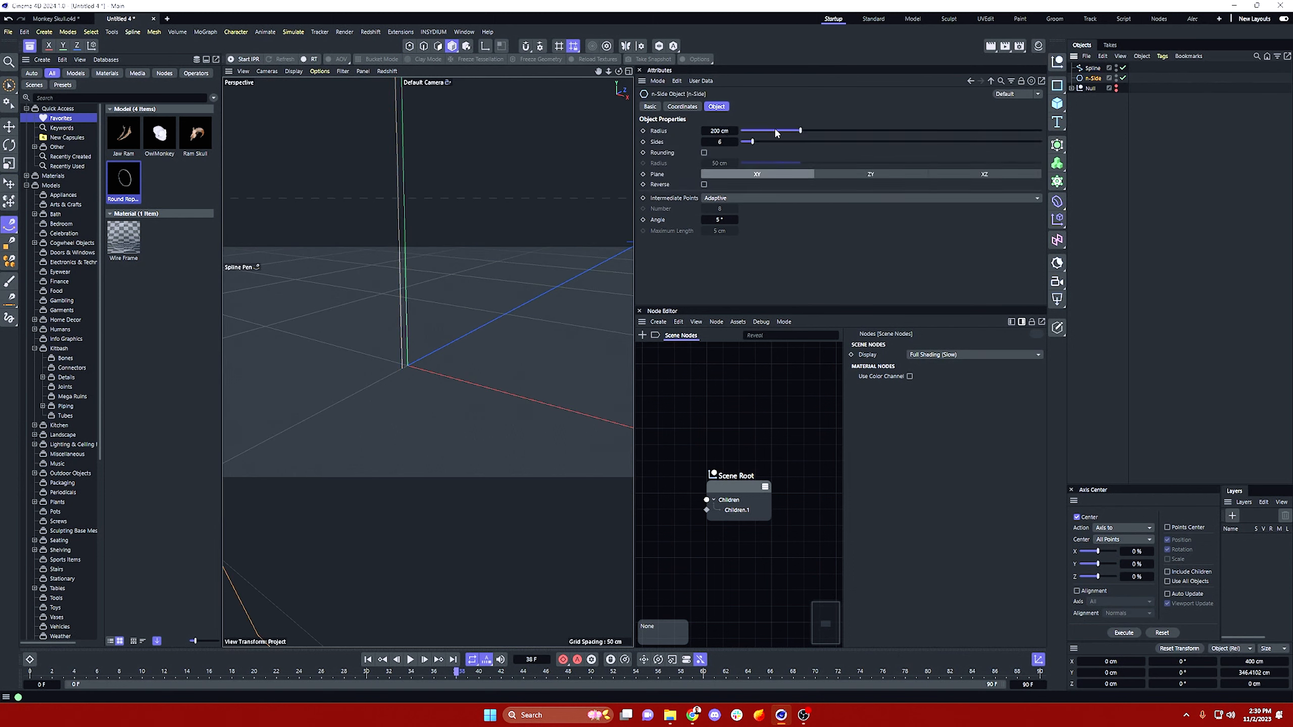
left_click_drag(792, 128, 745, 132)
type("3")
key("Return")
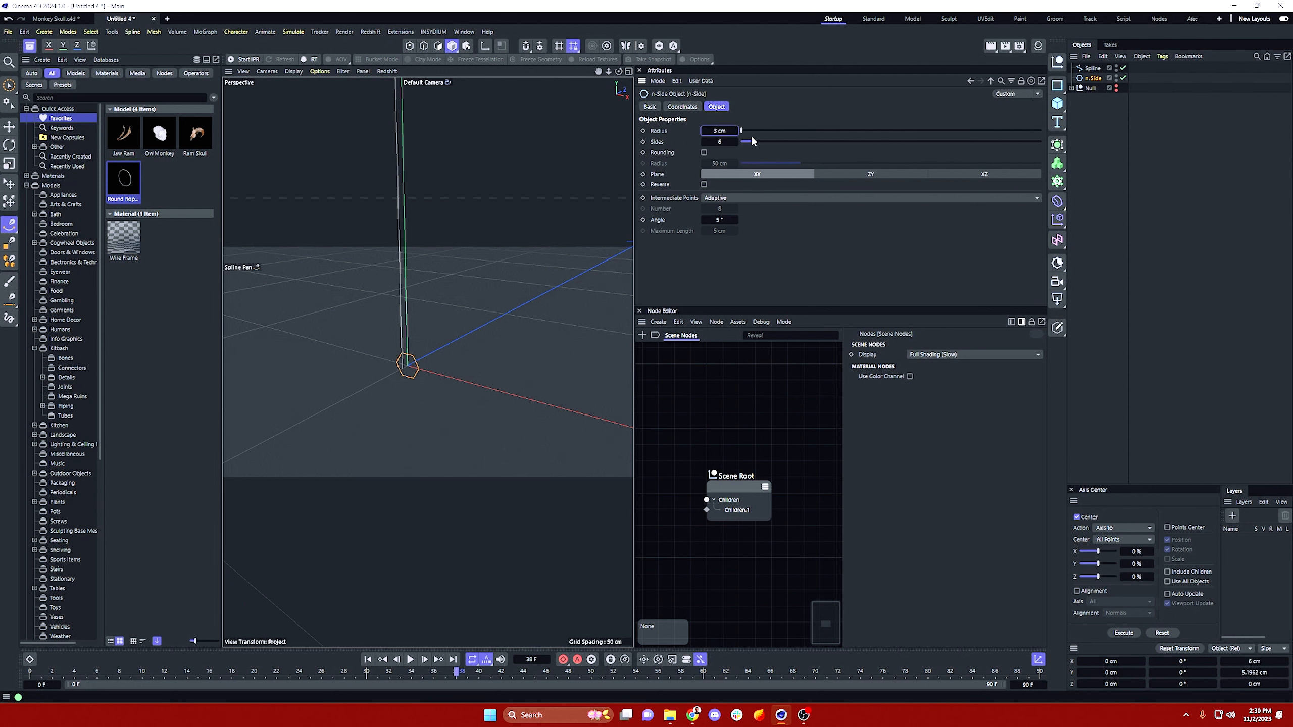
left_click(739, 198)
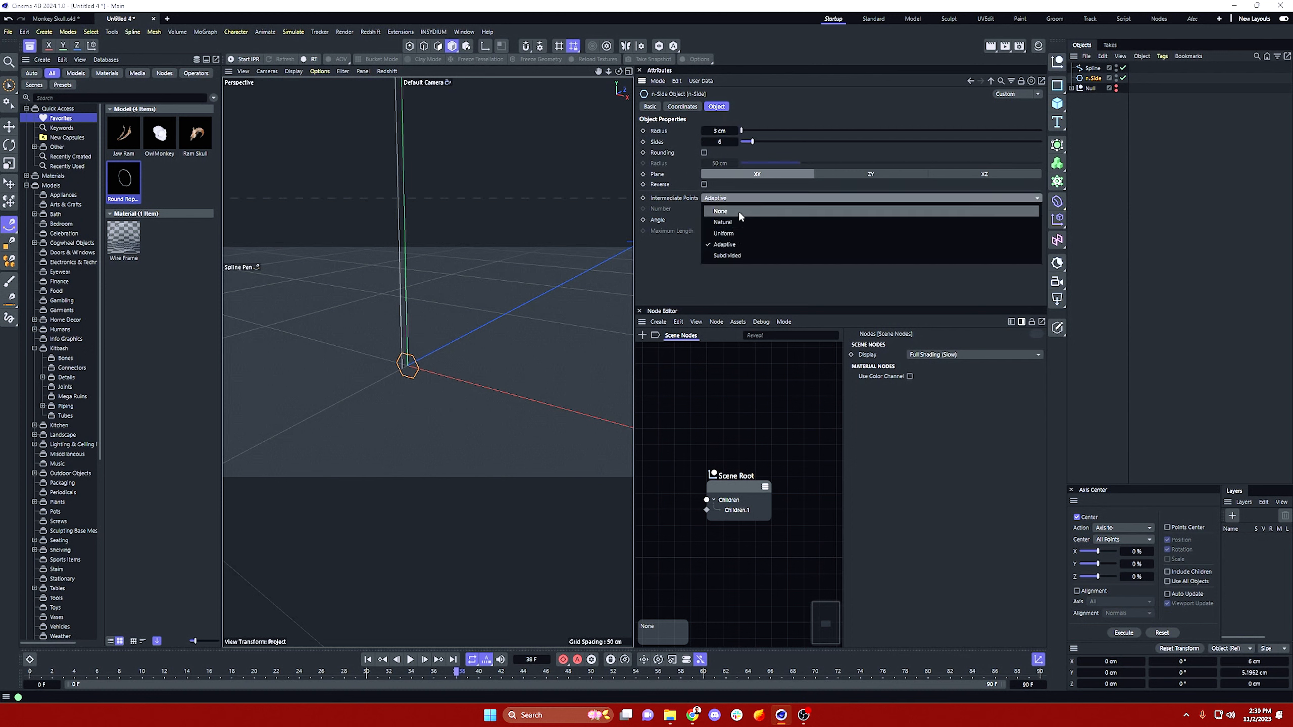
left_click(738, 211)
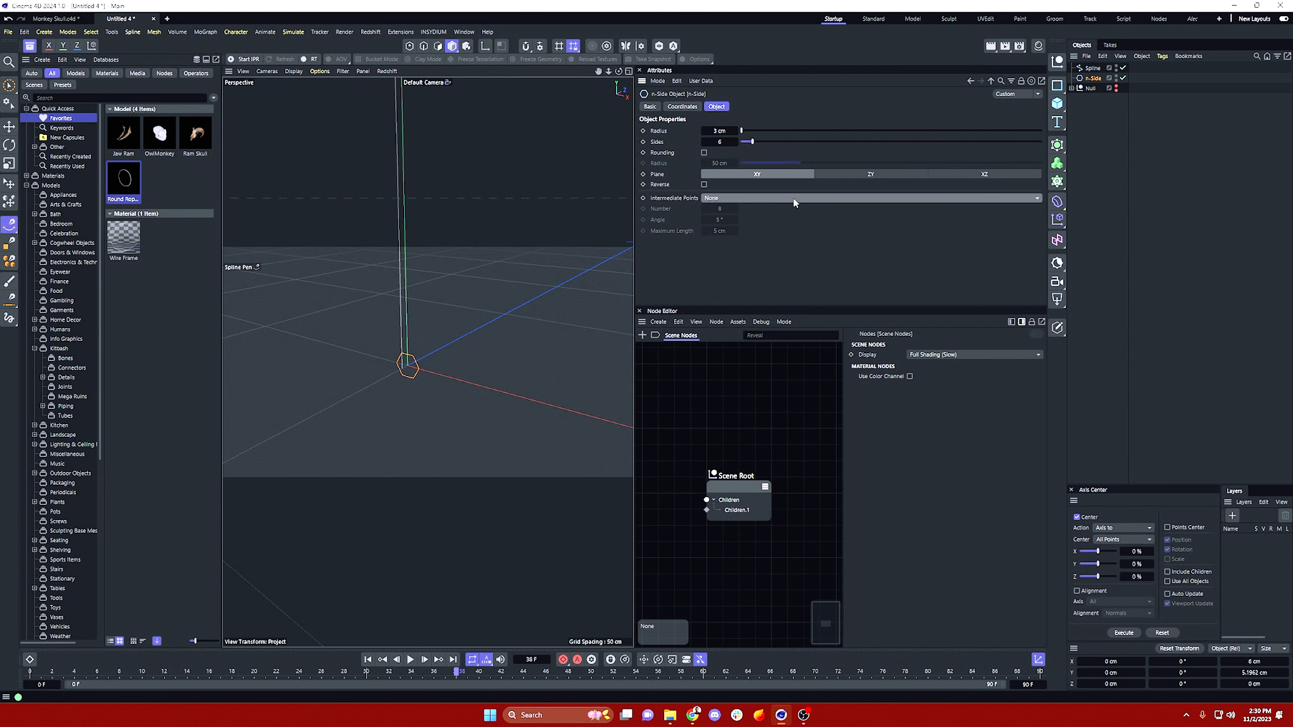
Step: Set the vertical Spline's intermediate points to Uniform with a number of 0
left_click(1090, 68)
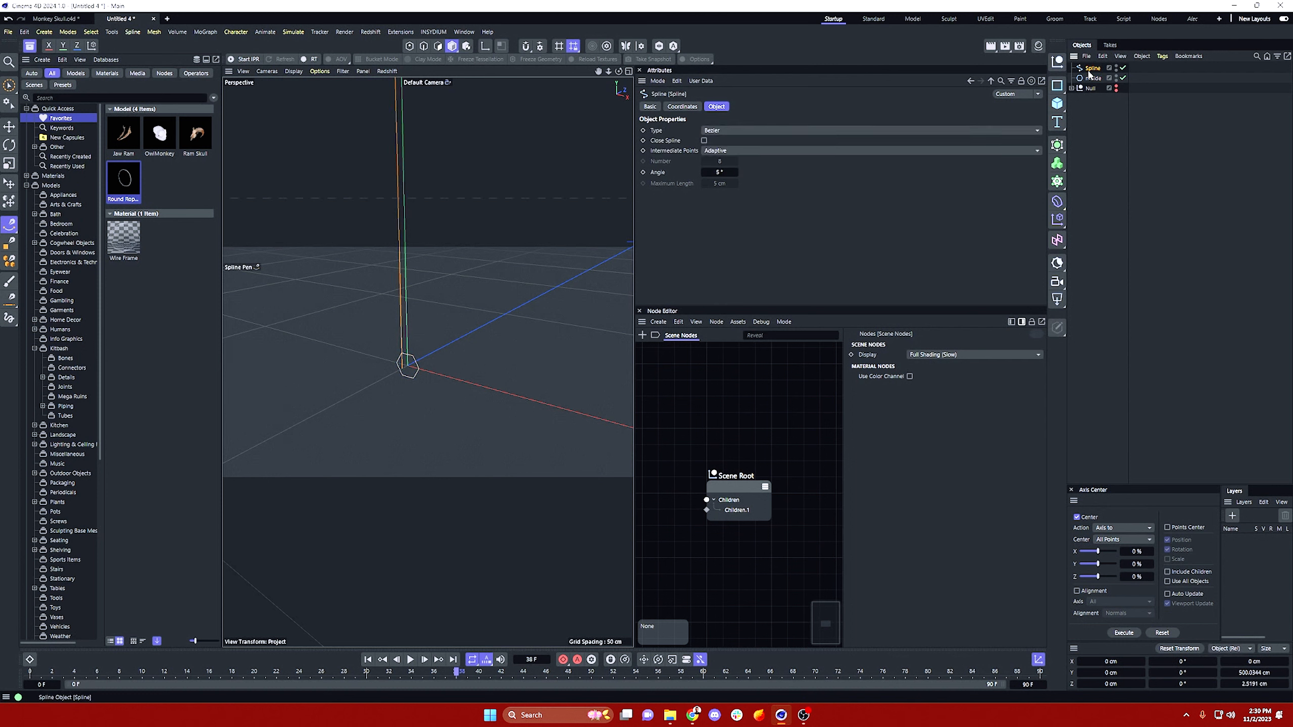
left_click(761, 148)
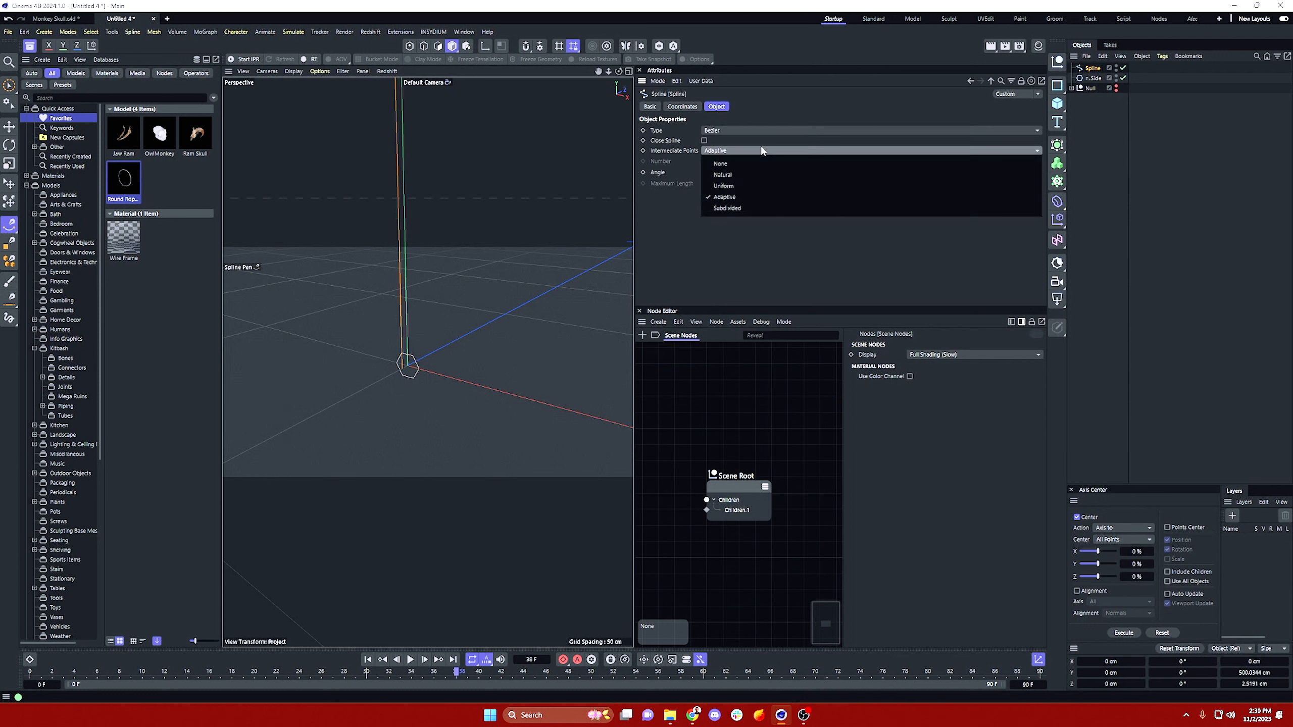
left_click(752, 186)
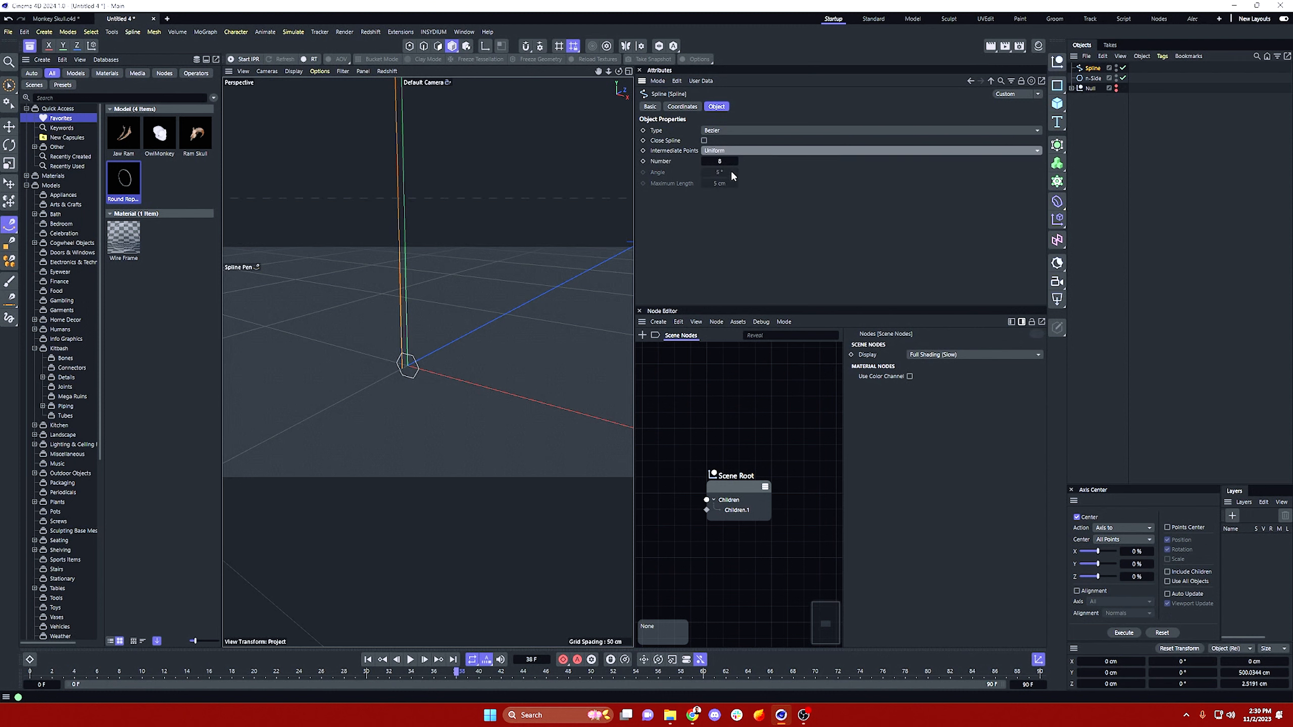
left_click_drag(735, 162, 714, 162)
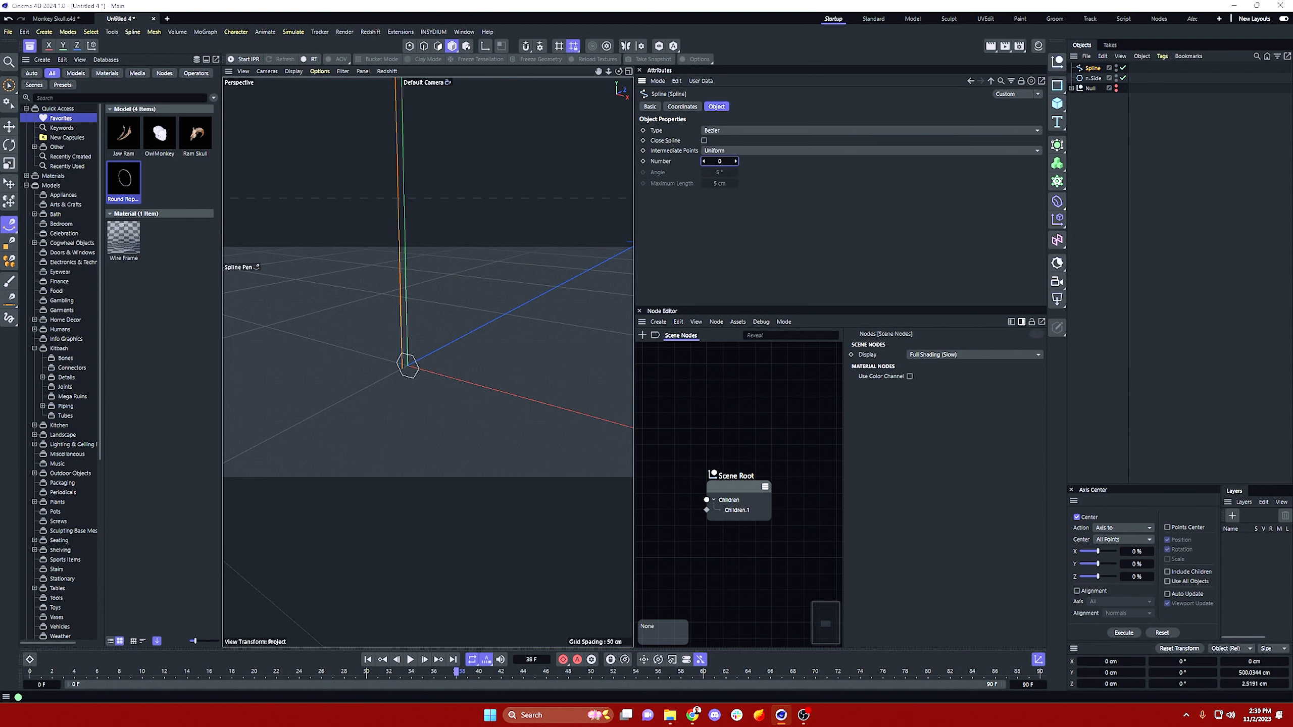
left_click(1093, 78)
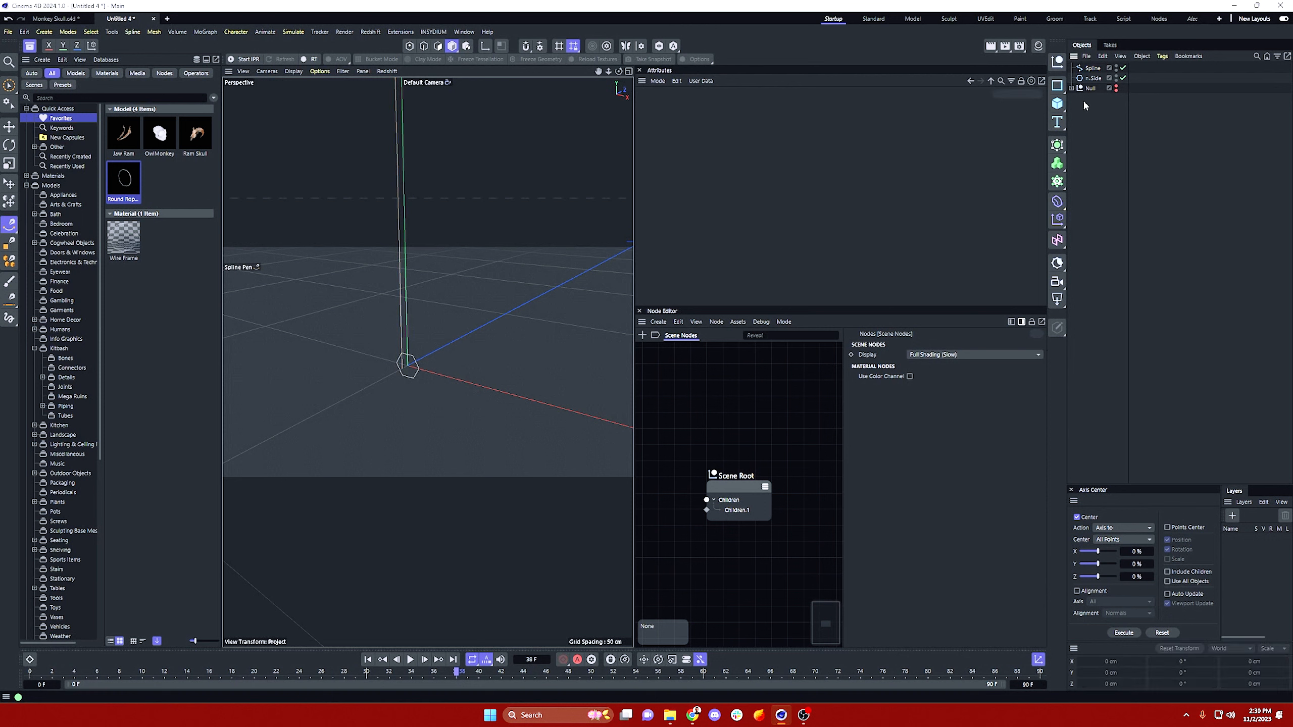
Step: Add a Sweep generator containing the n-Side as profile above the vertical Spline as path
left_click(1093, 69)
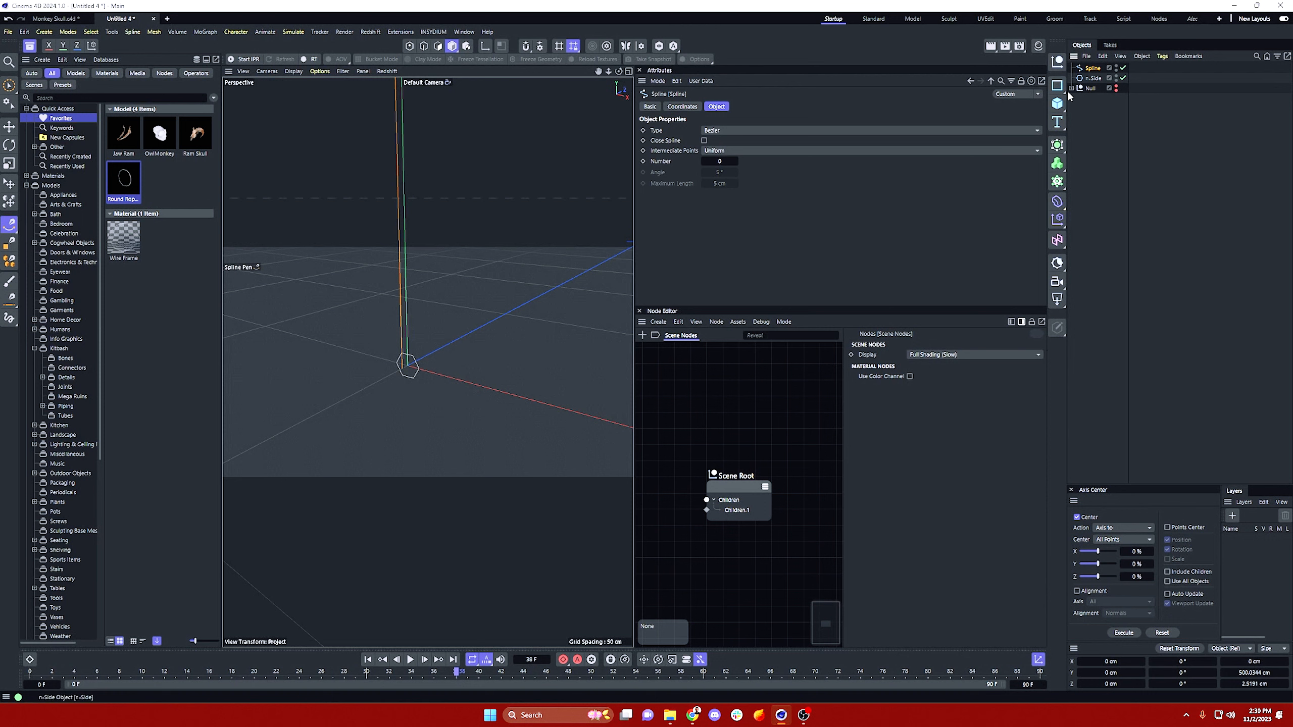
left_click(1057, 164)
left_click(1058, 148)
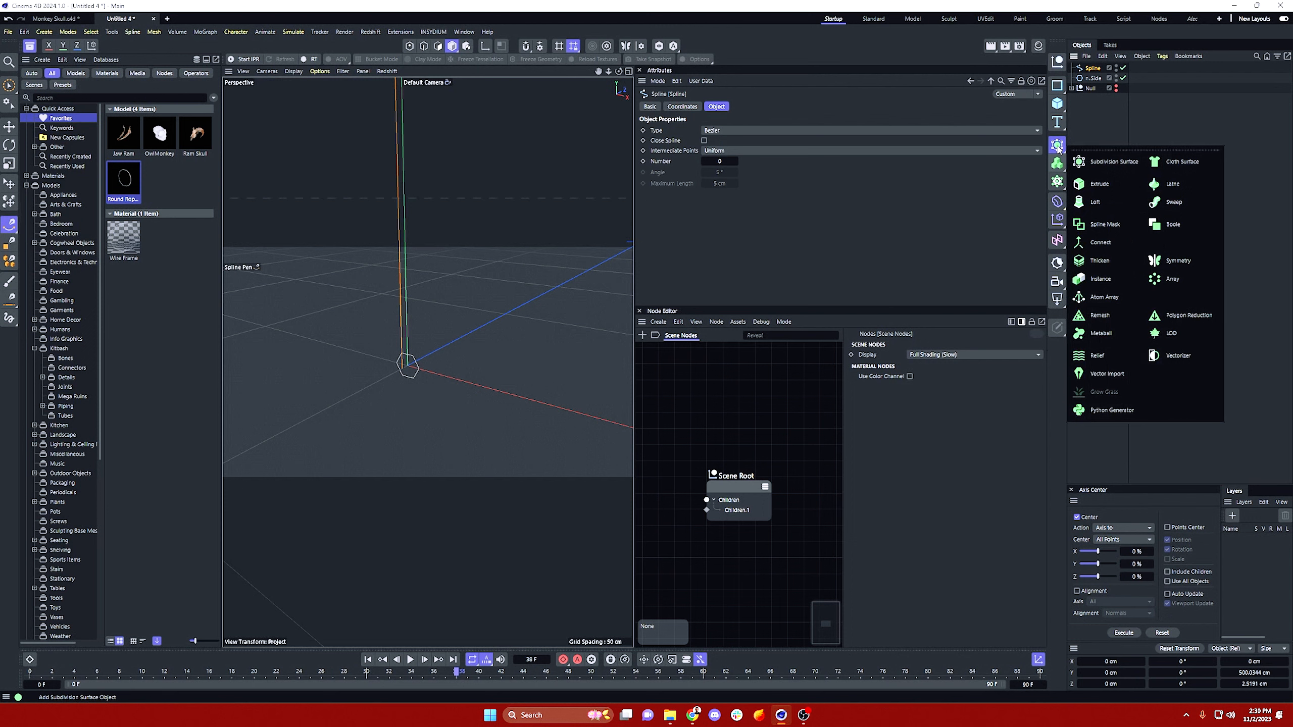
left_click(1169, 203)
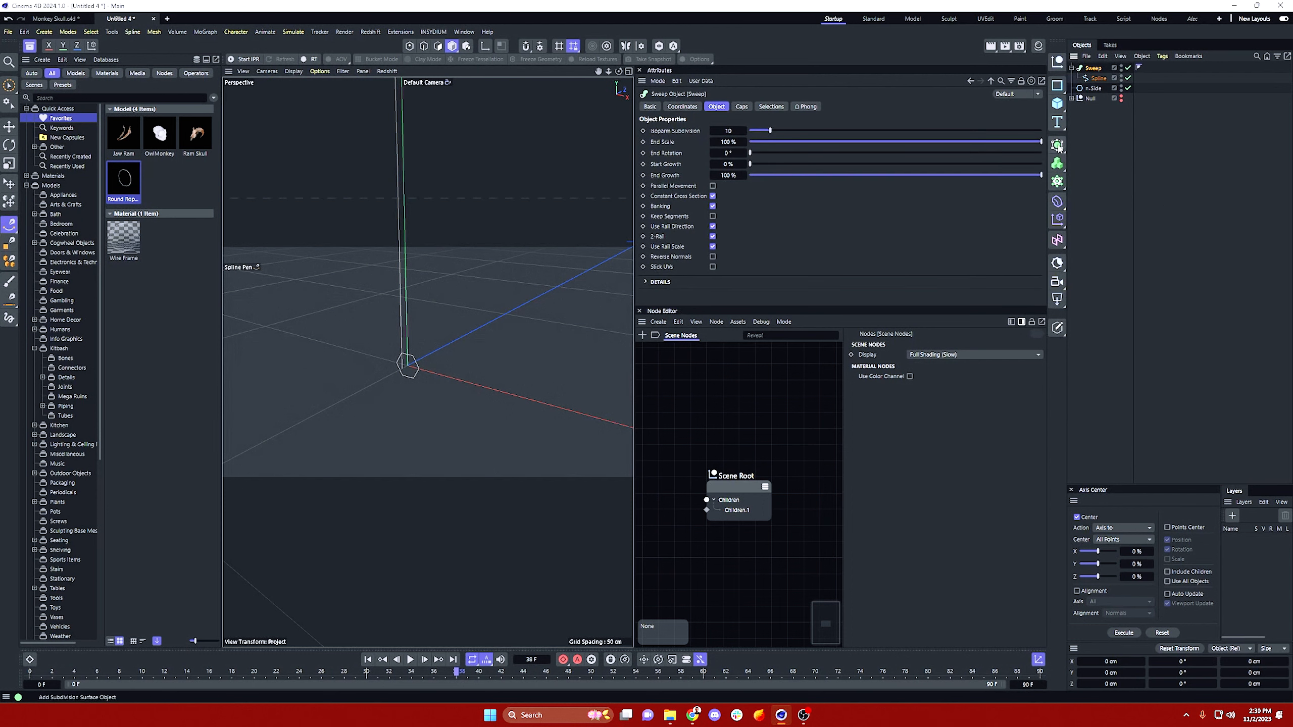
left_click(1096, 77)
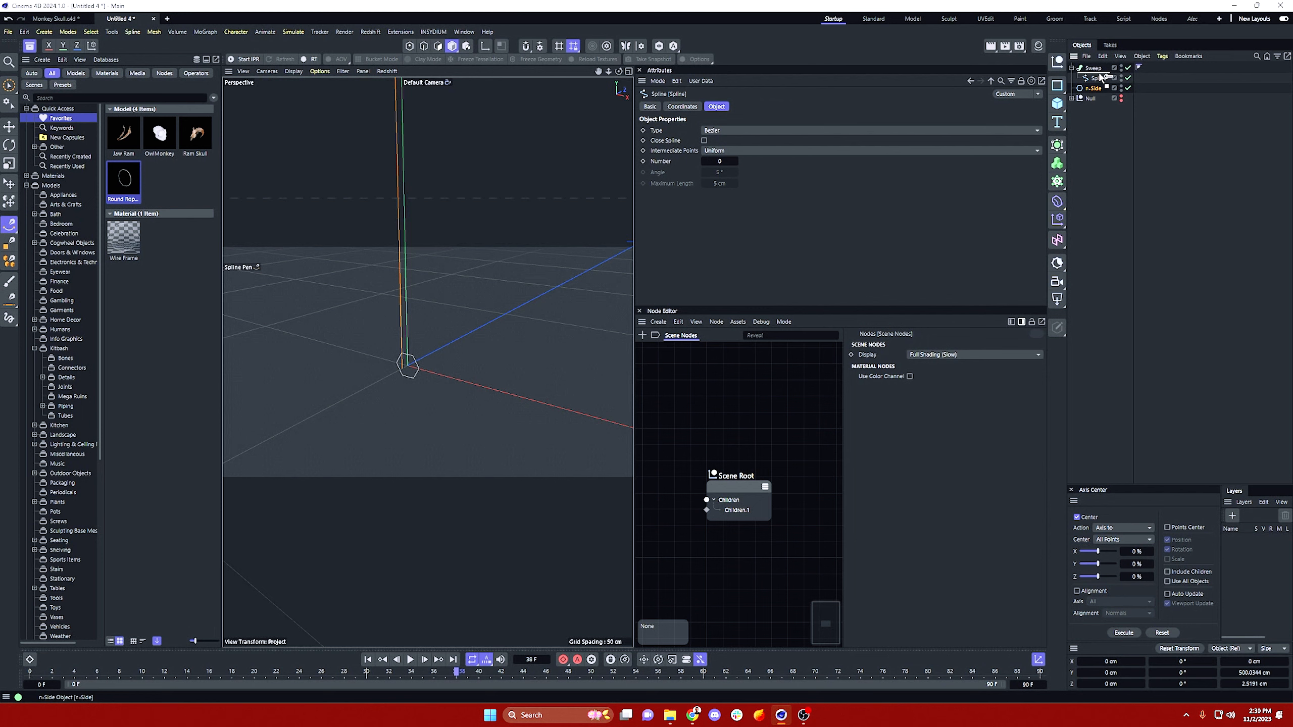
left_click_drag(1101, 76, 1101, 76)
left_click(1097, 86)
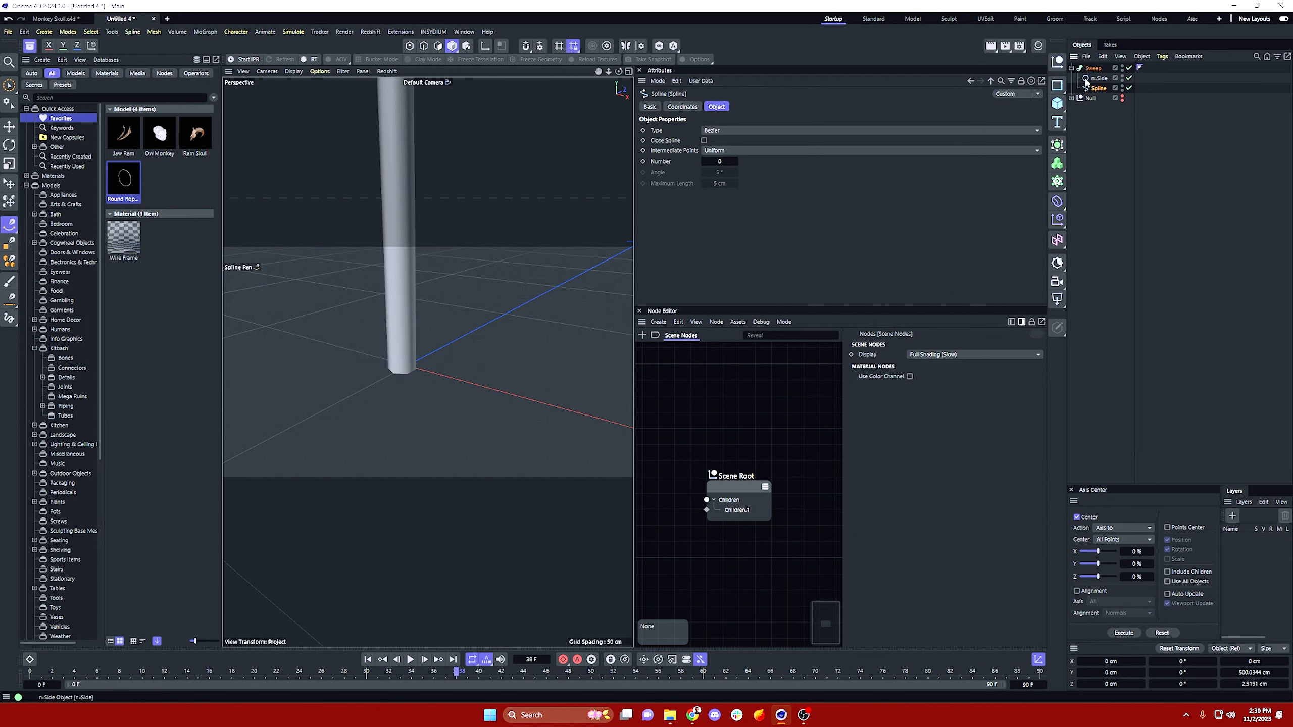
left_click(1090, 68)
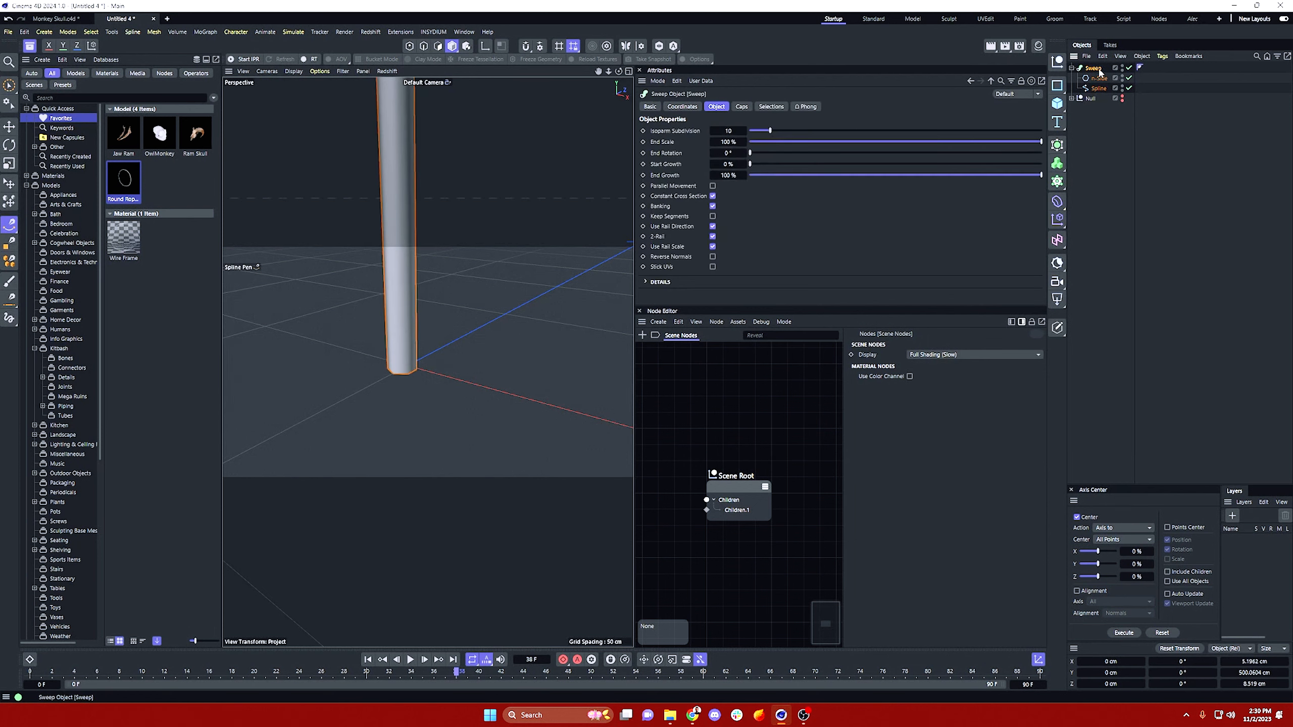
Step: Delete the Collider tag from the Ram Skull inside the hidden Null
left_click(1057, 148)
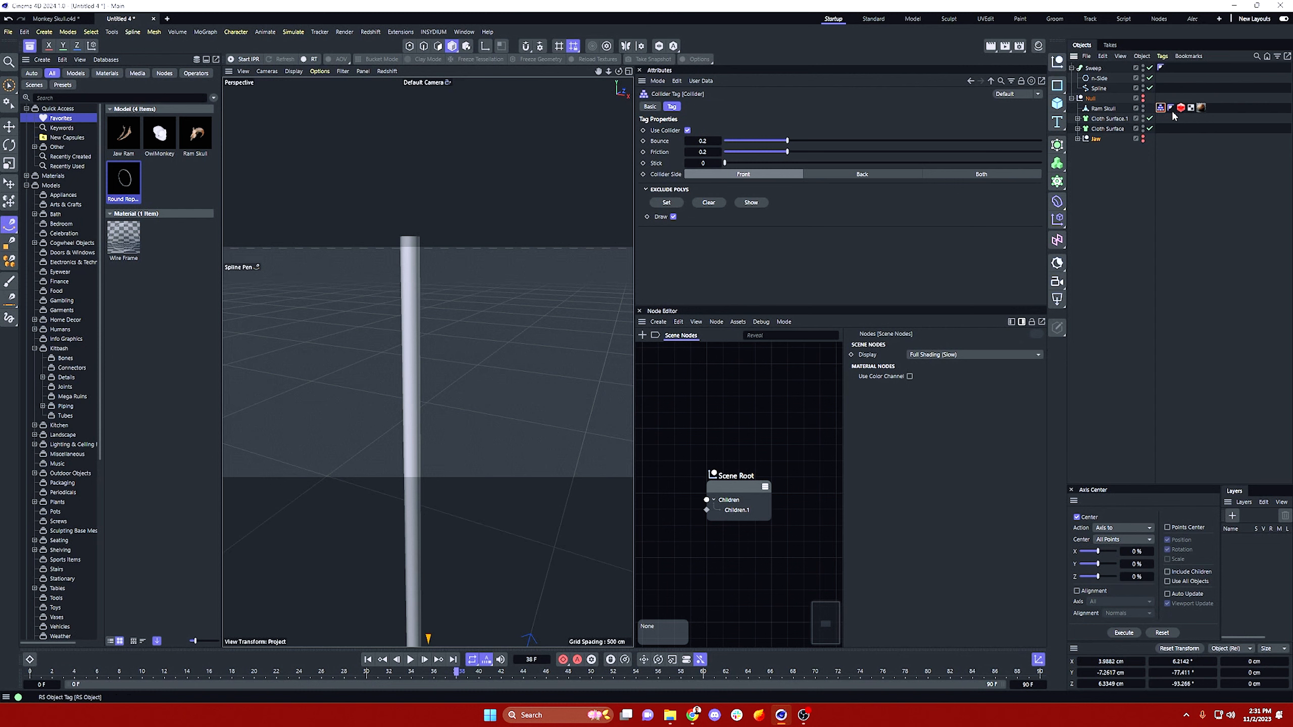
key("Delete")
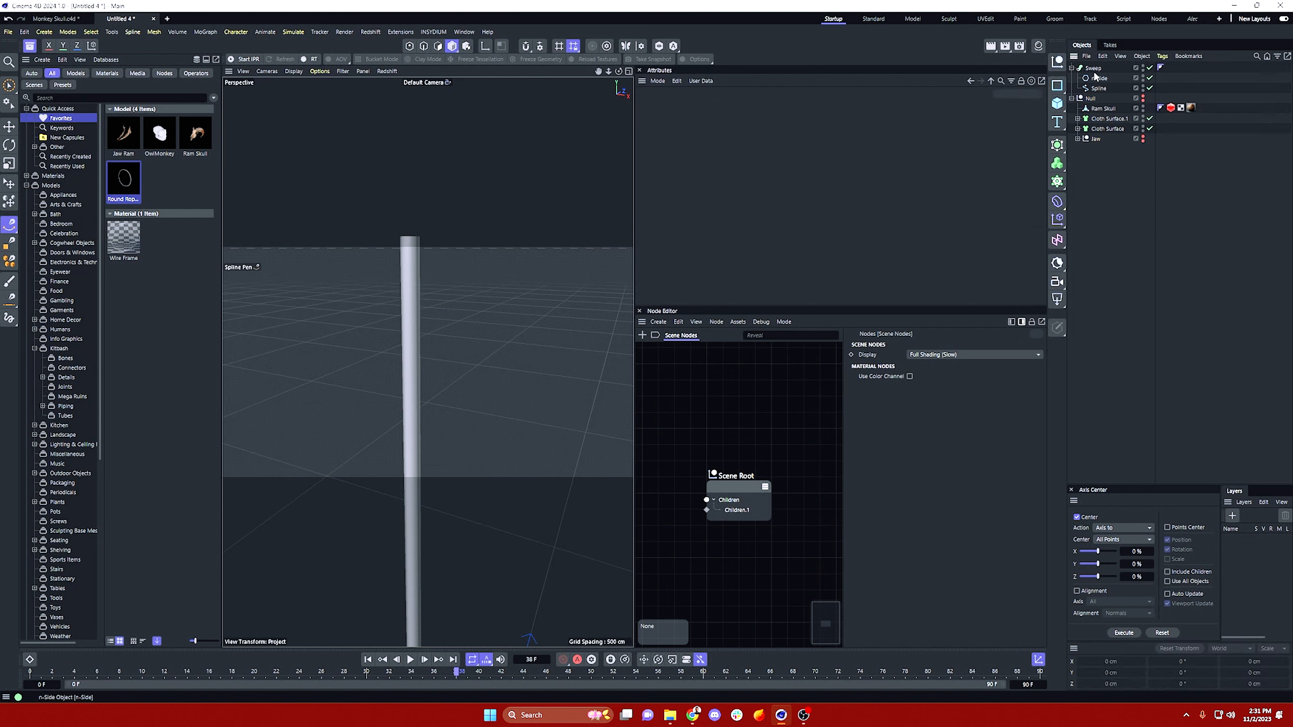
Step: Add a Rope simulation tag to the Spline inside the Sweep
left_click(1097, 89)
right_click(1099, 91)
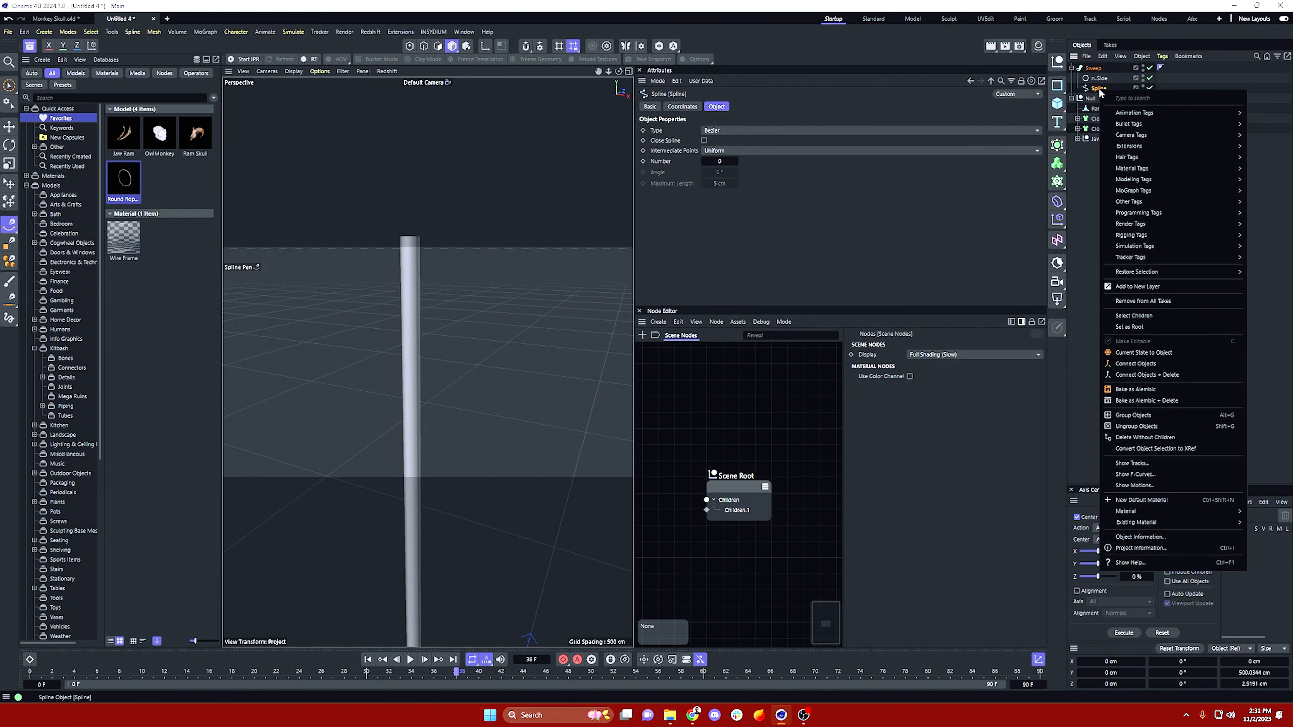
mouse_move(1143, 246)
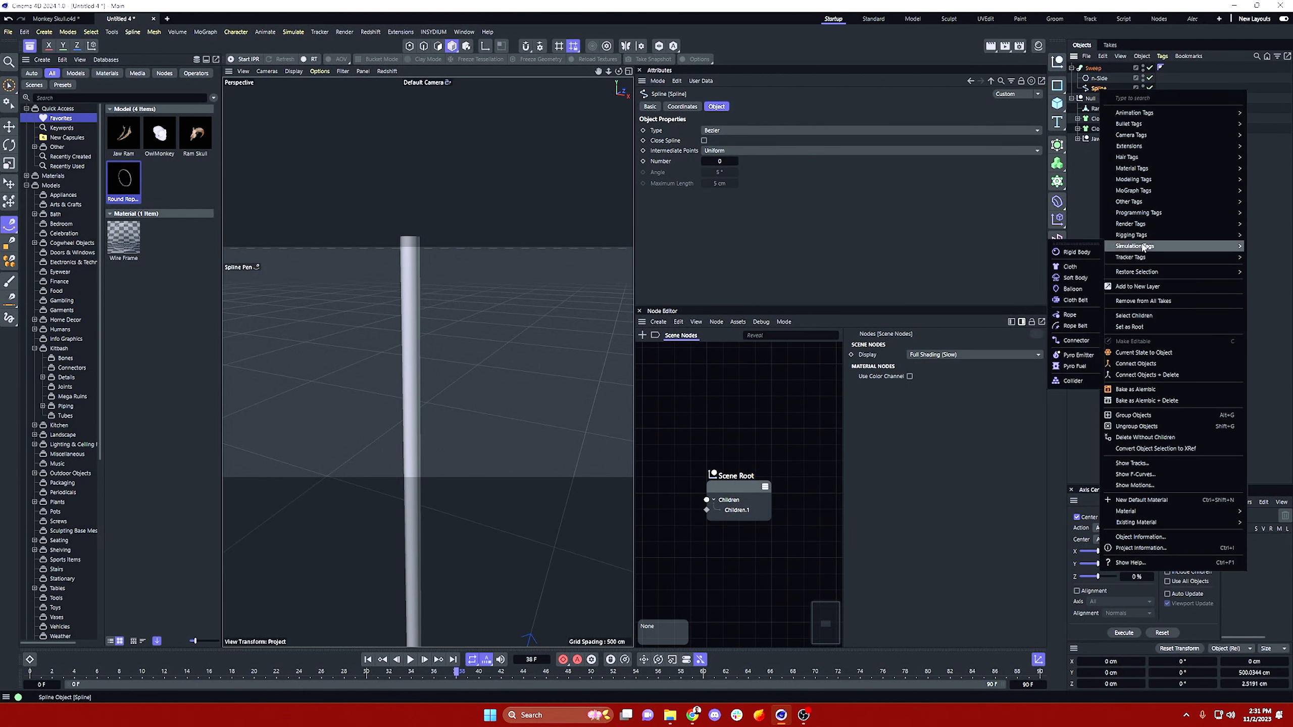
left_click(1075, 316)
Step: Play the simulation from the first frame to examine how the rope behaves
left_click_drag(434, 324, 418, 356, "alt")
left_click(410, 659)
left_click(410, 660)
left_click(368, 659)
left_click(410, 660)
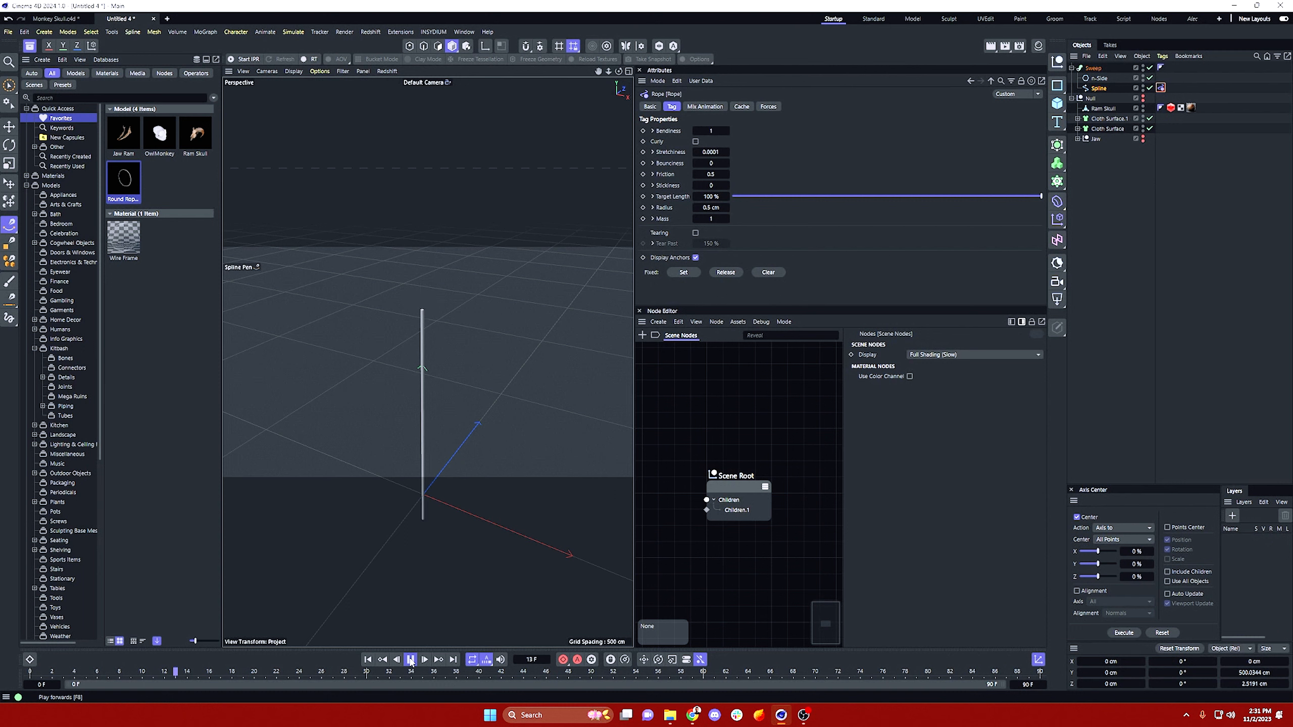
left_click(410, 659)
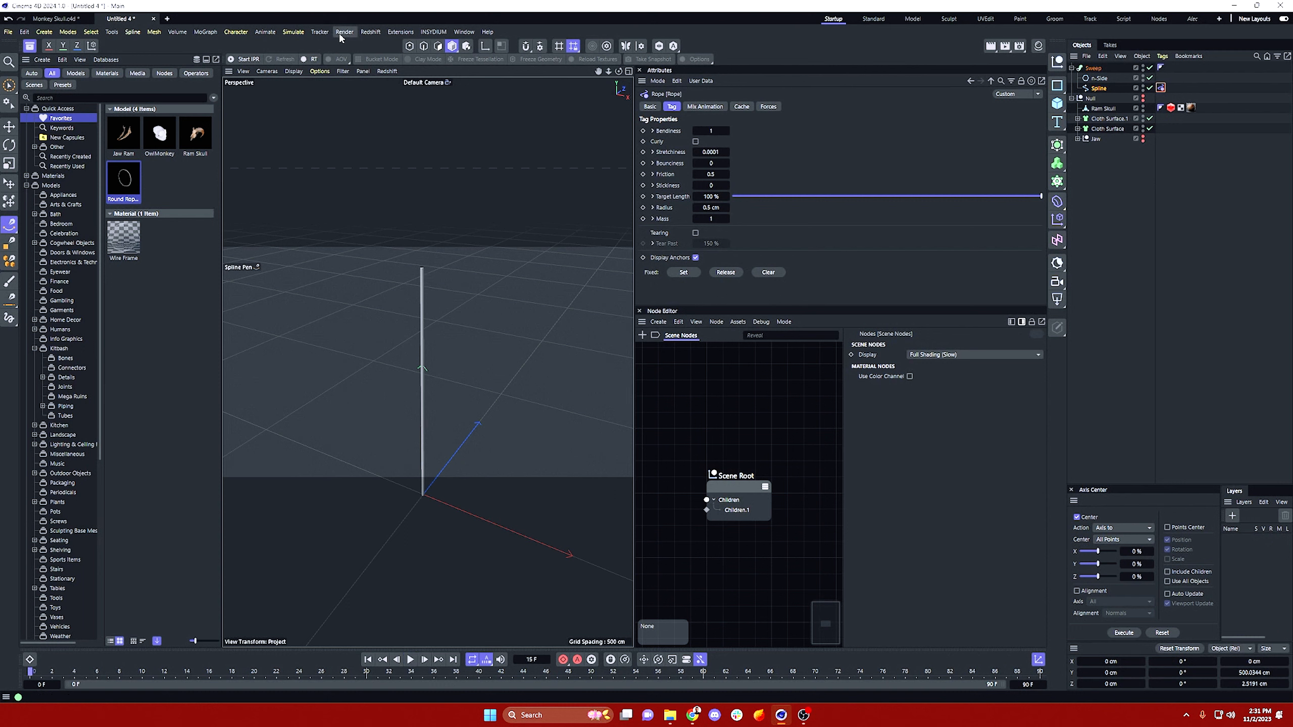
Step: Add a Wind force and place it at X -14 cm, Y 0 cm, Z -184 cm beside the rope
left_click(304, 32)
mouse_move(317, 51)
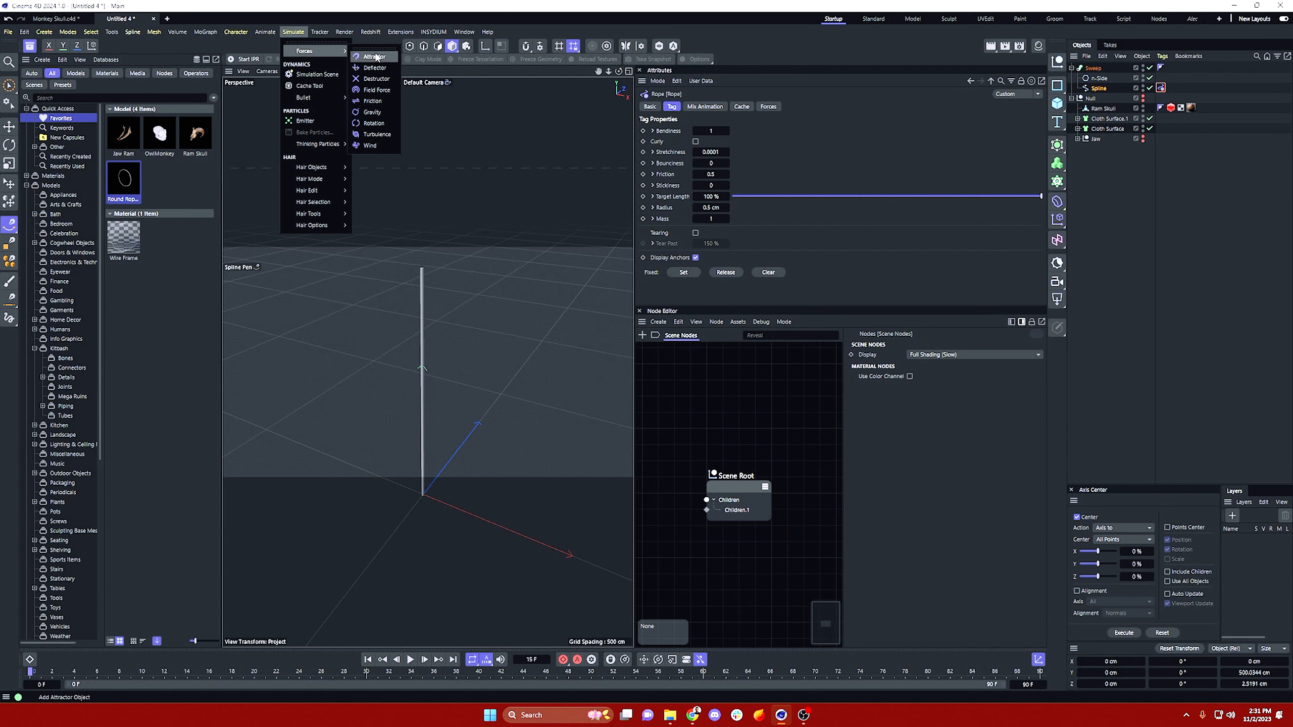
left_click(370, 147)
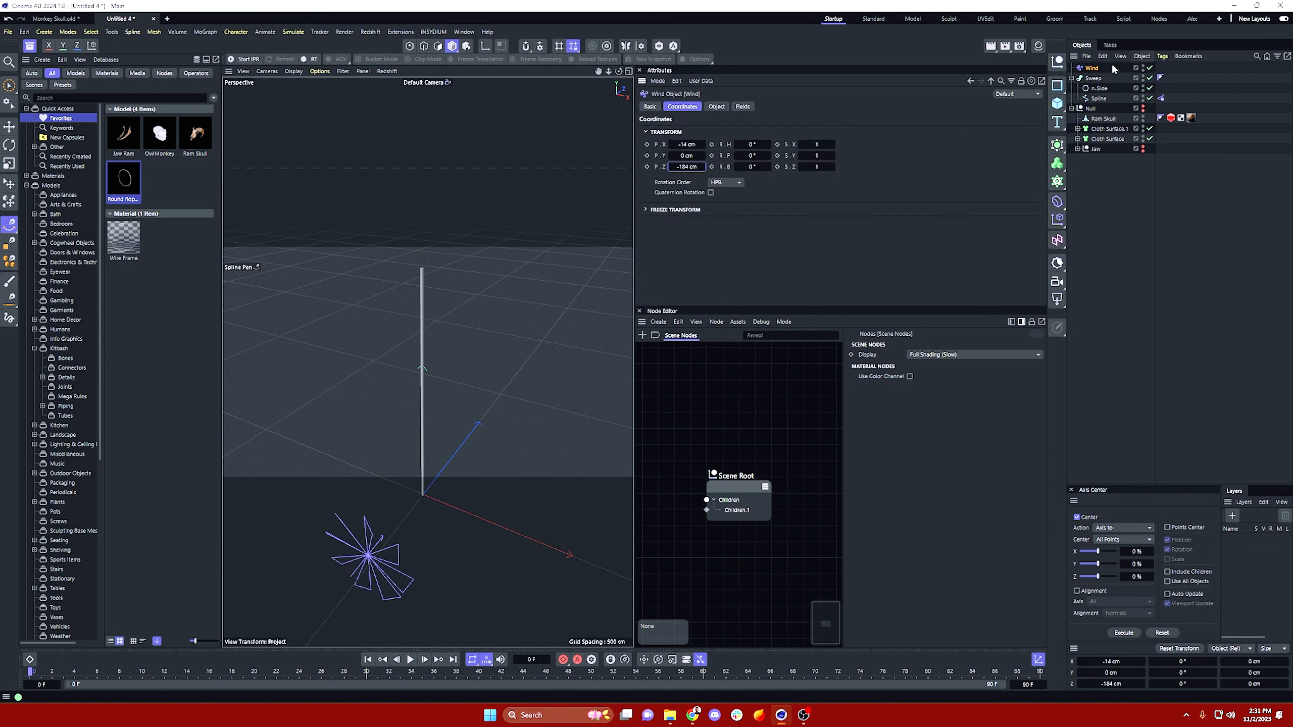
Step: Set the Wind's speed to 200 cm and its turbulence to 70 %, and test it by playing the simulation
left_click(716, 106)
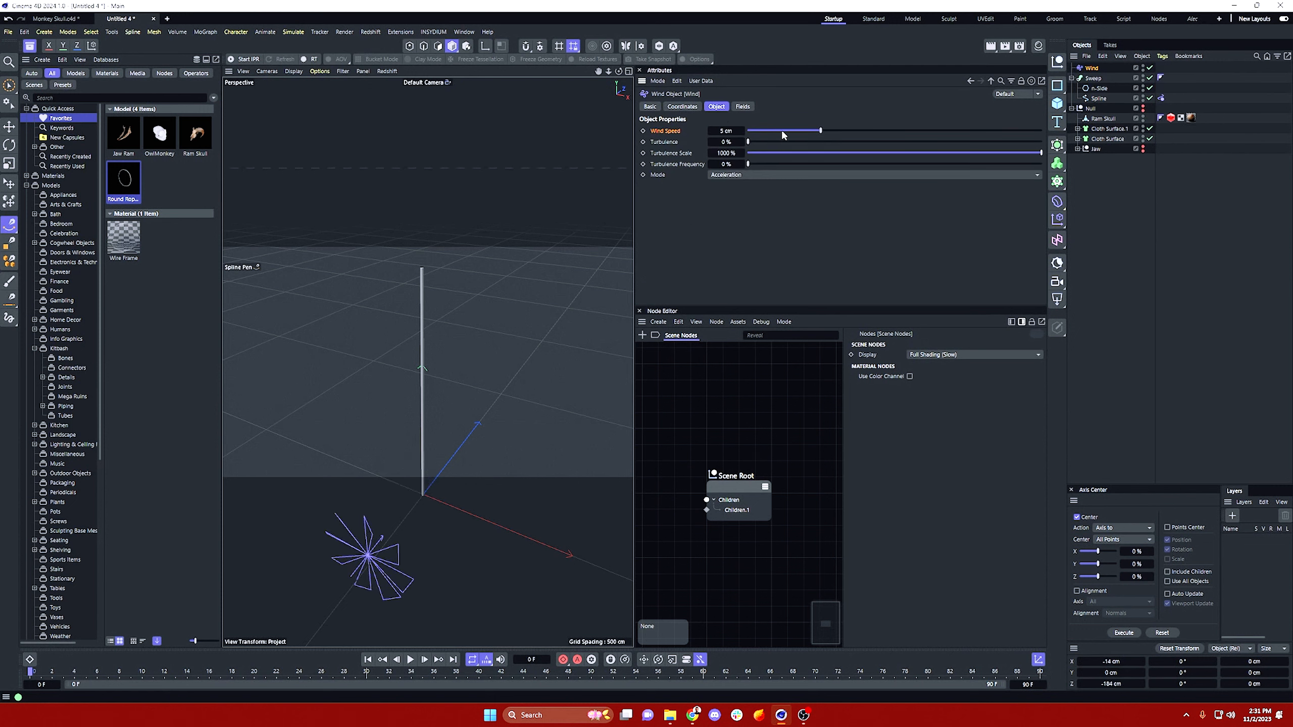
type("200")
key("Return")
double_click(726, 142)
type("70")
key("Return")
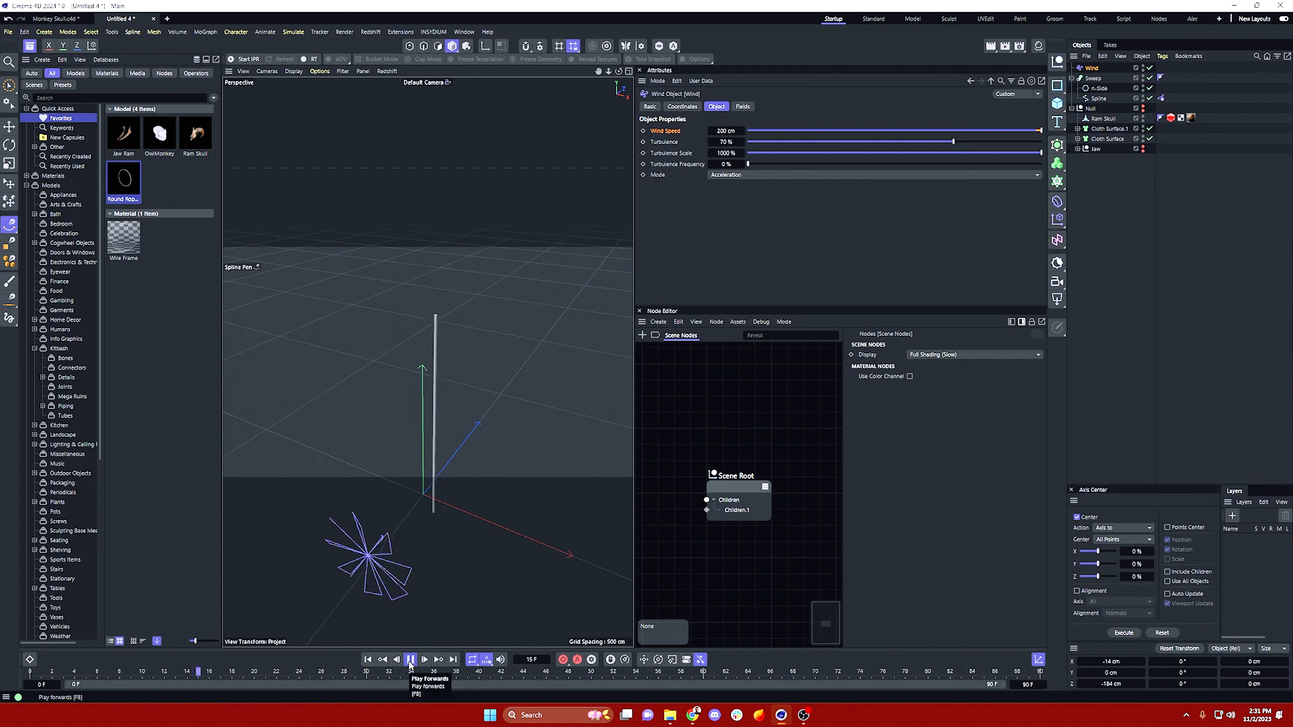
left_click(409, 659)
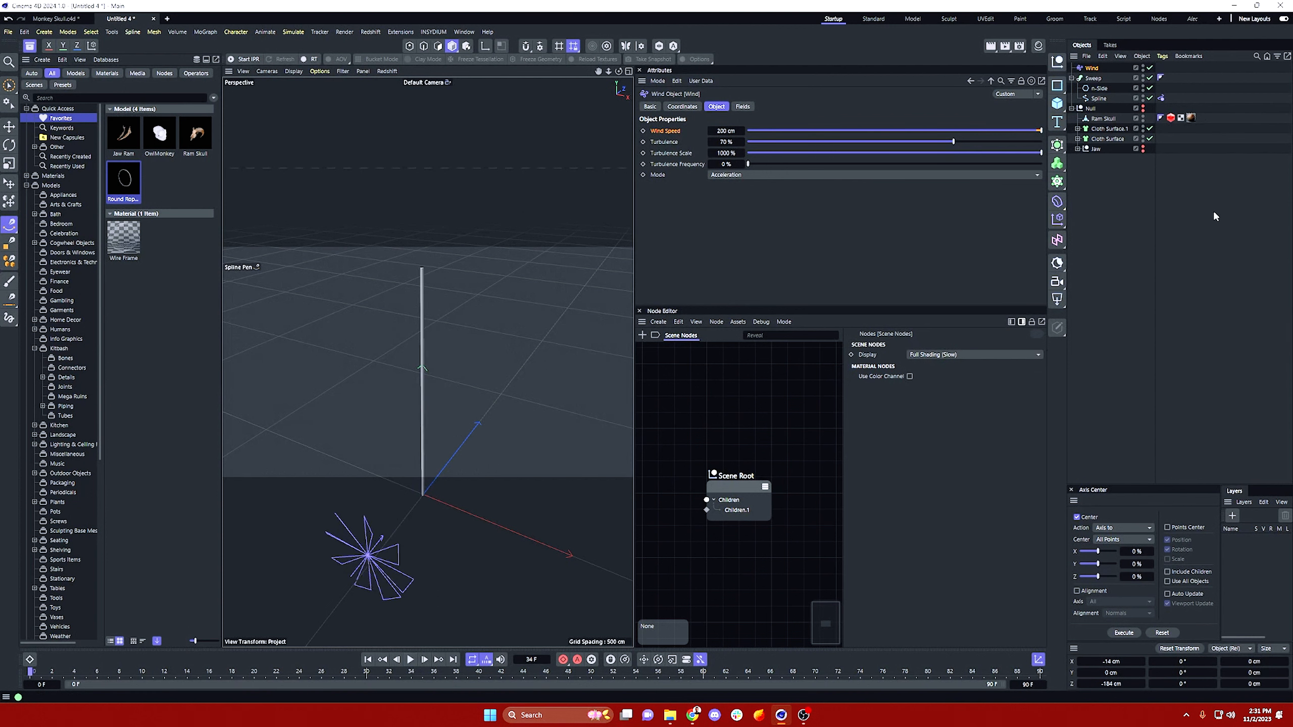
Step: Fix the Spline's upper end point as an anchor in its Rope tag
left_click(1123, 188)
left_click(1099, 99)
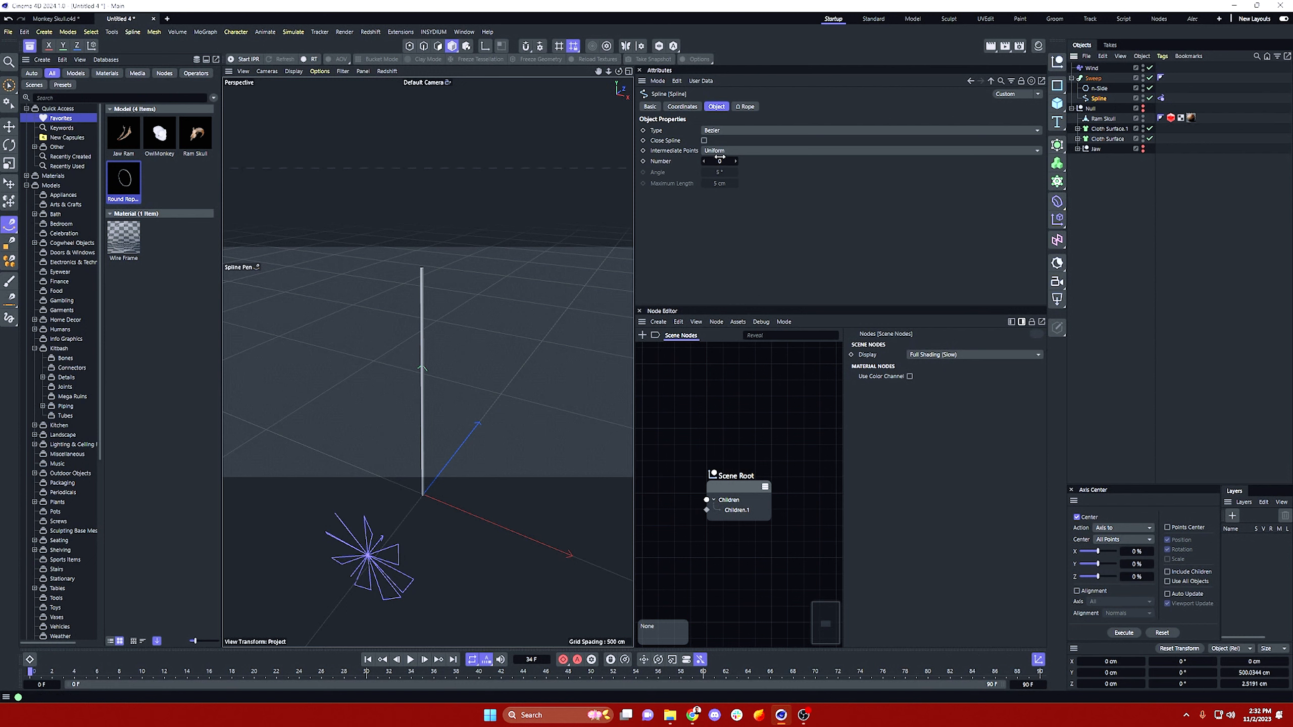
left_click(1161, 99)
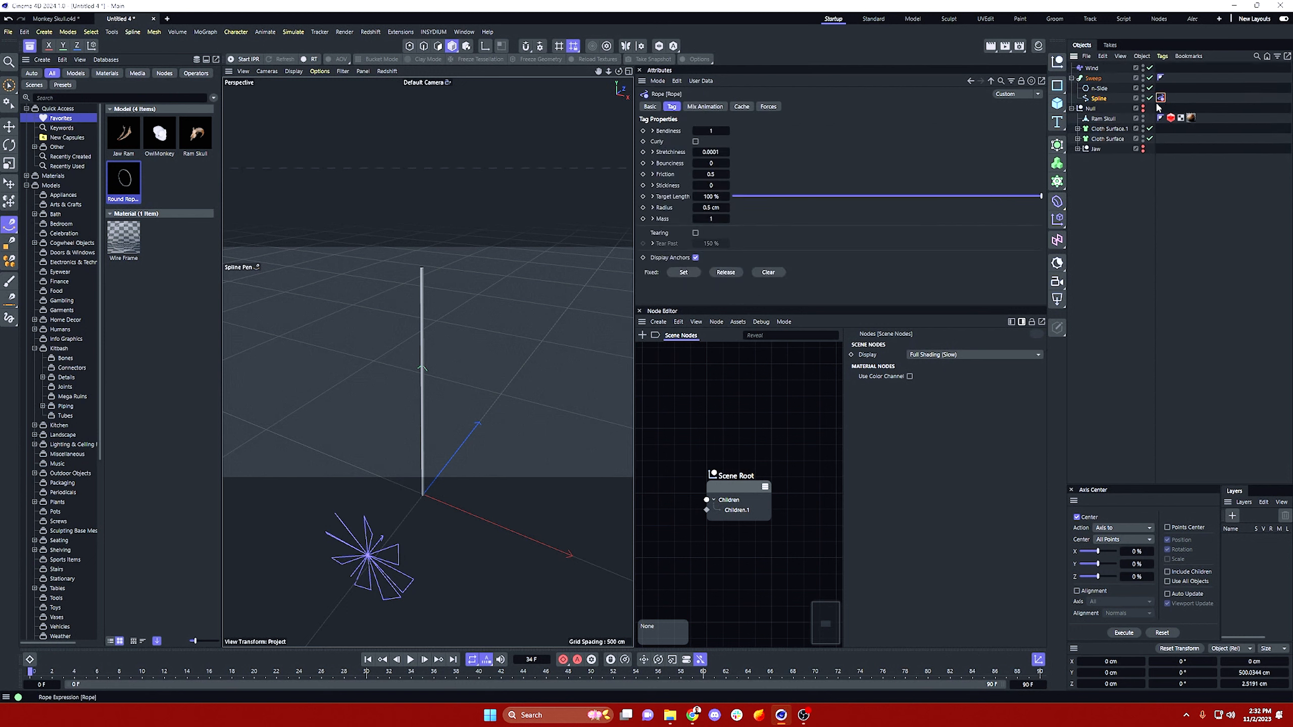
left_click(1094, 101)
left_click(409, 46)
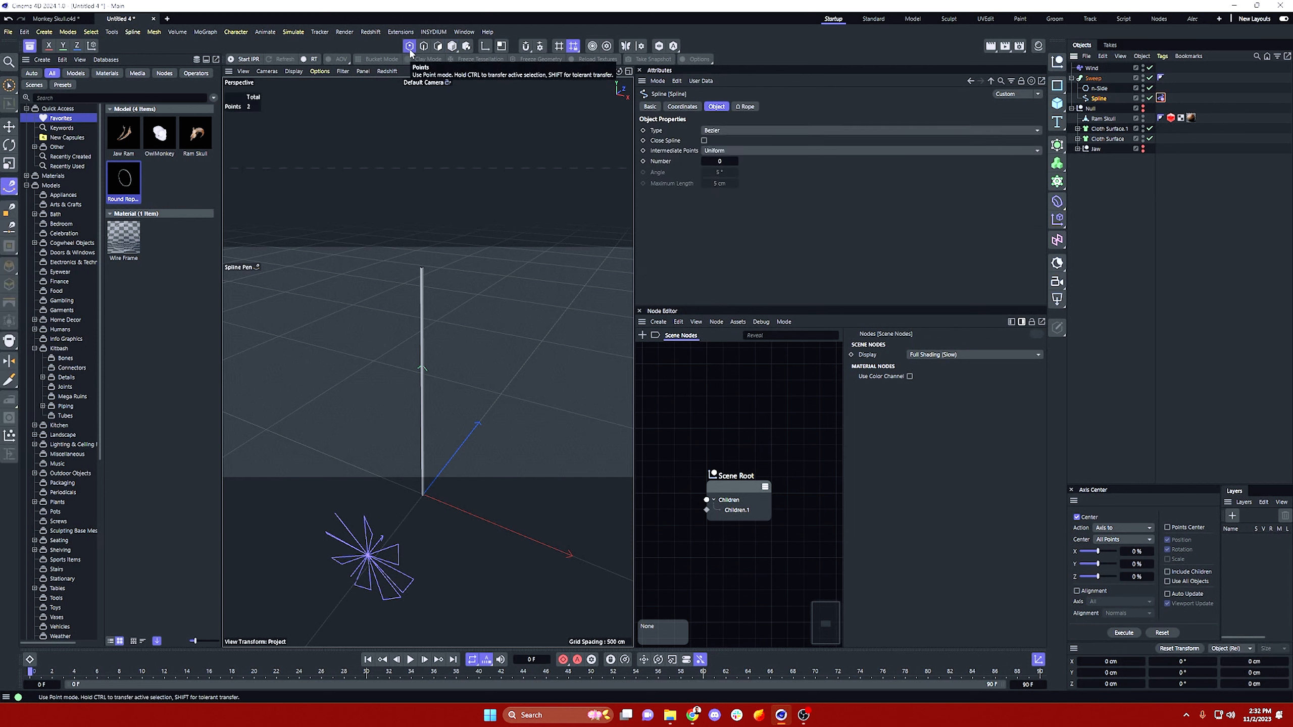
left_click(422, 268)
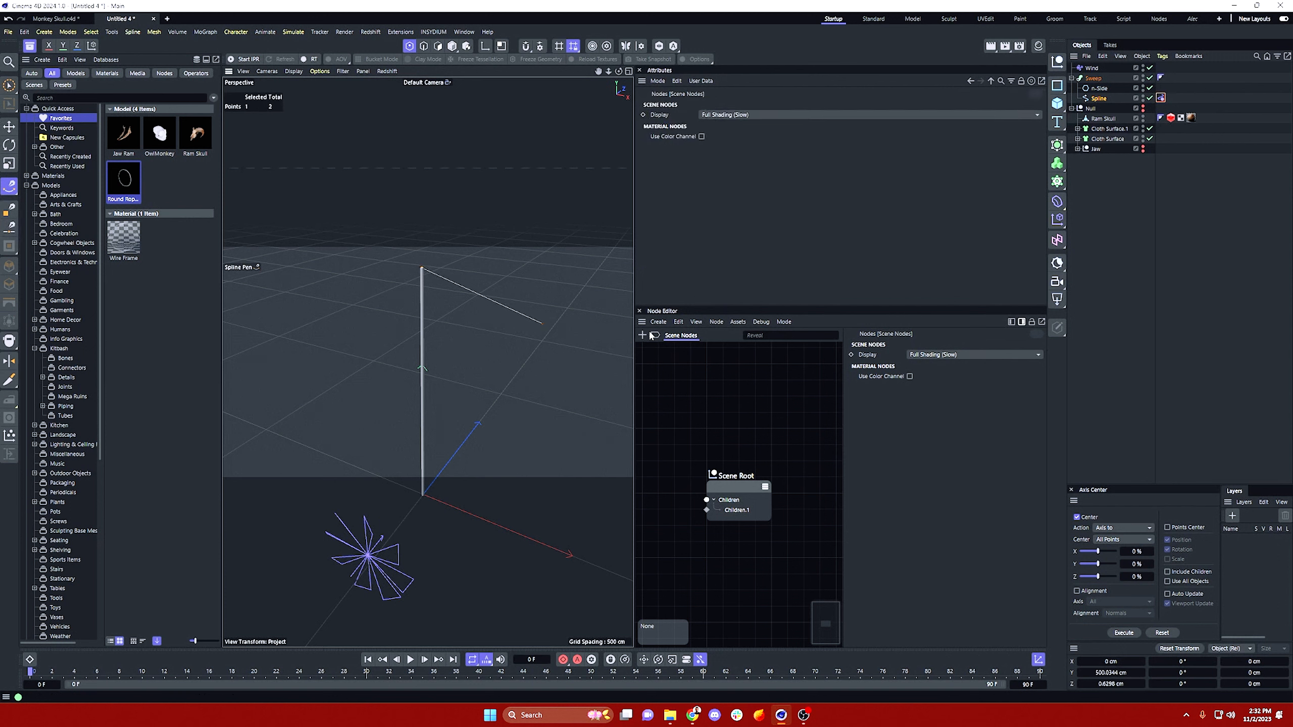
left_click(1162, 99)
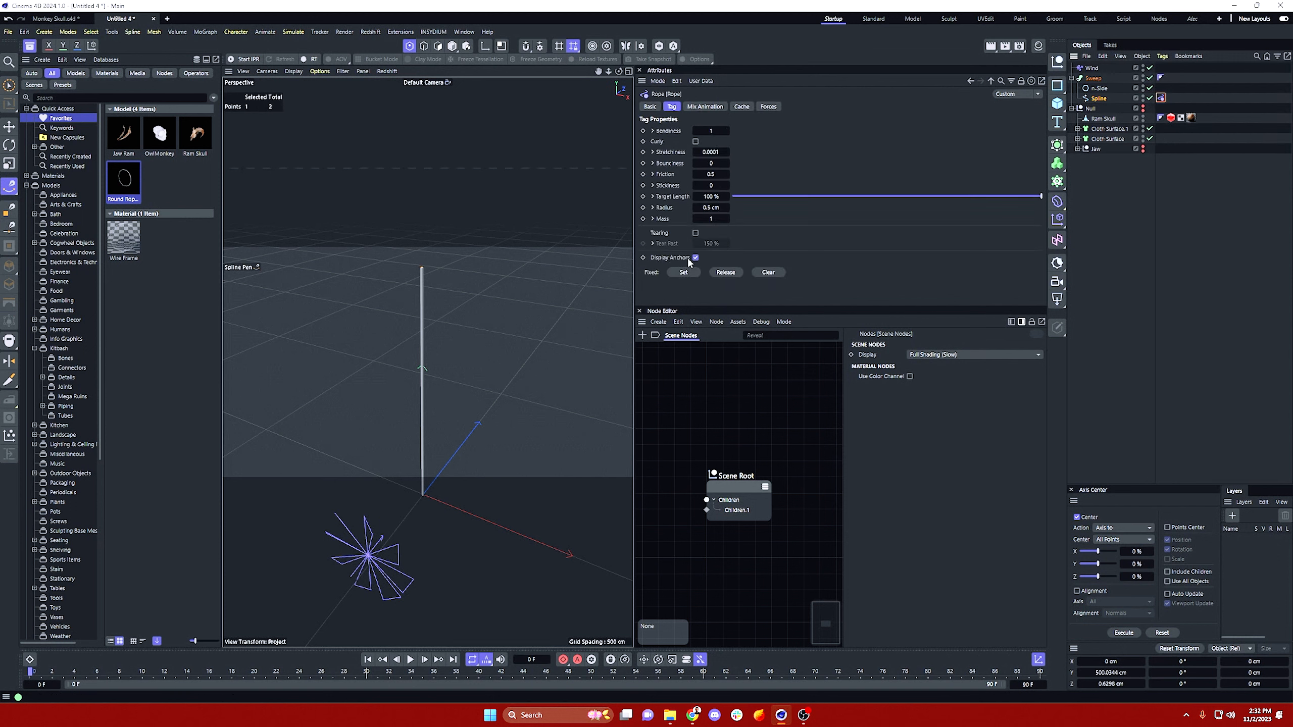
left_click(685, 271)
Step: Play the simulation to examine how the rope swings from its anchored upper end
right_click_drag(418, 266, 504, 240, "alt")
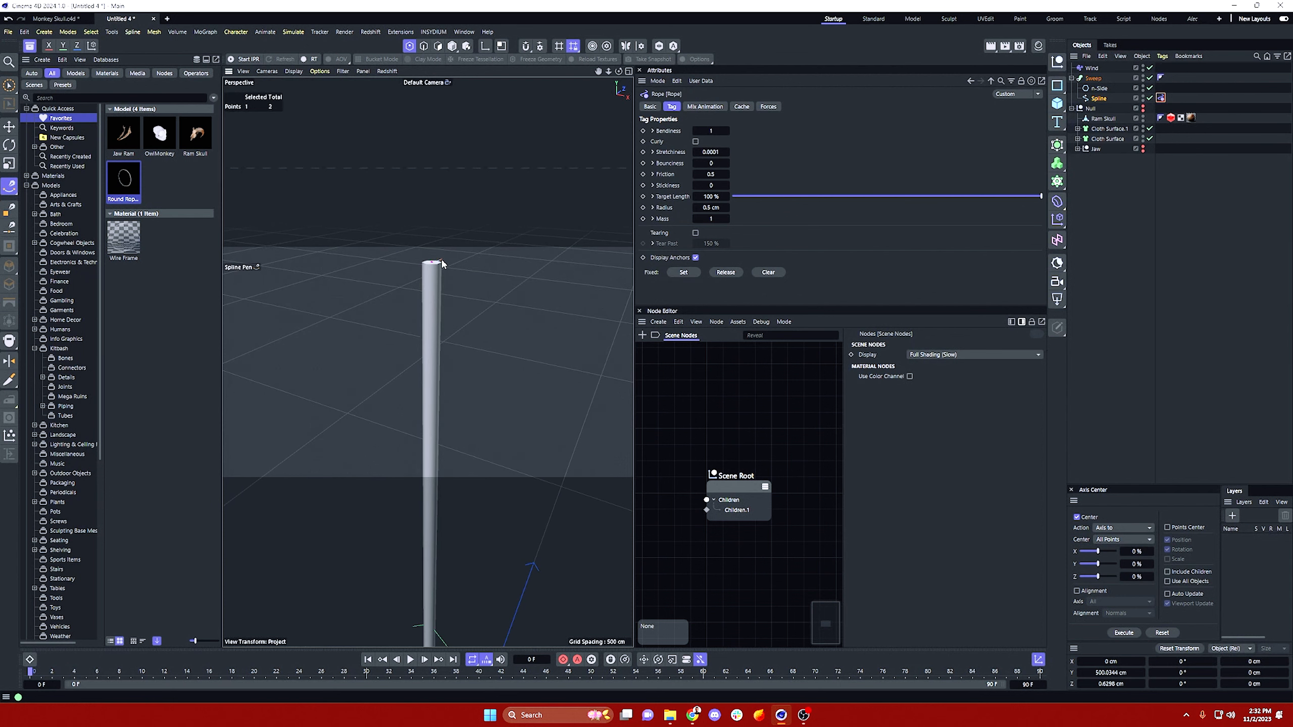
key("e")
left_click(1117, 196)
right_click_drag(447, 313, 440, 440, "alt")
middle_click_drag(440, 440, 436, 328, "alt")
right_click_drag(436, 328, 422, 365, "alt")
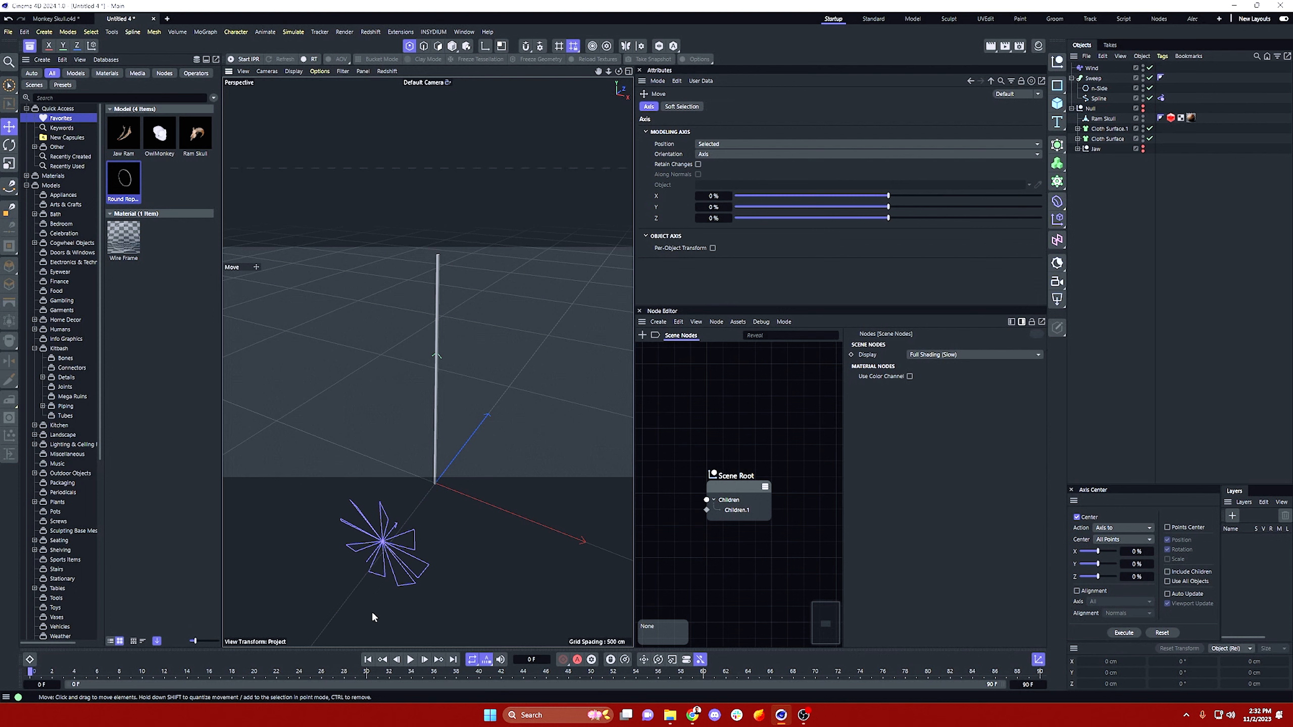
left_click(410, 660)
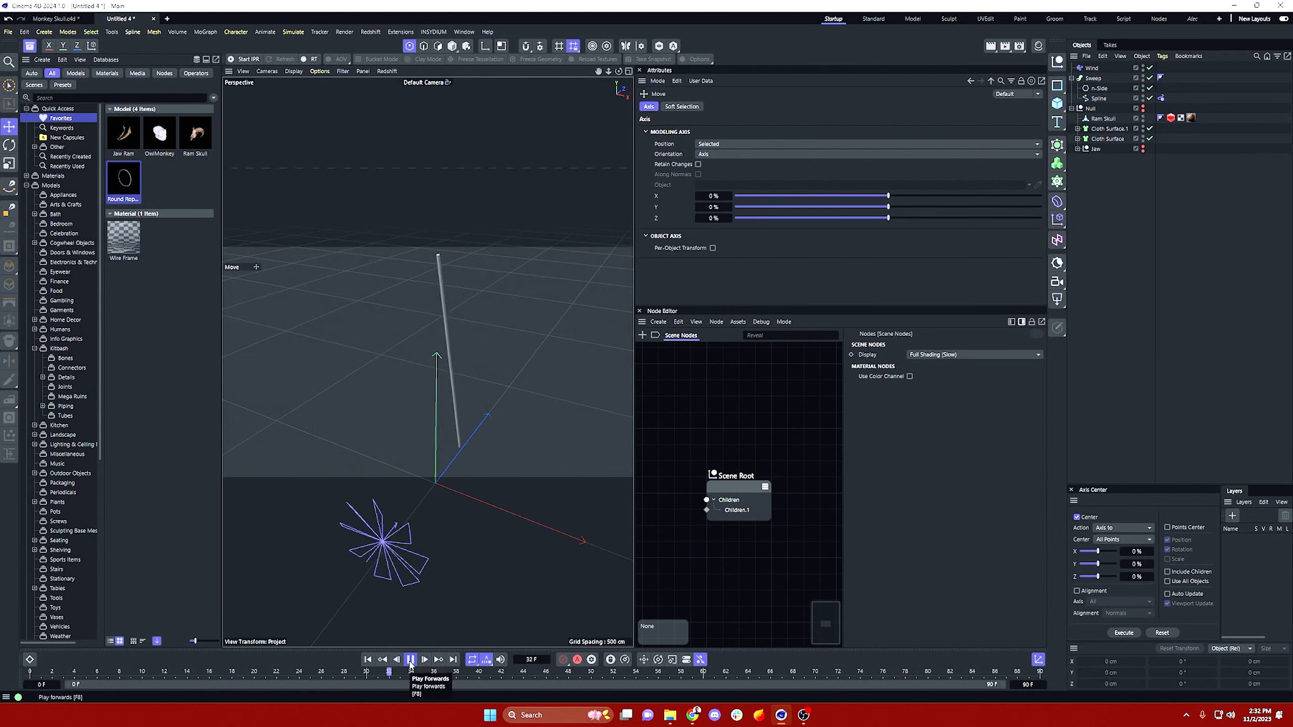
right_click_drag(435, 260, 468, 240, "alt")
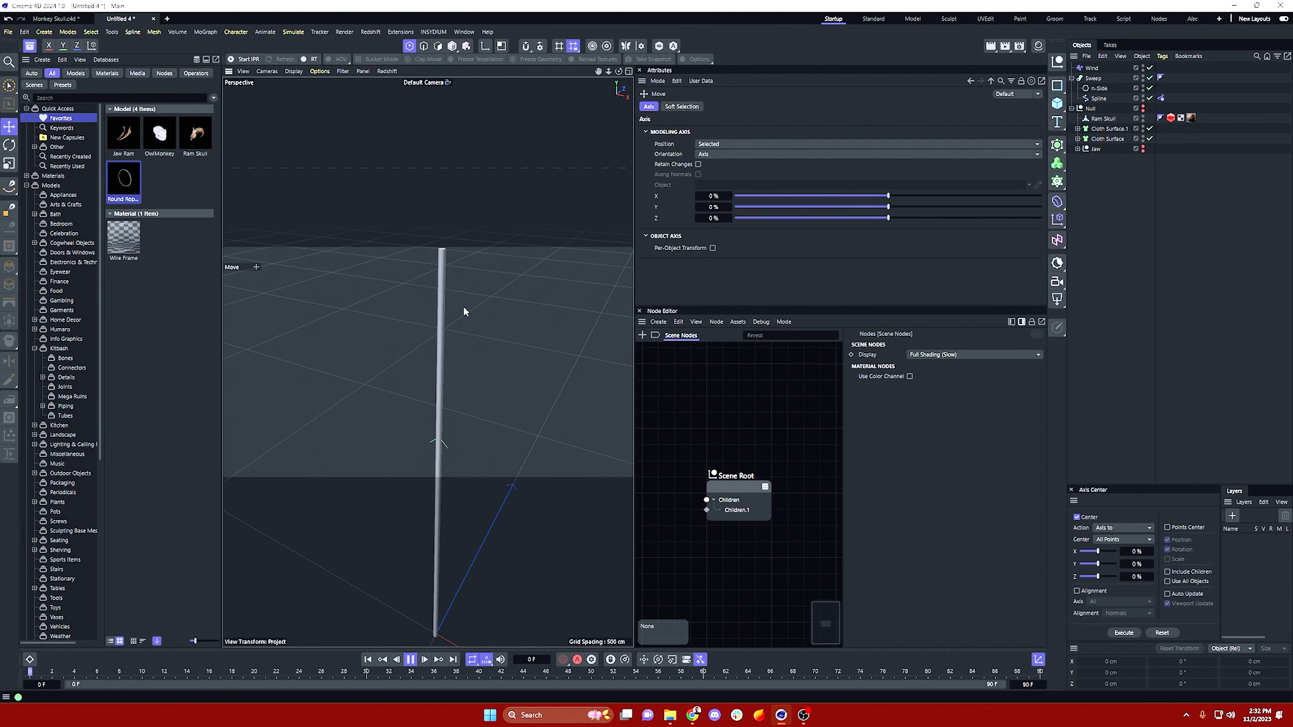
Step: Set the Spline's Uniform intermediate points number to 12, test the rope's bending in playback and return to the first frame
left_click(1099, 98)
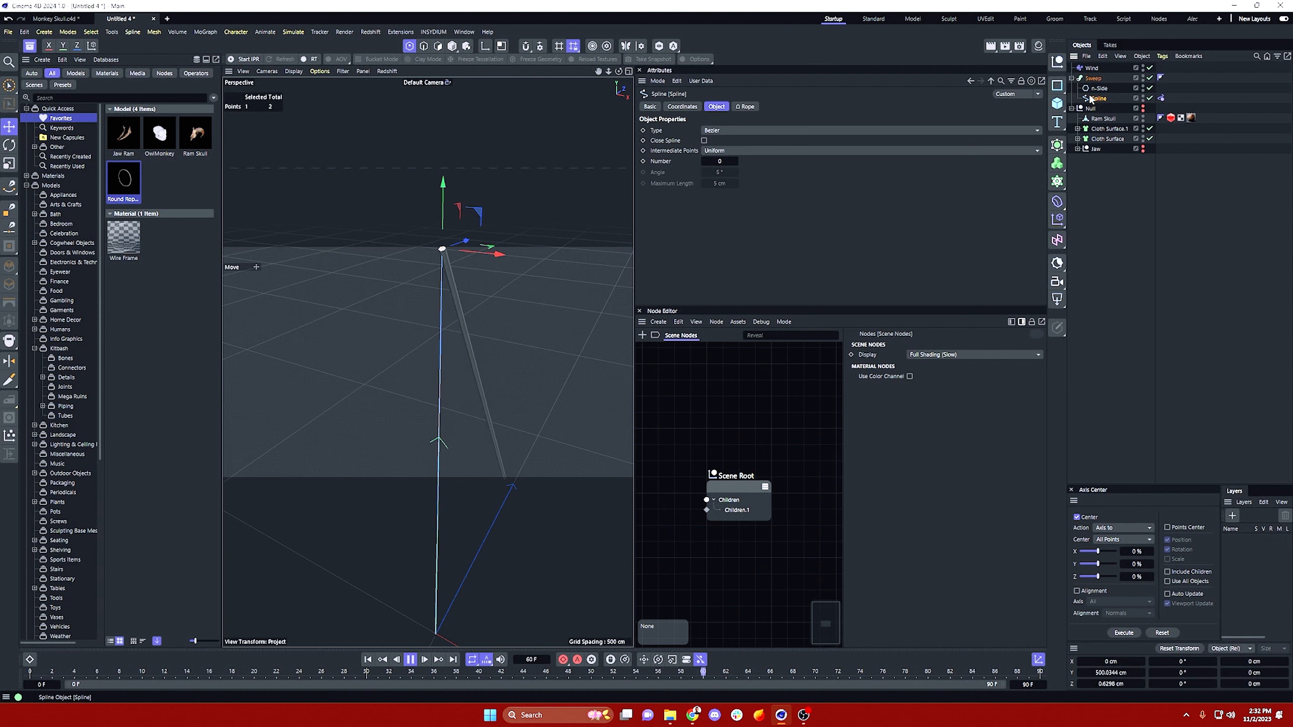
left_click(735, 161)
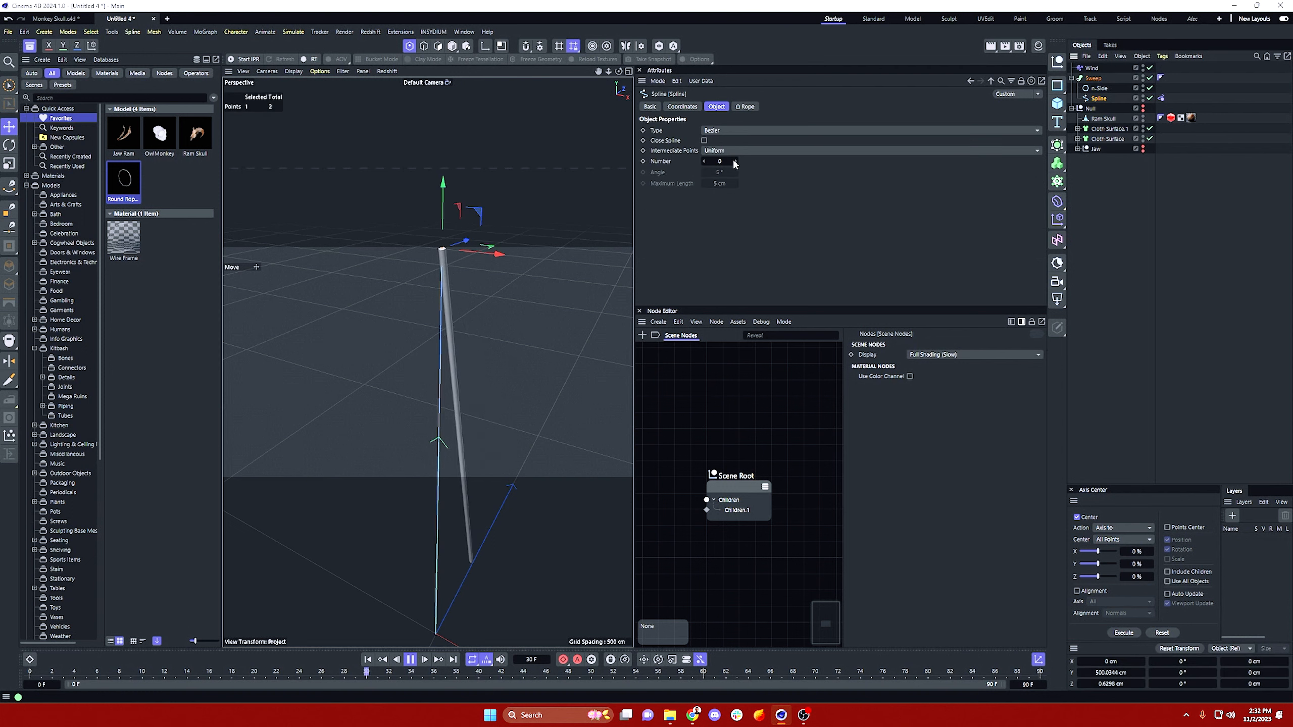
left_click(735, 161)
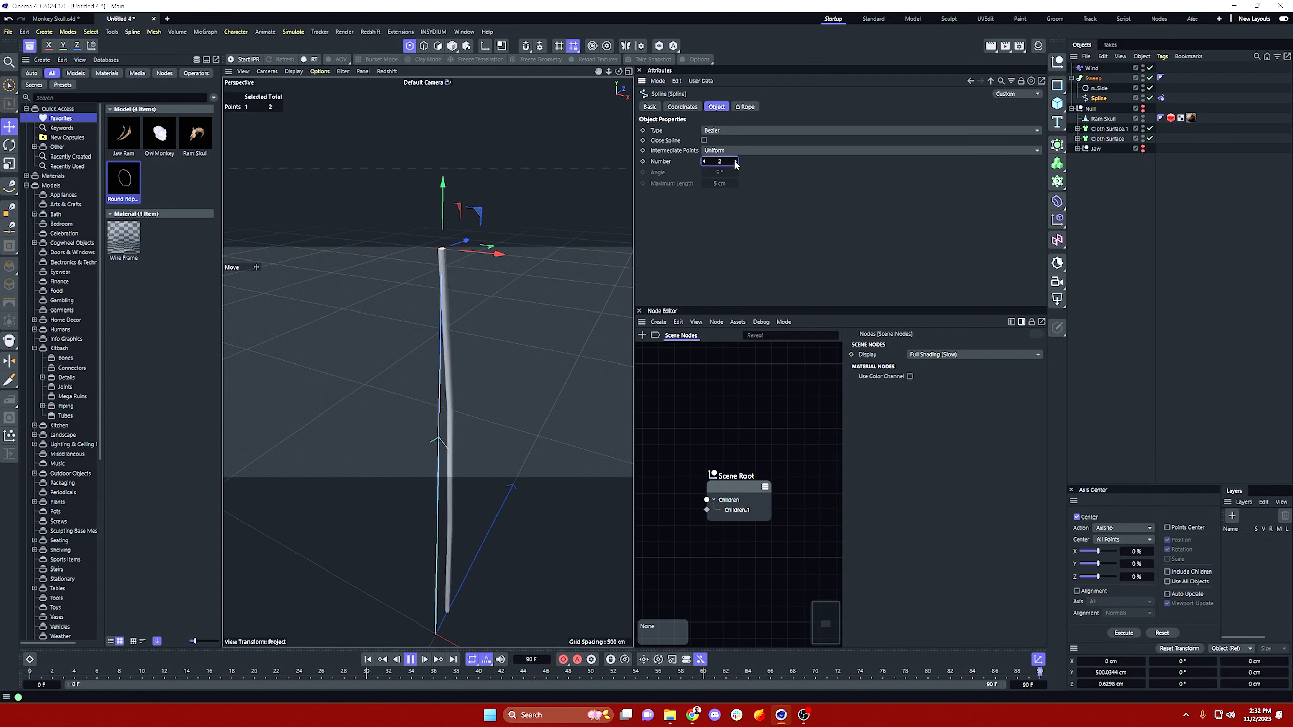
left_click_drag(719, 161, 799, 198)
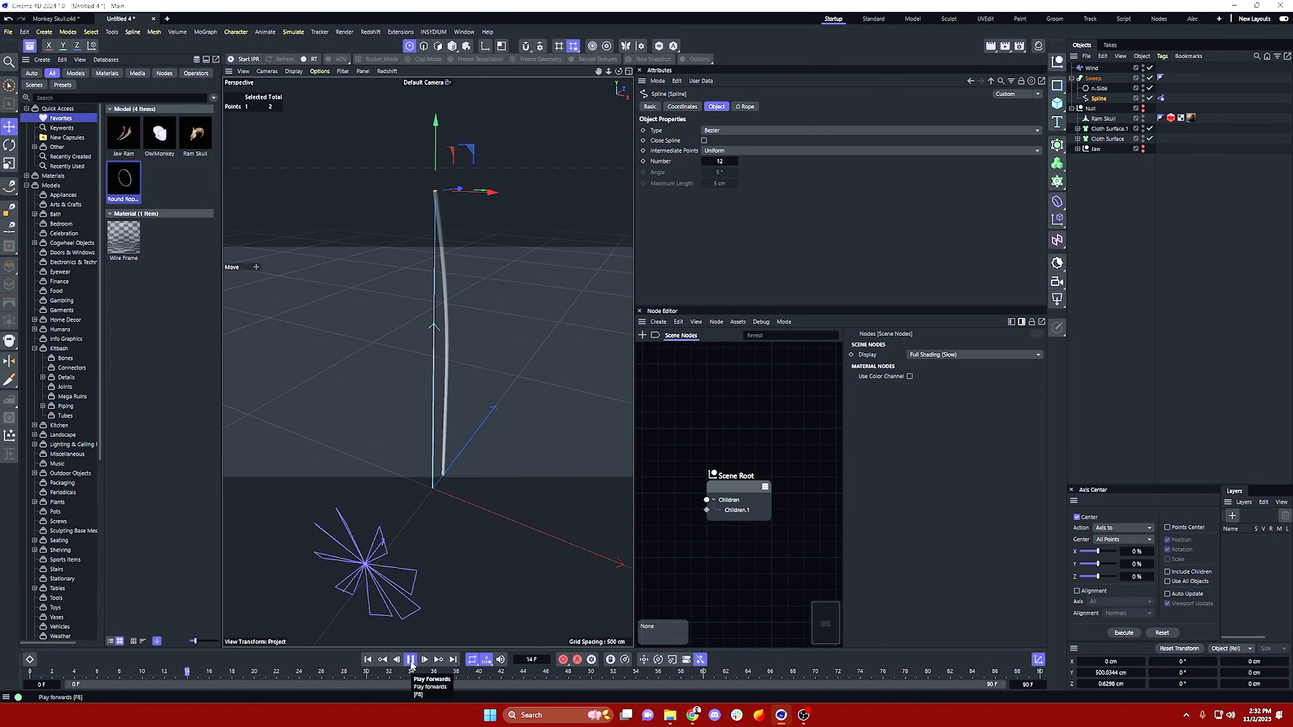
left_click(410, 659)
left_click(368, 660)
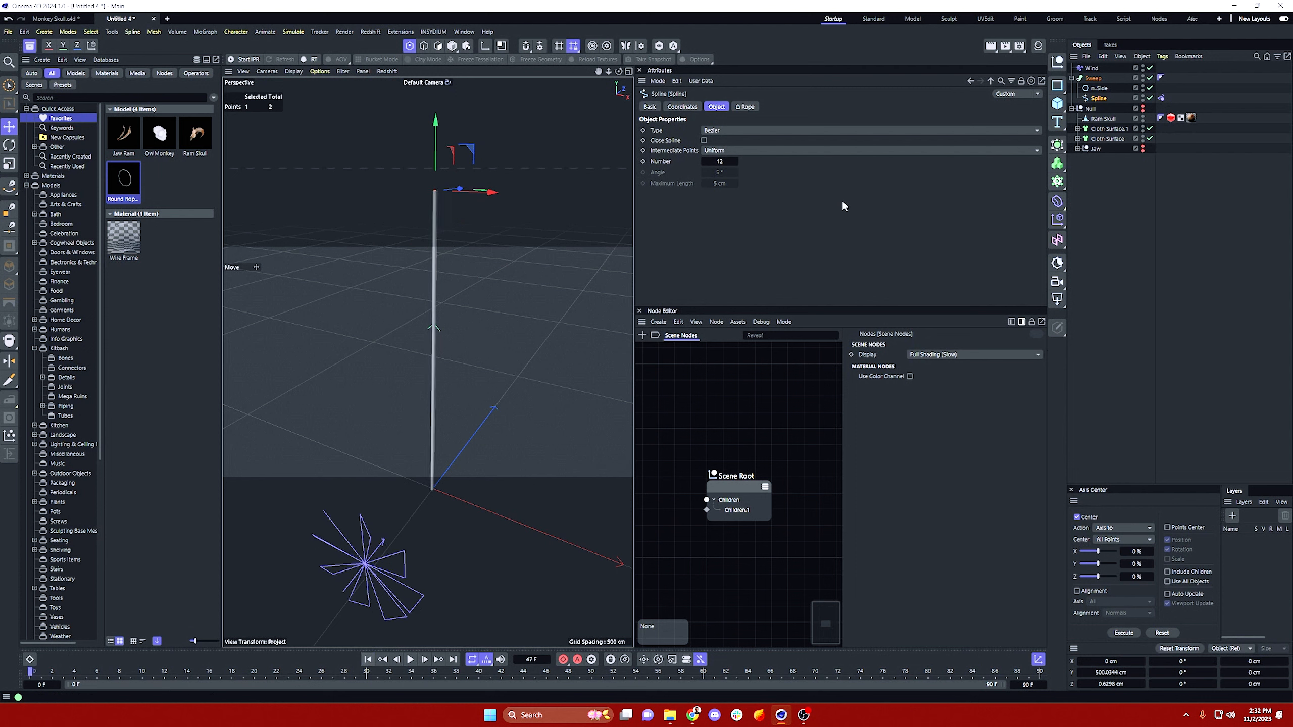
Step: Make the Null group visible again and frame the Ram Skull in the viewport
left_click(1104, 129)
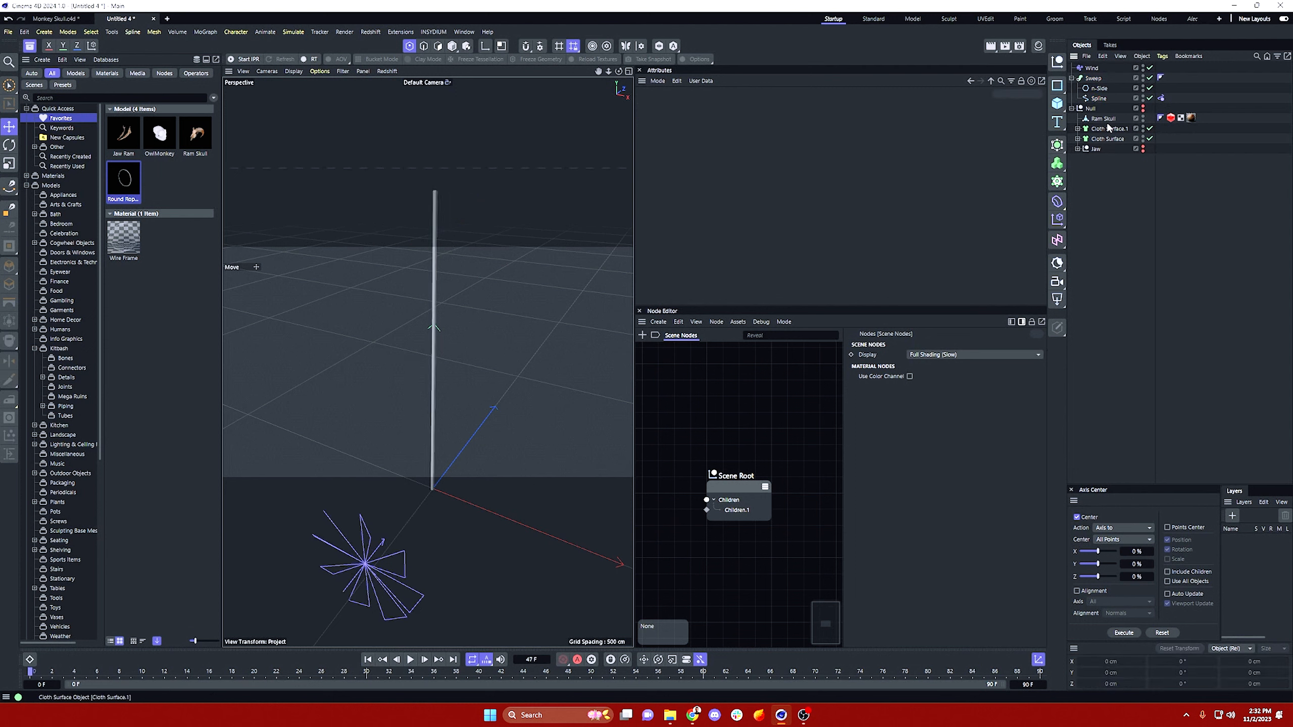
left_click(1126, 219)
left_click(1104, 120)
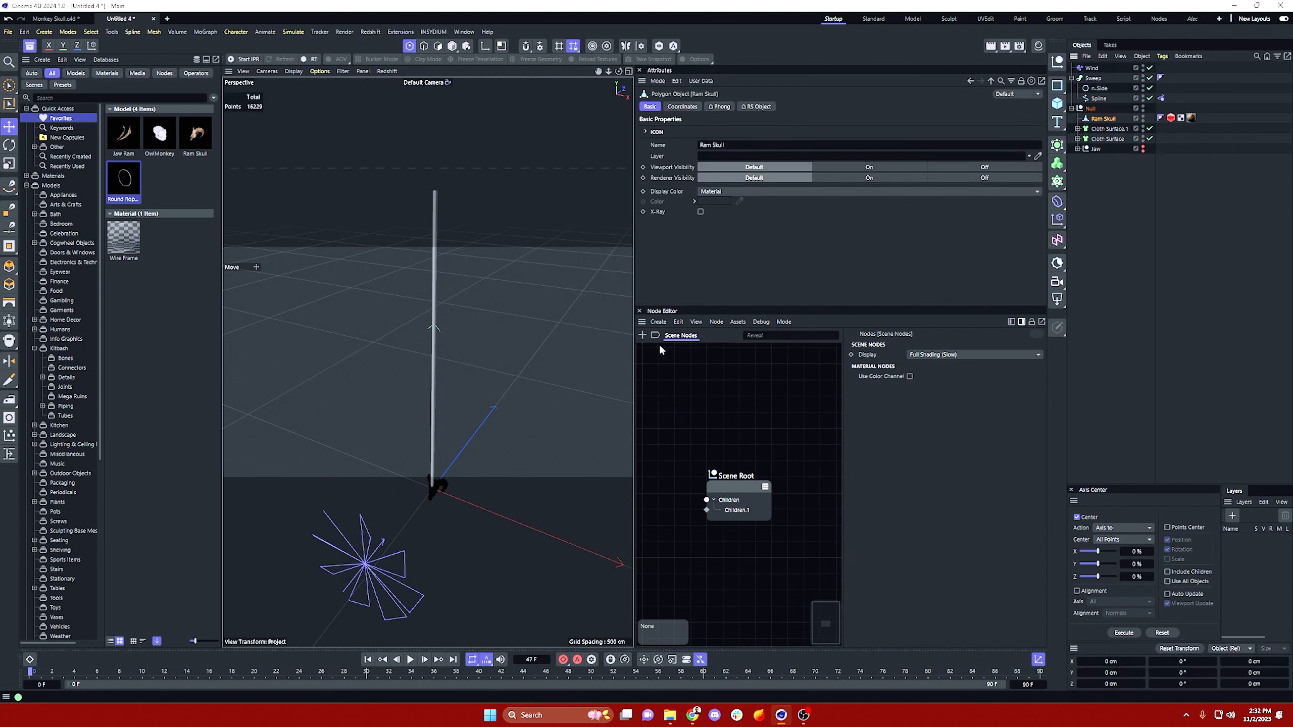
key("o")
left_click_drag(470, 406, 476, 428, "alt")
Step: Scale up the skull's Null group and lower it to about Y -23 cm so it hangs under the rope
left_click(1091, 109)
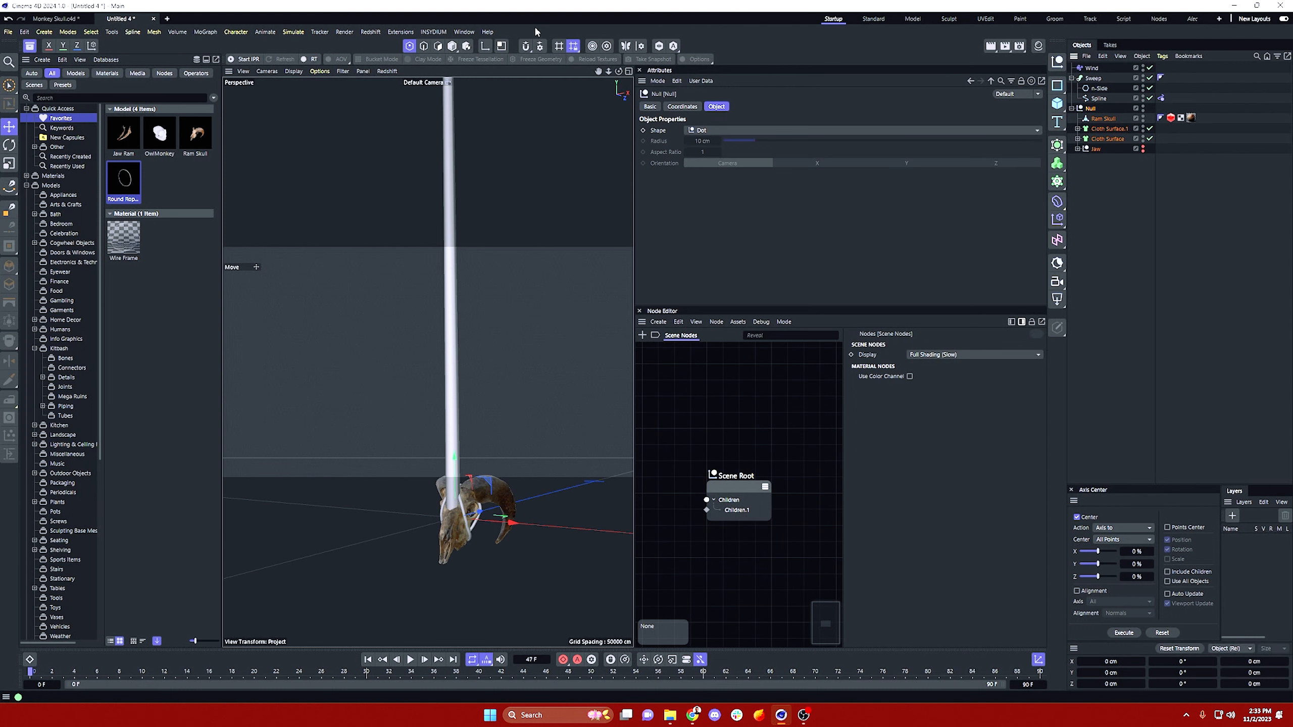
left_click(452, 46)
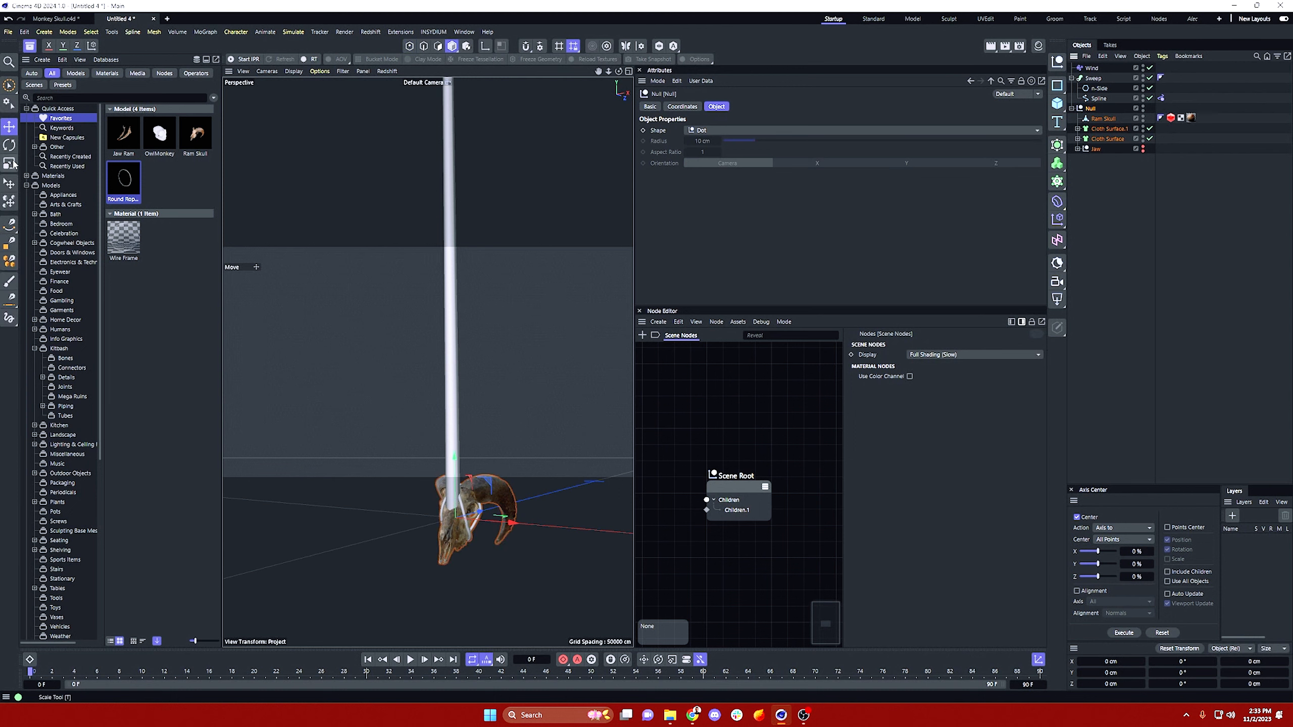
key("t")
left_click_drag(540, 366, 612, 268)
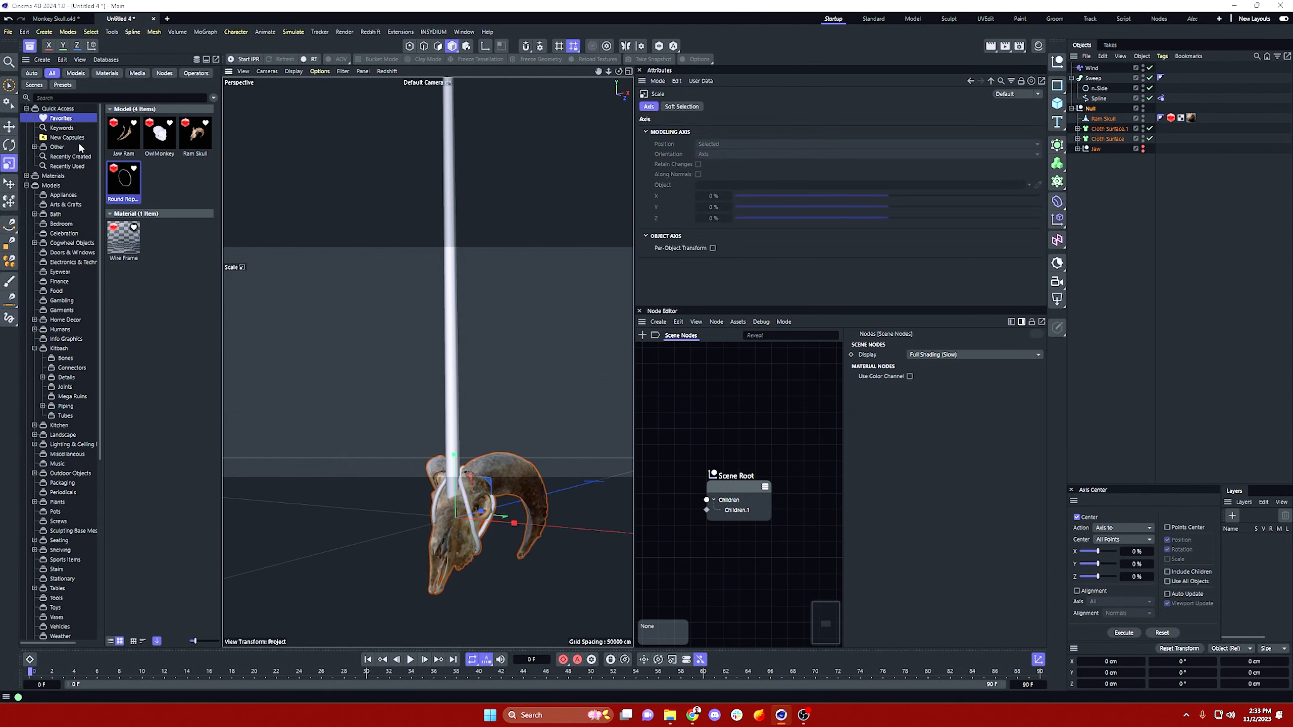
key("e")
left_click_drag(456, 458, 483, 507)
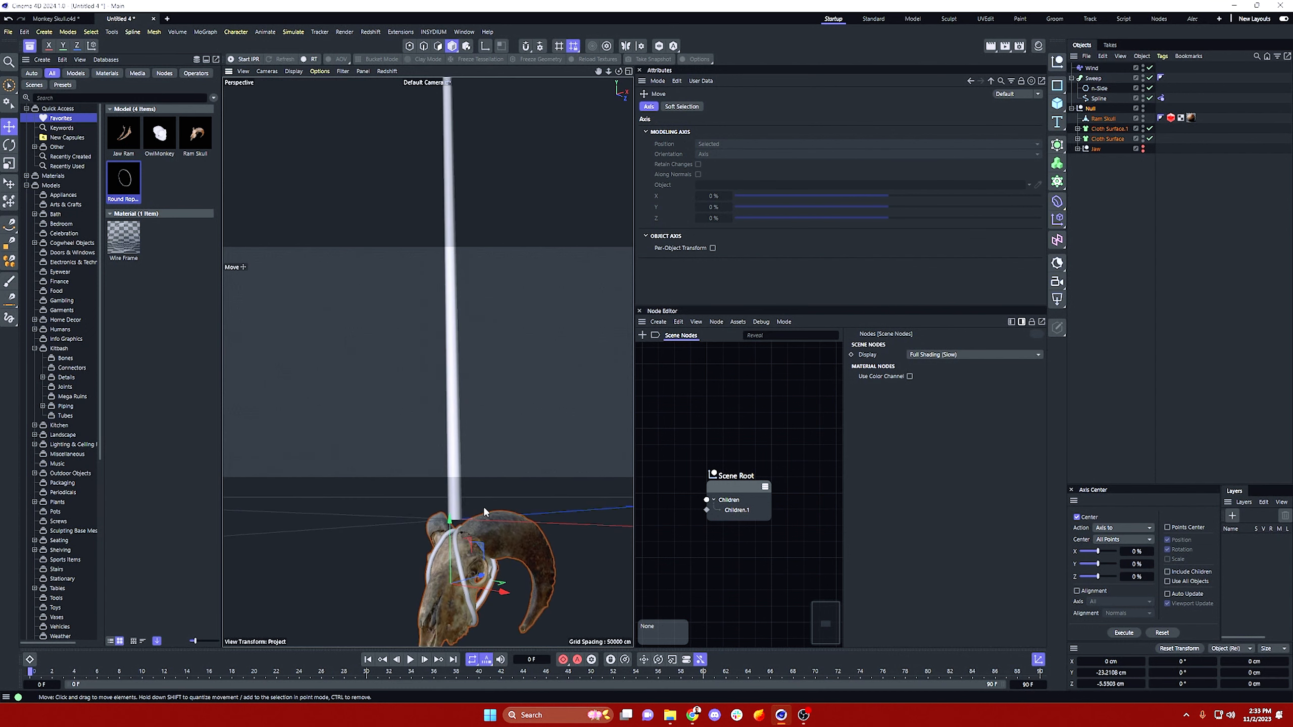
Step: Set the radius of the Sweep's n-Side profile to 1 cm
left_click(1098, 89)
type("2")
key("Return")
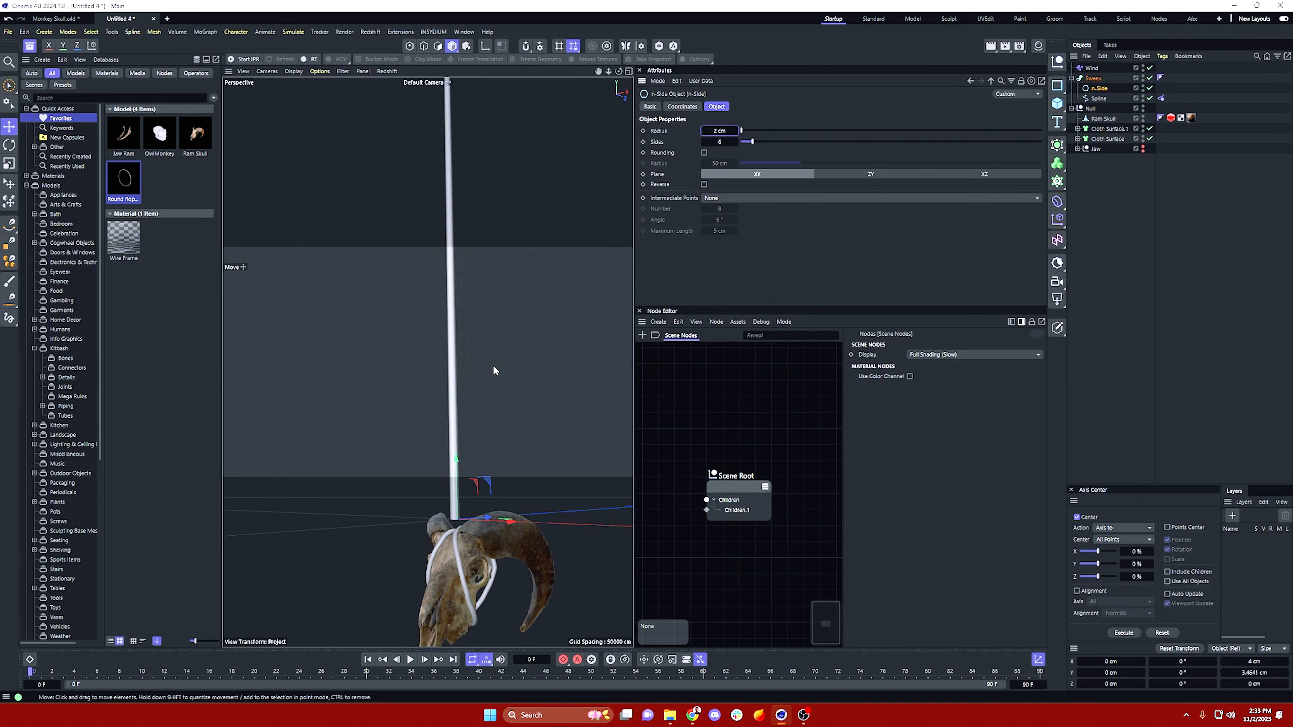
type("1")
key("Return")
Step: Examine from several angles how the rope's lower end meets the skull and the cords around it
left_click_drag(453, 530, 461, 467, "alt")
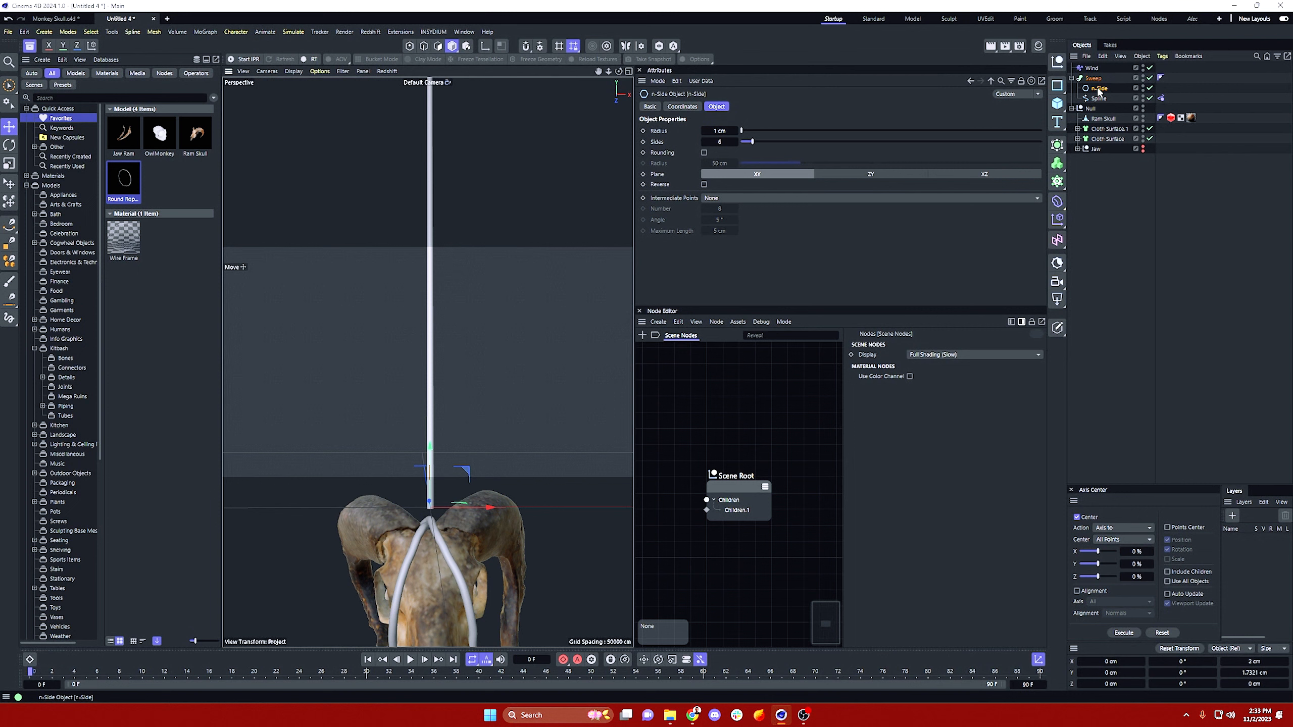
left_click_drag(452, 551, 404, 431, "alt")
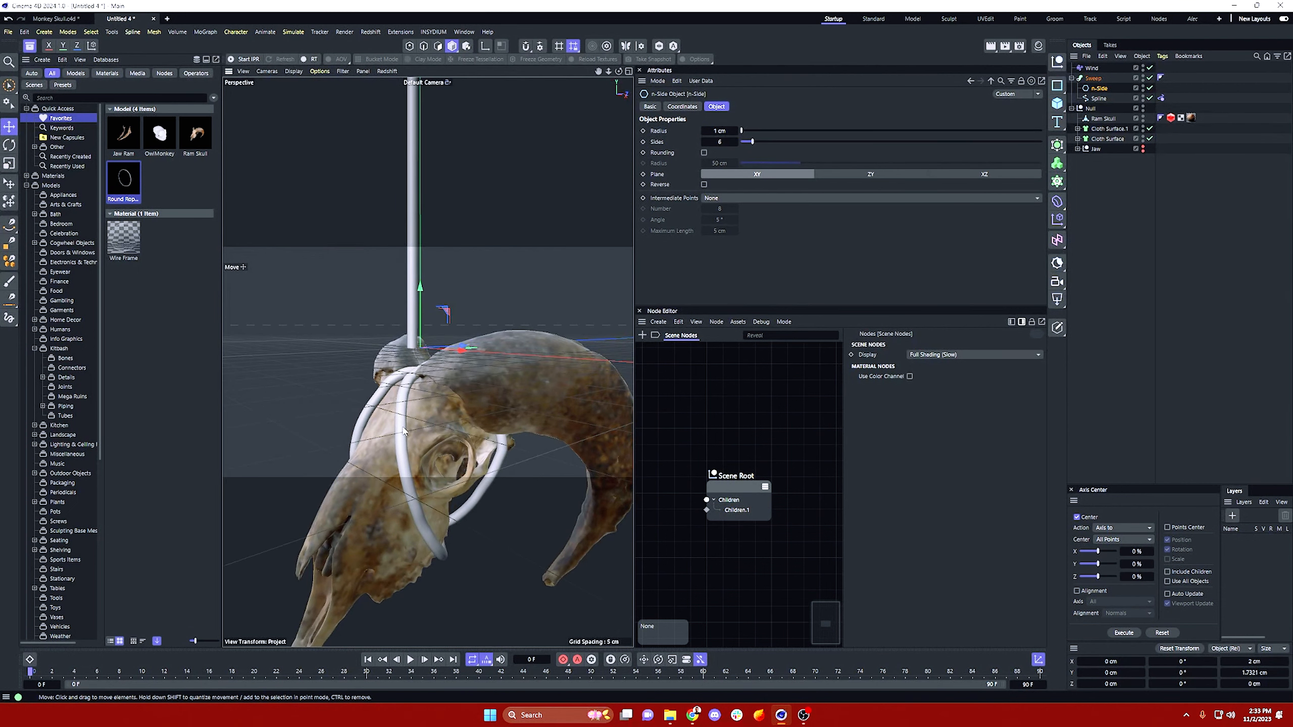
left_click(1099, 216)
right_click_drag(440, 380, 338, 435, "alt")
middle_click_drag(419, 211, 424, 270, "alt")
right_click_drag(433, 445, 544, 433, "alt")
middle_click_drag(544, 433, 509, 395, "alt")
left_click(514, 403)
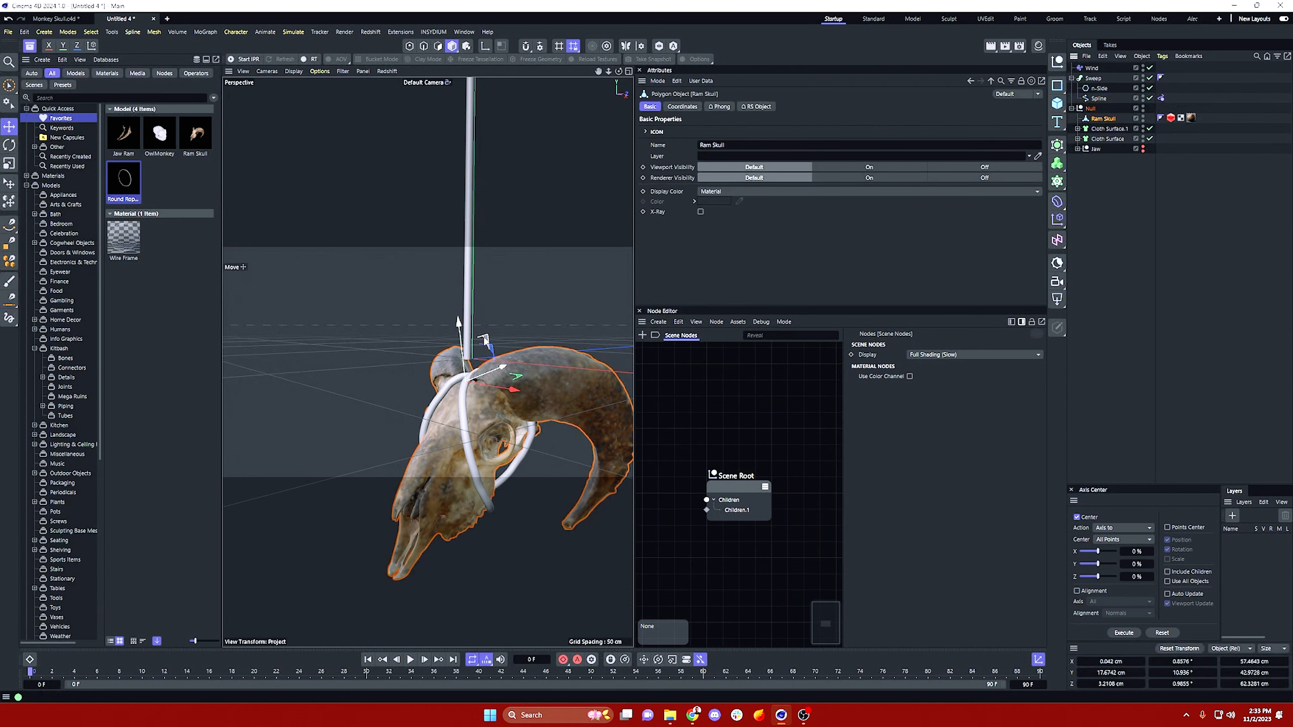
left_click(1097, 195)
Step: Add a Cube and resize it around the skull to about 56 x 46 x 61 cm, centred at about Y -22 cm
left_click_drag(1057, 104, 1093, 118)
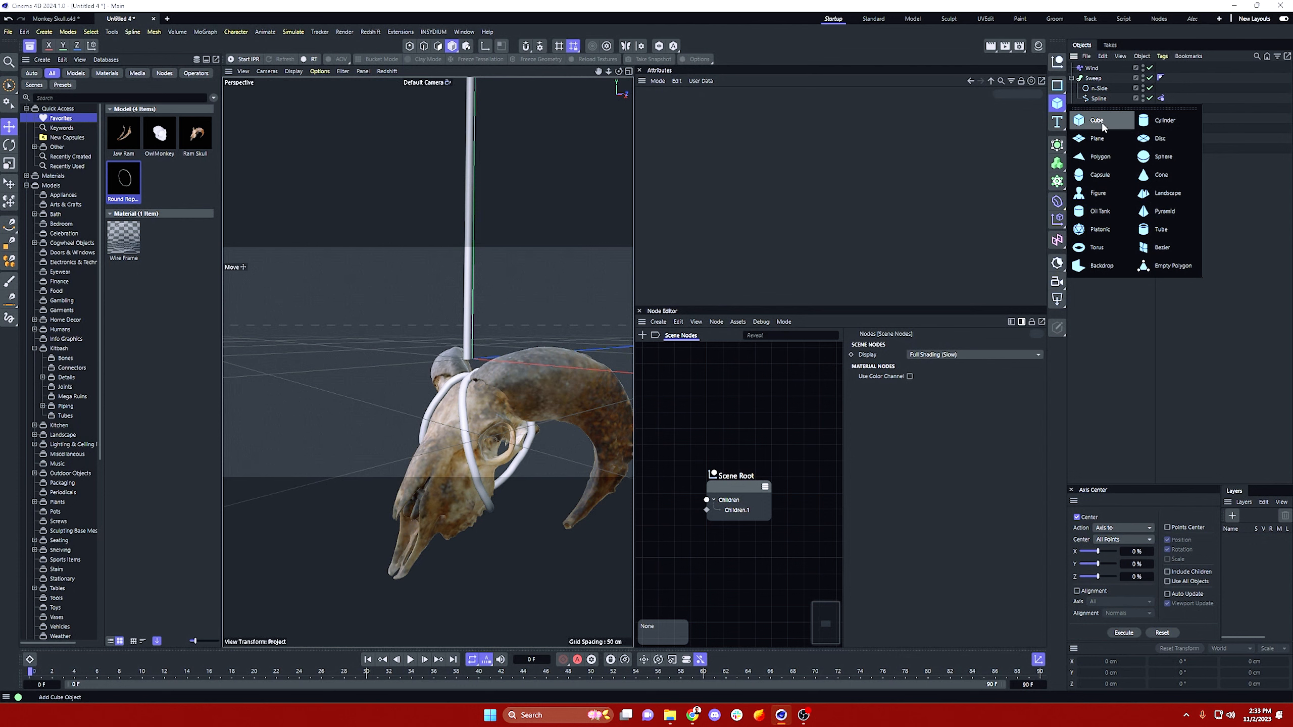
left_click(1099, 120)
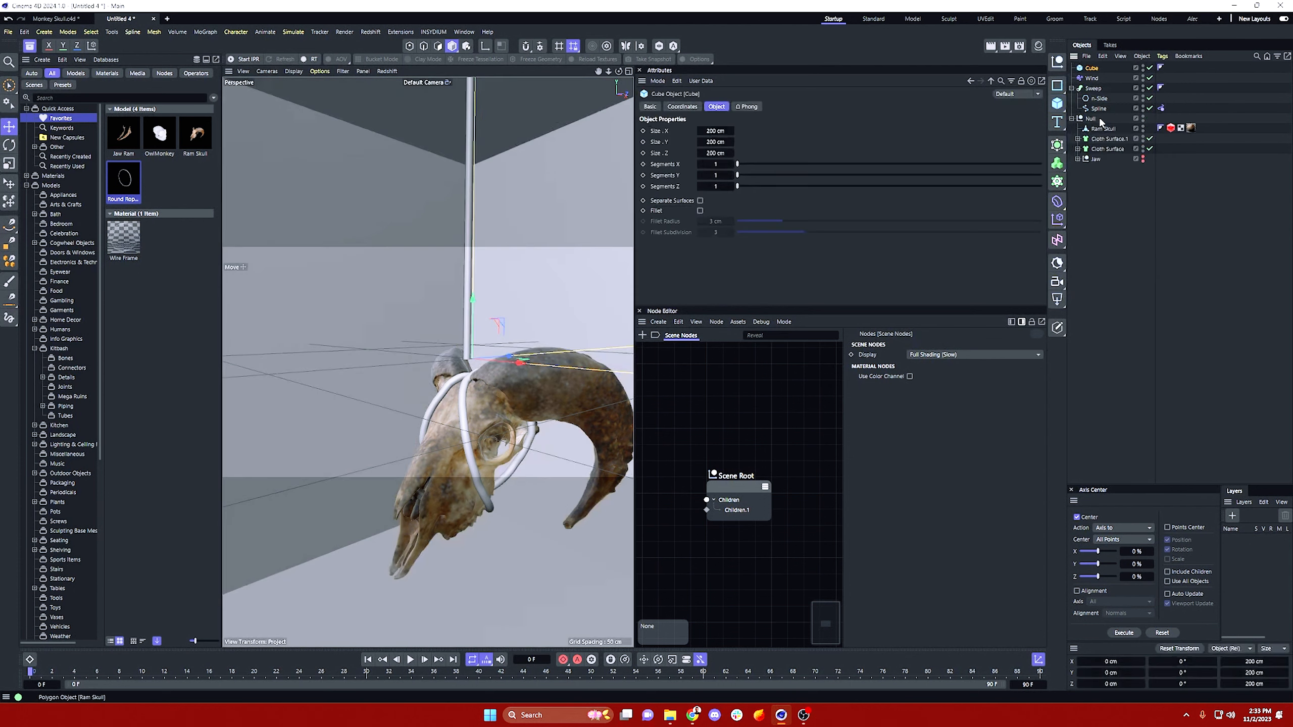
right_click_drag(531, 295, 502, 305, "alt")
left_click_drag(517, 204, 518, 265)
key("ctrl+z")
left_click_drag(519, 209, 517, 289)
left_click_drag(616, 309, 494, 360)
left_click_drag(620, 291, 627, 340)
scroll(554, 287, "up", 4)
left_click_drag(552, 353, 537, 316)
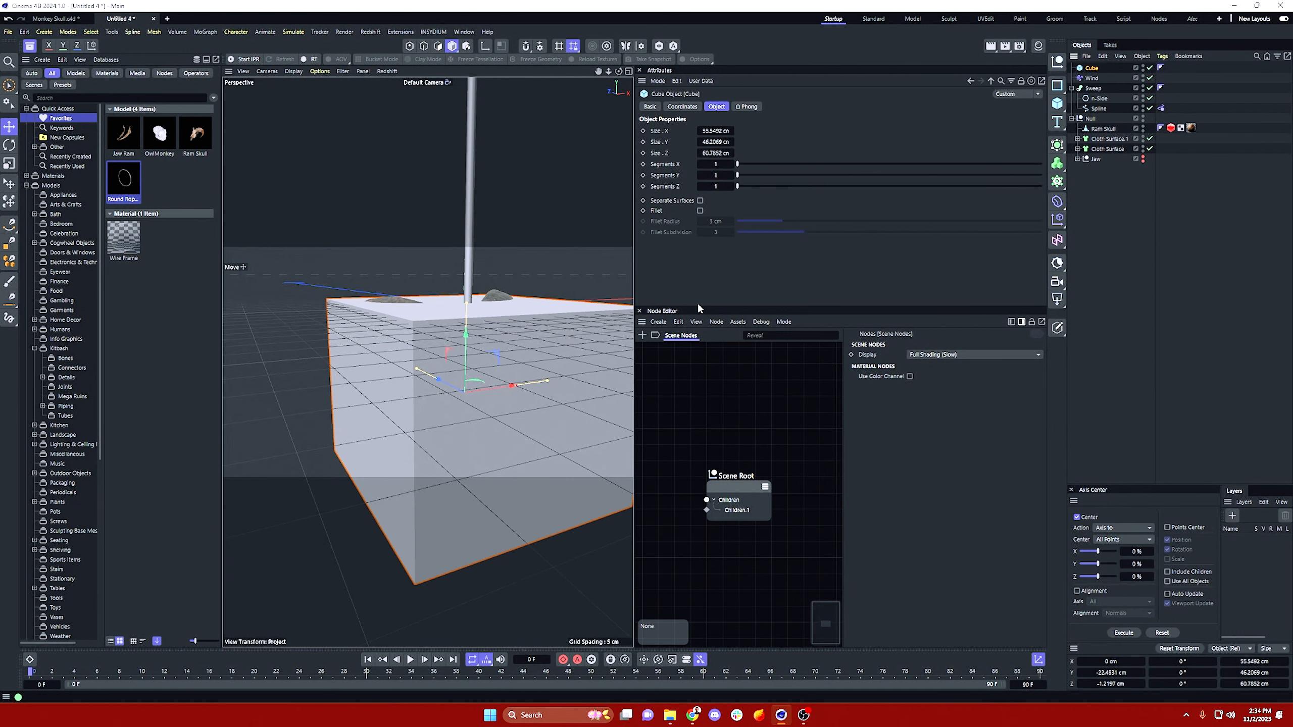
Step: Give the Cube 5 segments in X, Y and Z and convert it to an editable polygon object
left_click(1094, 223)
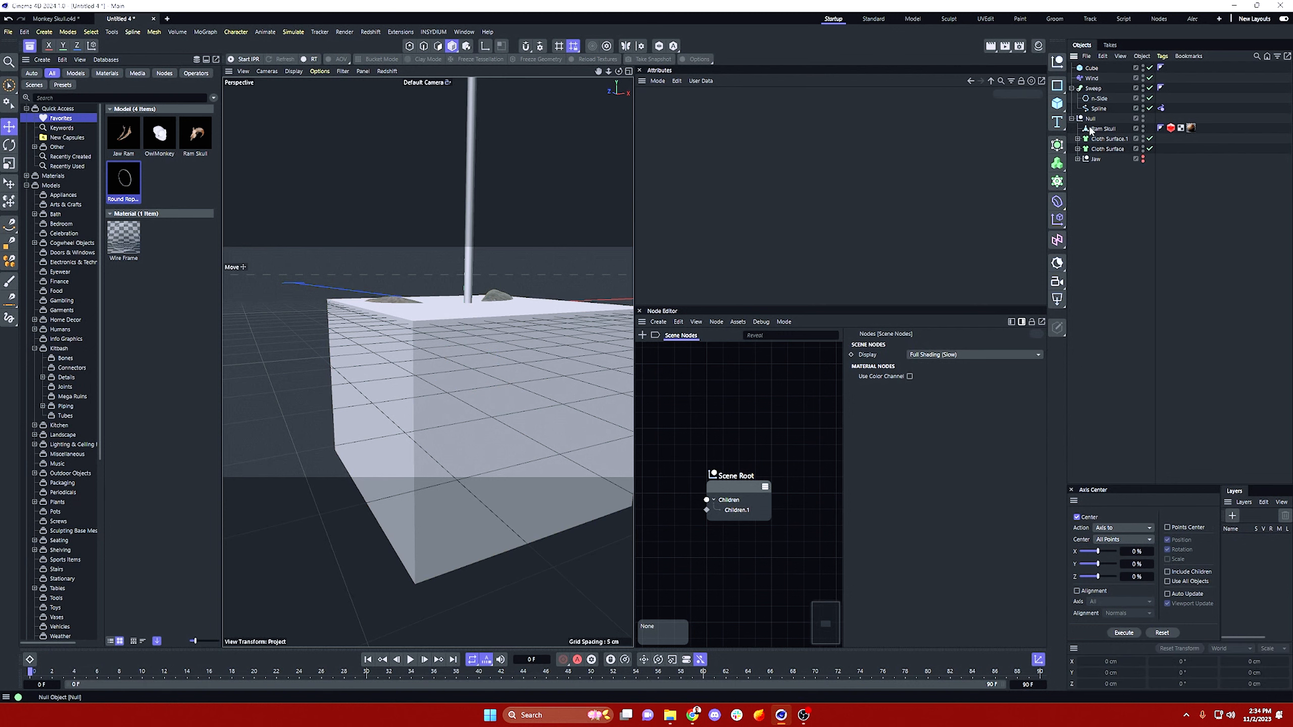
left_click(1102, 129)
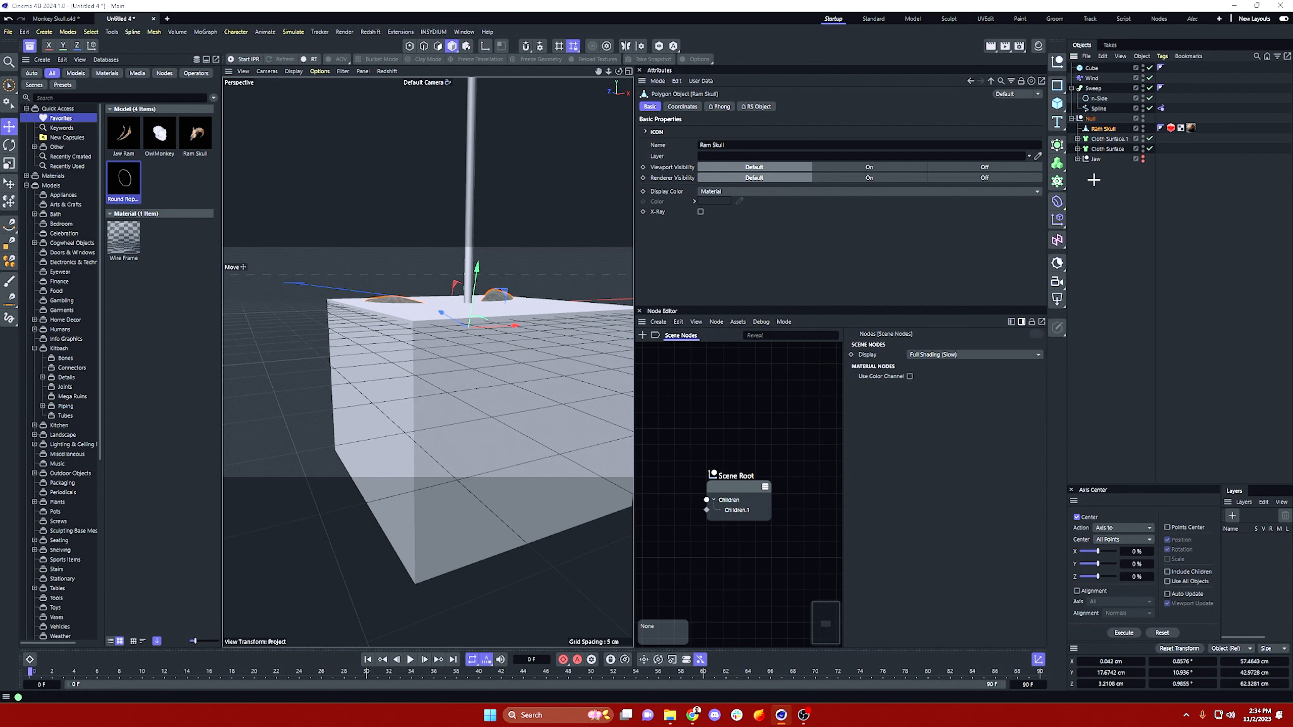
left_click(1092, 70)
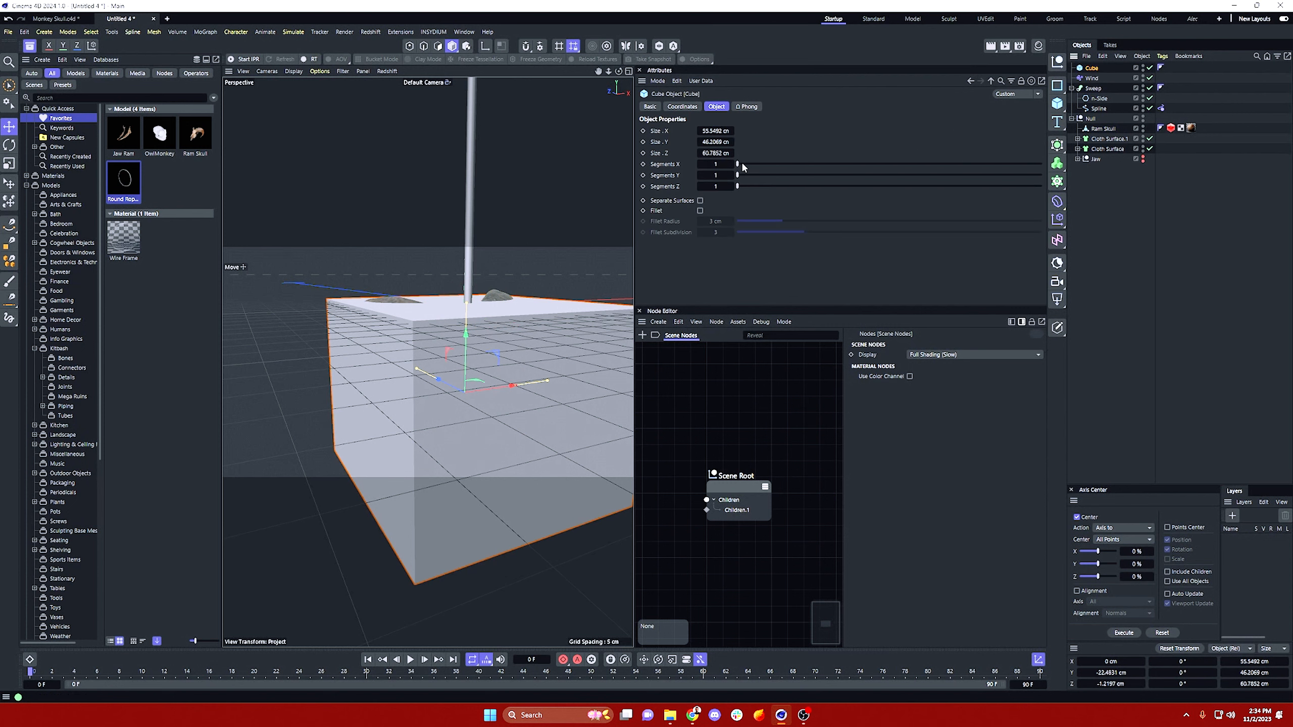
type("5")
key("Return")
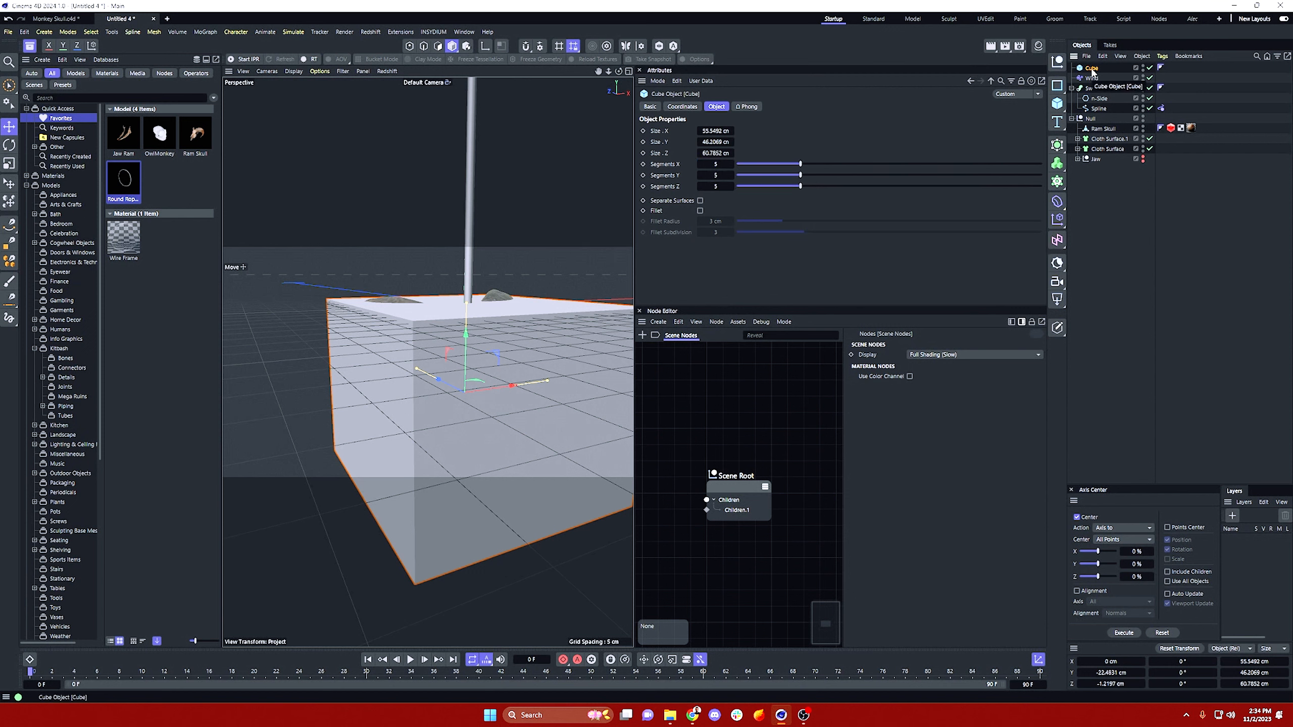
key("c")
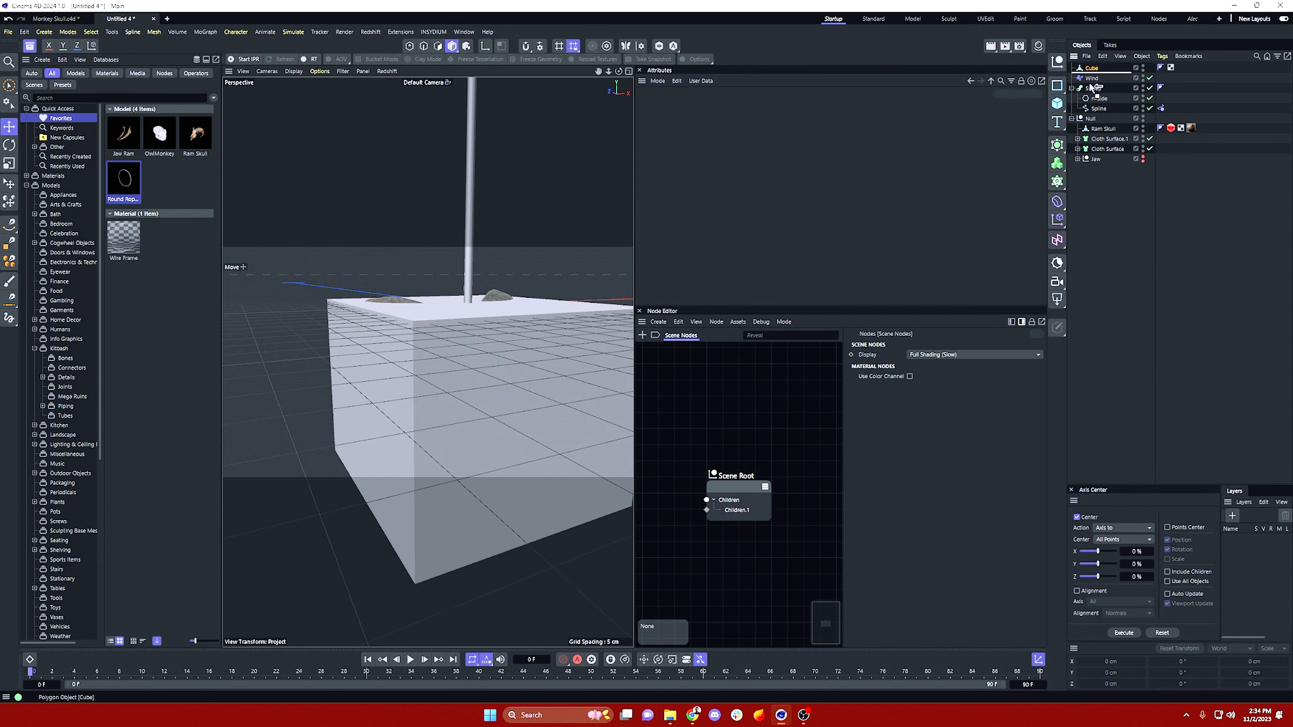
Step: Move the Cube below the Null group in the object hierarchy and rename it Cage
left_click_drag(1097, 140, 1095, 116)
left_click_drag(1097, 175, 1096, 173)
double_click(1090, 160)
type("C")
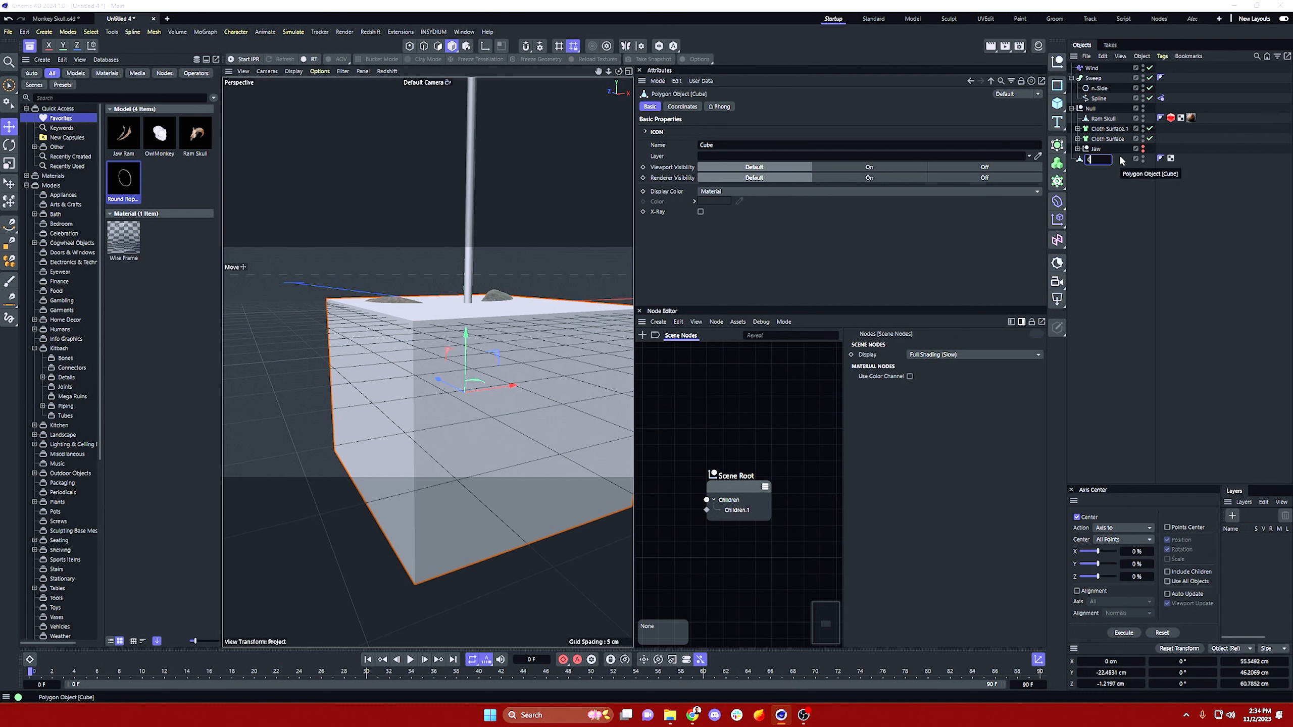
type("age")
key("Return")
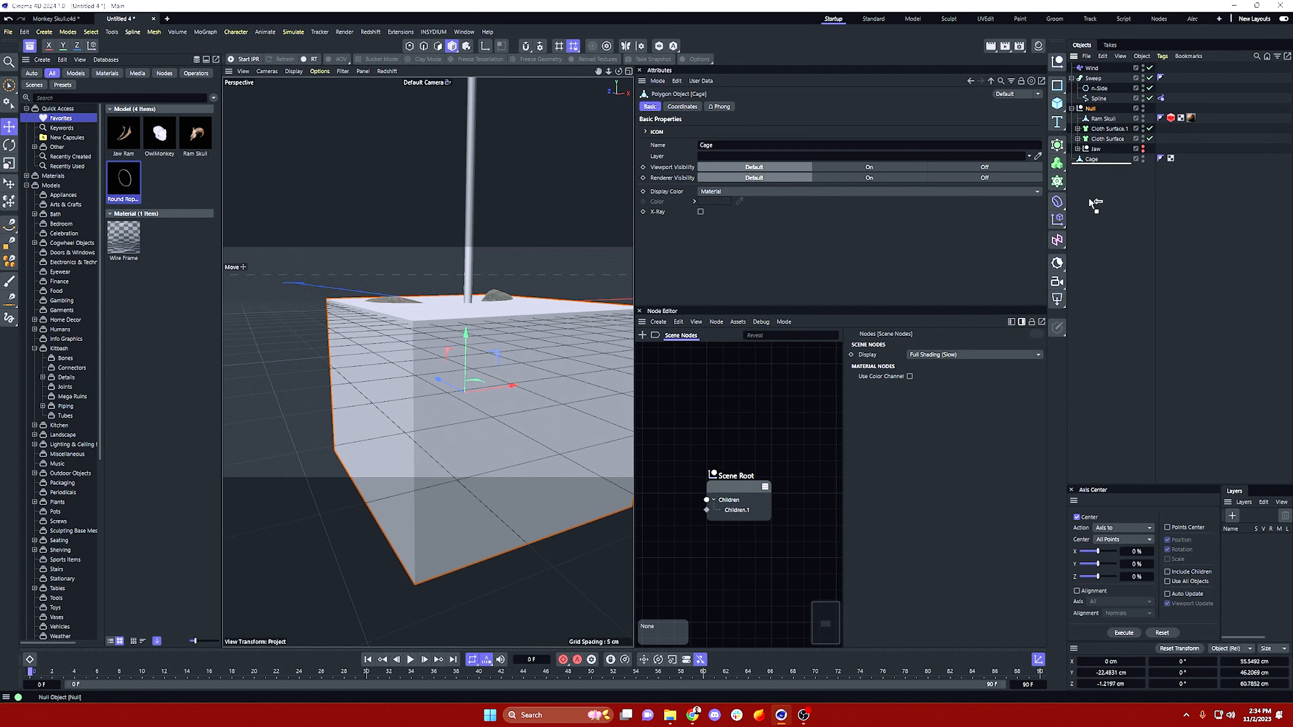
Step: Move the Cage above the Null group in the hierarchy, rename the Null as Skull and collapse it
left_click_drag(1089, 164, 1090, 164)
double_click(1089, 119)
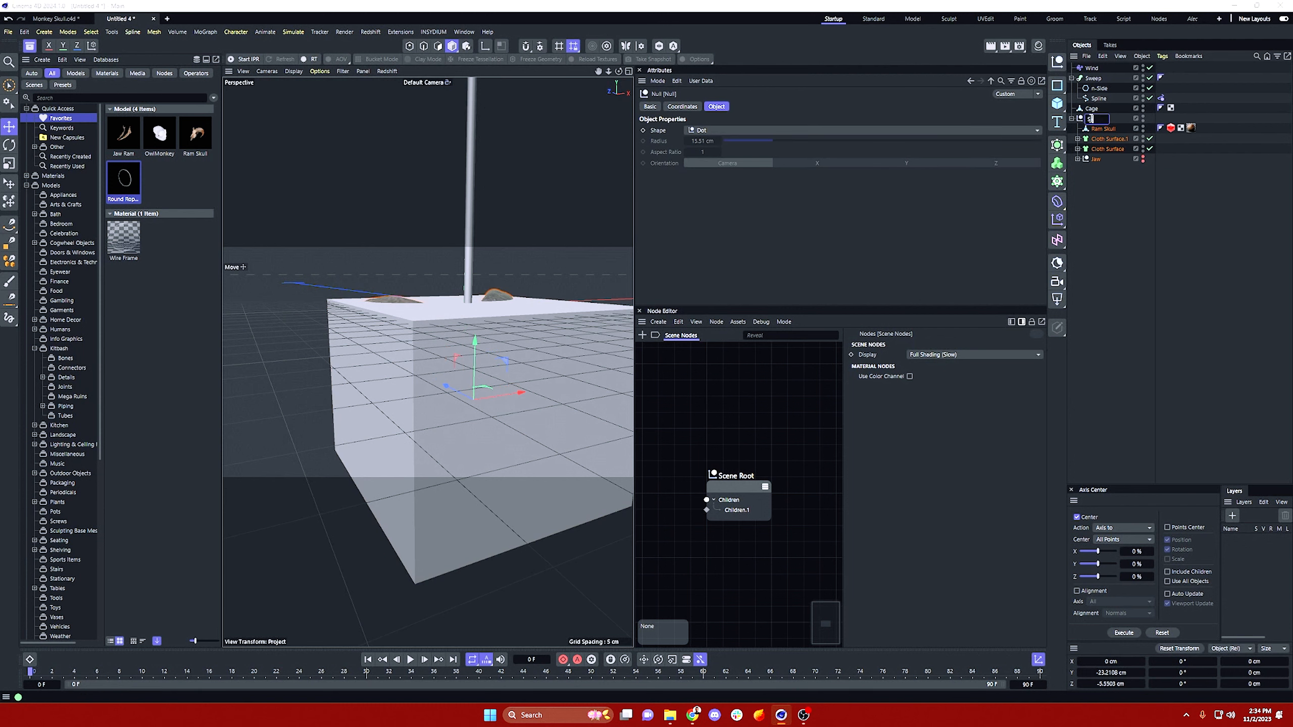
left_click(1114, 218)
left_click(1072, 119)
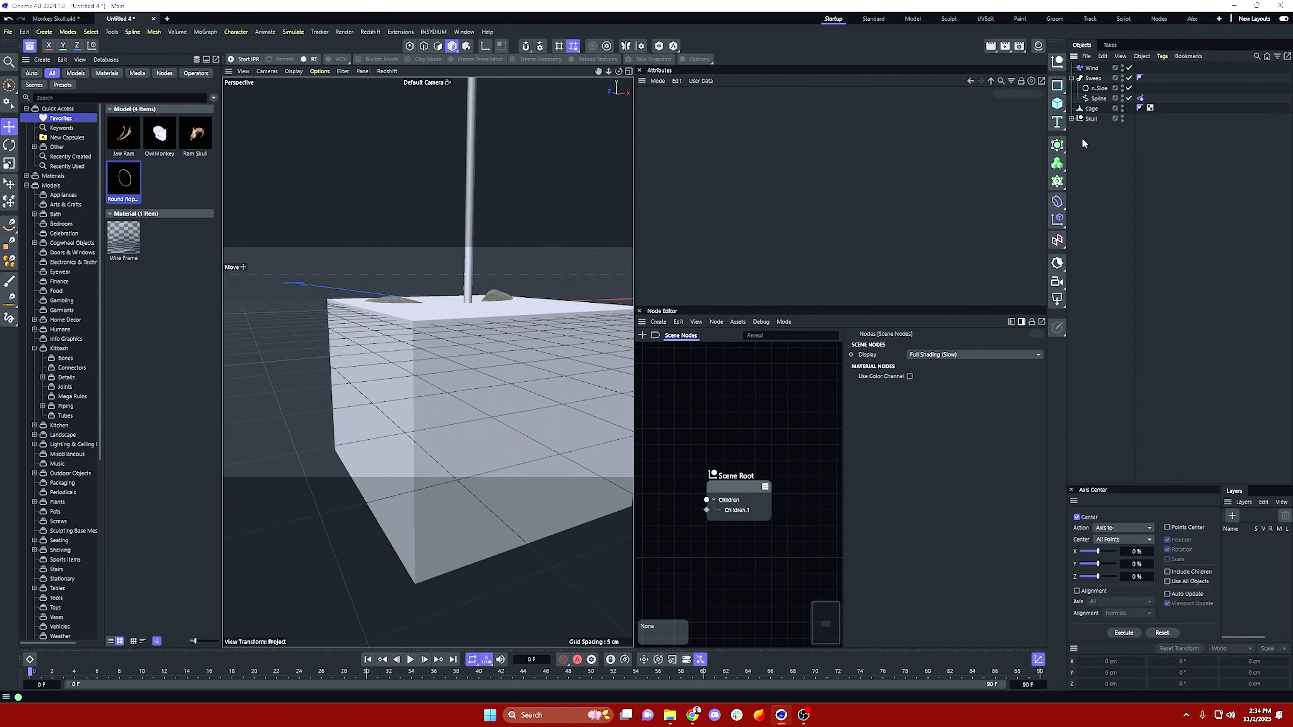
Step: Lower the Cage to about Y -24.5 cm so its top face sits below the rope's lower end
left_click(1080, 111)
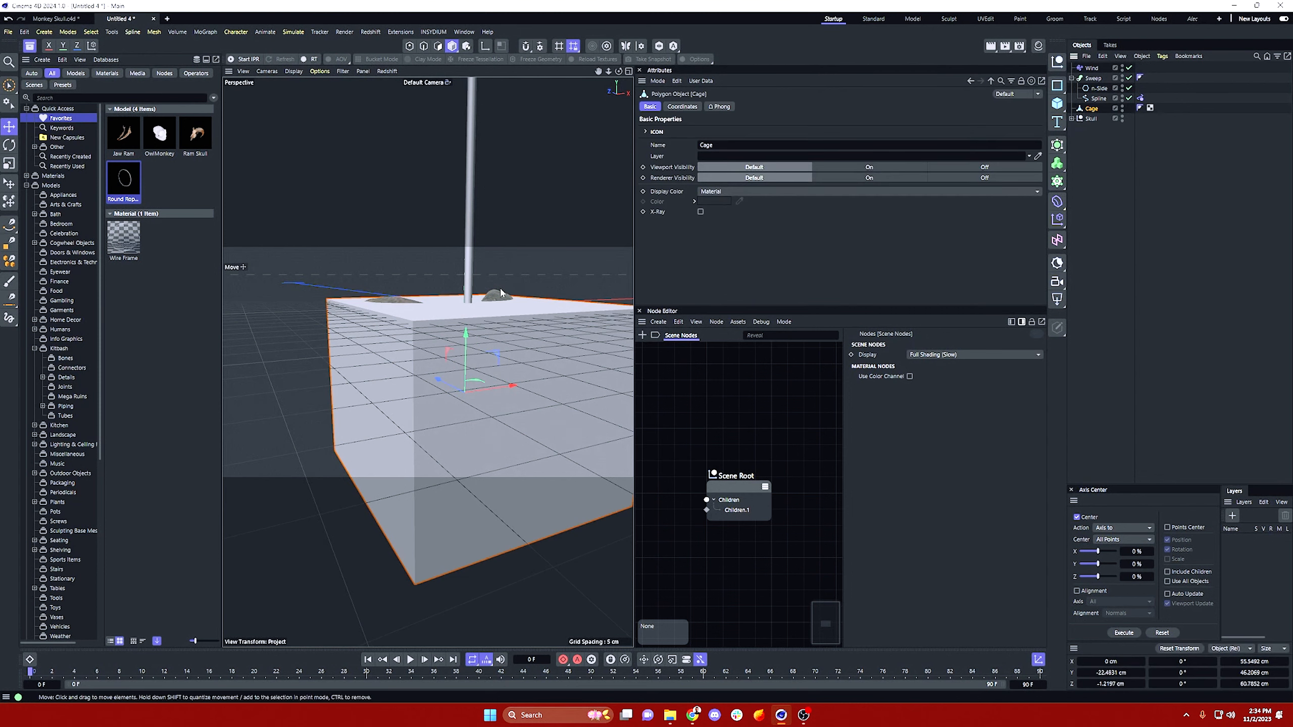
scroll(463, 351, "up", 2)
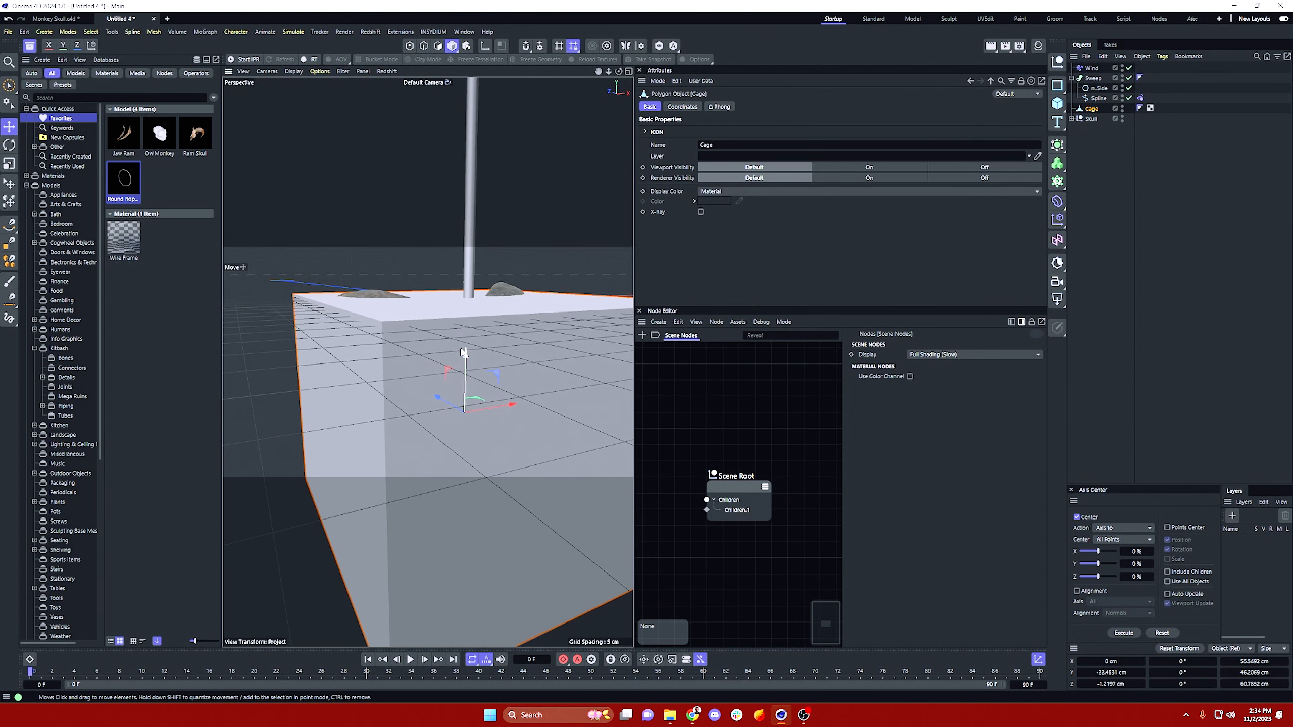
mouse_move(461, 350)
left_mouse_down()
mouse_move(464, 386)
mouse_move(462, 365)
left_mouse_up()
right_click_drag(458, 305, 483, 300, "alt")
left_click_drag(482, 300, 544, 325, "alt")
scroll(531, 324, "down", 5)
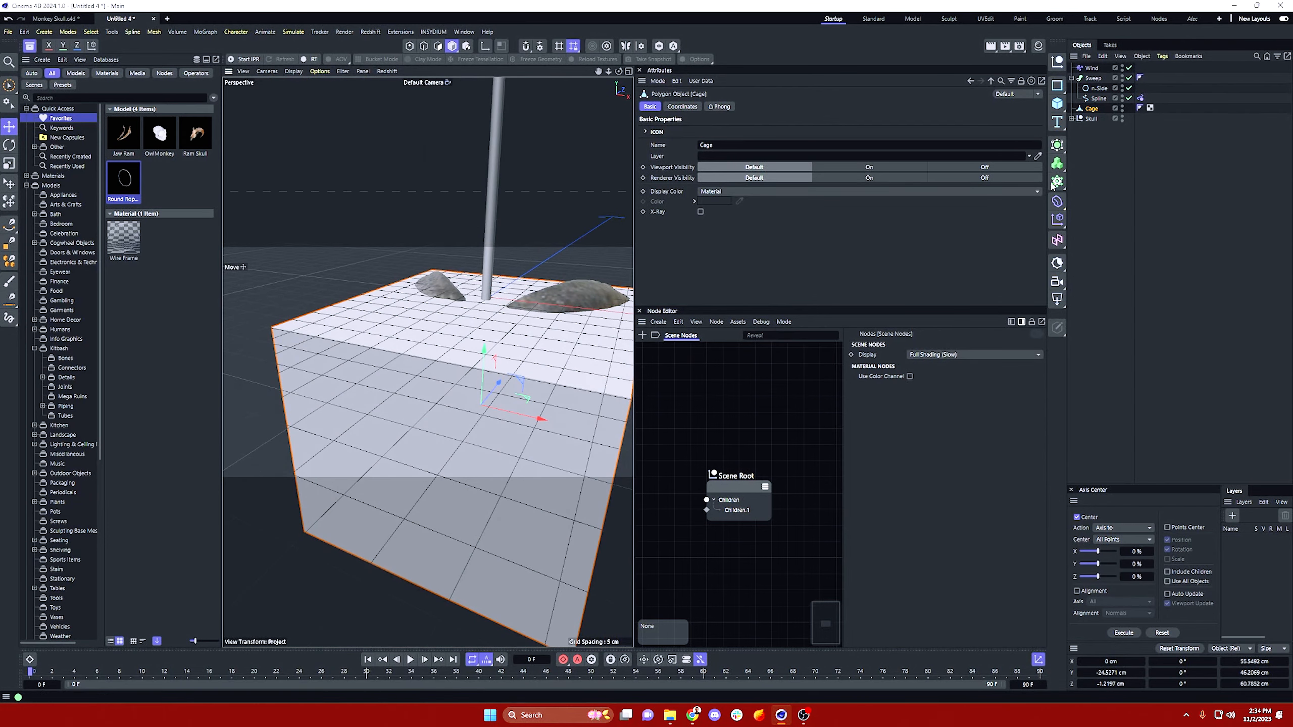
Step: Give the Cage a Rigid Body simulation tag and play the simulation briefly before rewinding
left_click(1089, 126)
right_click(1090, 110)
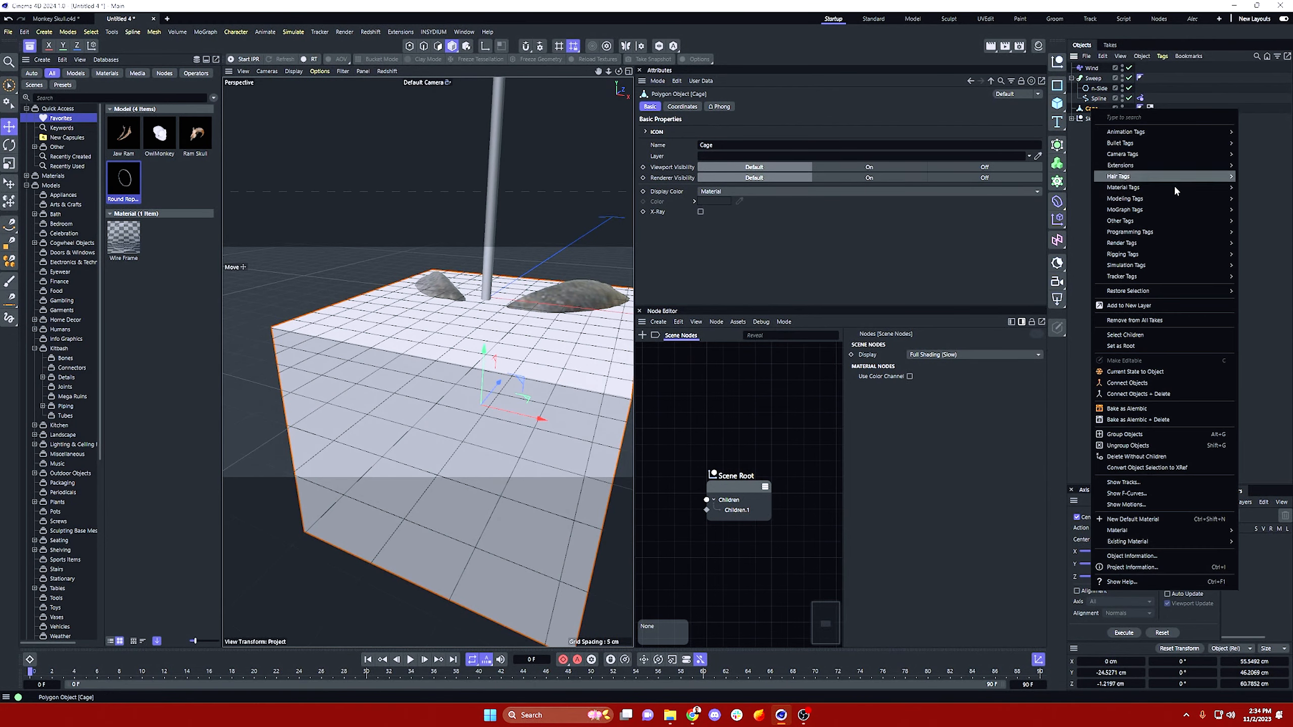
mouse_move(1138, 265)
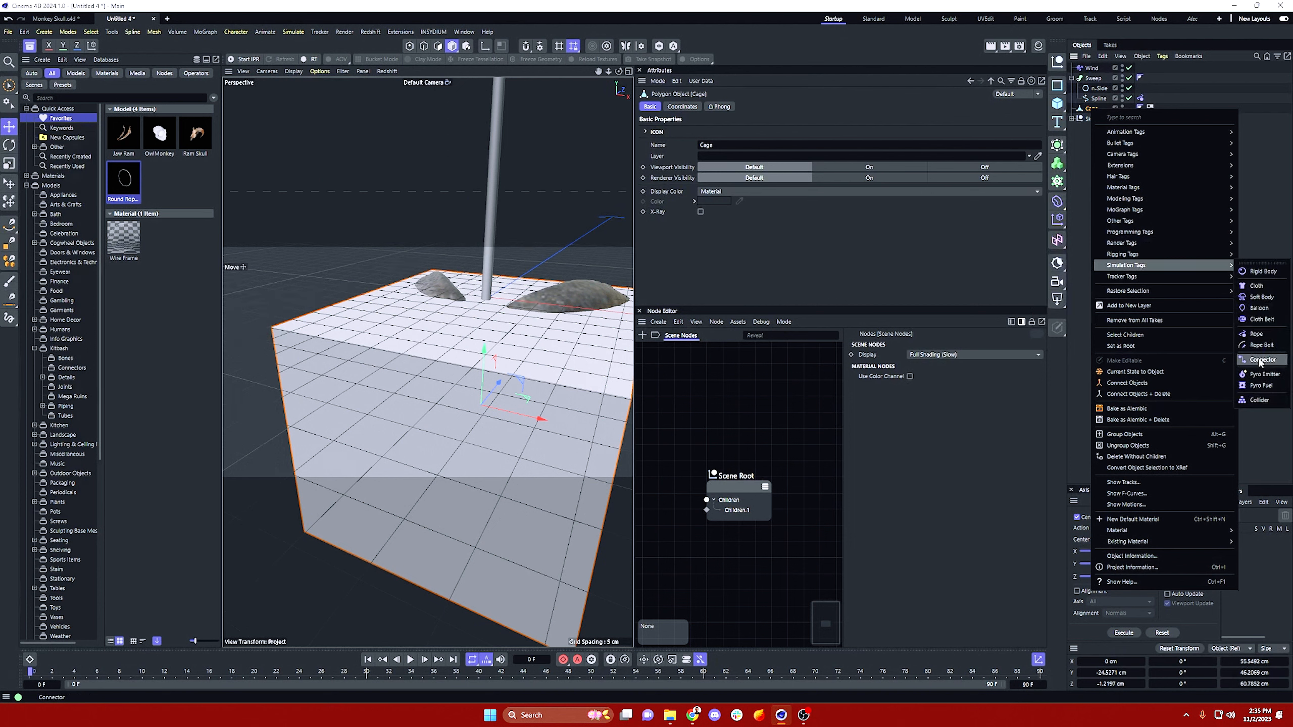
left_click(1262, 271)
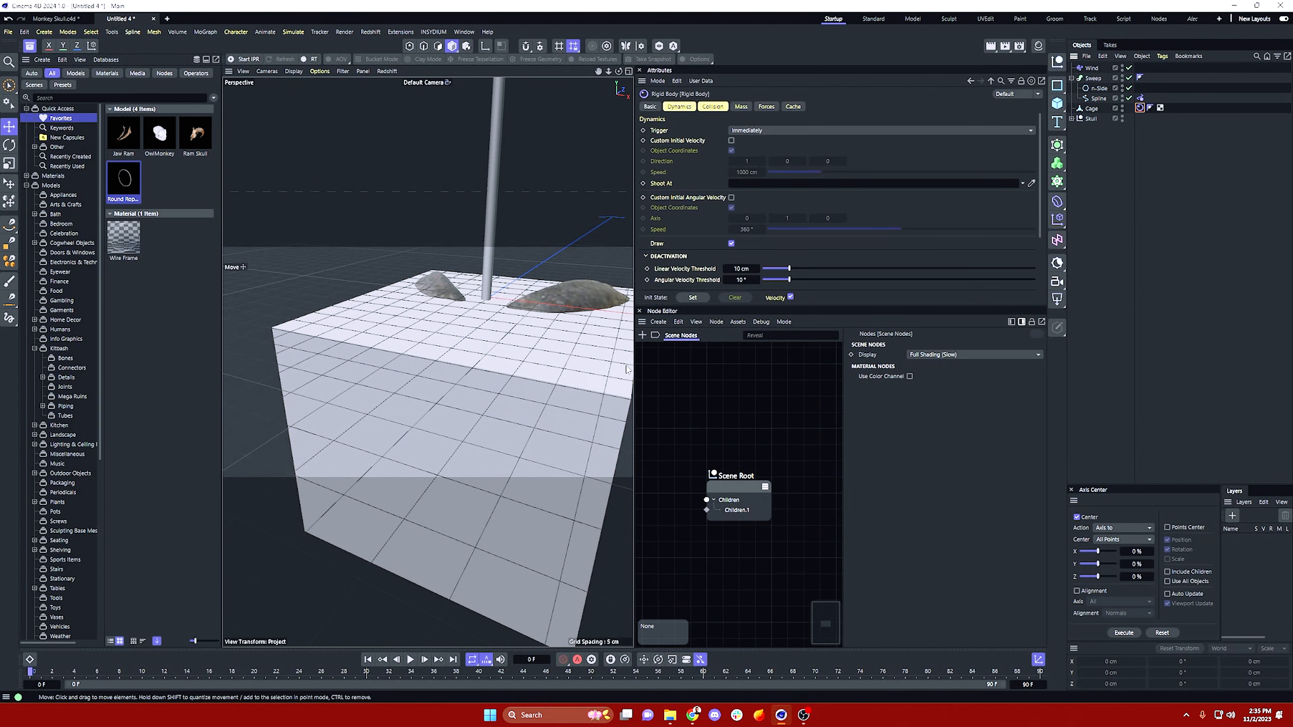
left_click(546, 347)
left_click_drag(485, 328, 382, 298, "alt")
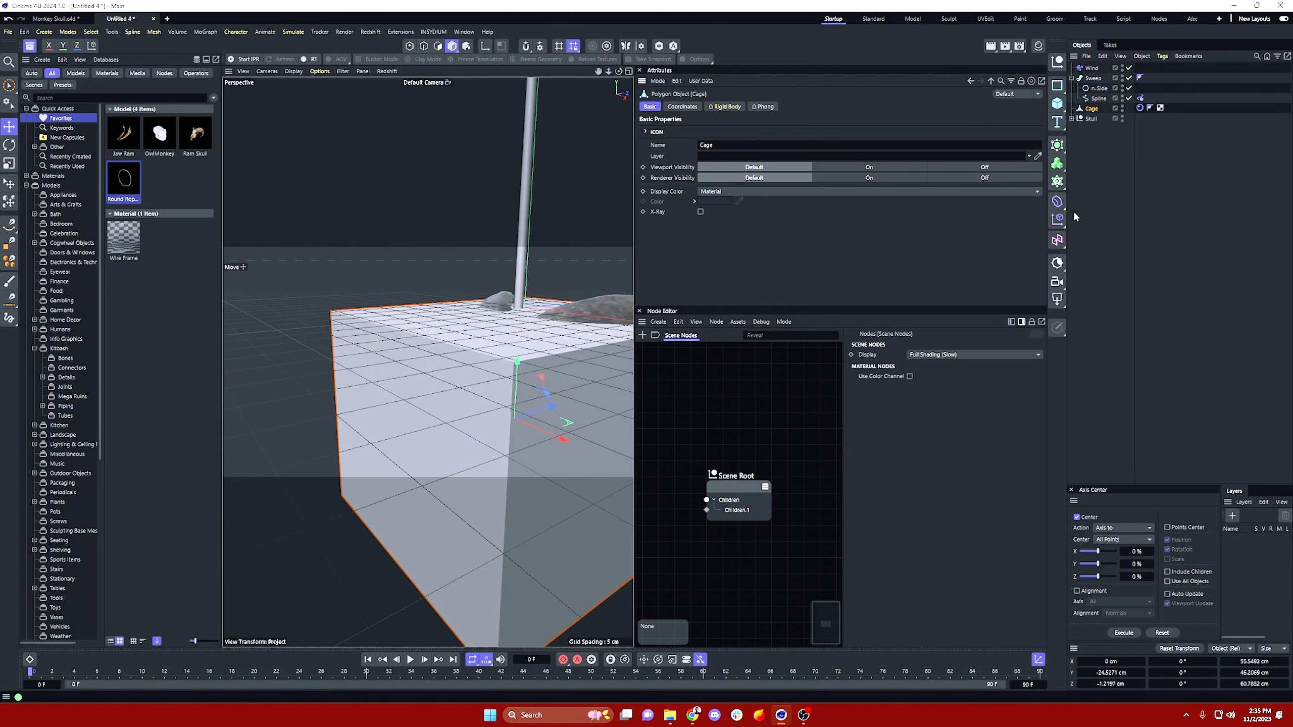
left_click(1139, 108)
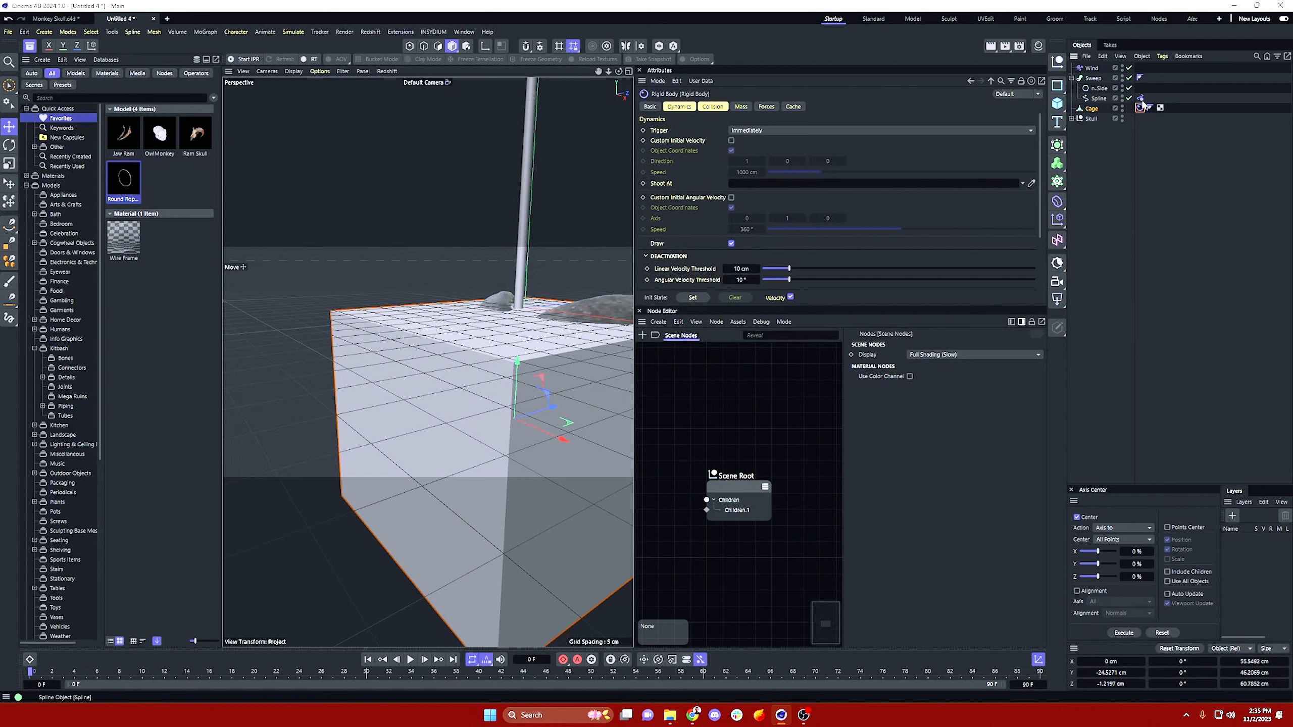
left_click(410, 659)
left_click(368, 659)
Step: Lower the Cage to about Y -26.2 cm and hide the Skull group in the viewport
left_click_drag(511, 384, 517, 370)
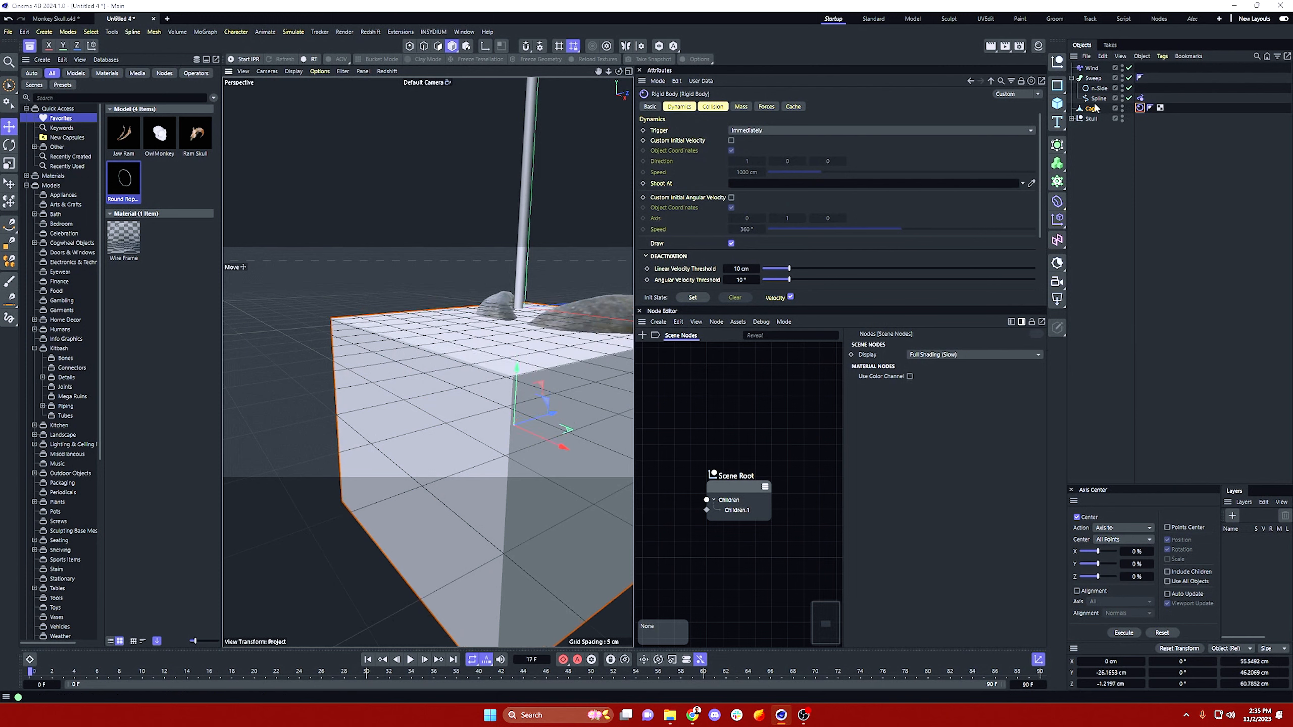
left_click(1123, 119, "alt")
left_click(1123, 119, "alt")
left_click(1111, 137)
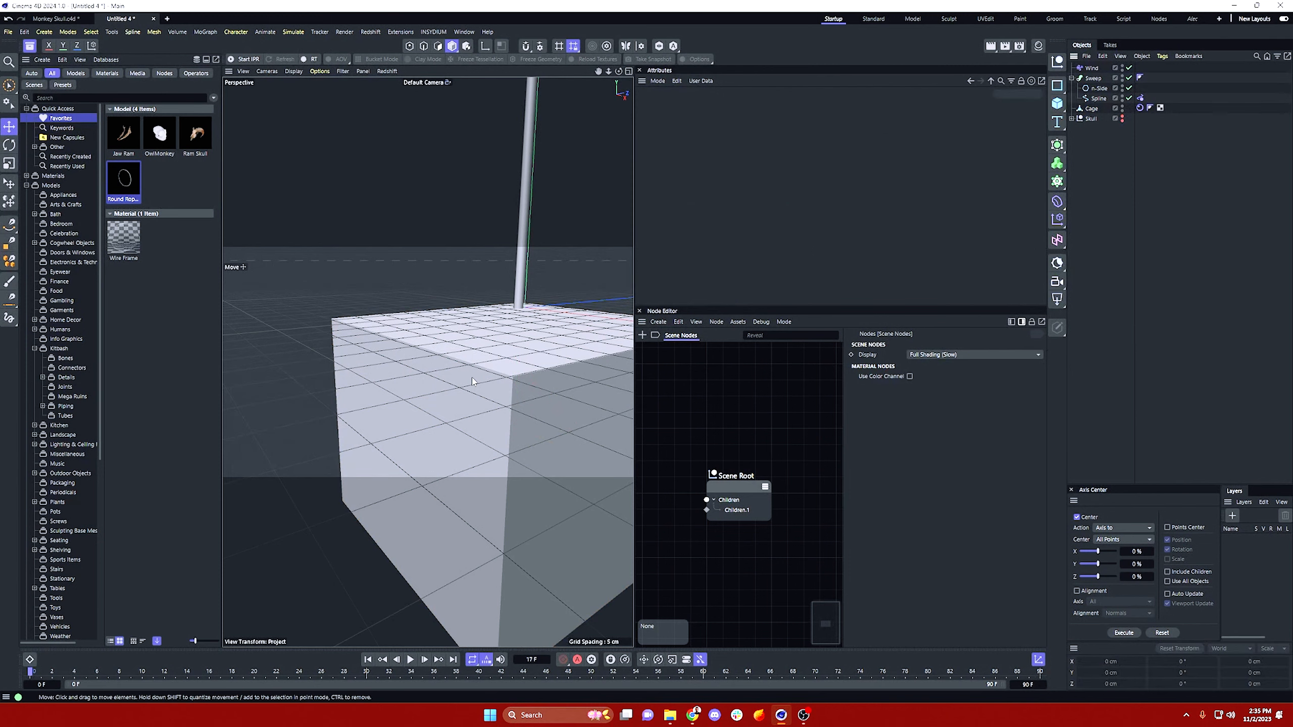
Step: Raise the Cage slightly, leaving a small gap between its top face and the rope's lower end
scroll(560, 352, "up", 4)
middle_click_drag(585, 346, 414, 354, "alt")
mouse_move(415, 353)
left_mouse_down("alt")
mouse_move(450, 362)
mouse_move(464, 317)
mouse_move(407, 346)
left_mouse_up("alt")
left_click(455, 351)
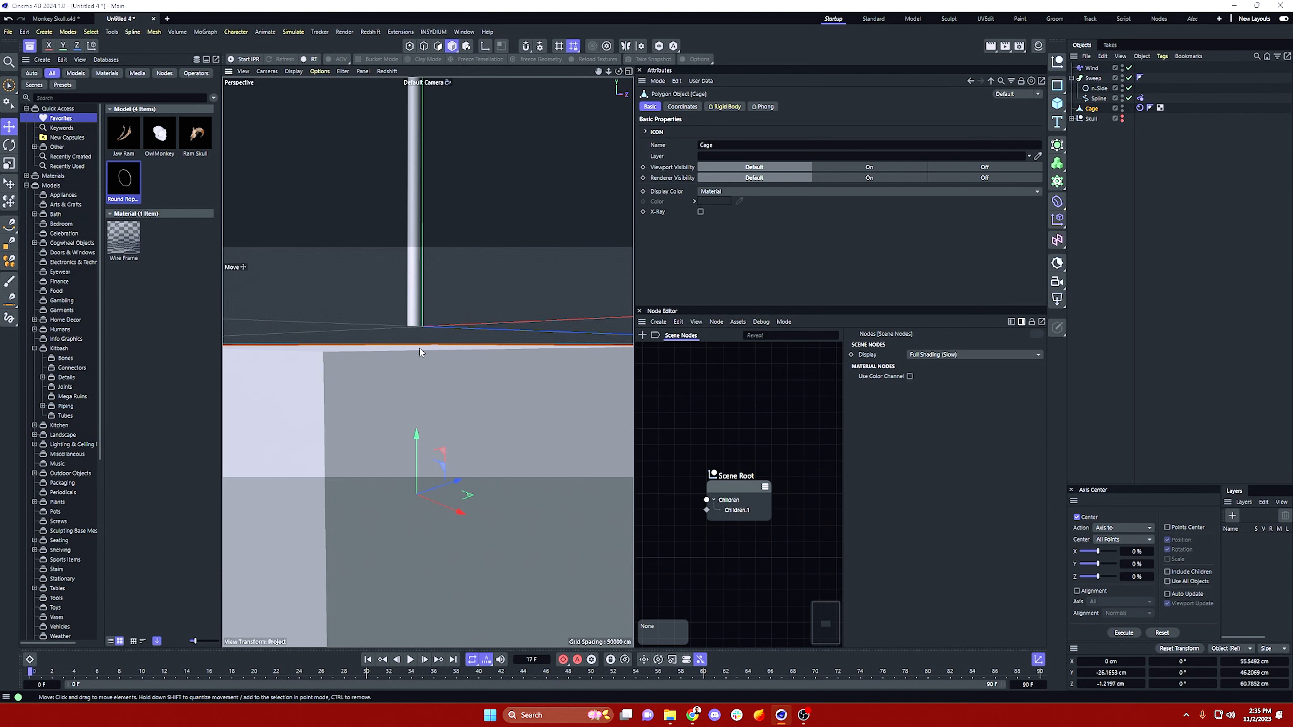
left_click_drag(417, 433, 418, 427)
left_click_drag(422, 341, 423, 350, "alt")
Step: Add a Connector simulation tag to the Spline inside the Sweep
left_click(421, 298)
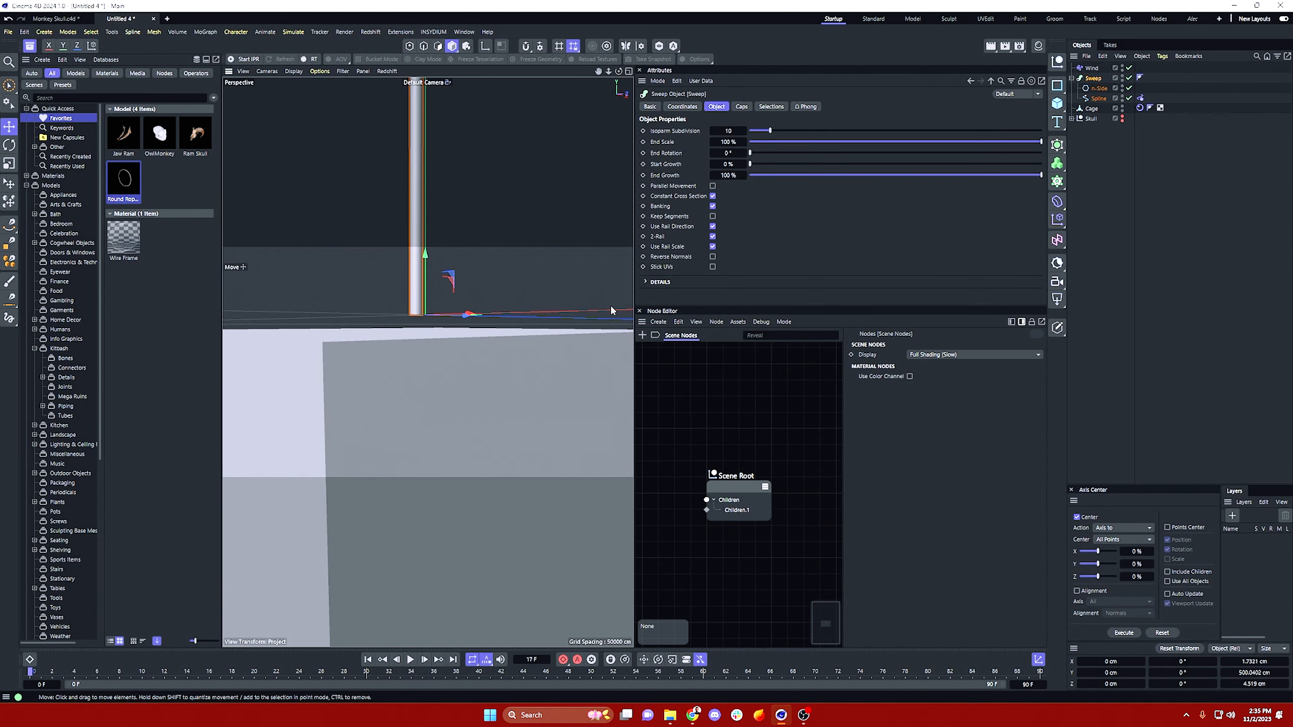
left_click(1098, 153)
right_click(1098, 99)
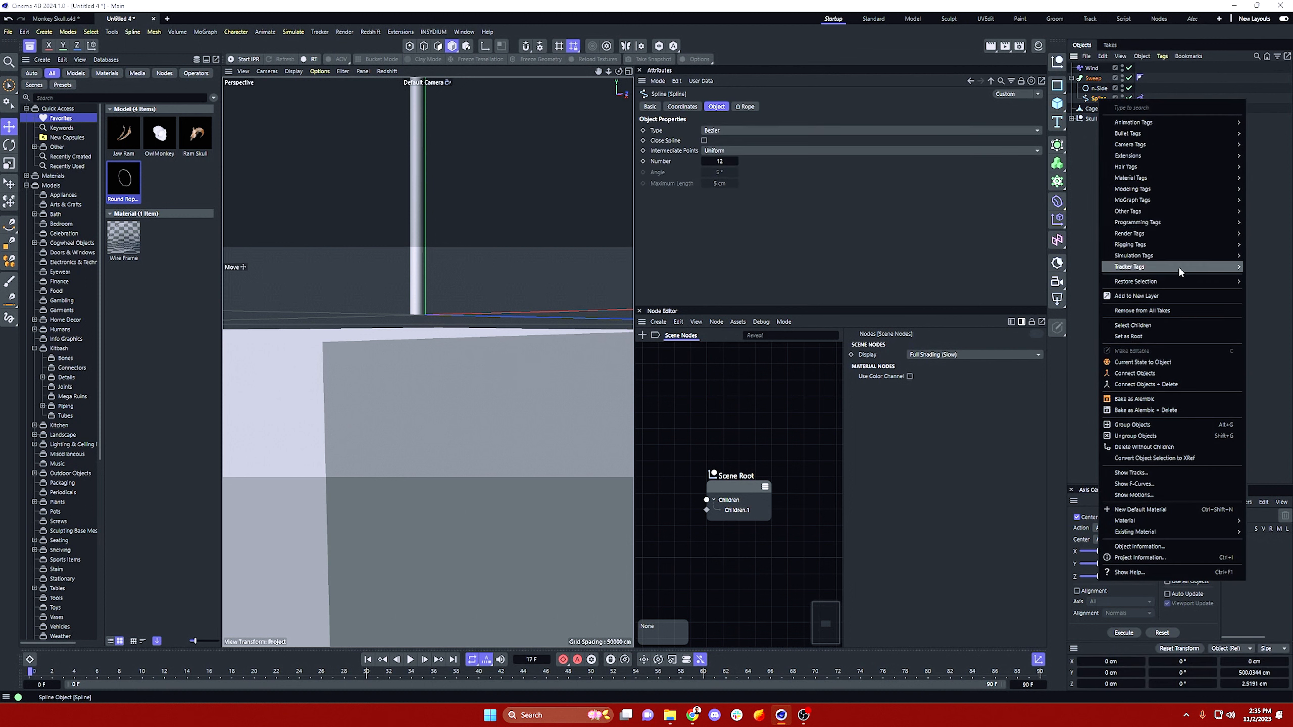
mouse_move(1178, 256)
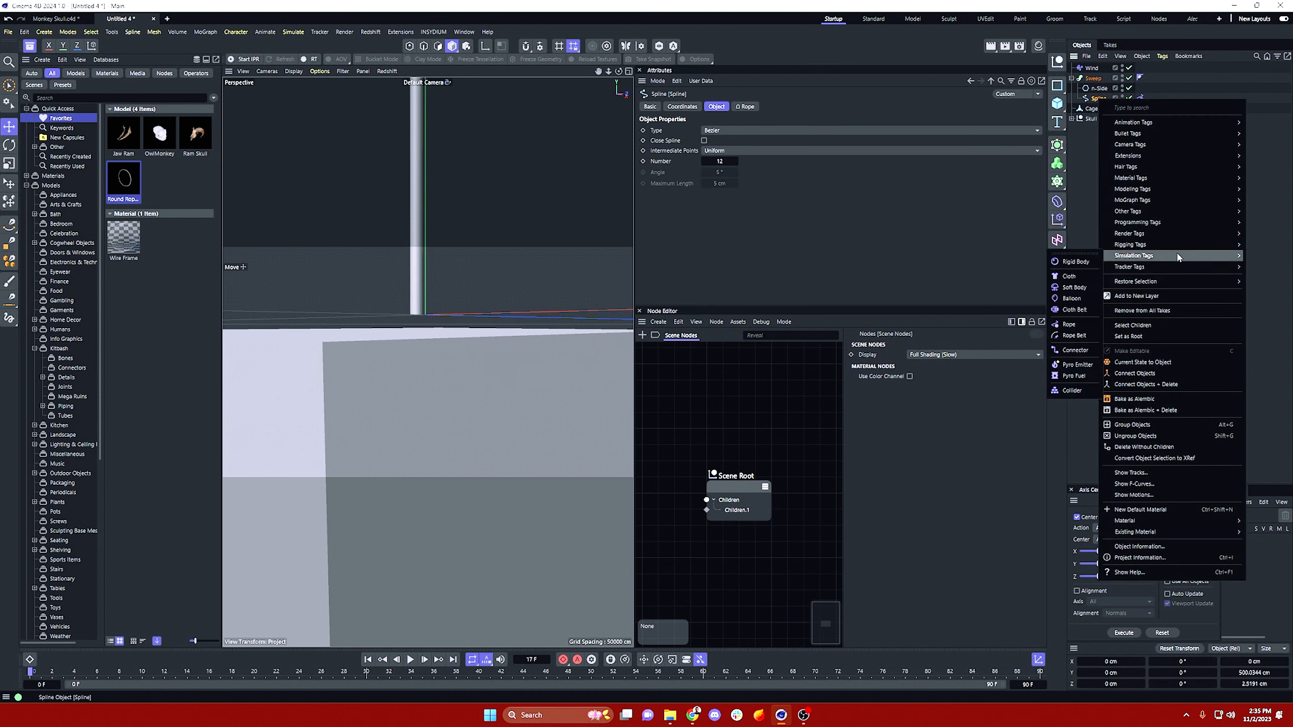
left_click(1074, 350)
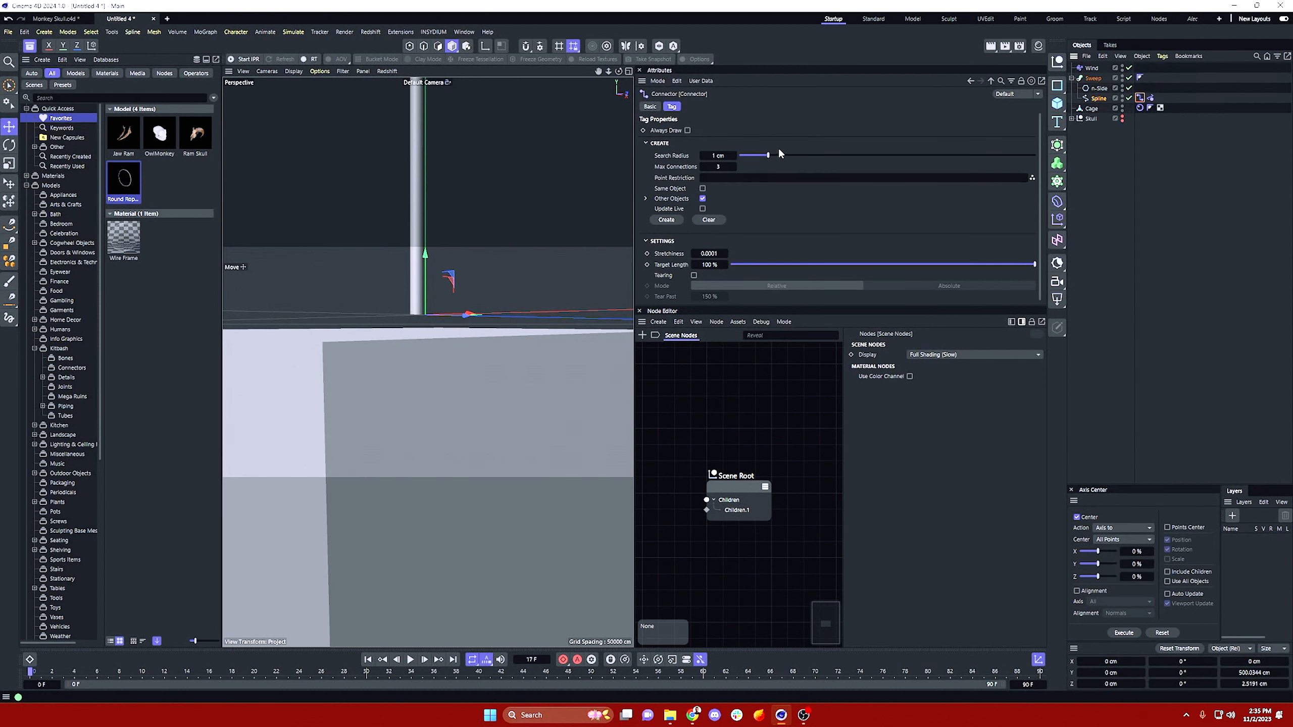
Step: Enable Update Live on the Connector tag and set its Search Radius to about 2.89 cm to reach the Cage
left_click_drag(767, 156, 758, 158)
left_click_drag(801, 160, 796, 158)
left_click_drag(747, 156, 786, 164)
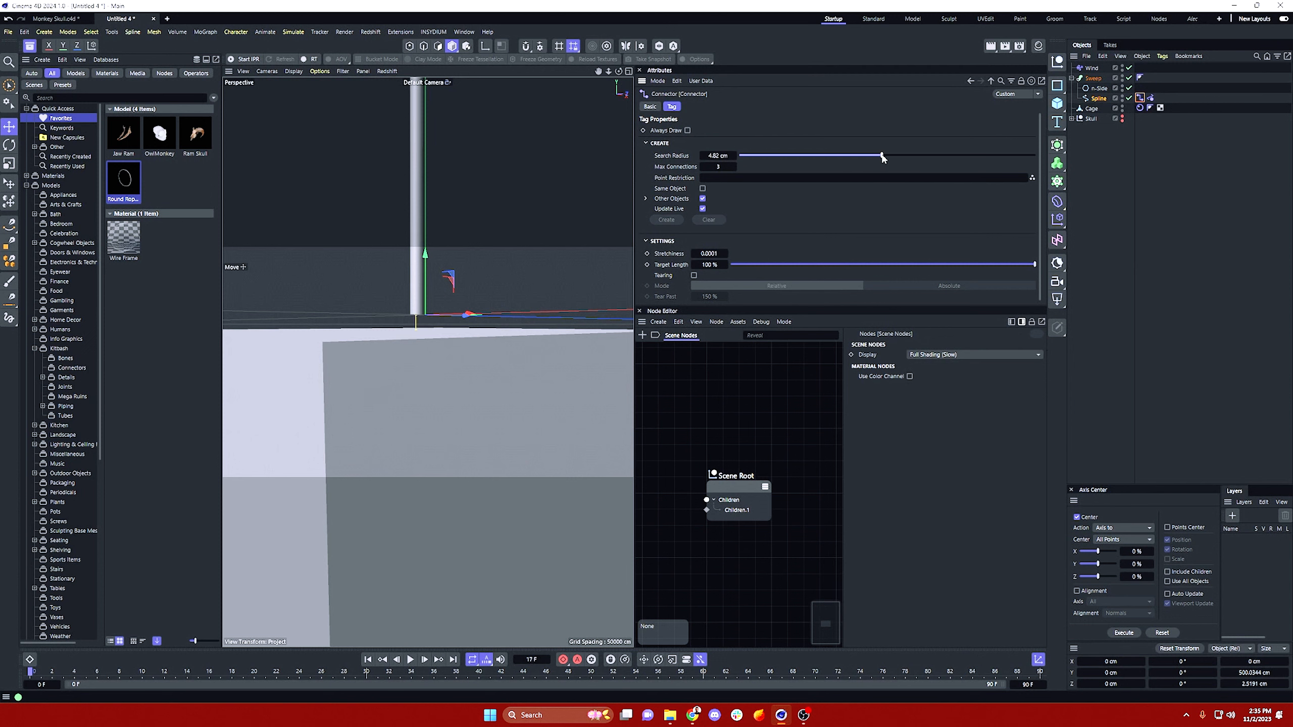
left_click_drag(867, 163, 768, 162)
left_click_drag(427, 261, 424, 268)
Step: Select the Spline's lower end point in point mode and set the viewport display to Lines
left_click(726, 178)
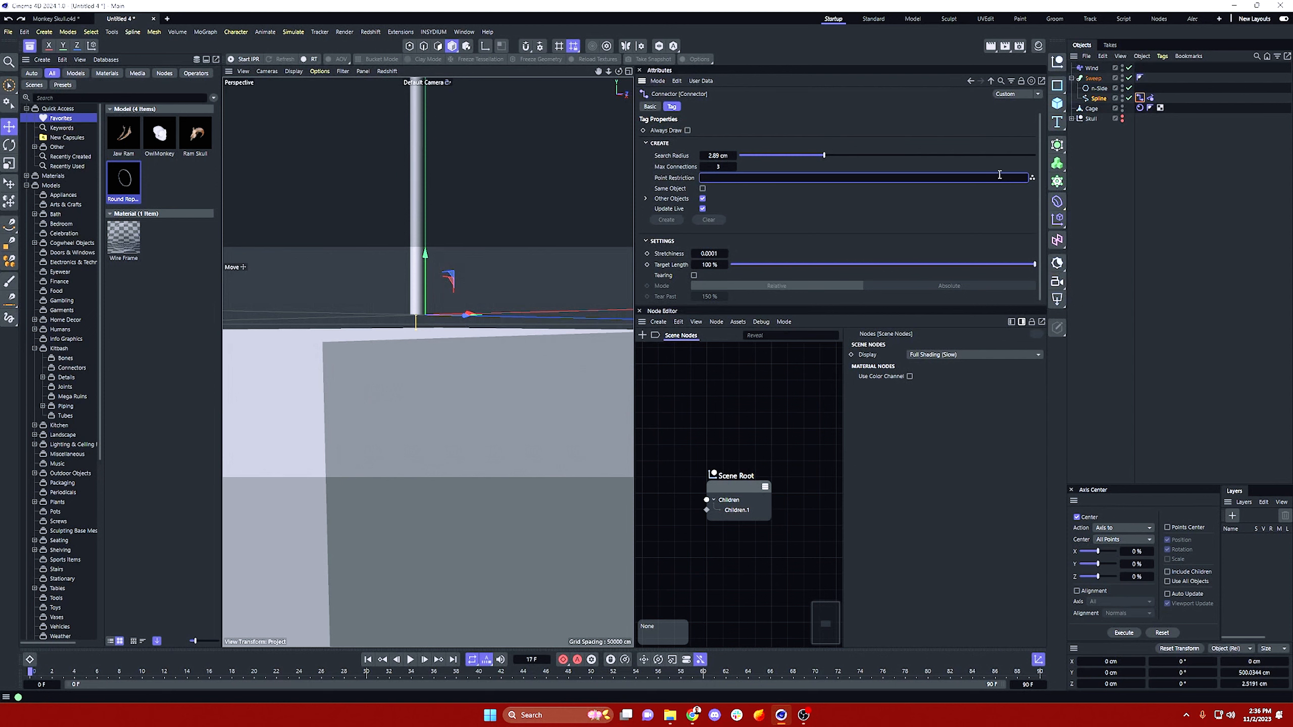
left_click(1099, 99)
left_click(409, 46)
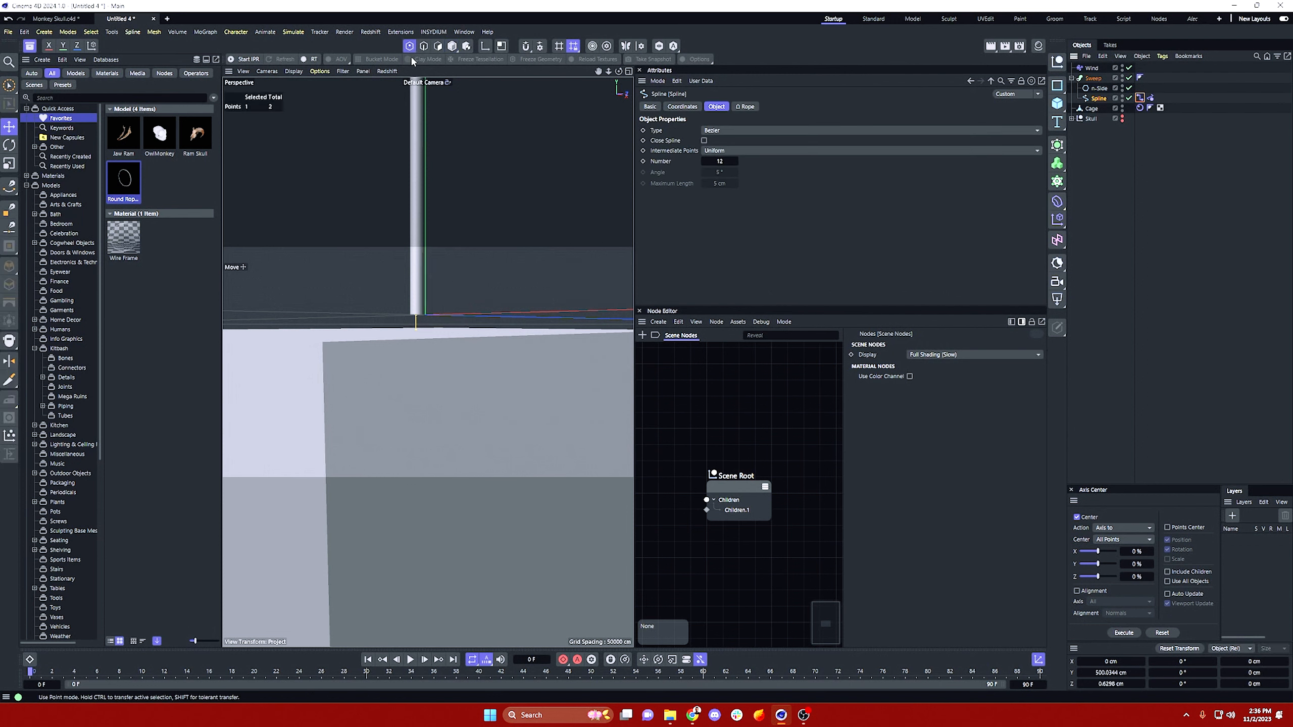
left_click(417, 315)
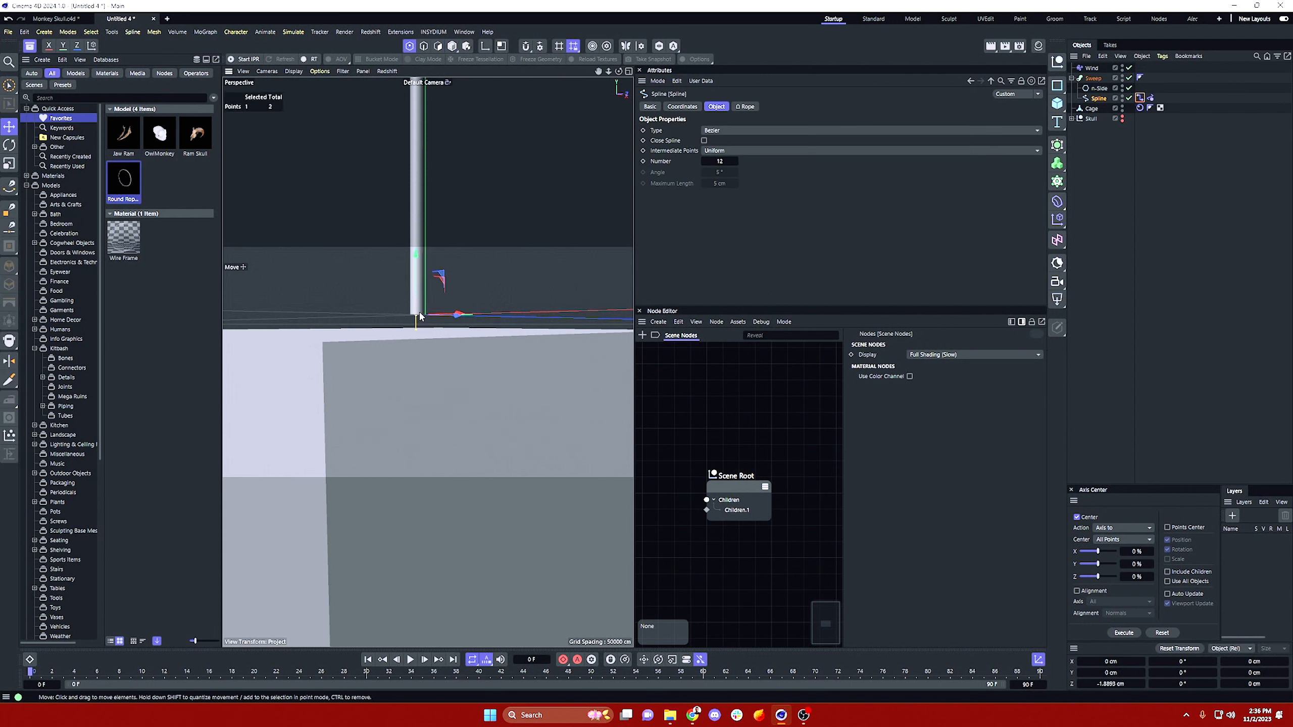
left_click(286, 73)
left_click(305, 184)
scroll(348, 367, "up", 3)
left_click_drag(351, 369, 419, 331, "alt")
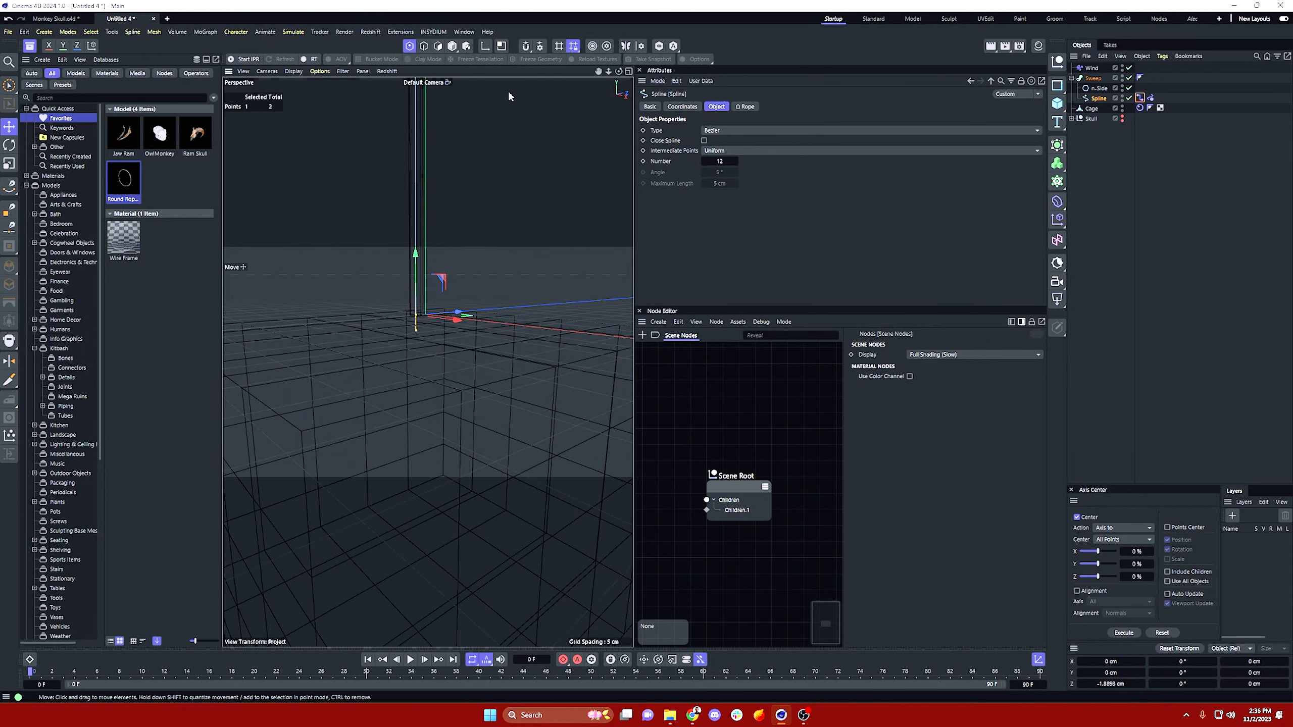
Step: Store the selected end point as a point selection and assign it as the Connector tag's Point Restriction
left_click(90, 32)
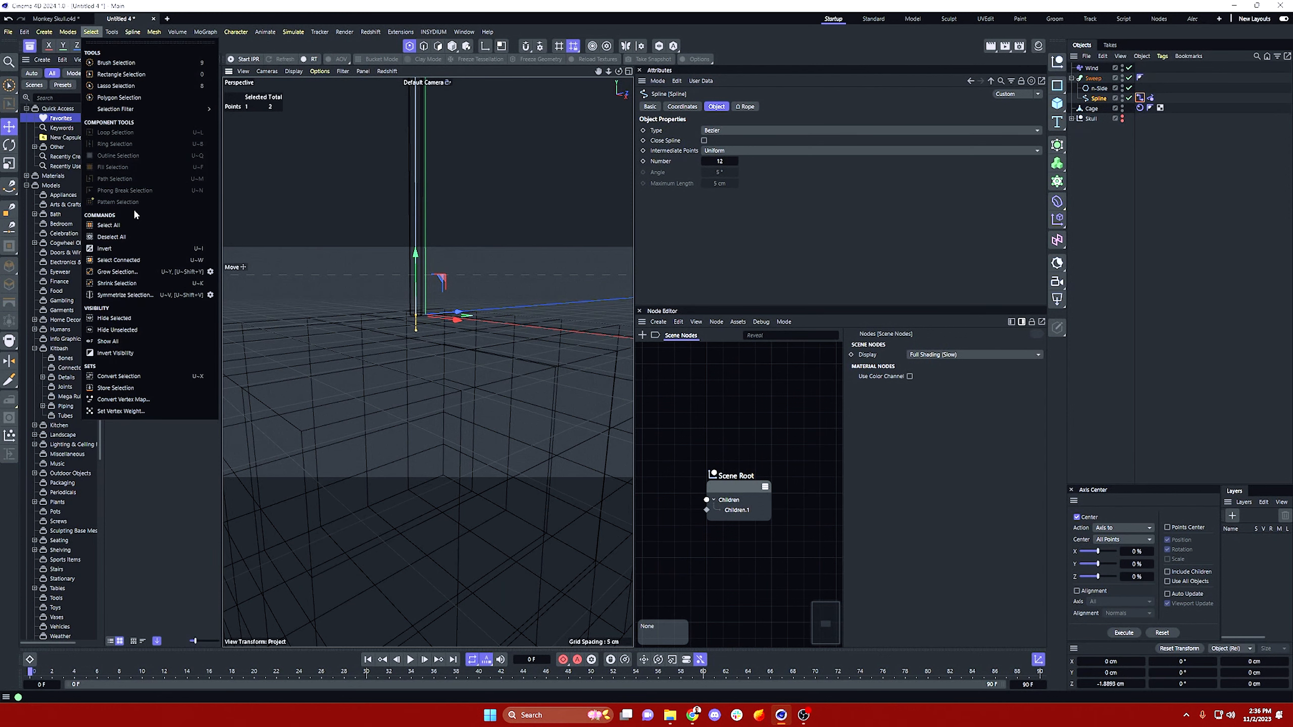
left_click(119, 387)
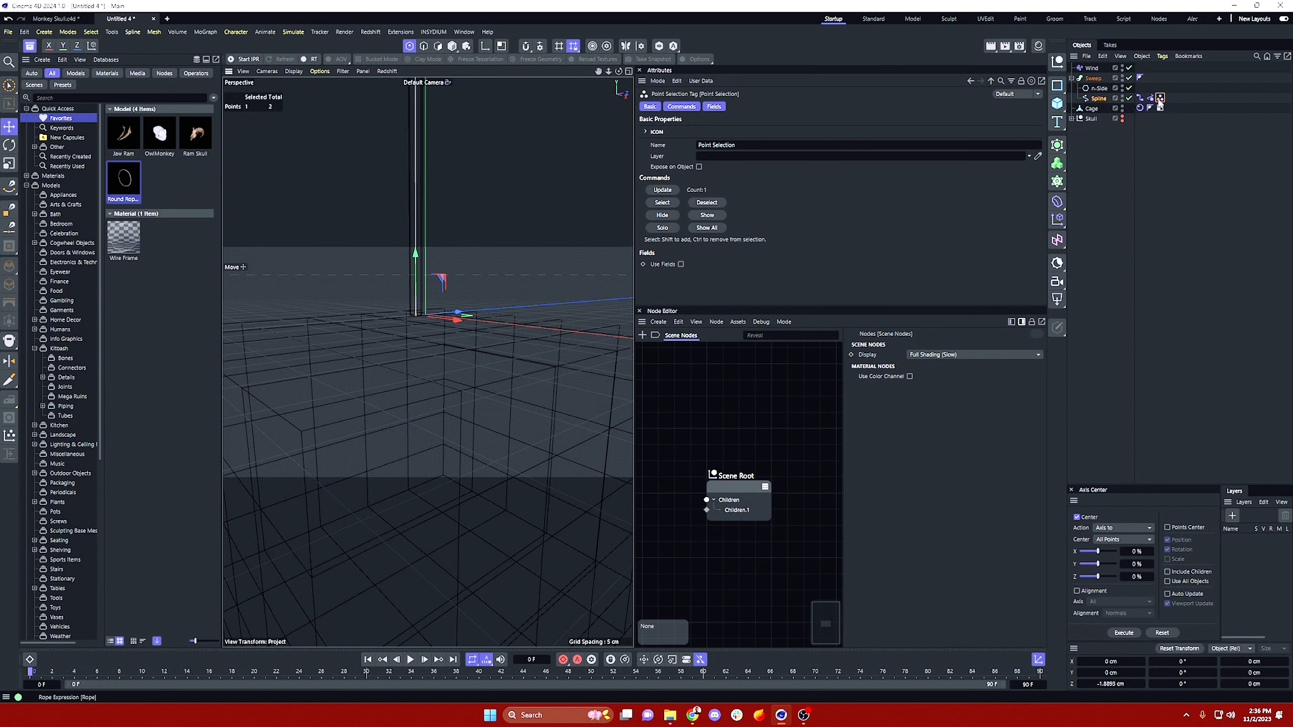
left_click(1140, 98)
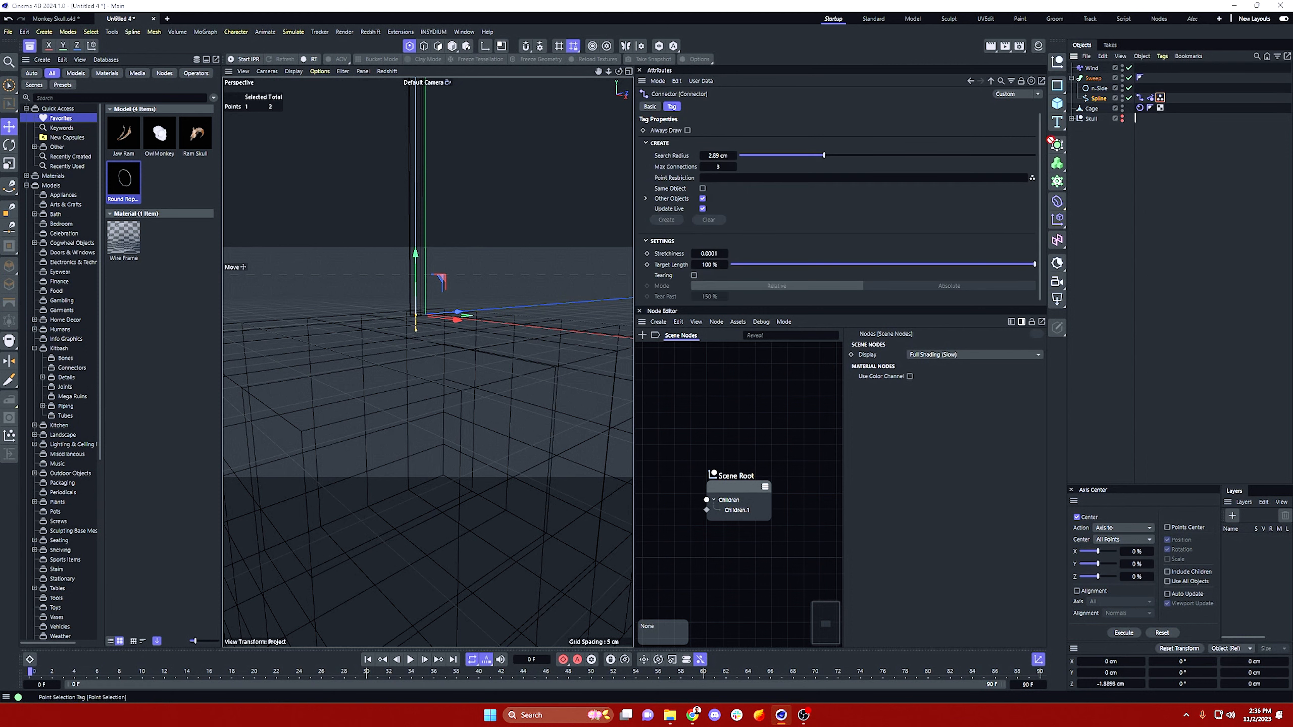
left_click_drag(949, 185, 948, 179)
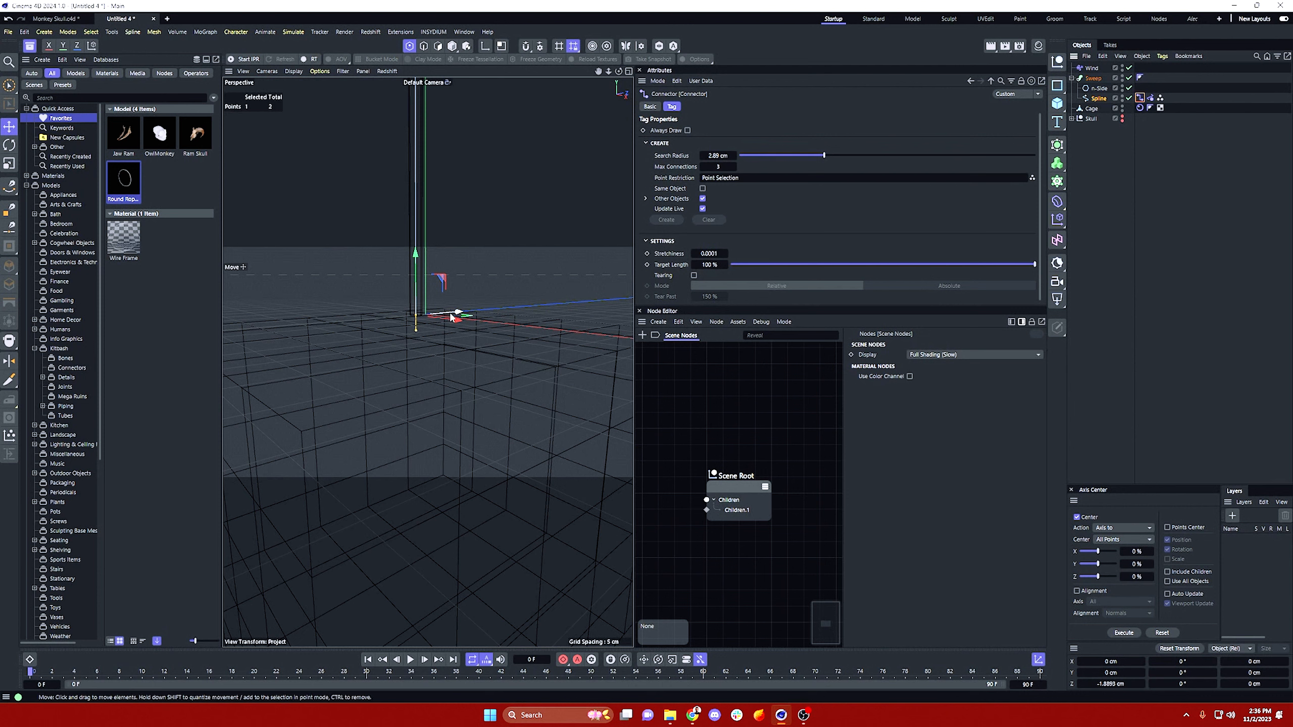
Step: Set the Connector's Max Connections to 1 and its Search Radius to about 2.61 cm
left_click(703, 167)
left_click(704, 167)
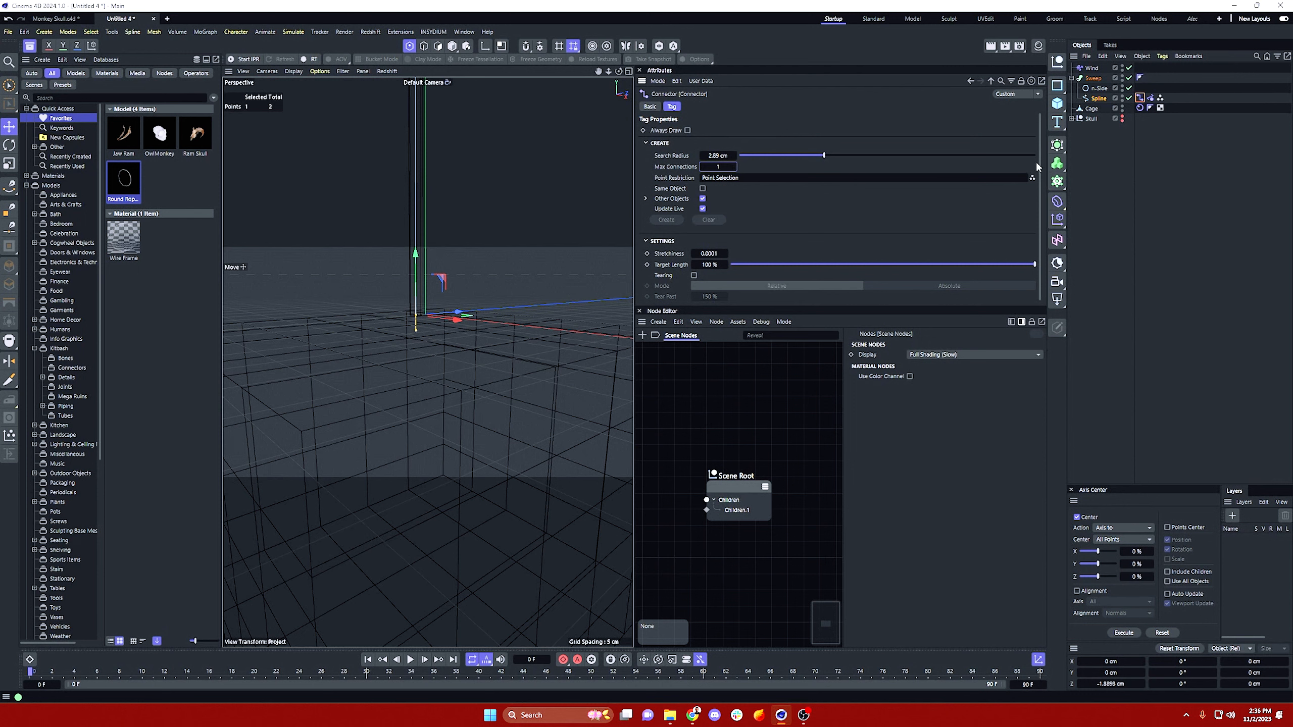
mouse_move(814, 155)
left_mouse_down()
mouse_move(799, 156)
mouse_move(817, 156)
left_mouse_up()
left_click_drag(1134, 146, 1147, 148)
left_click(1090, 152)
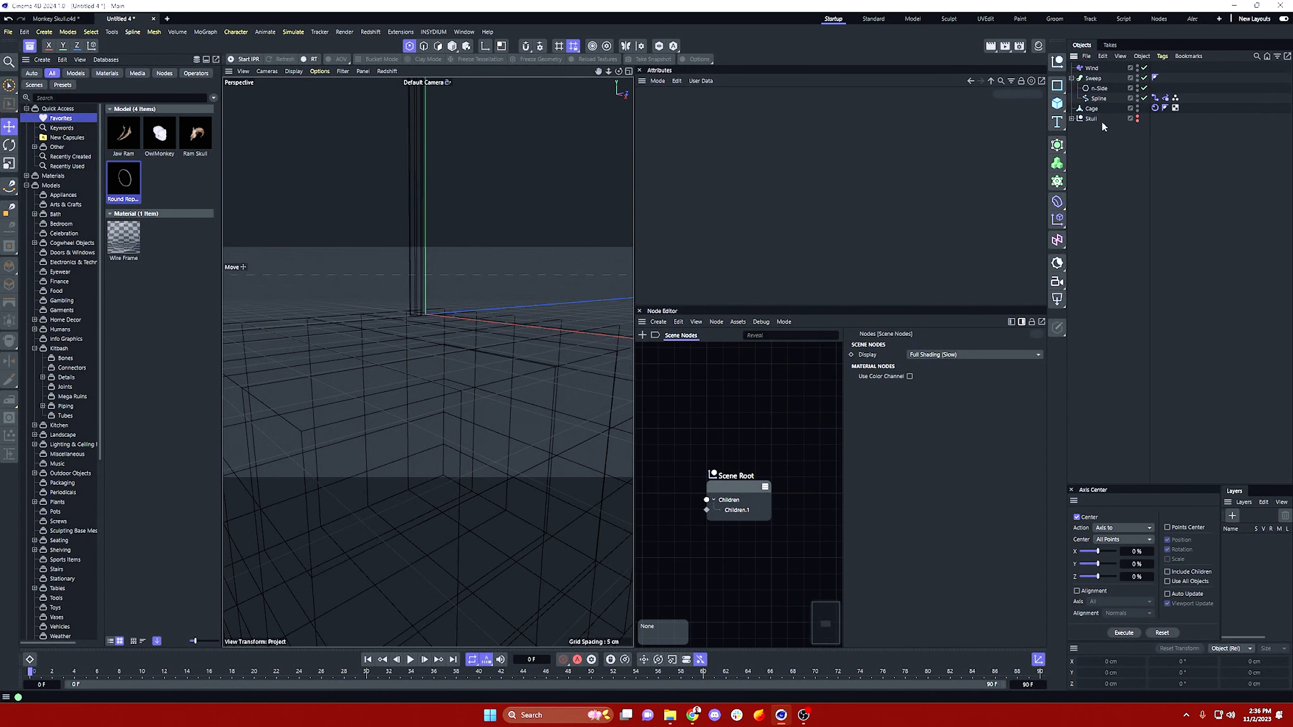
Step: Deselect the Cage's Rigid Body tag and set the viewport display to Gouraud Shading (Lines)
left_click(1154, 108)
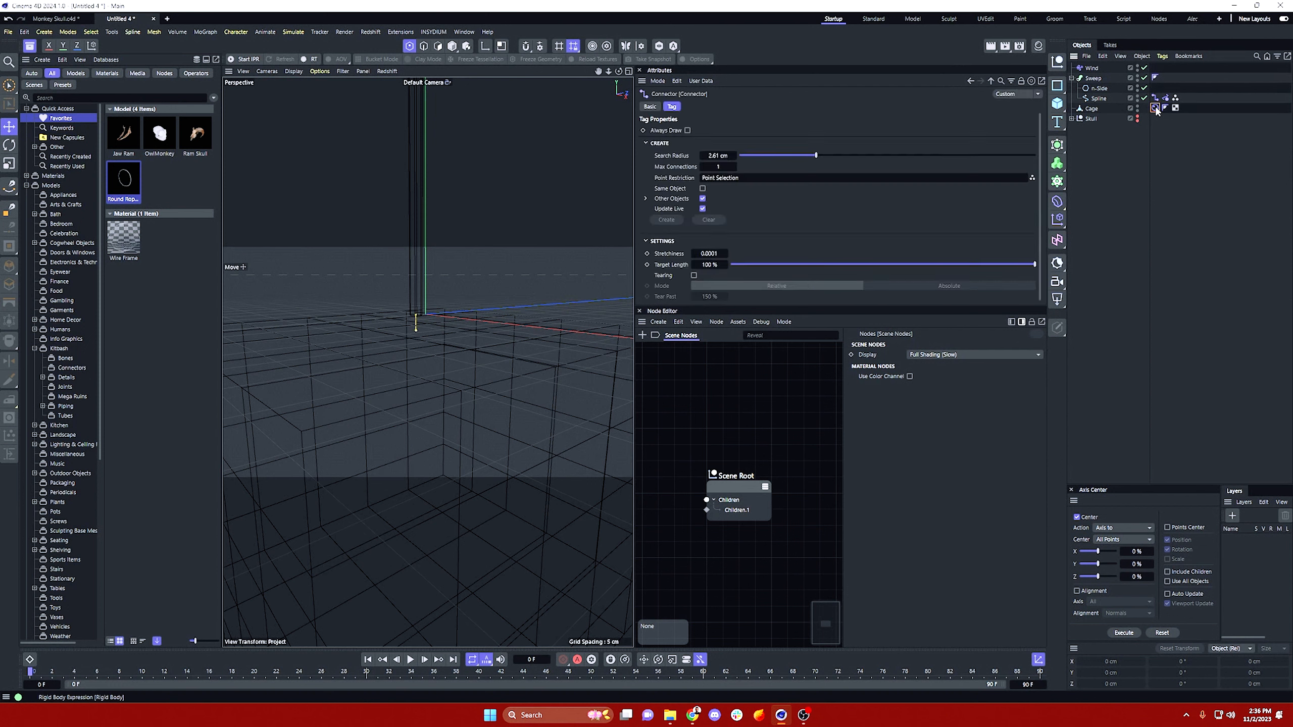
left_click(1154, 108)
left_click(1108, 144)
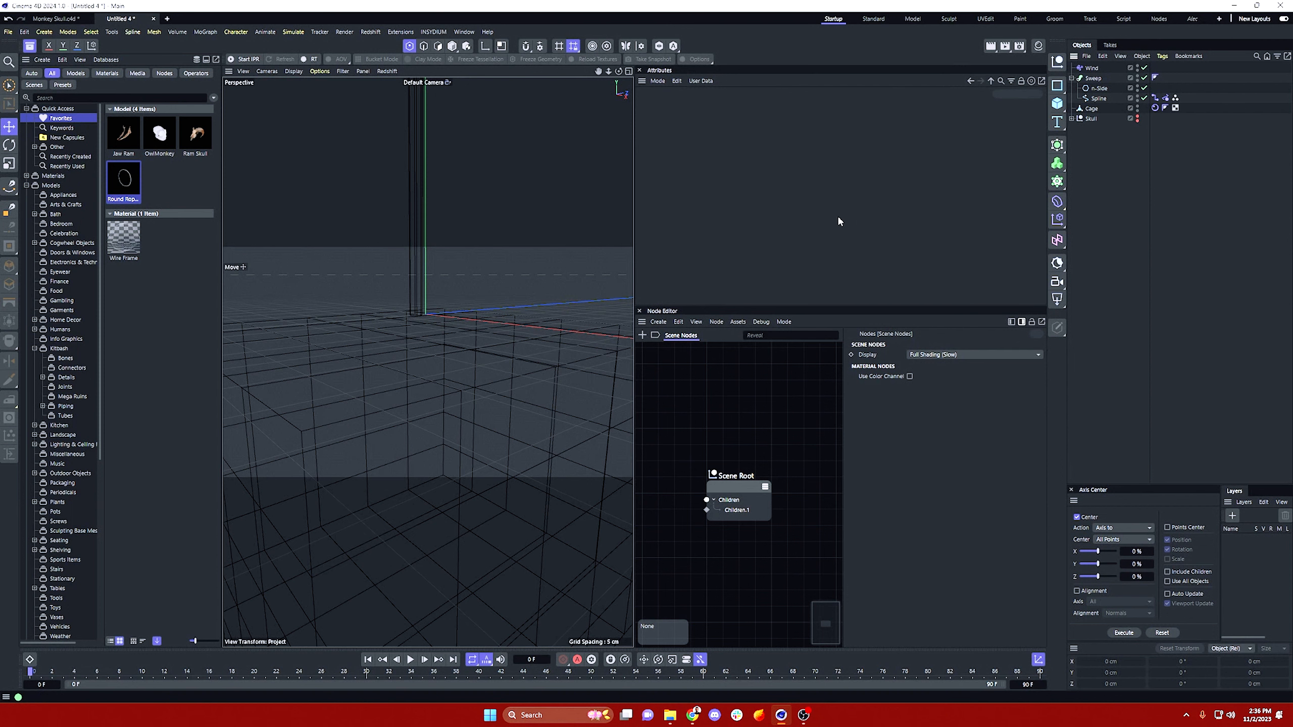
left_click(294, 72)
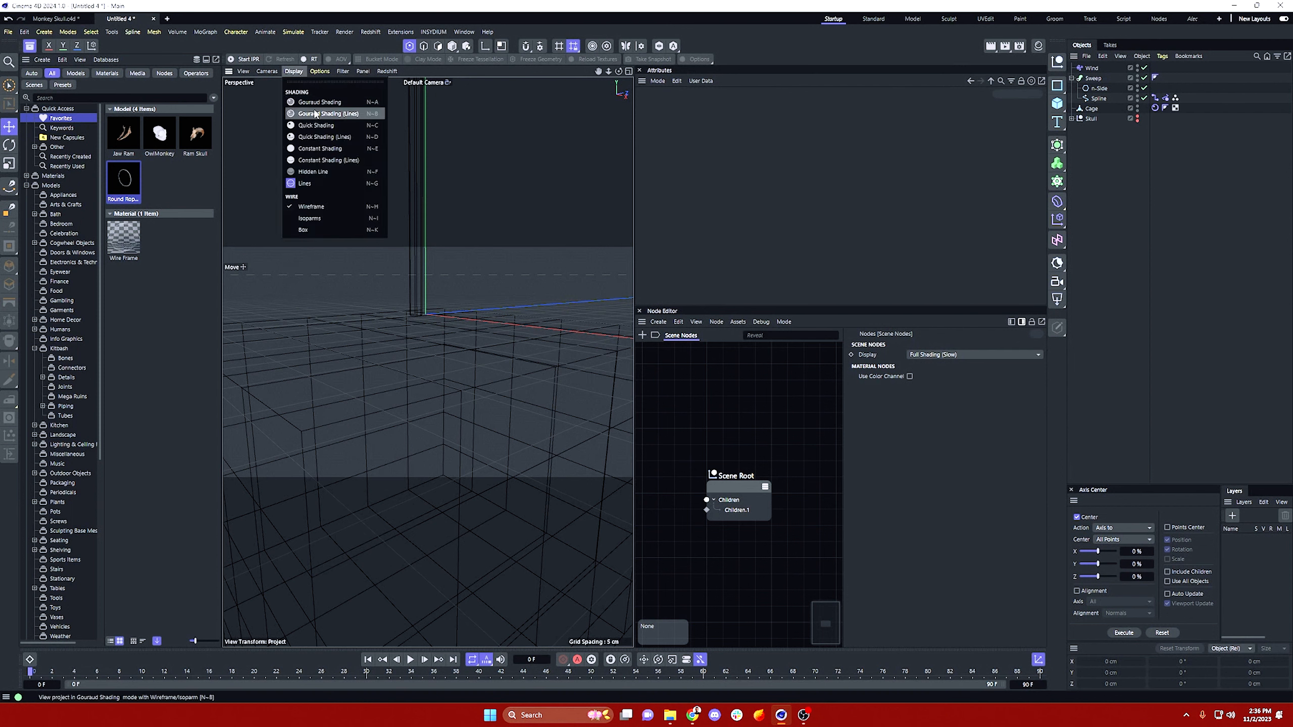
left_click(314, 106)
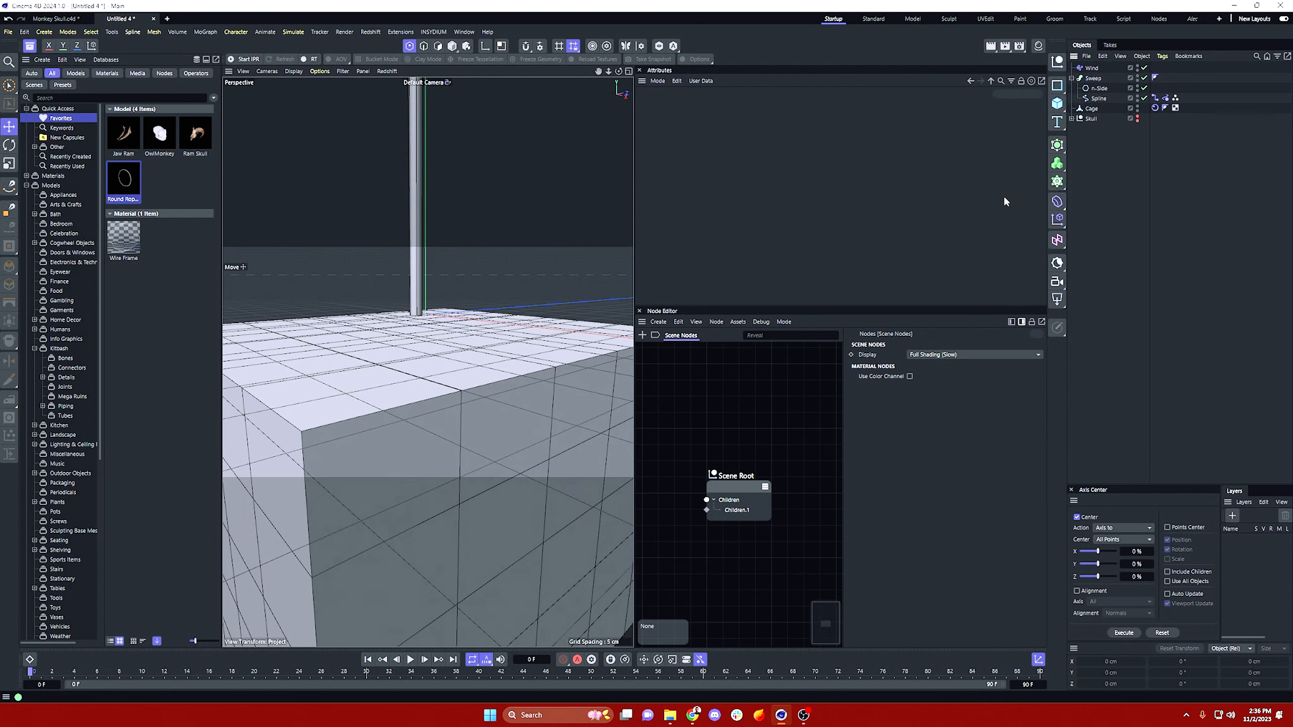
scroll(442, 329, "down", 5)
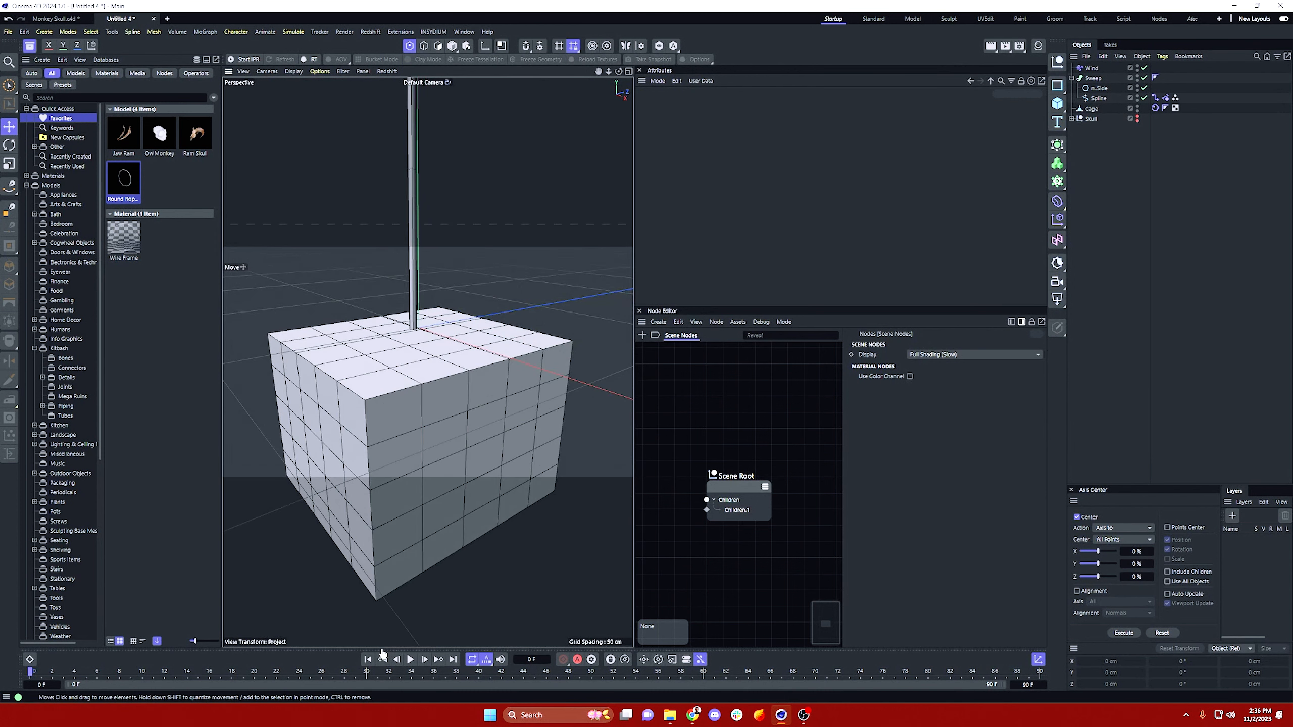
Step: Play the simulation and check from a lower angle how the Cage swings on the rope
left_click(410, 660)
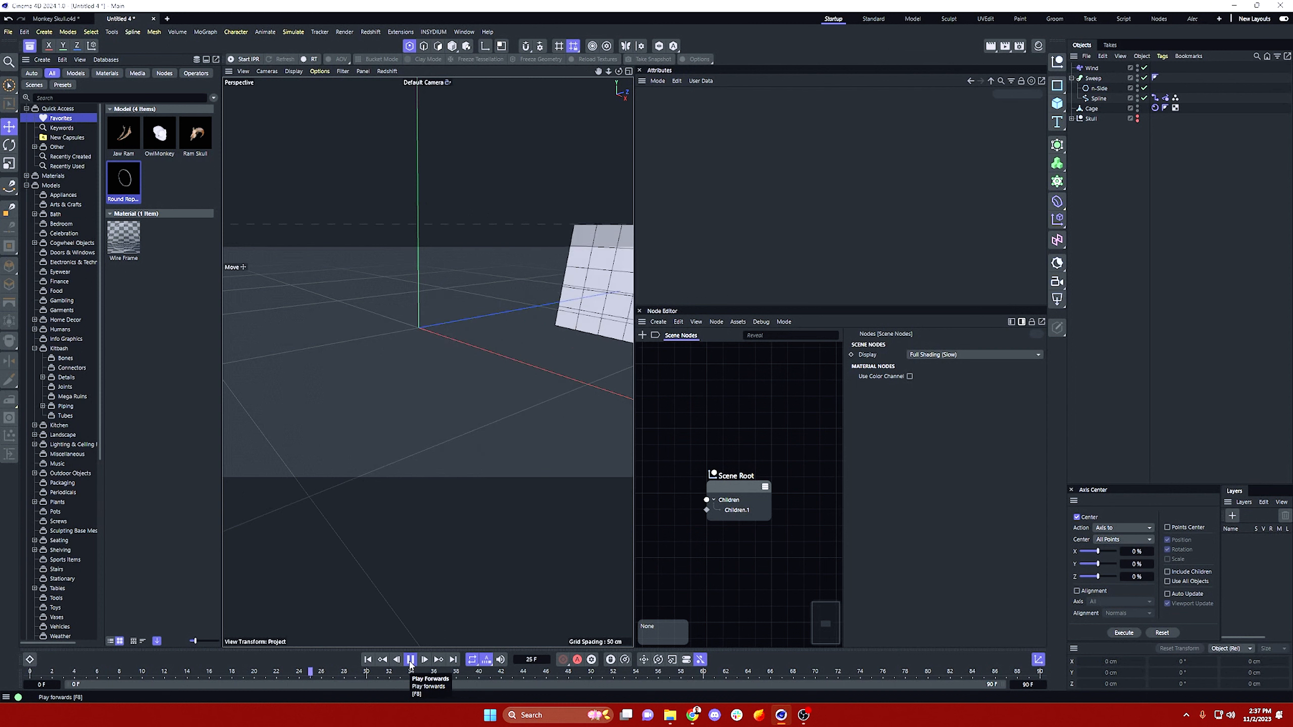
left_click(410, 659)
left_click_drag(470, 420, 425, 354, "alt")
left_click(409, 659)
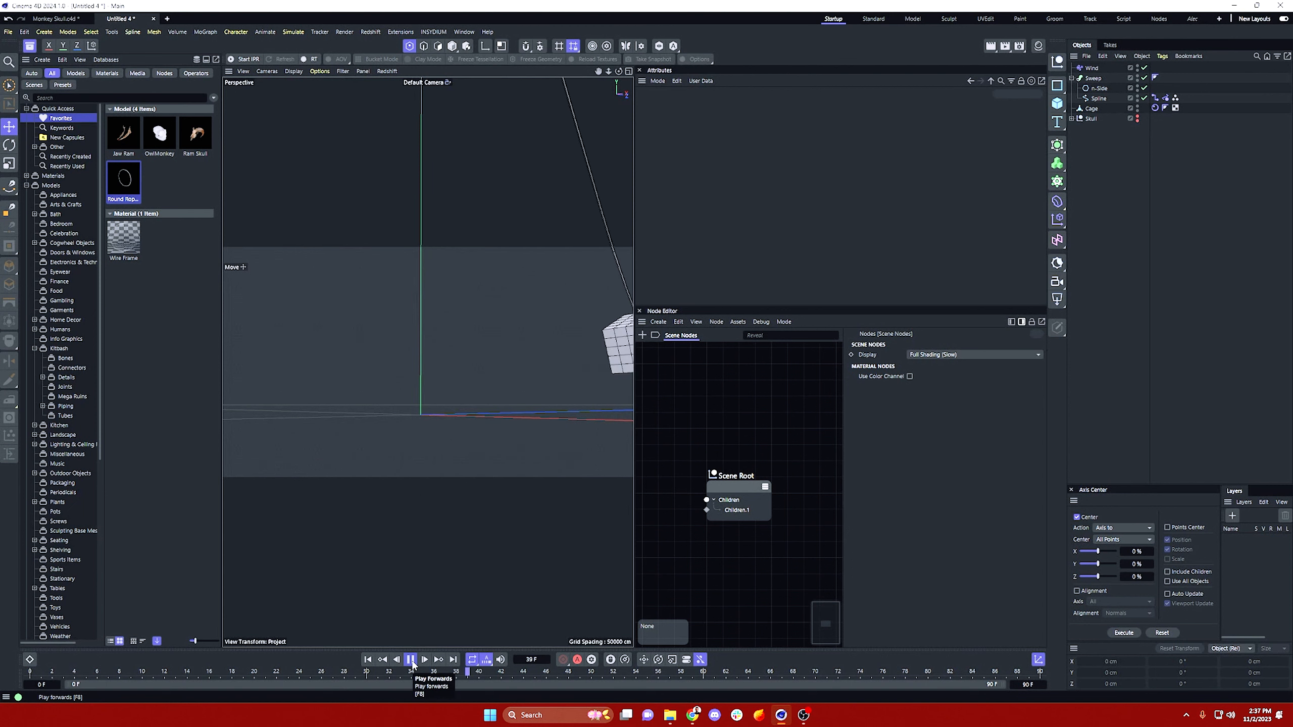
Step: Disable the Wind object and replay the simulation from the first frame to check how the Cage hangs without wind
left_click(410, 659)
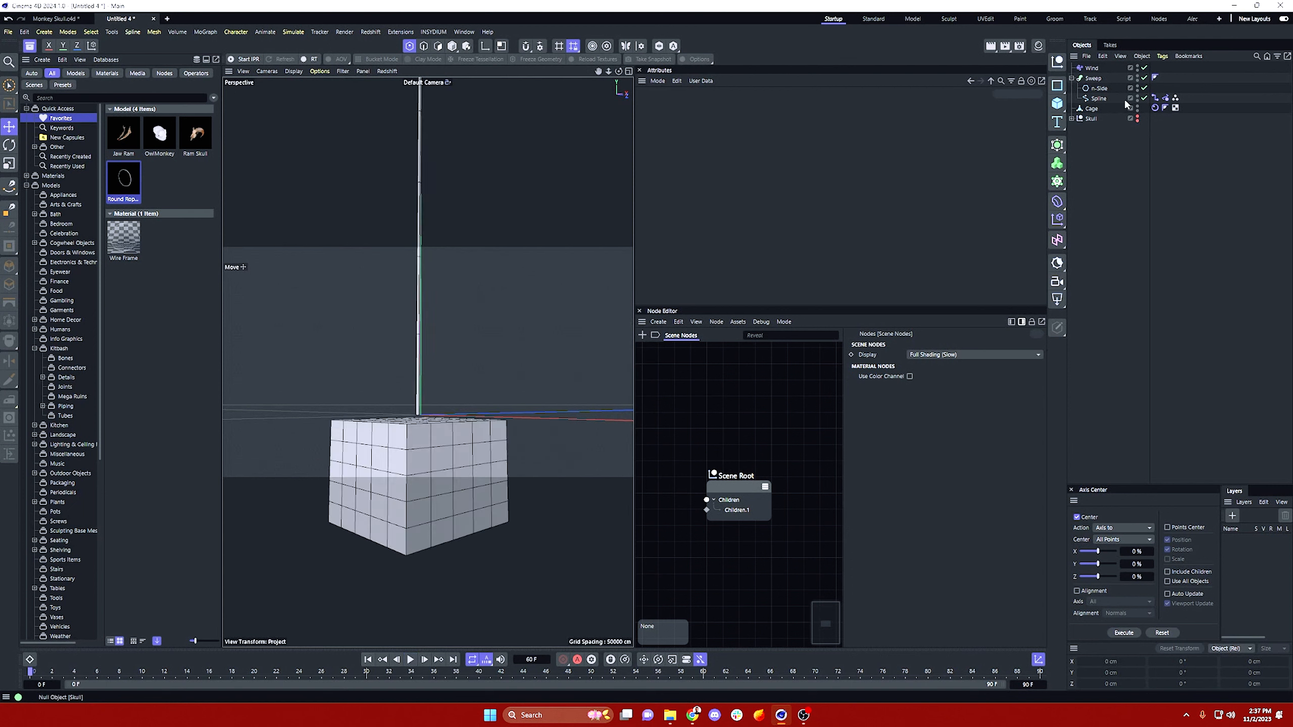
left_click(1144, 68)
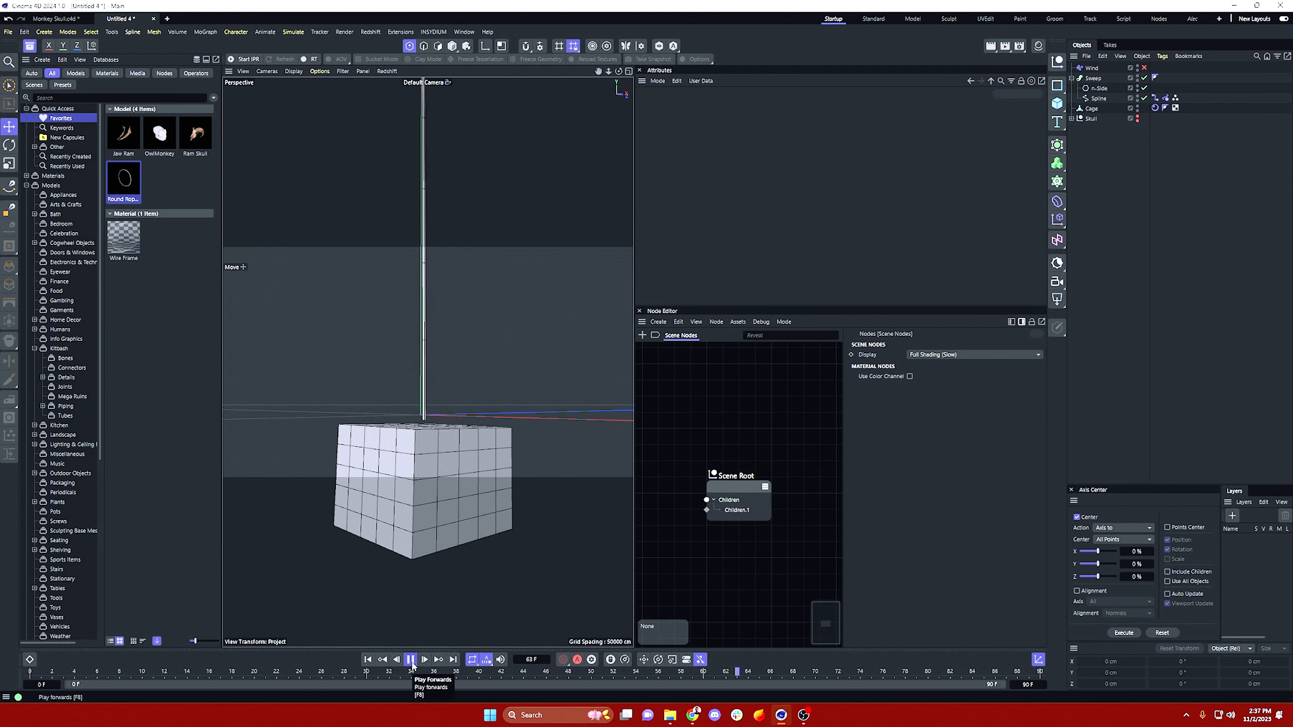
left_click(410, 659)
left_click(368, 660)
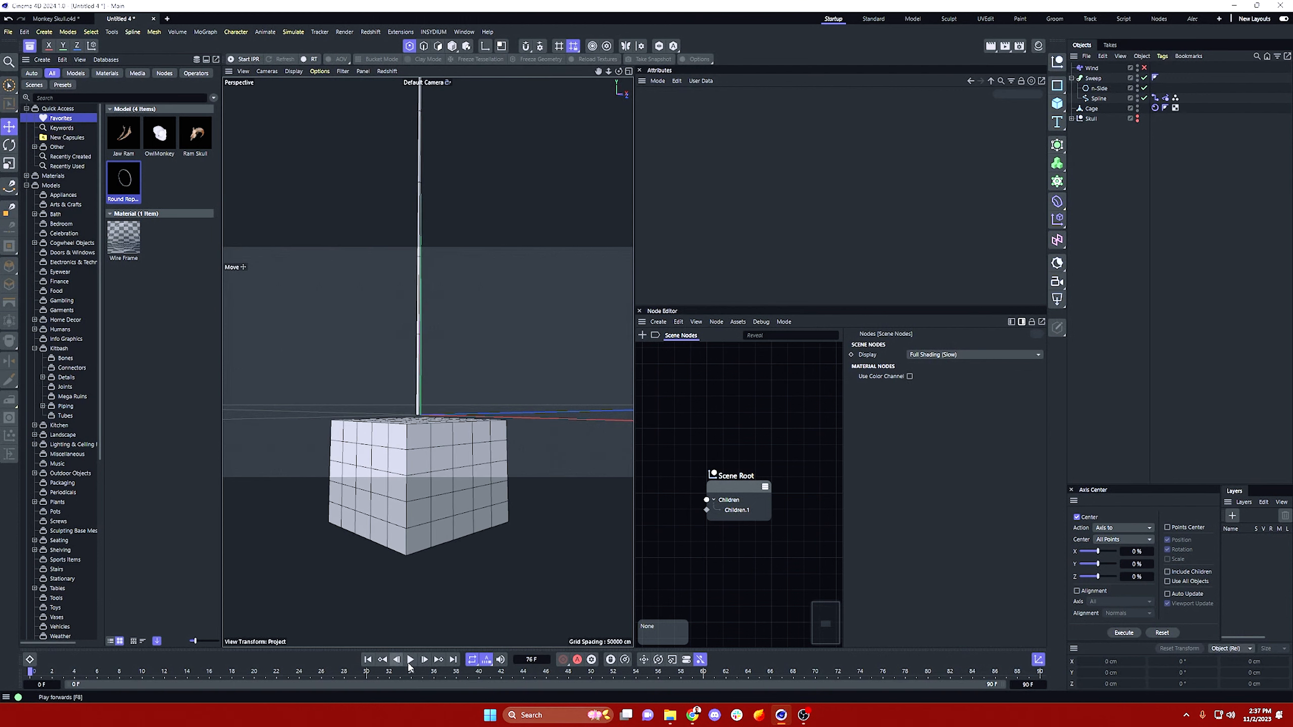
scroll(442, 421, "up", 5)
left_click(413, 661)
left_click(411, 661)
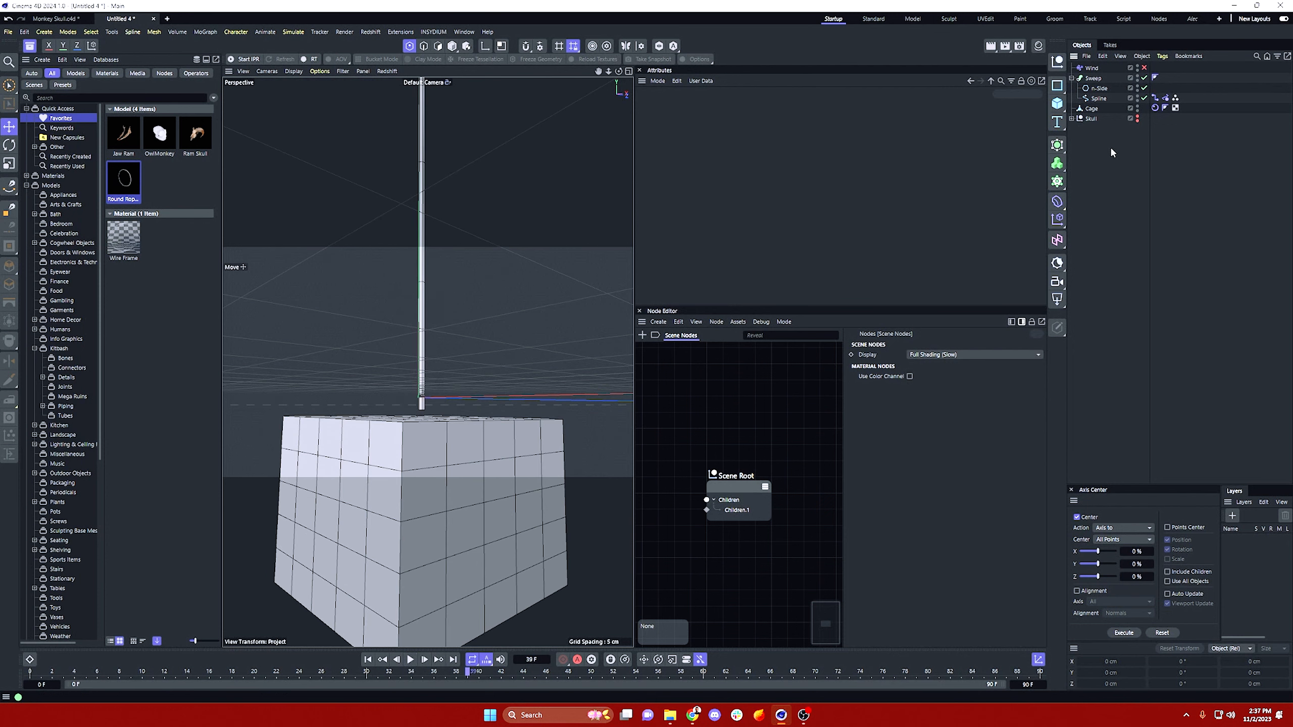
Step: Set the Substeps in the project's simulation settings to 40 and replay the simulation
key("ctrl+d")
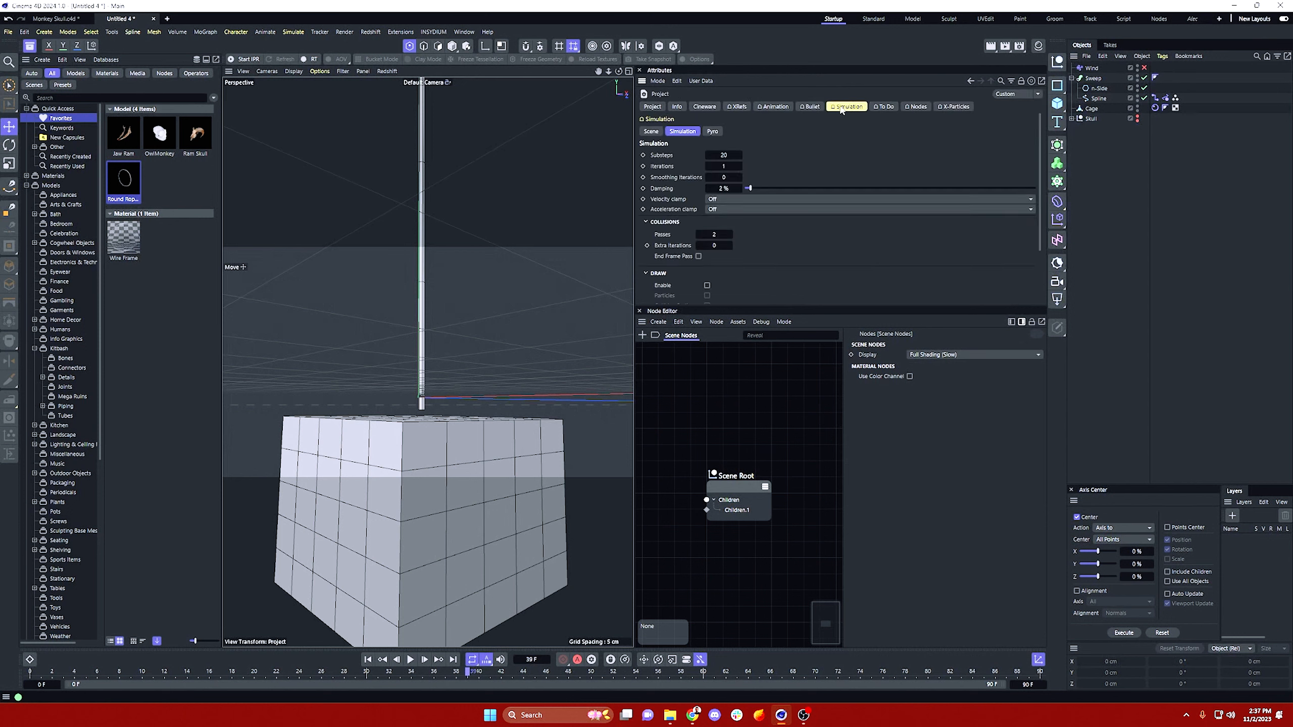
left_click(24, 32)
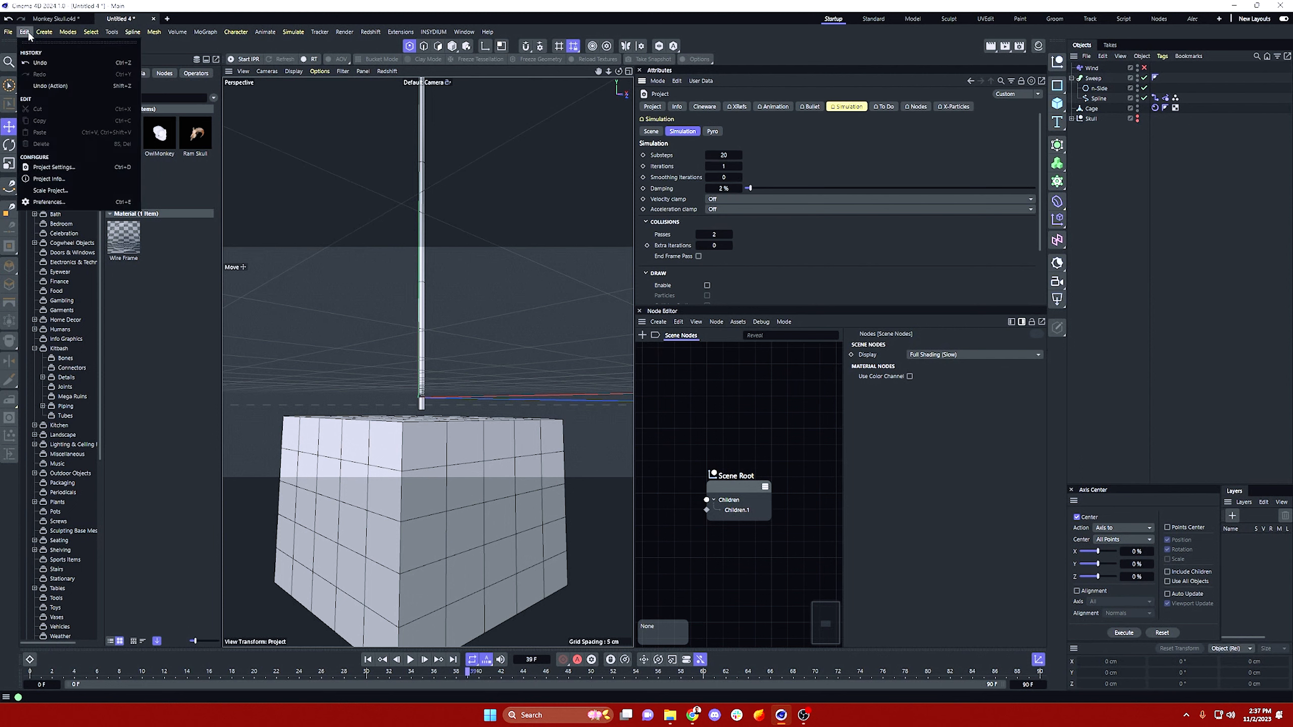
left_click(53, 167)
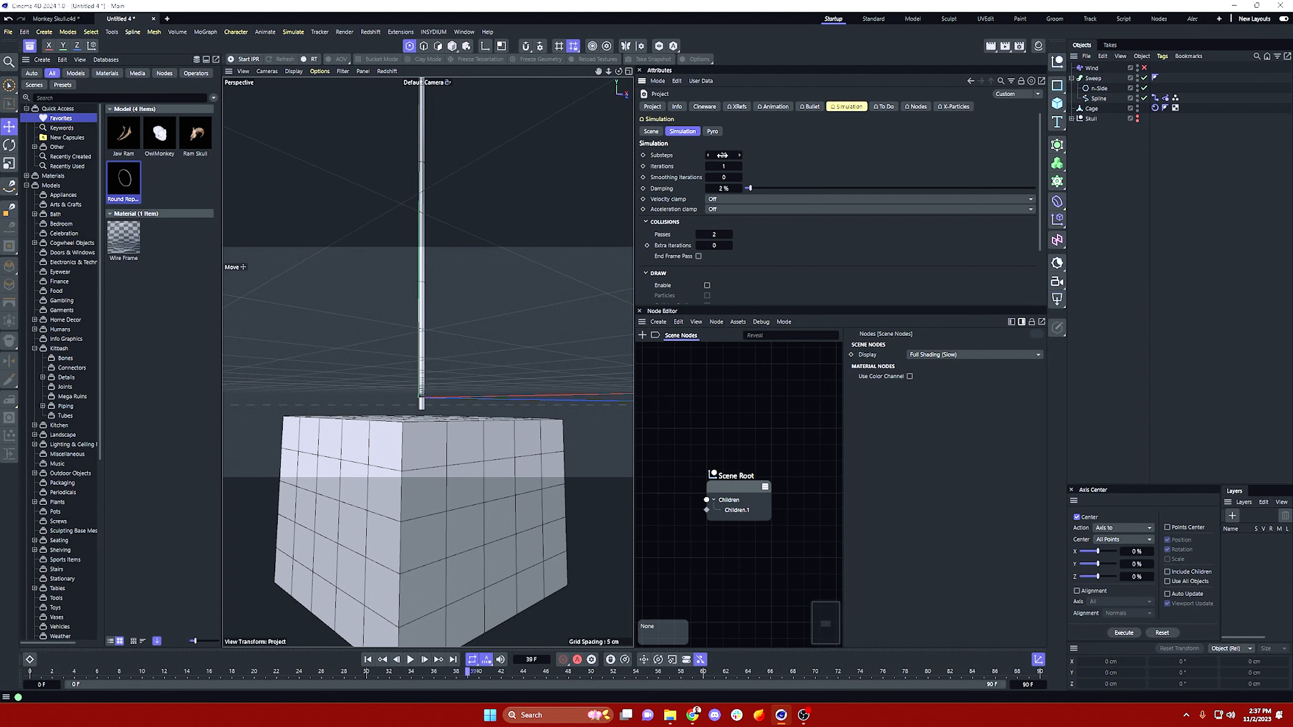
type("40")
key("Return")
left_click(410, 660)
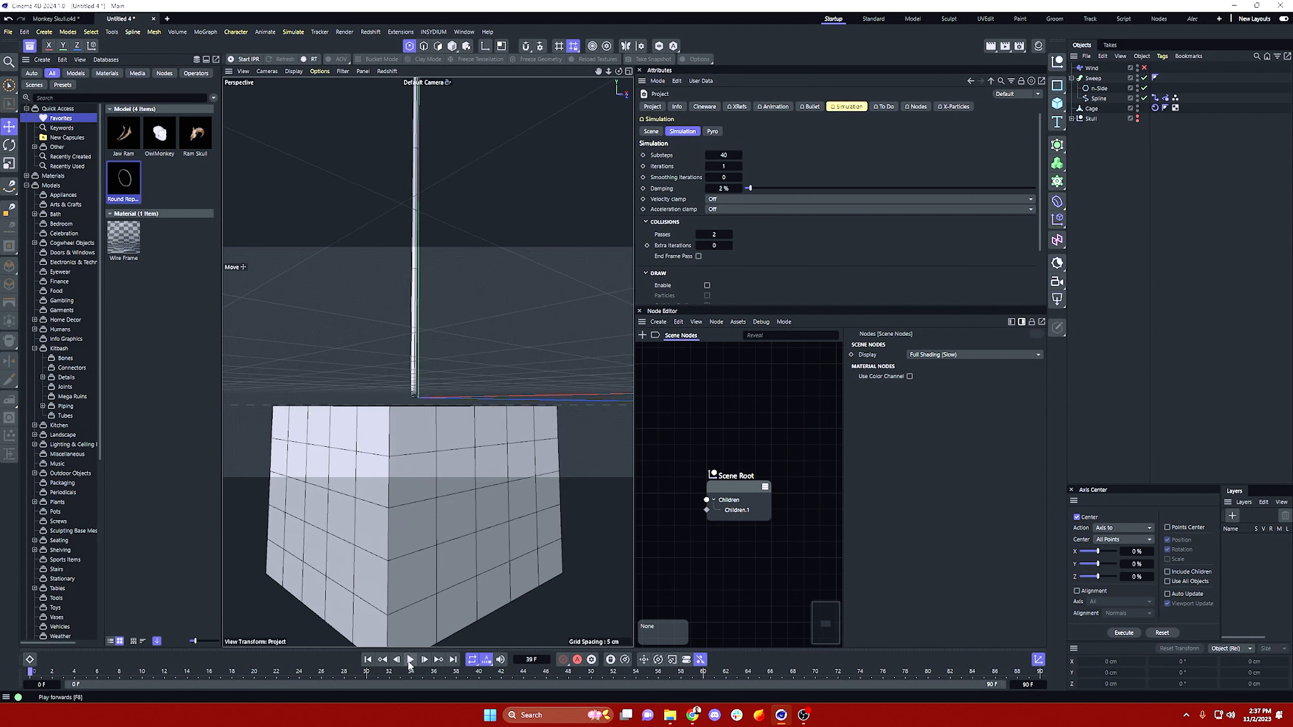
left_click(409, 660)
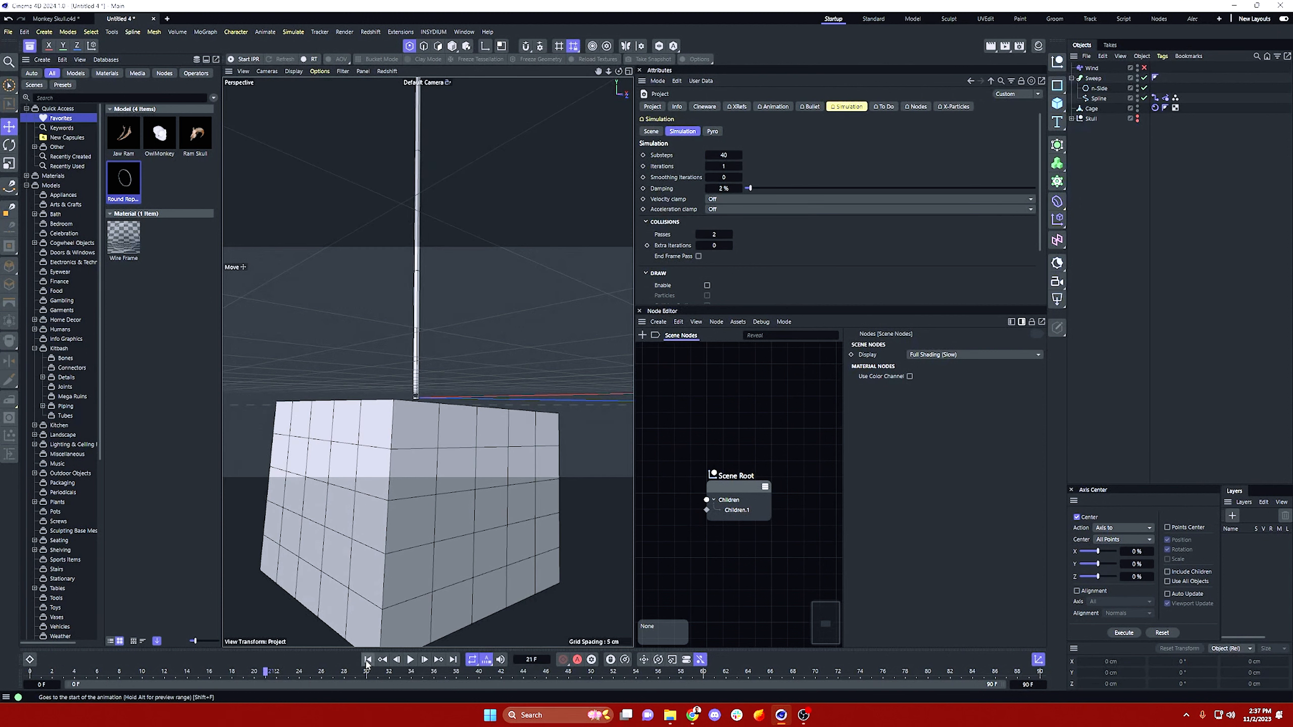
Step: Try 120 simulation Substeps and replay the animation from the first frame
left_click(732, 155)
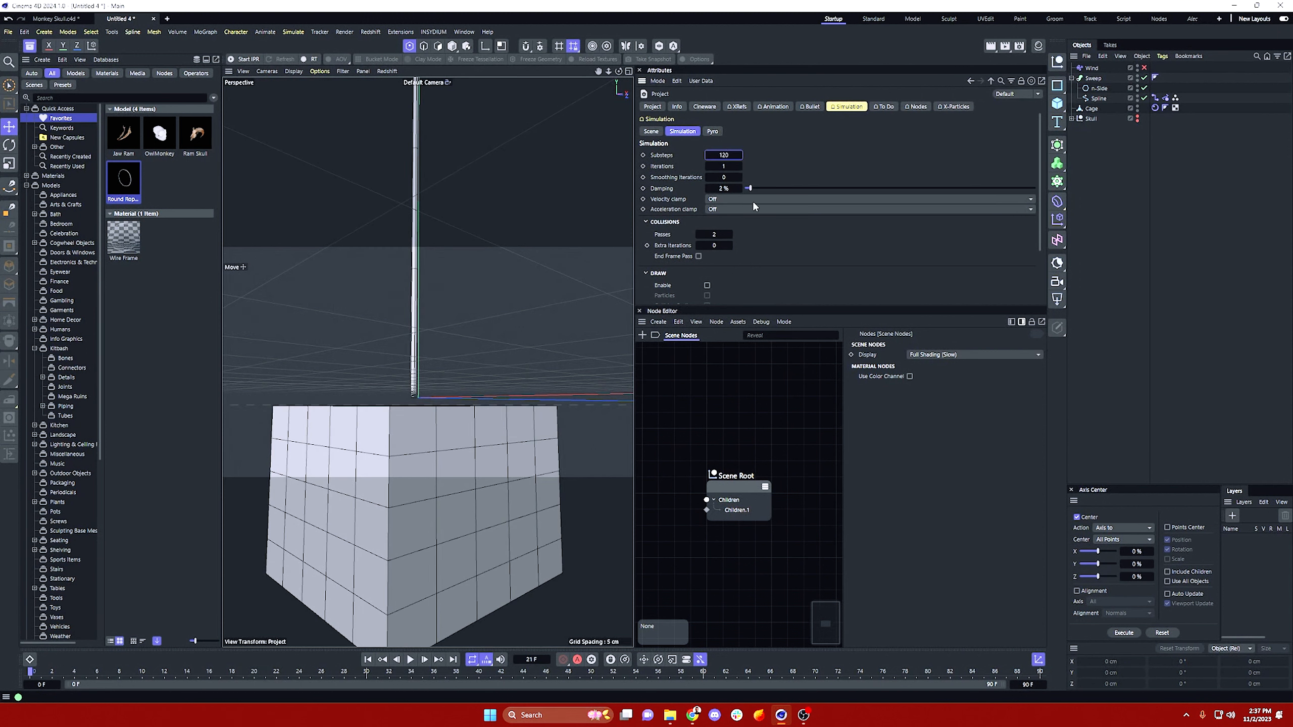
key("Return")
left_click(367, 660)
left_click(412, 660)
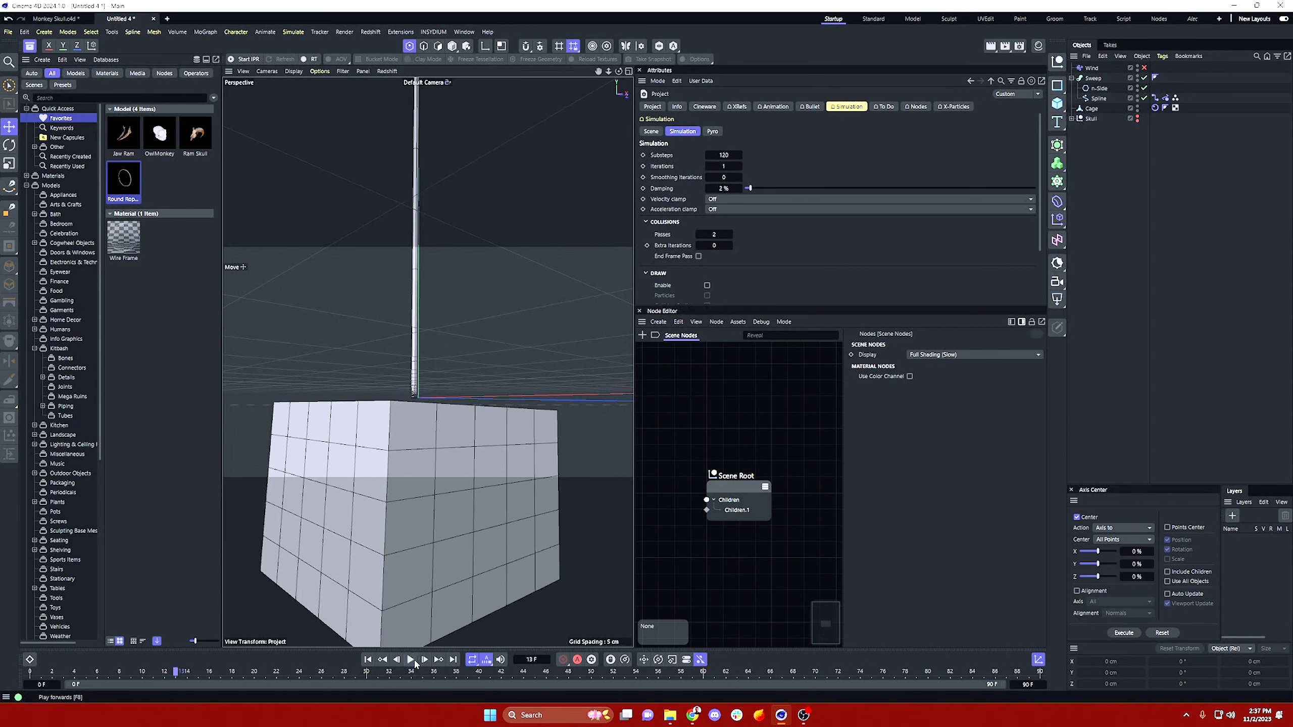
Step: Return the simulation Substeps to 40 and replay the animation with the Wind object enabled again
type("40")
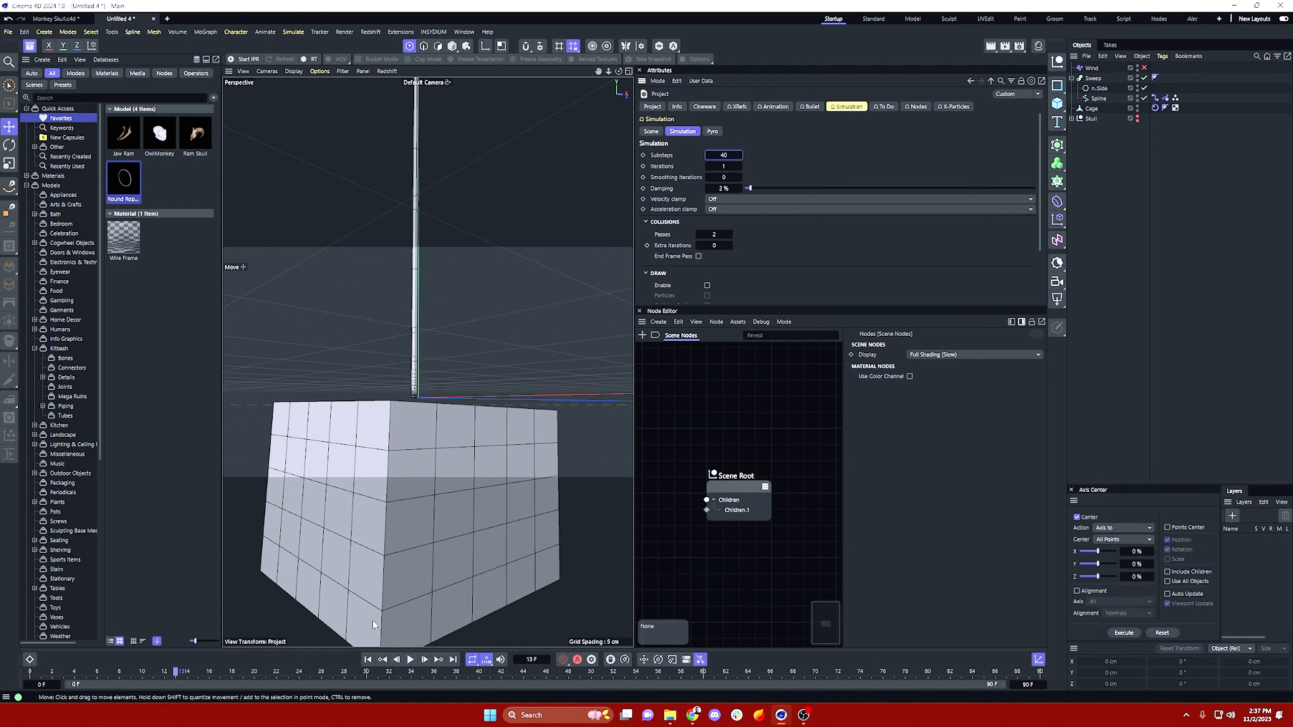
left_click(367, 660)
left_click(410, 660)
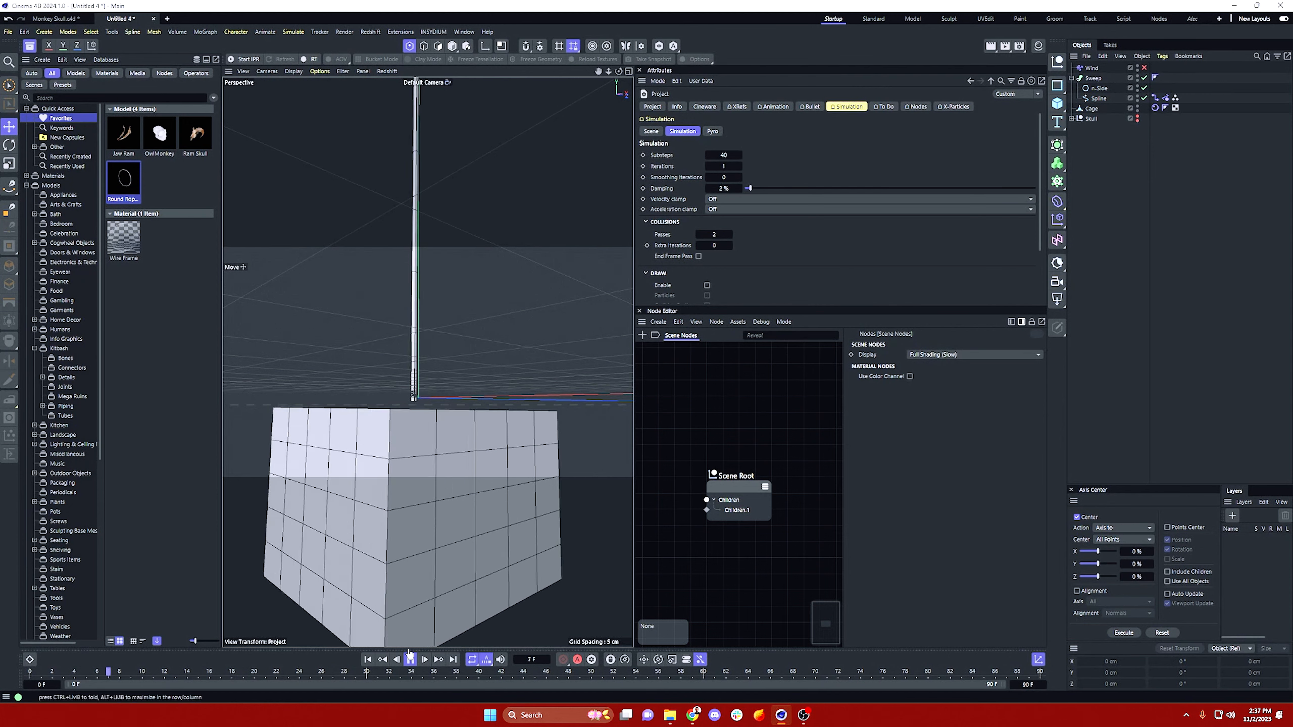
left_click(1144, 68)
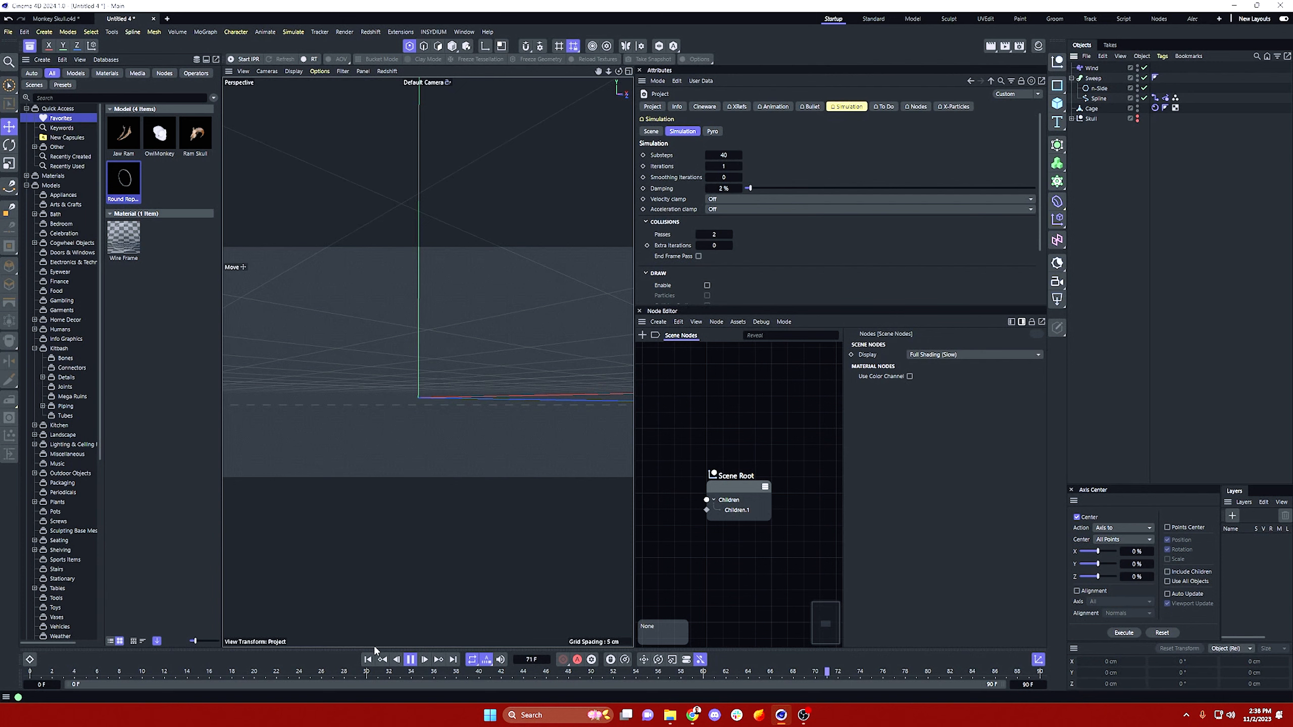
left_click(368, 659)
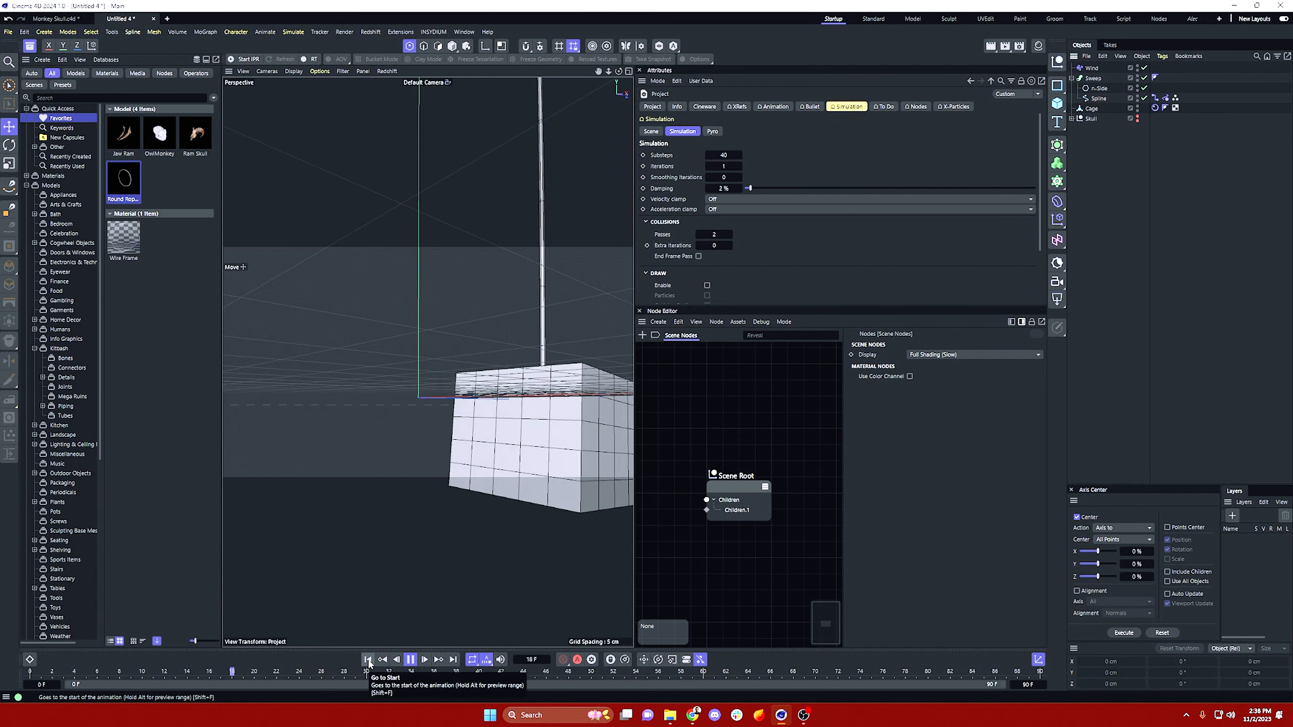
left_click(369, 662)
Step: Try a simulation Damping of 33 % while the animation plays, leaving the Velocity clamp off
left_click_drag(749, 188, 840, 189)
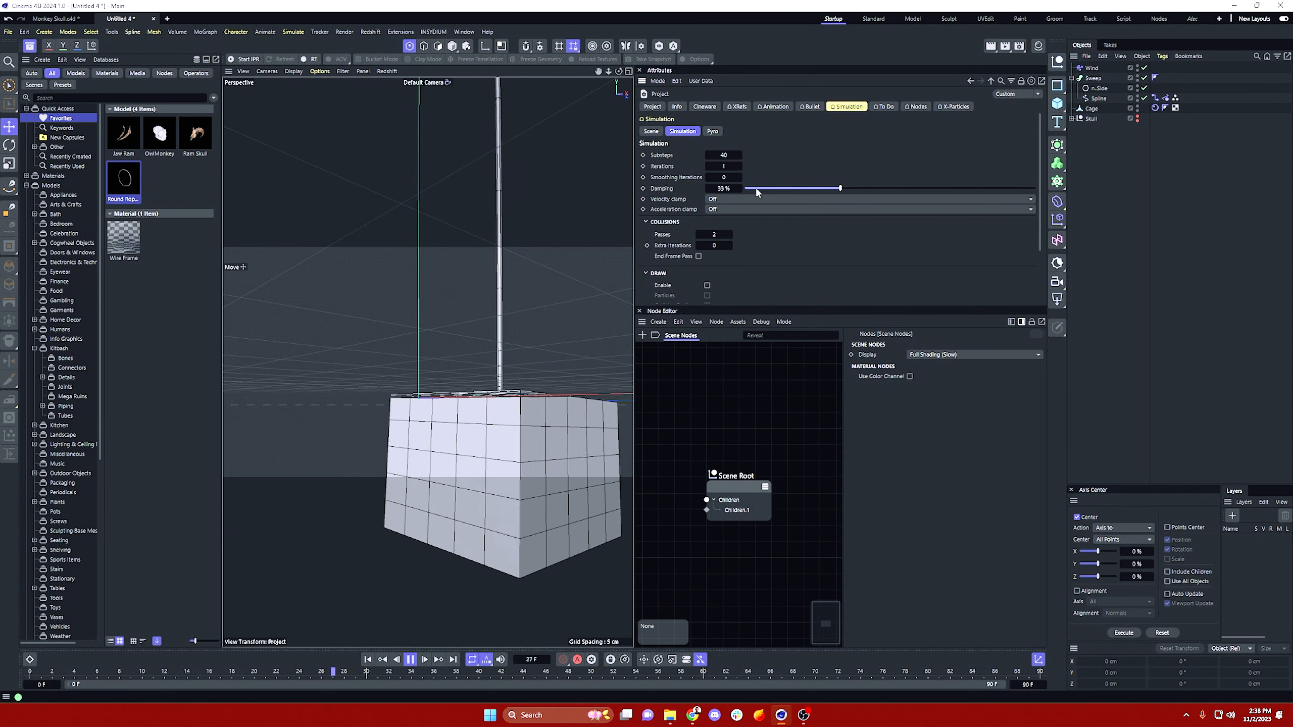
left_click(735, 199)
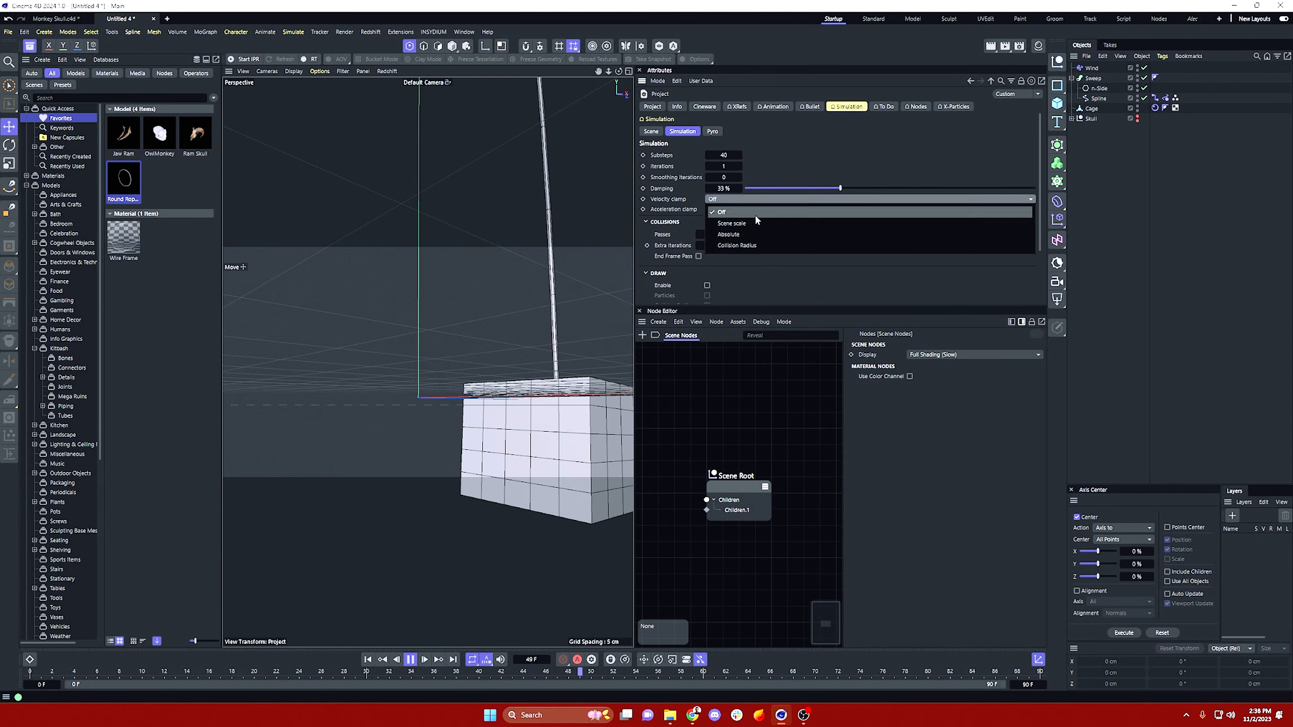
left_click(759, 264)
Step: Set the simulation Damping to 5 %, stop playback and rewind to the first frame
double_click(722, 189)
type("5")
key("Return")
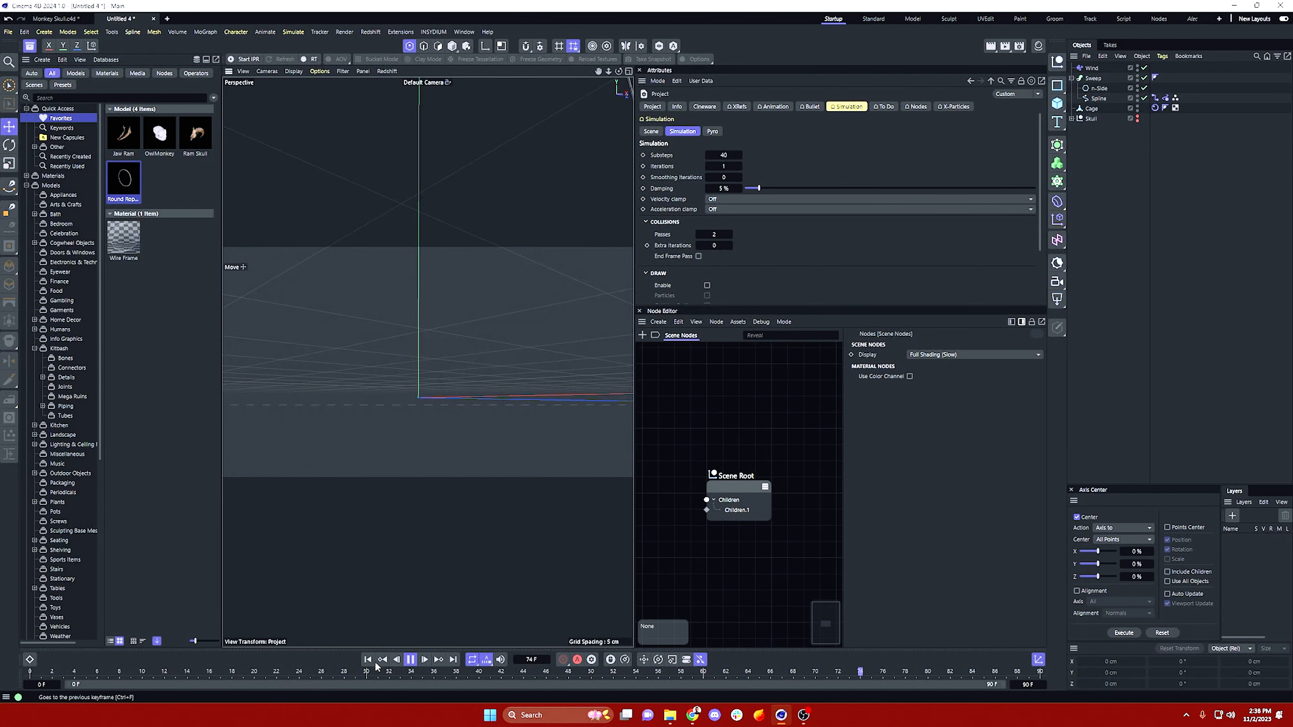
left_click(411, 659)
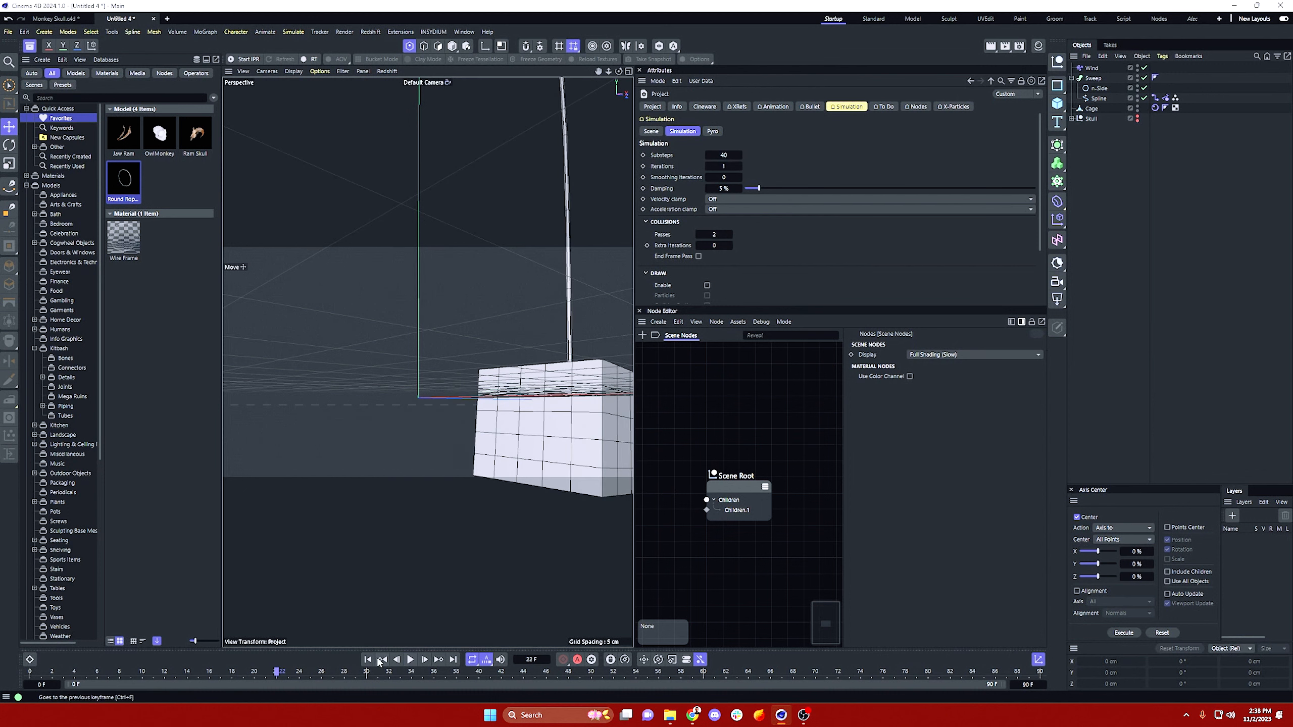
left_click(368, 660)
Step: Review the settings of the Cage's Rigid Body tag, the Spline's Connector and Rope tags, and the n-Side profile
left_click(438, 418)
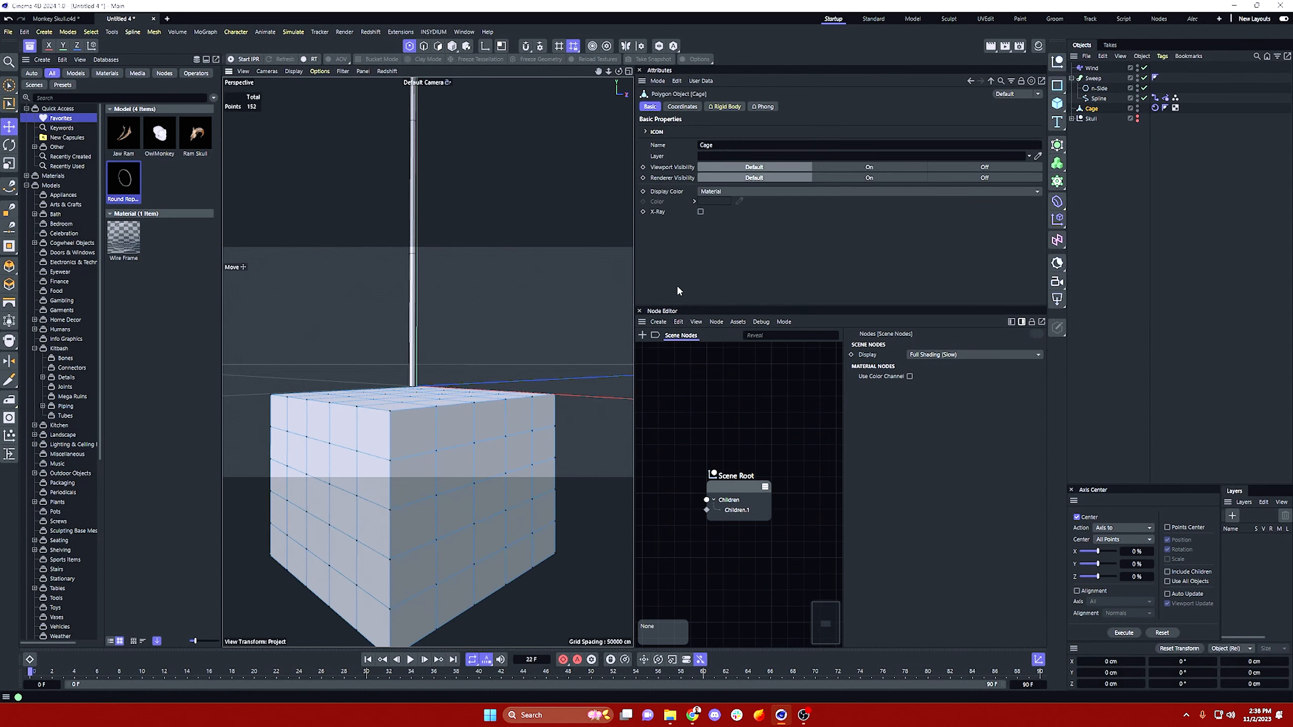
left_click(1155, 108)
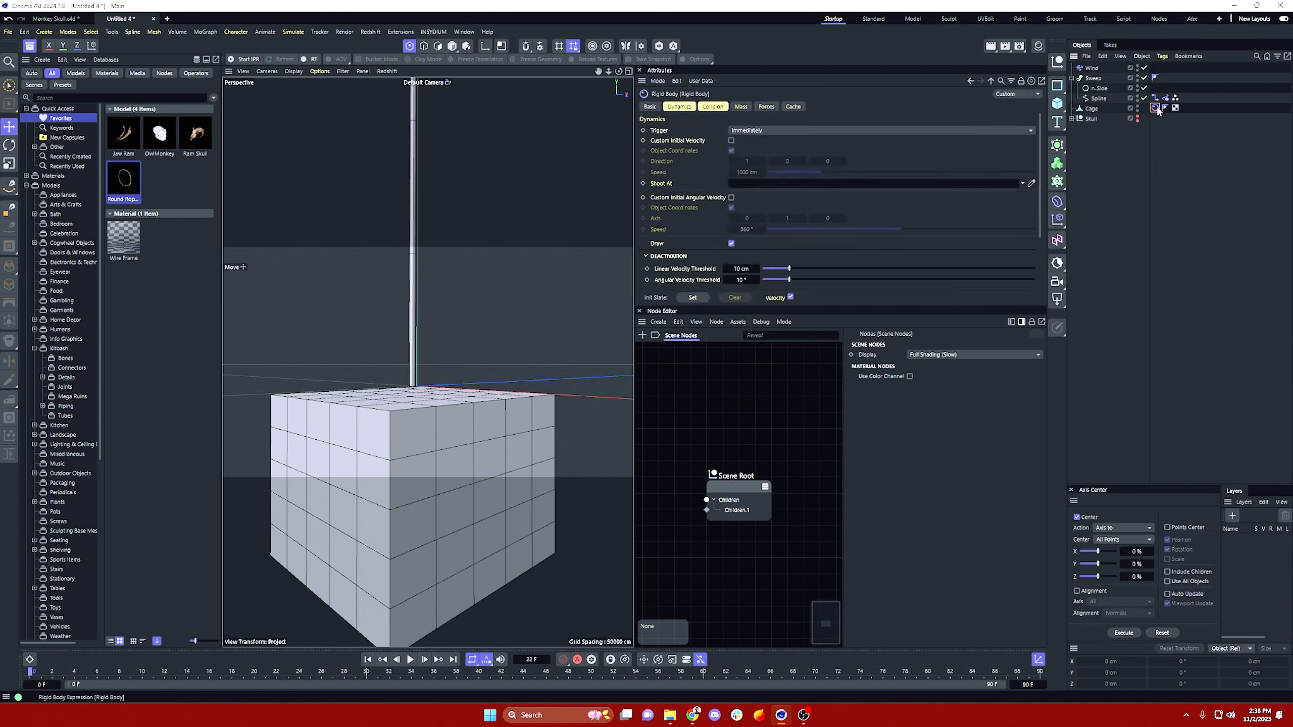
left_click(1154, 98)
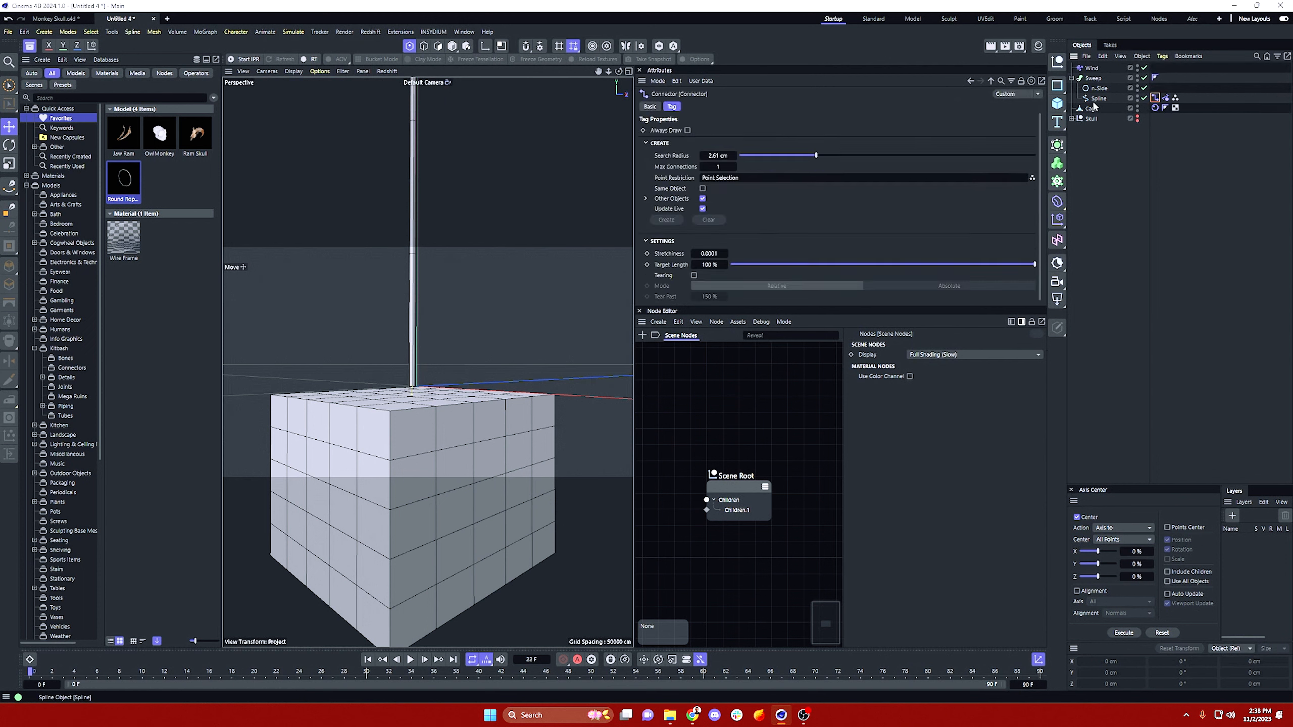
left_click(1099, 88)
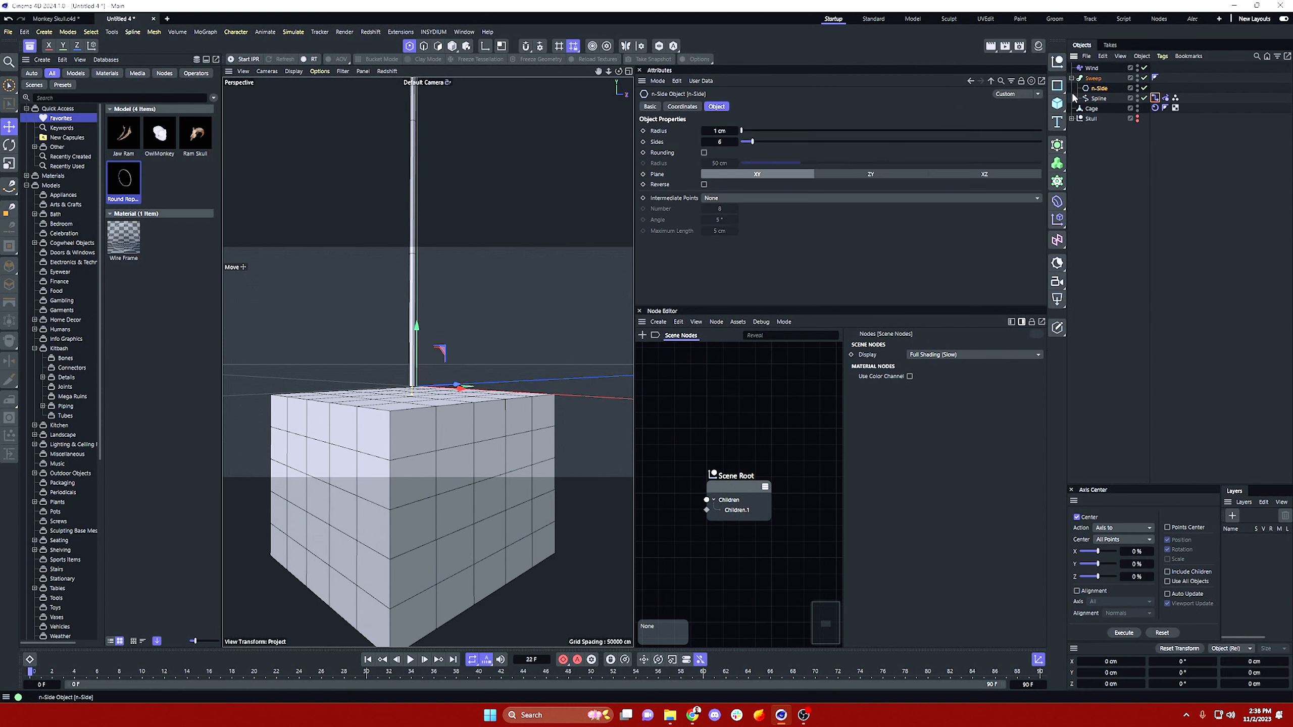
left_click(1164, 98)
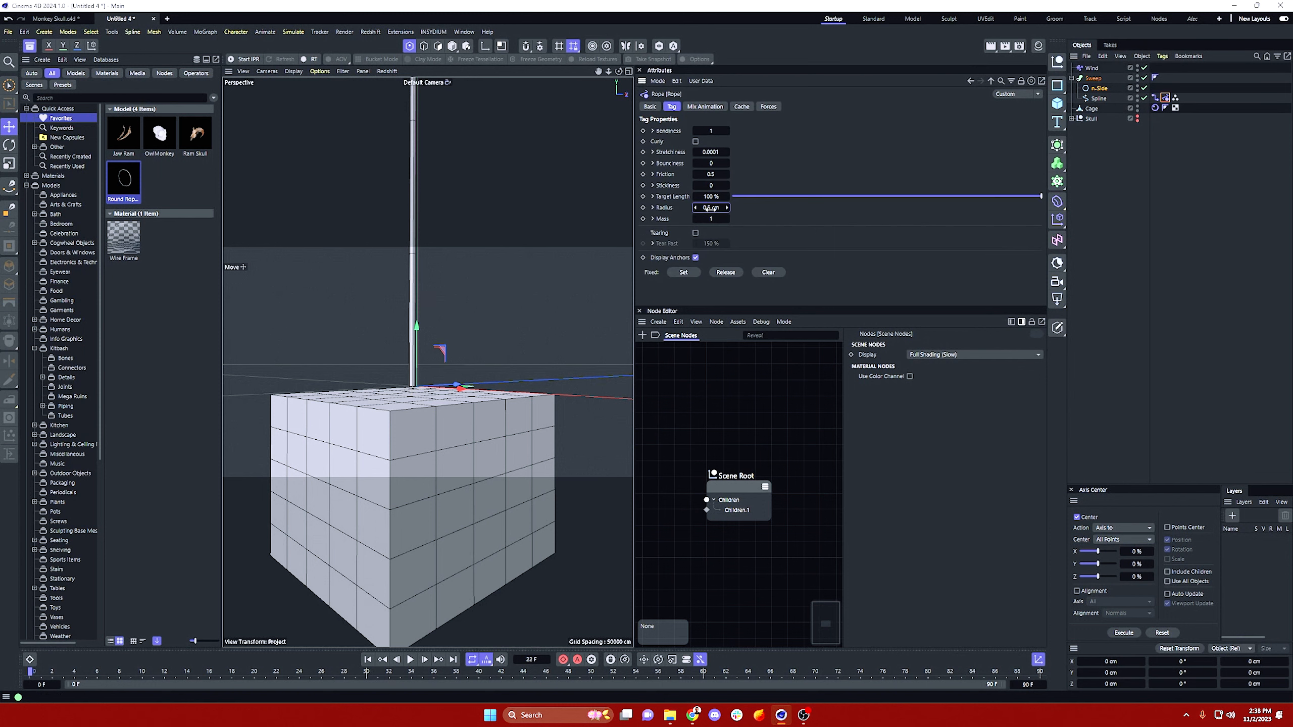
left_click(1113, 143)
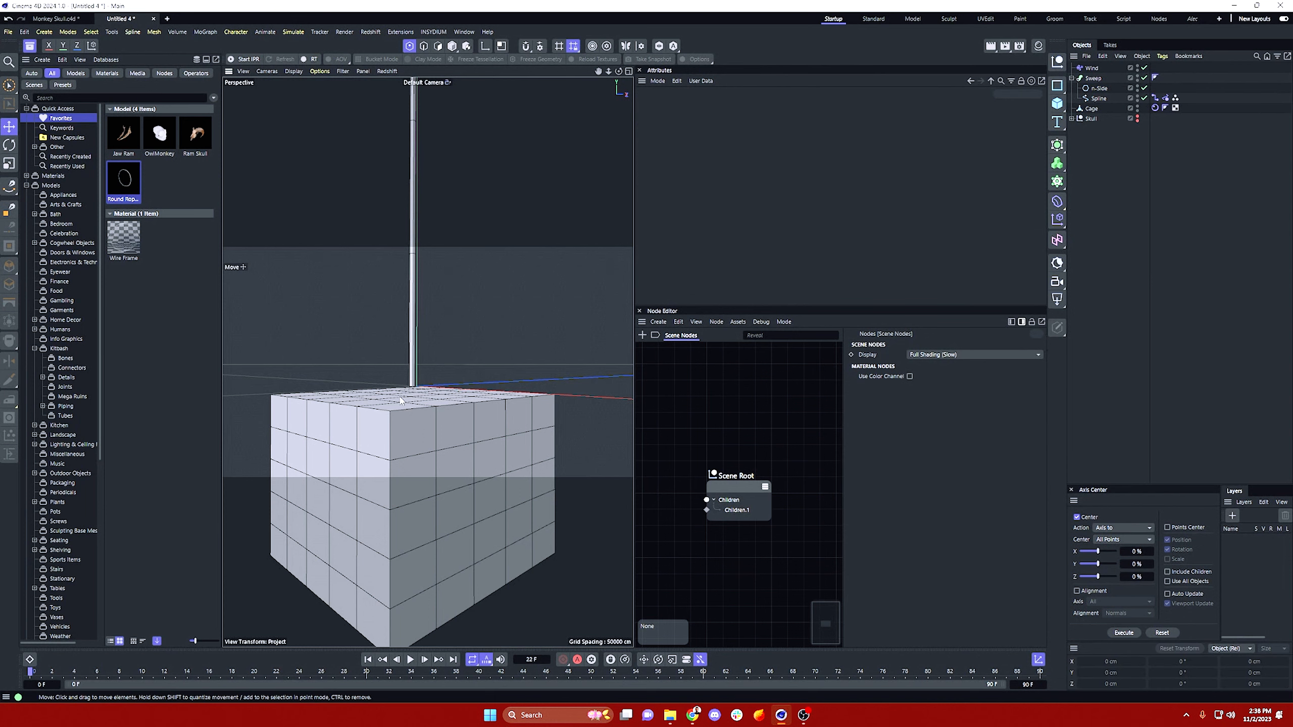
Step: Lower the Cage in Model mode to about -23.18 cm in Y and replay the simulation
scroll(400, 400, "up", 5)
left_click(418, 403)
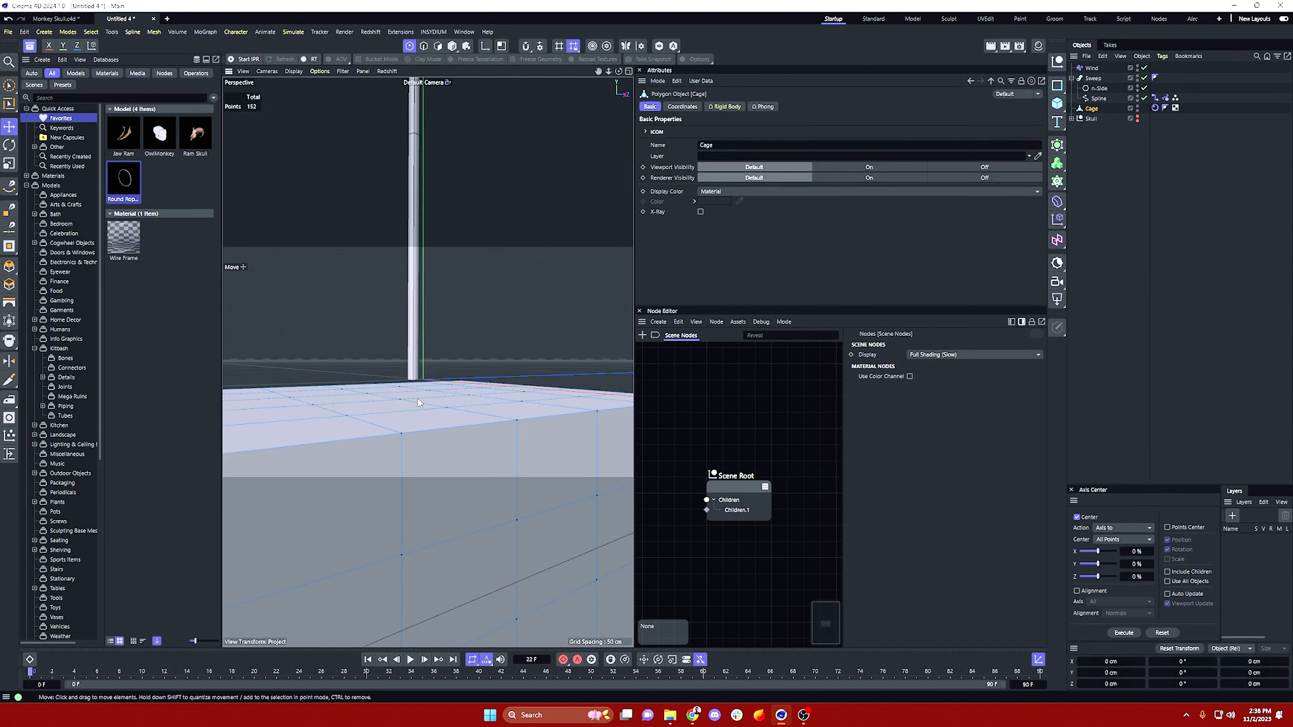
left_click(1093, 120)
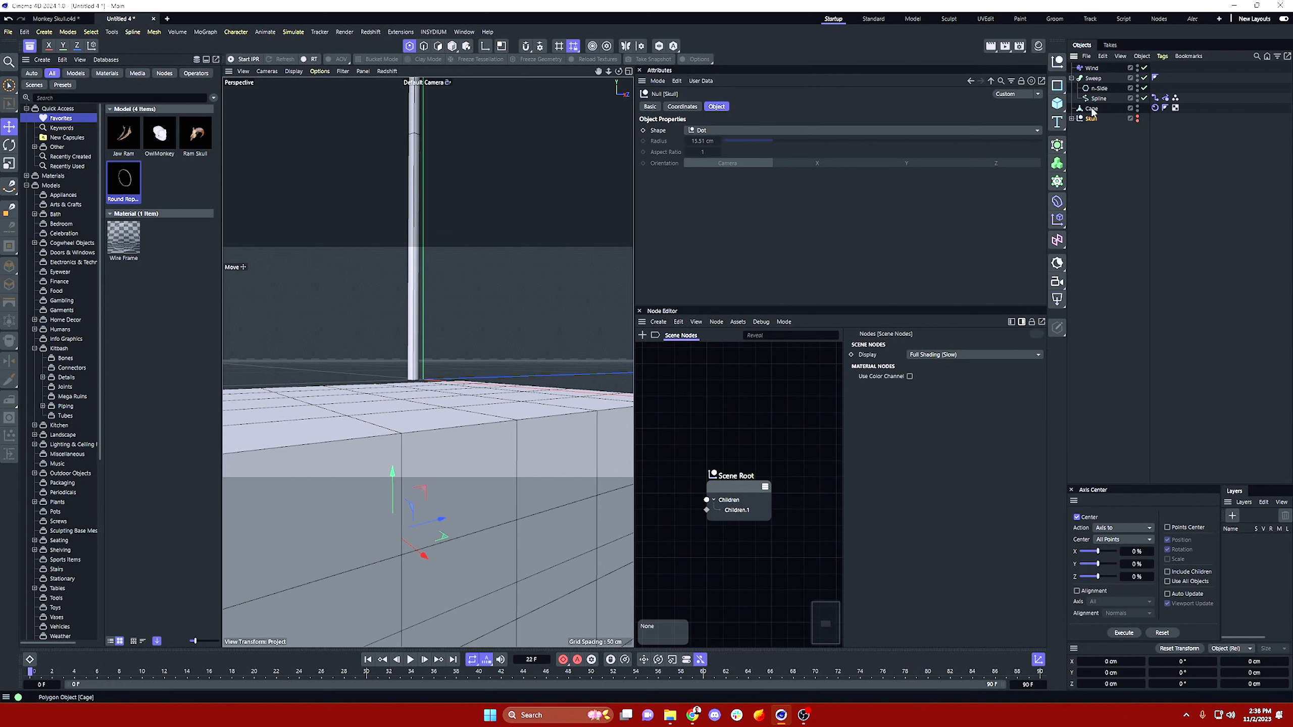
left_click(1091, 109)
left_click(452, 46)
left_click_drag(423, 459, 422, 468)
scroll(444, 523, "down", 5)
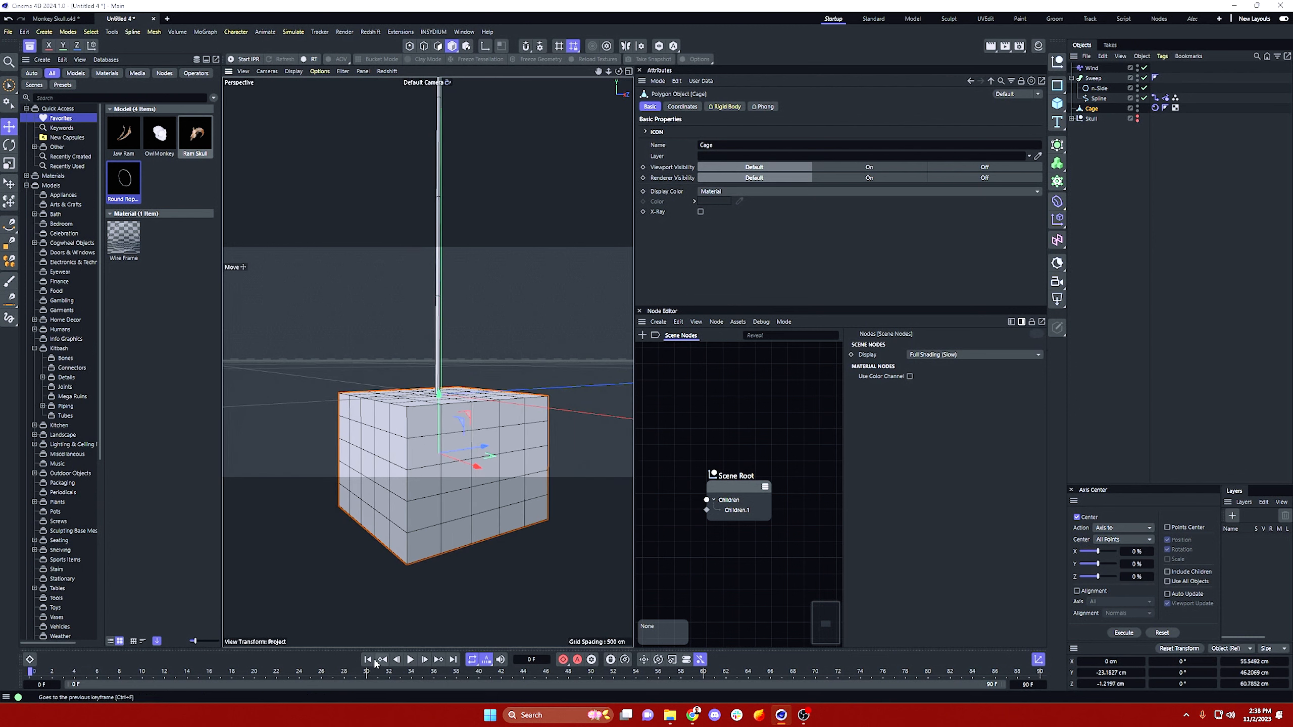
left_click(407, 661)
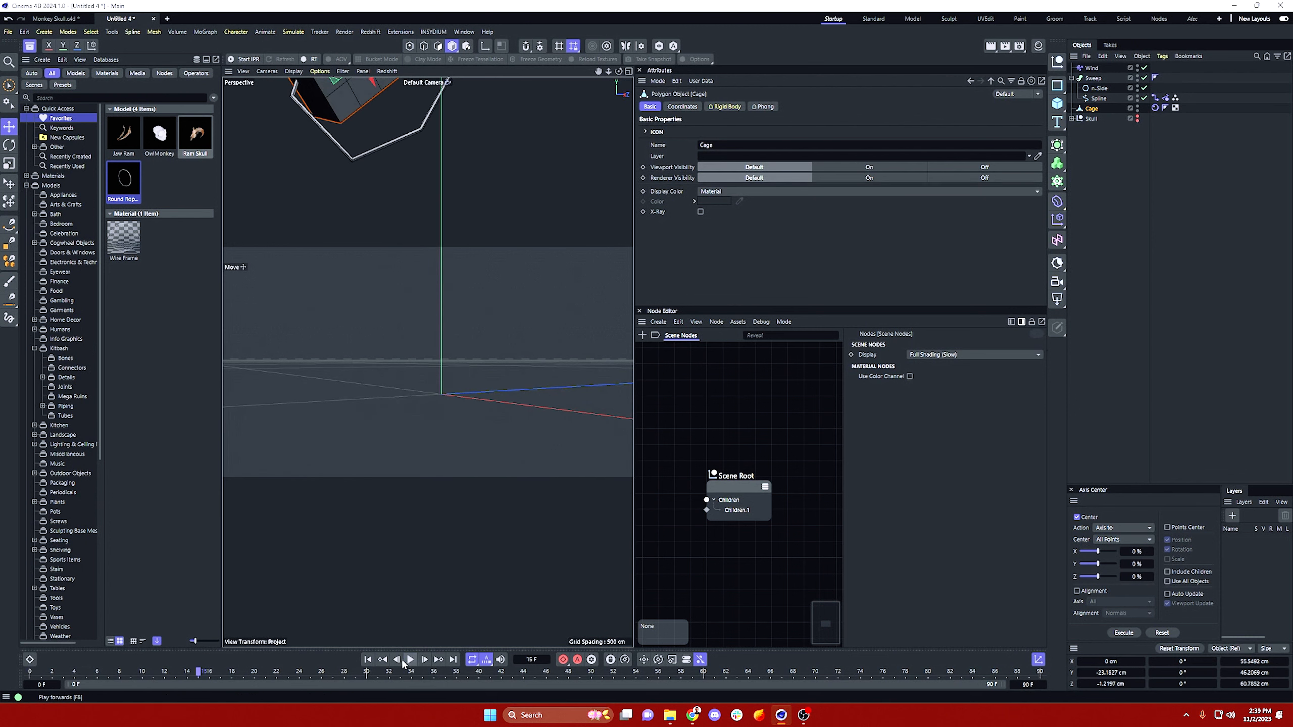
left_click(368, 659)
Step: Move the Cage slightly further down to about -23.56 cm in Y and inspect its contact with the rope end
scroll(491, 386, "up", 5)
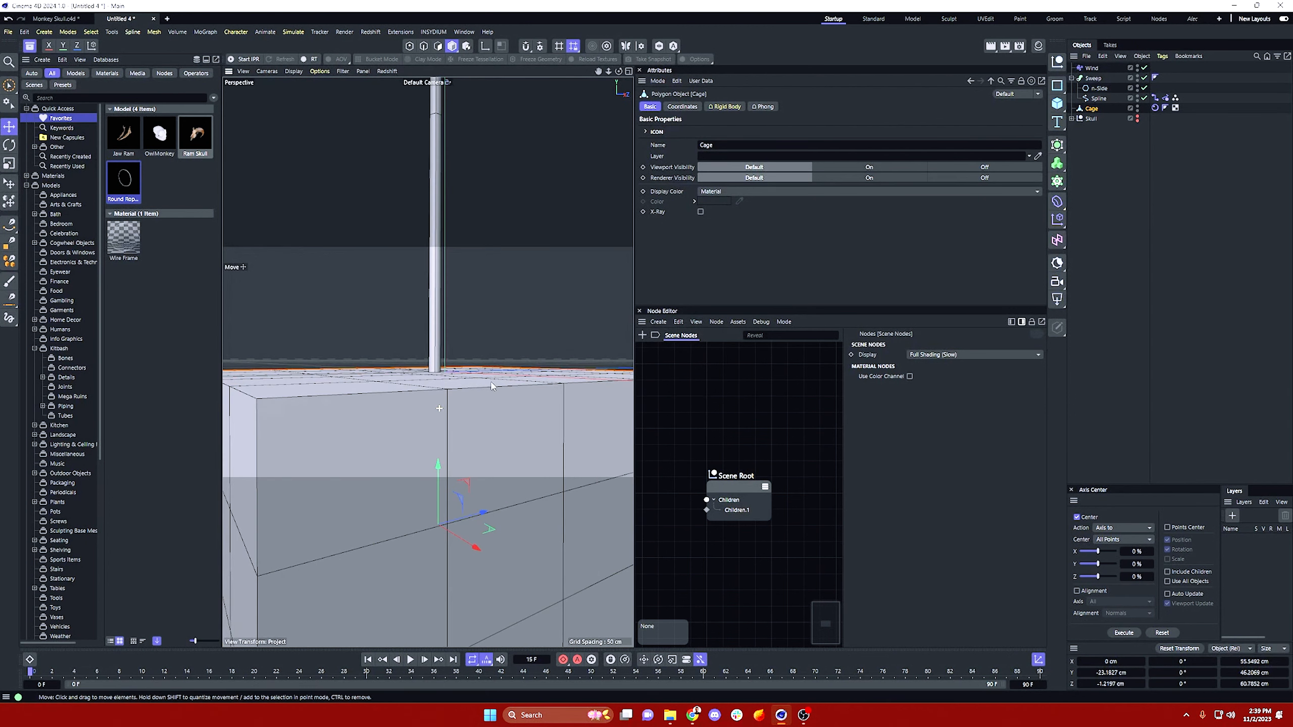
left_click_drag(437, 463, 439, 470)
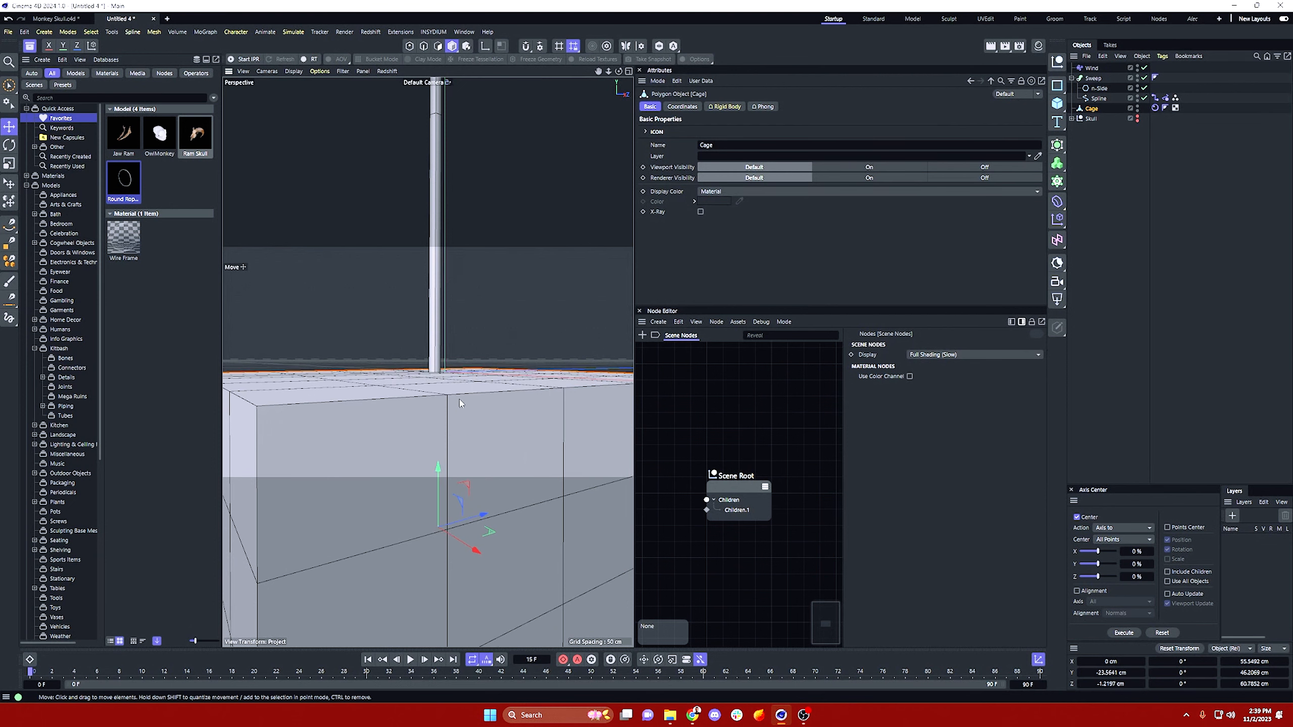
left_click_drag(461, 404, 440, 388, "alt")
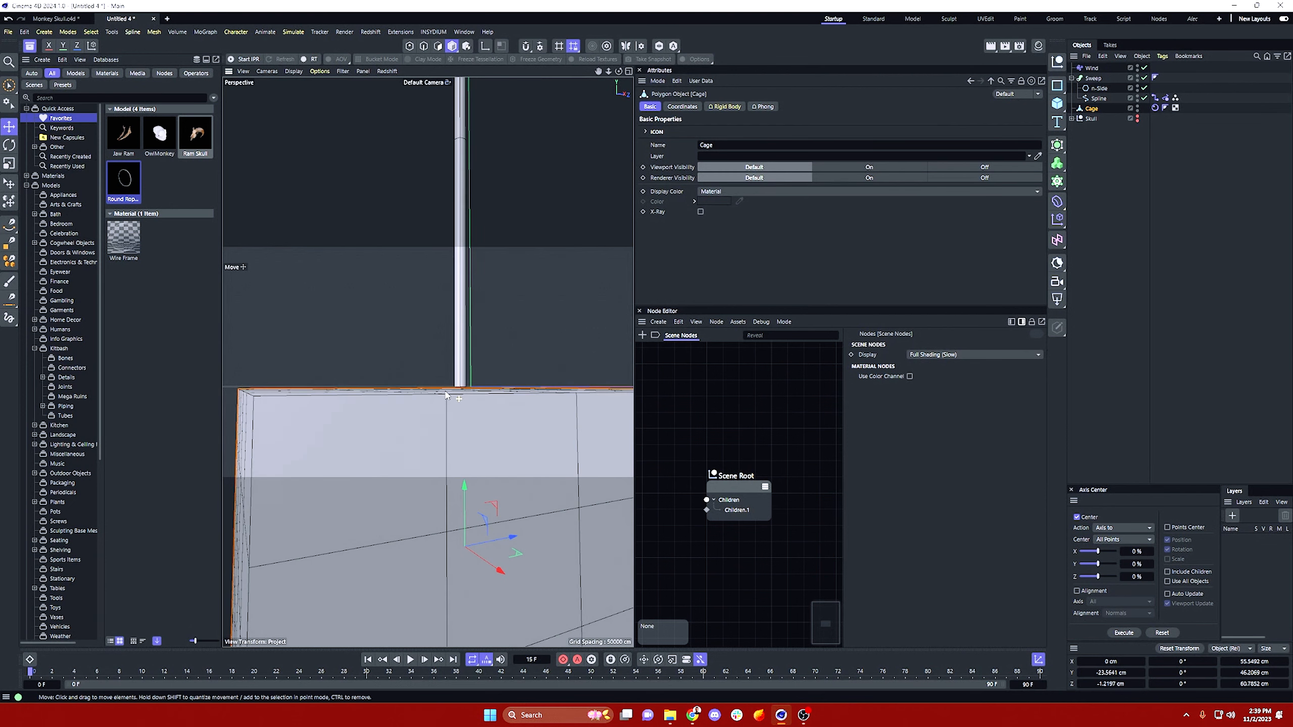
Step: Set the collision Thickness of the Cage's Rigid Body to 0.1 cm and play the simulation
left_click(1155, 108)
left_click(713, 107)
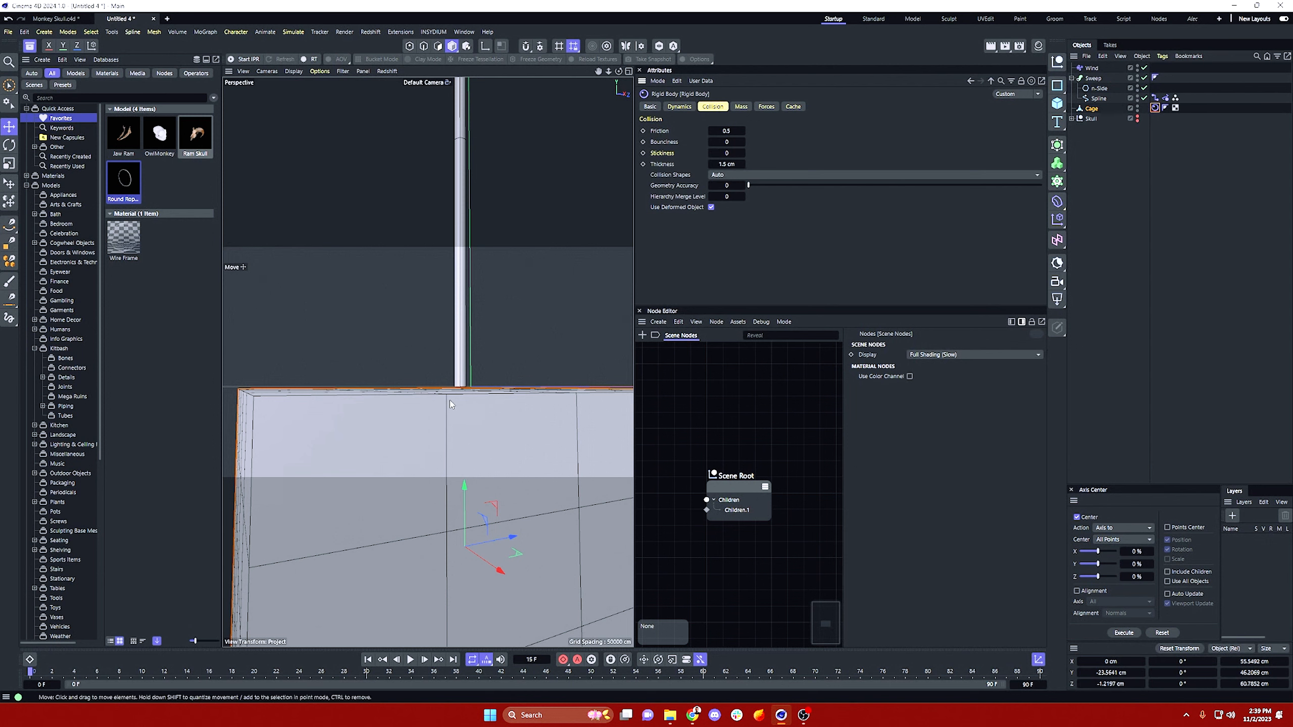
left_click_drag(460, 388, 479, 417, "alt")
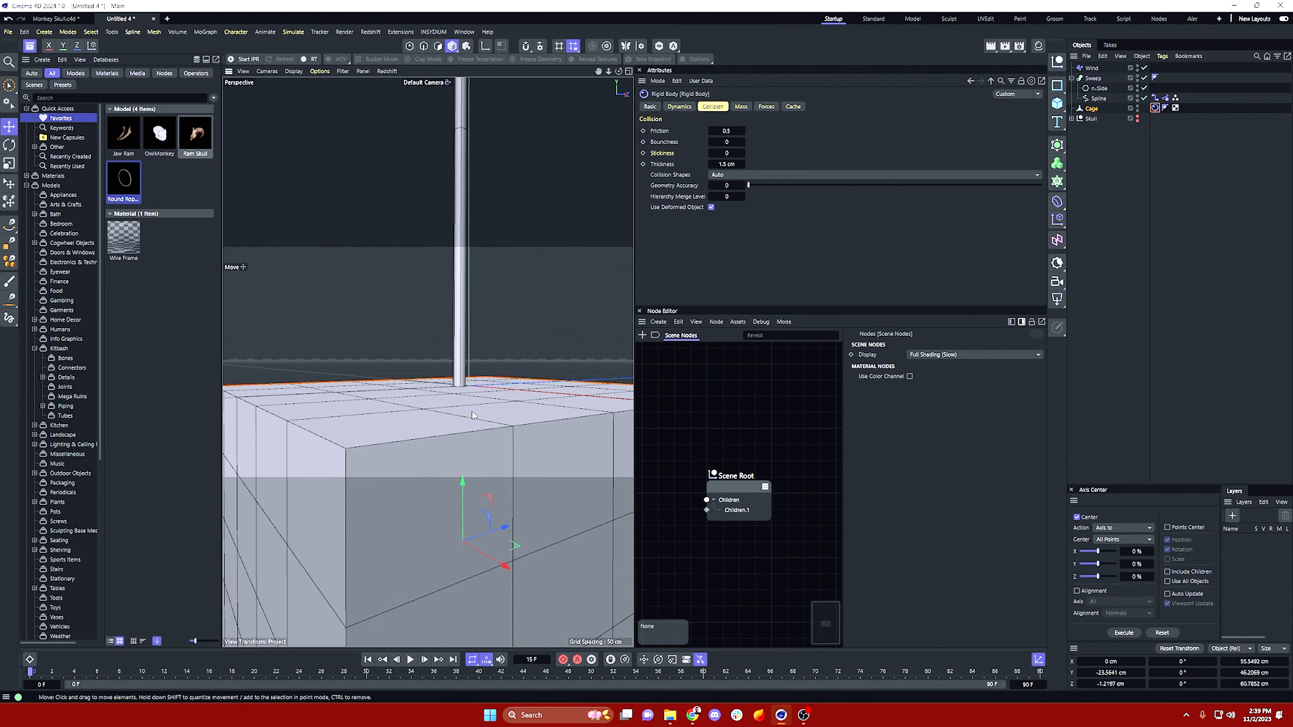
left_click(727, 164)
type("0.1")
key("Return")
left_click(412, 659)
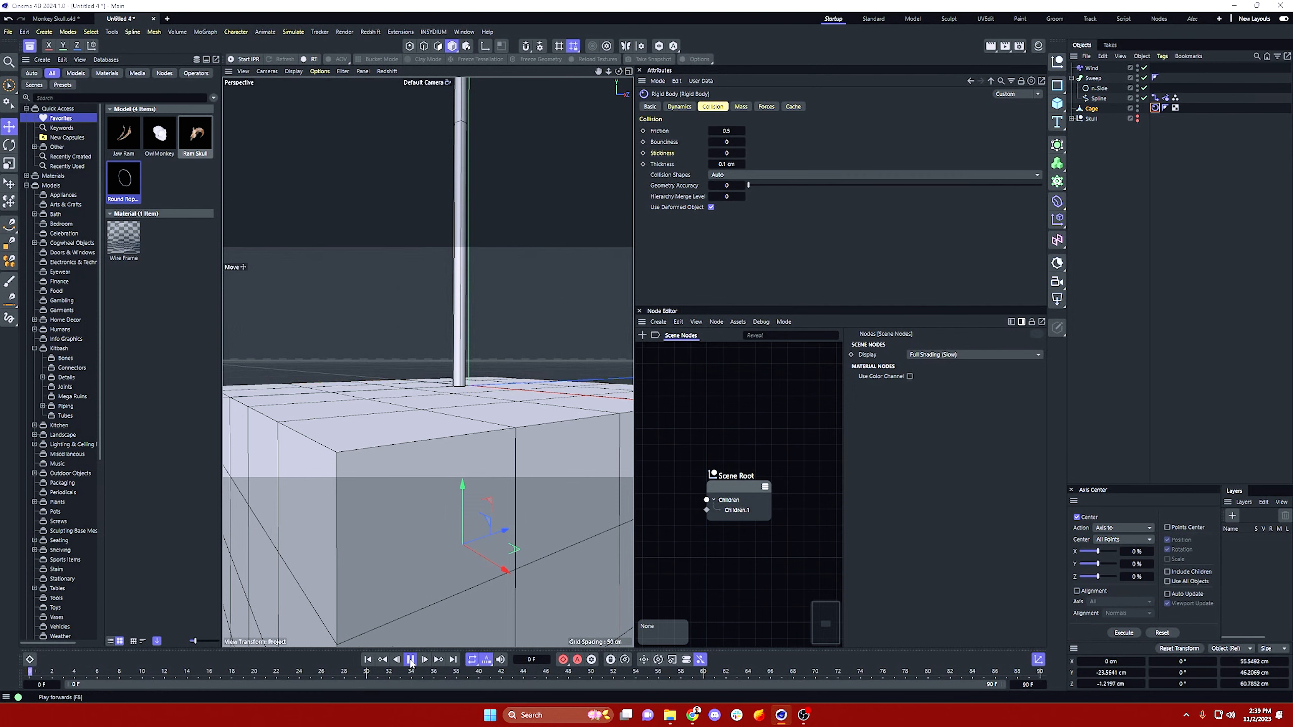
Step: Move the Cage slightly down to about -23.83 cm in Y and replay the simulation from the start
left_click(410, 661)
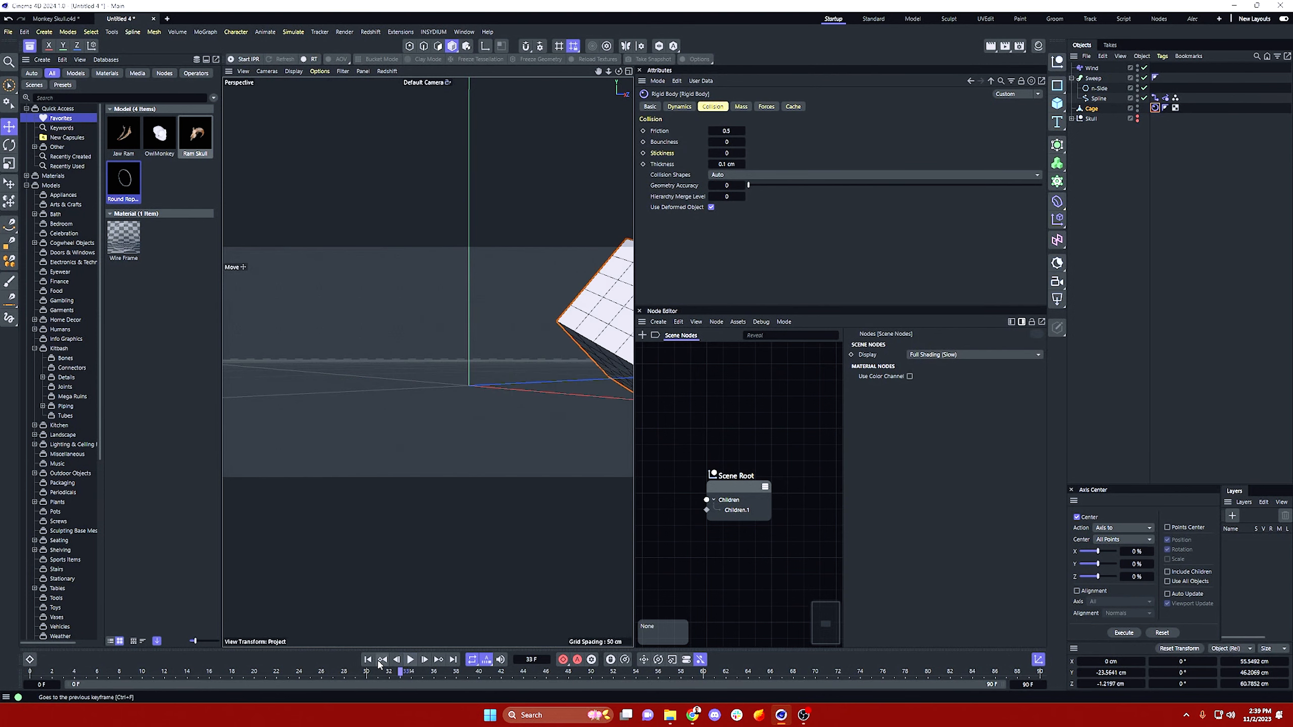
left_click(369, 660)
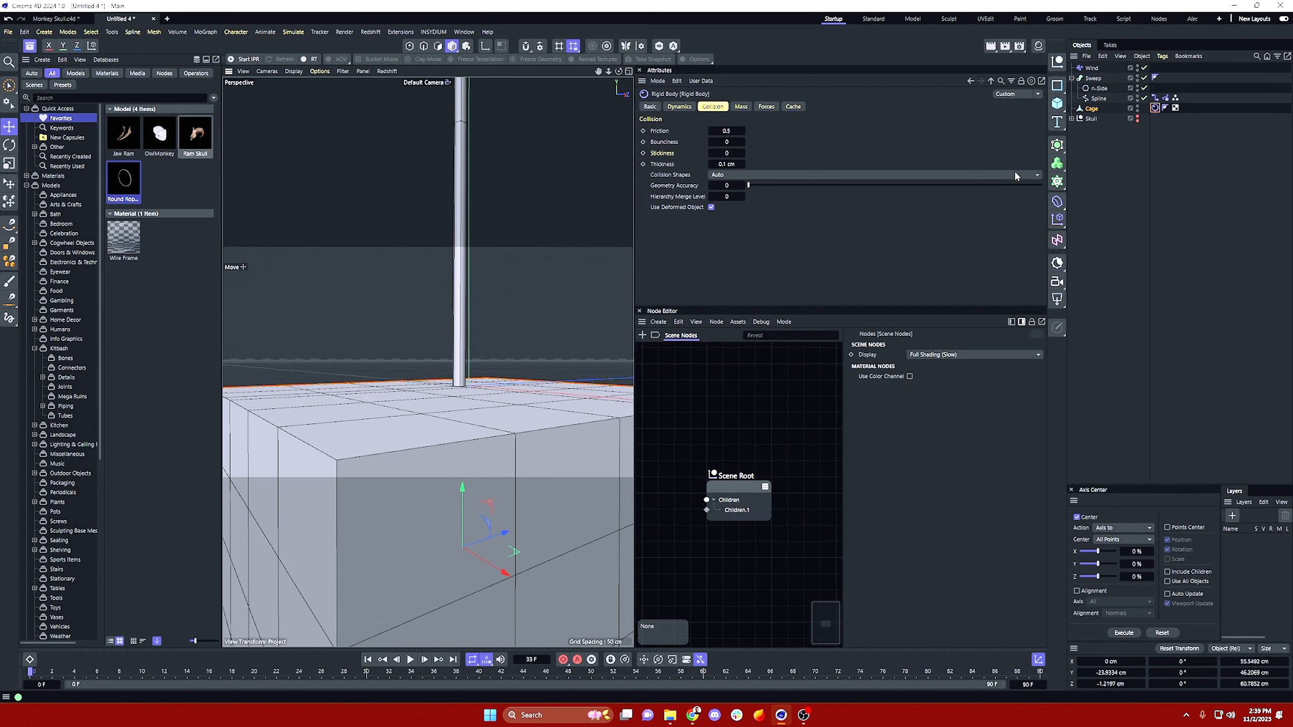
left_click(1154, 98)
left_click(1119, 190)
left_click(411, 660)
left_click(411, 661)
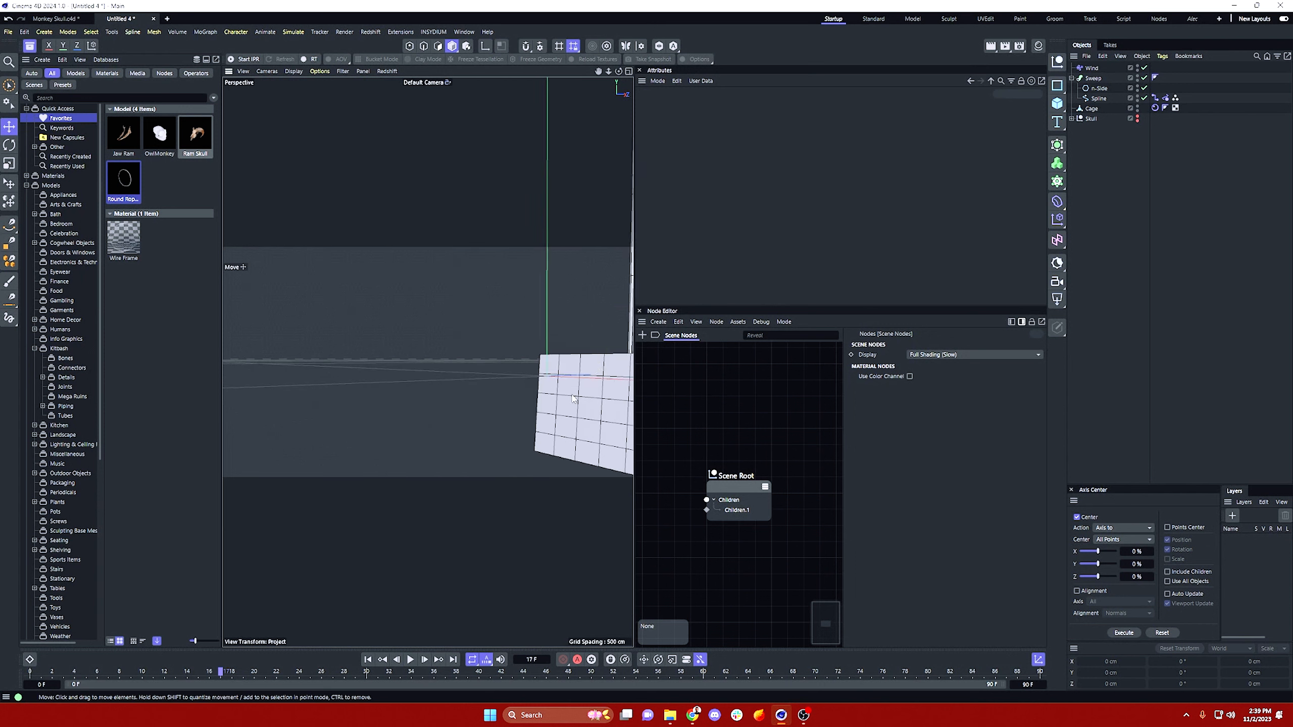
left_click(411, 660)
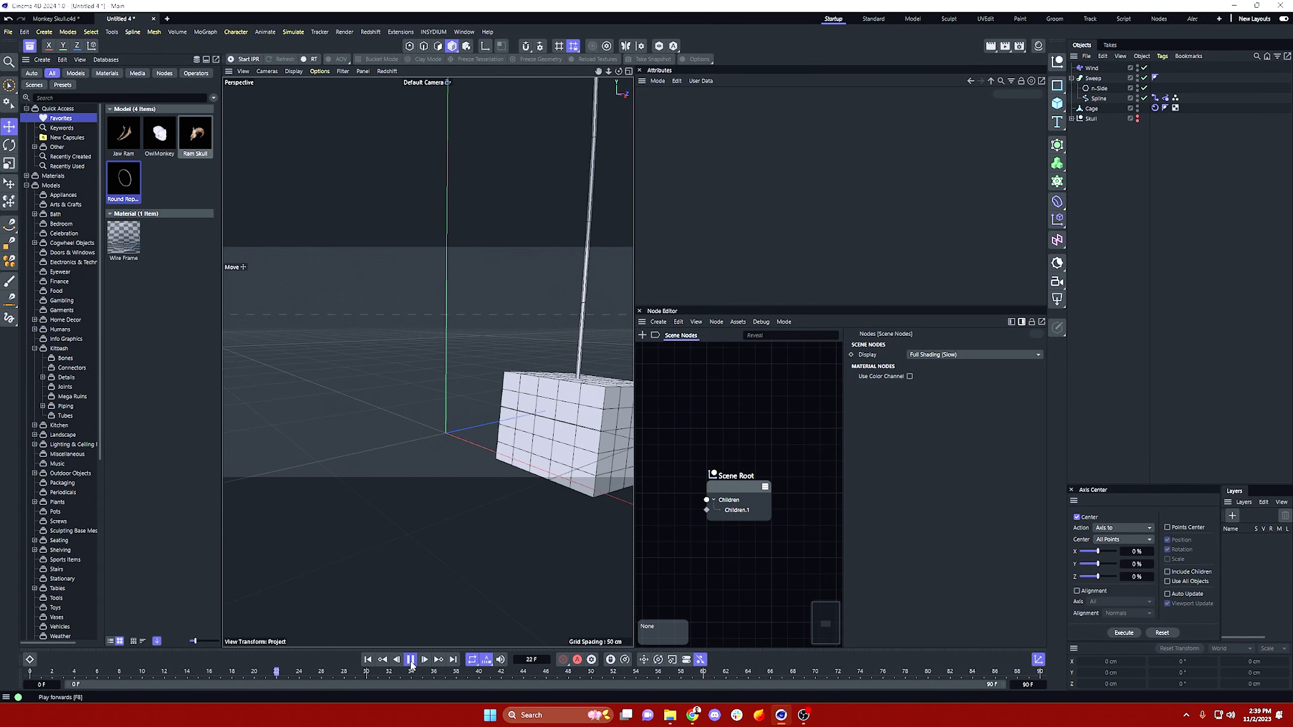
left_click(368, 660)
Step: Review the Cage's collision shape options and enable simulation Draw in the project's Simulation settings
left_click(1154, 108)
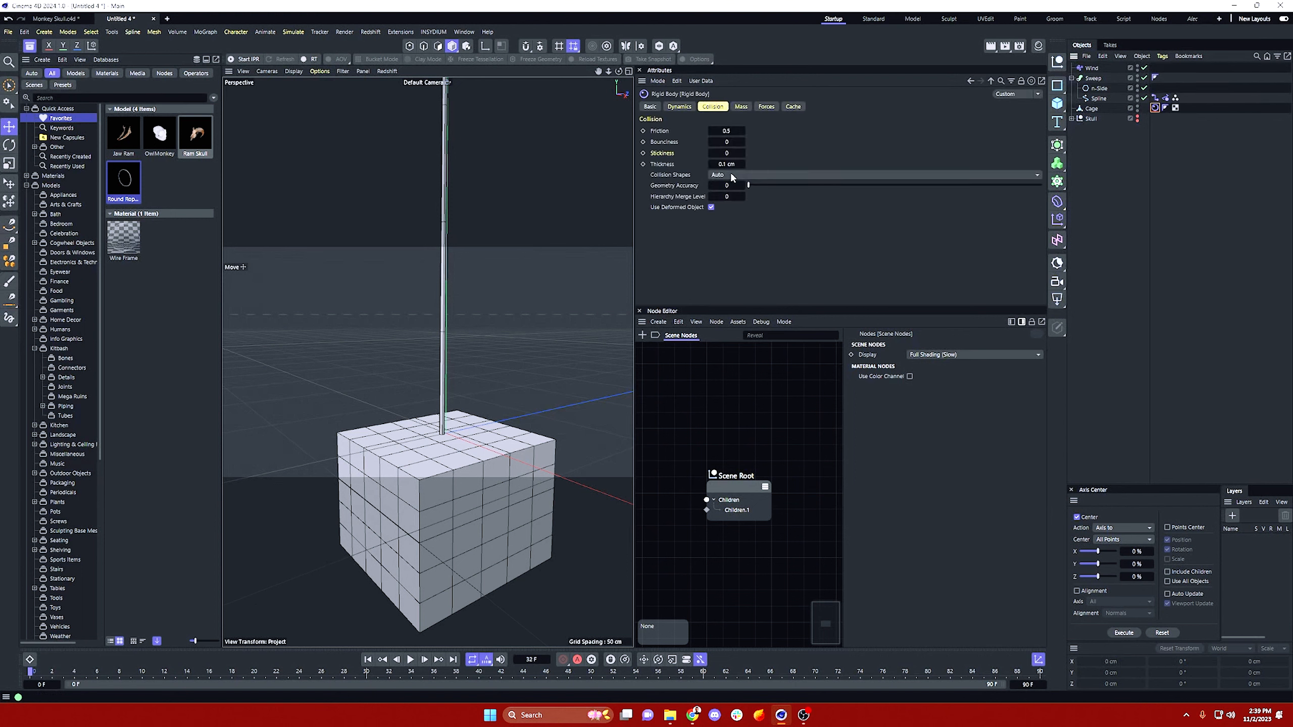
left_click(764, 174)
left_click(700, 243)
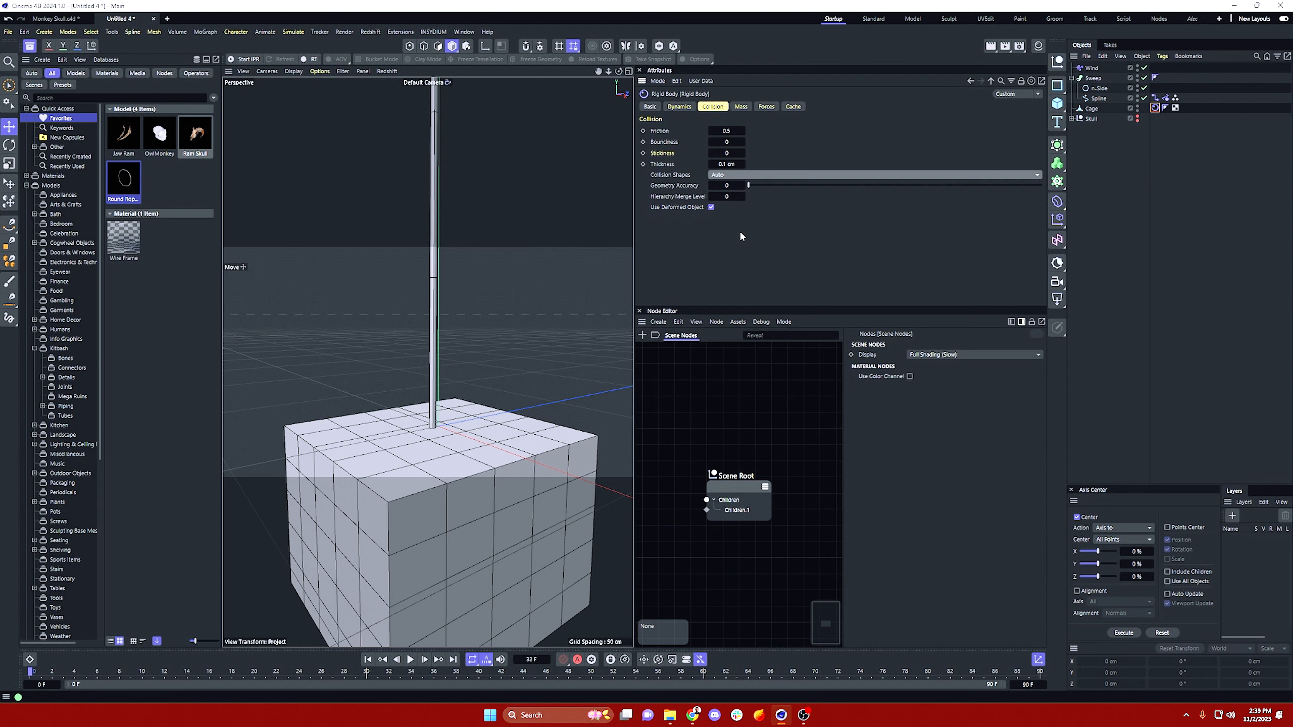
key("ctrl+d")
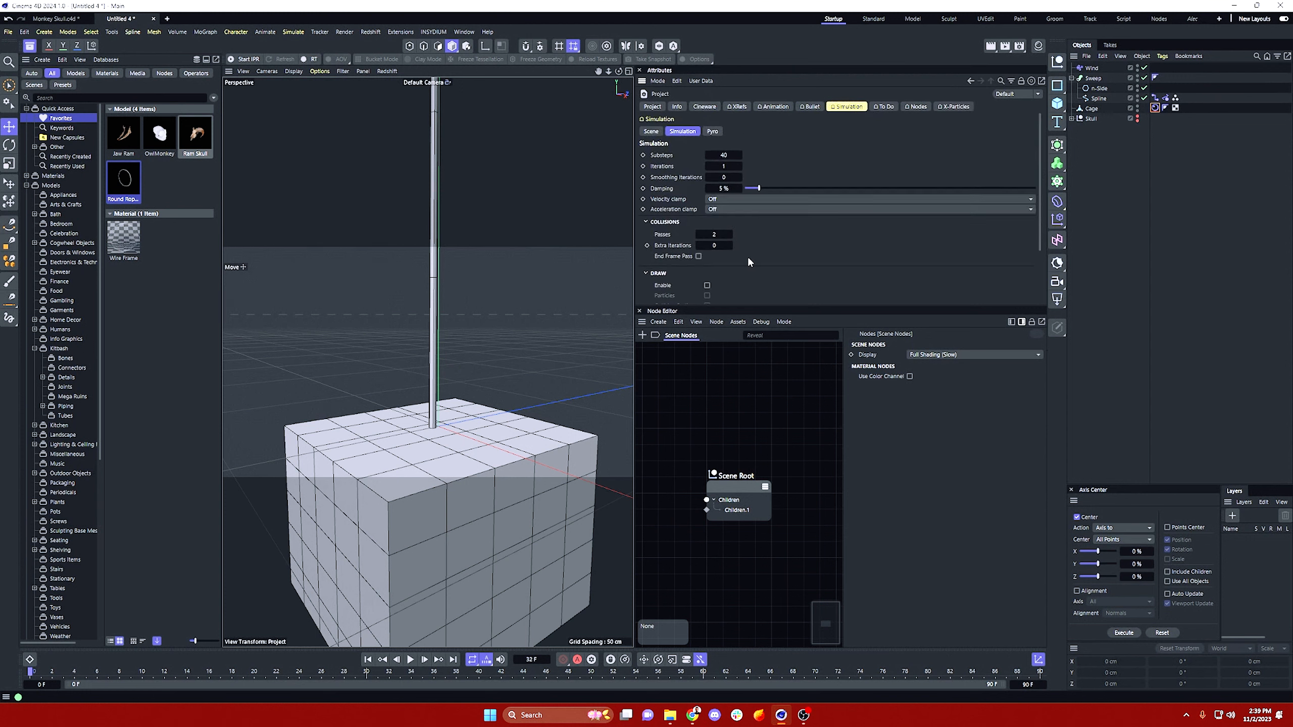
scroll(756, 255, "down", 3)
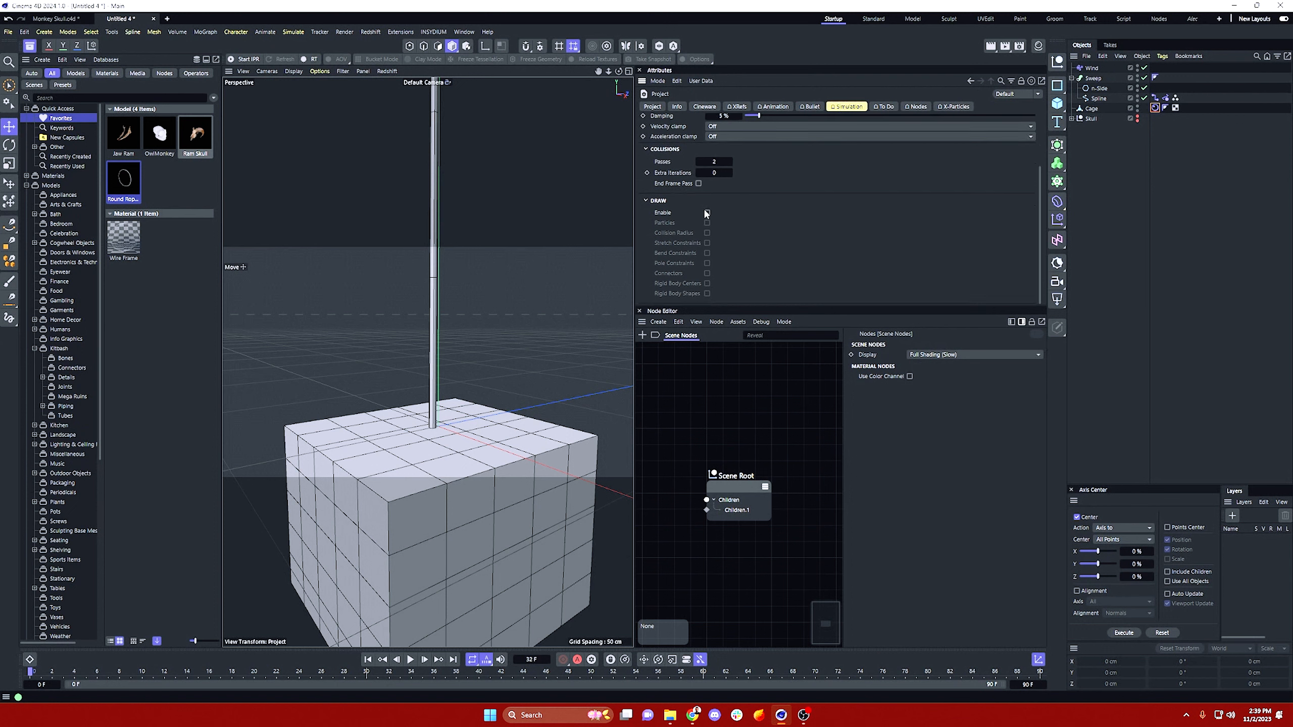
left_click(707, 212)
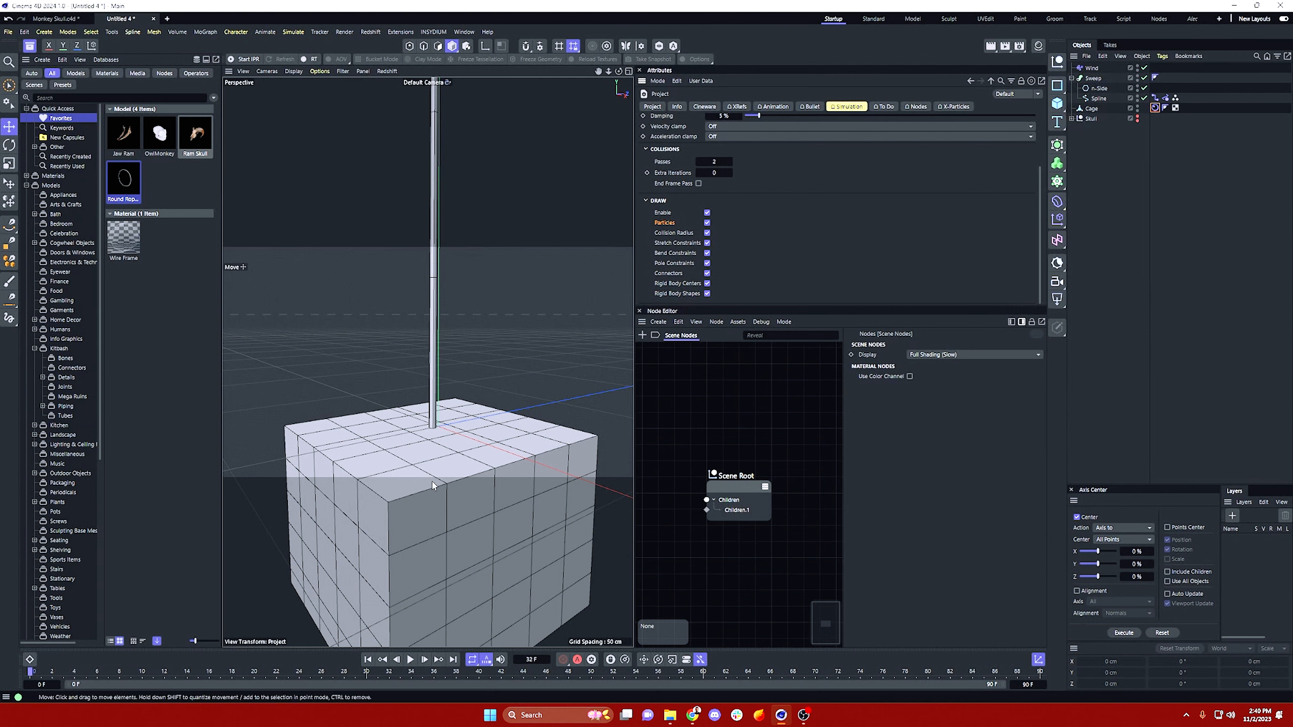
Step: Advance the simulation to frame 1 and examine the drawn collision geometry of the Cage and the rope's particles
left_click(1154, 107)
left_click_drag(457, 433, 449, 419, "alt")
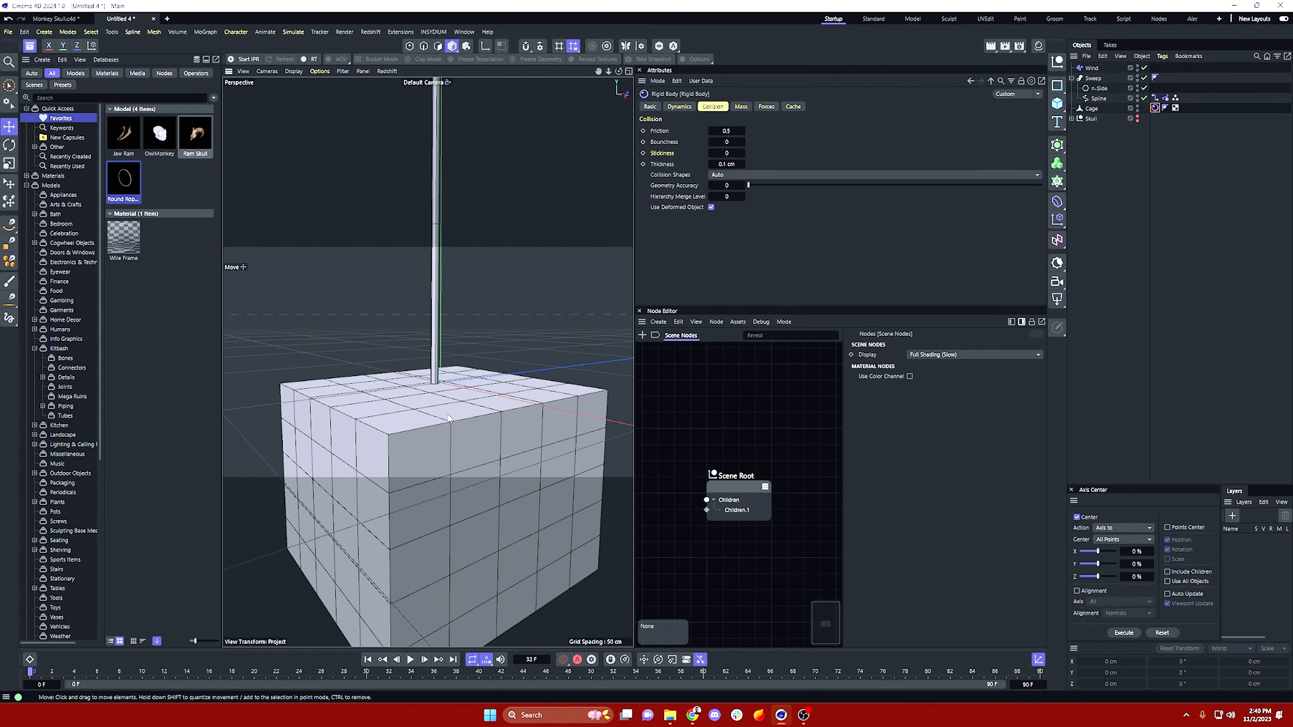
scroll(449, 419, "up", 3)
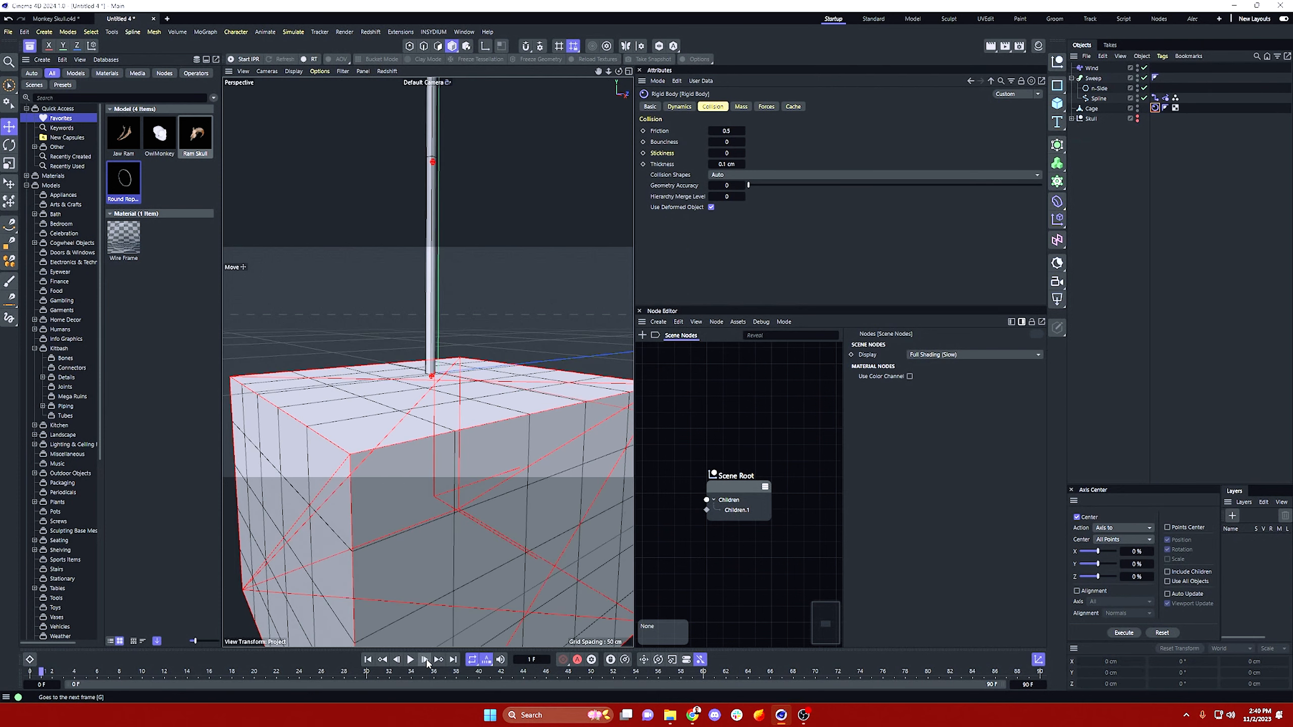
left_click_drag(444, 462, 411, 496, "alt")
middle_click_drag(411, 496, 354, 334, "alt")
left_click_drag(389, 392, 435, 360, "alt")
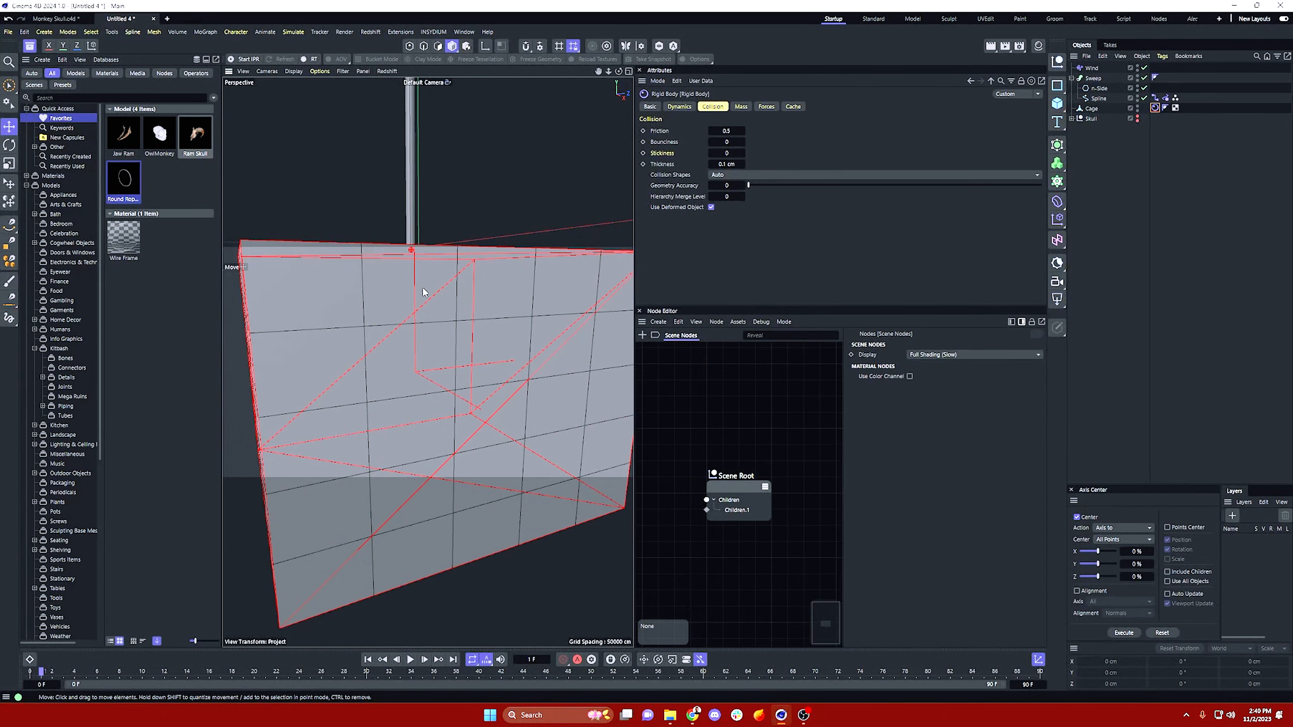
left_click_drag(423, 292, 425, 441, "alt")
scroll(420, 156, "up", 10)
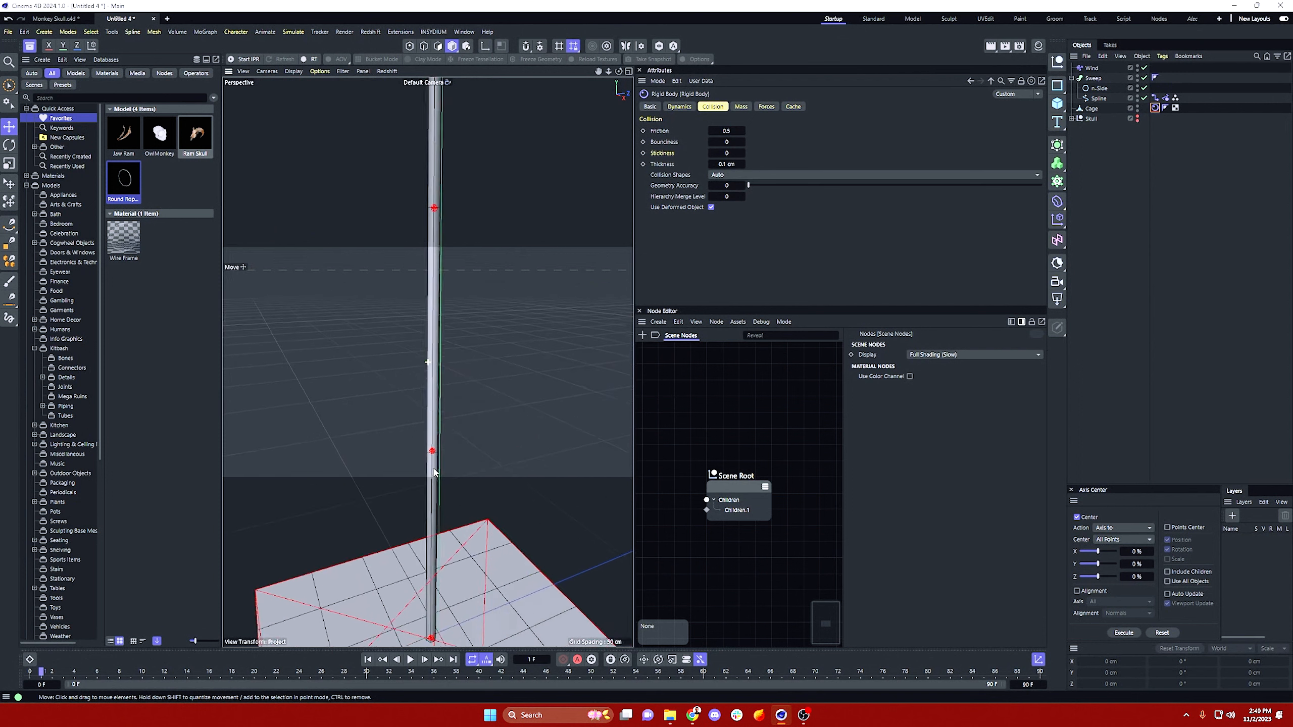
left_click_drag(441, 219, 414, 457)
scroll(423, 466, "down", 10)
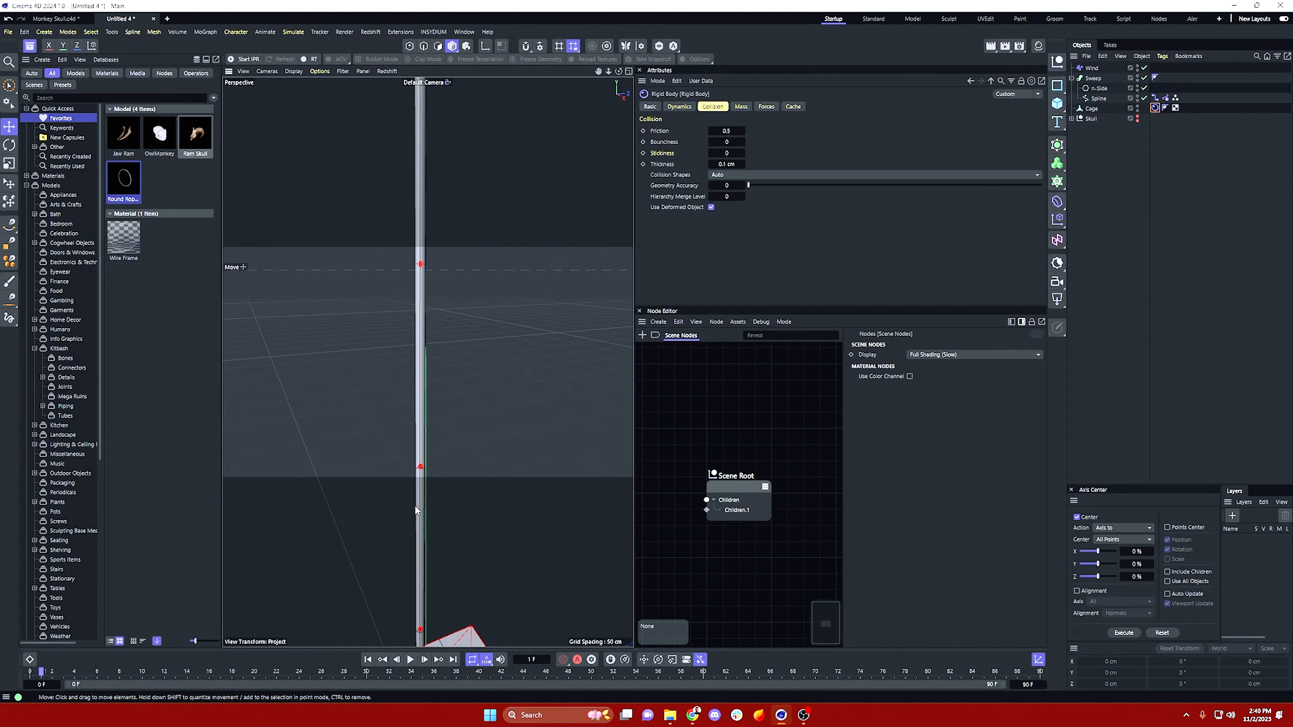
scroll(427, 429, "up", 12)
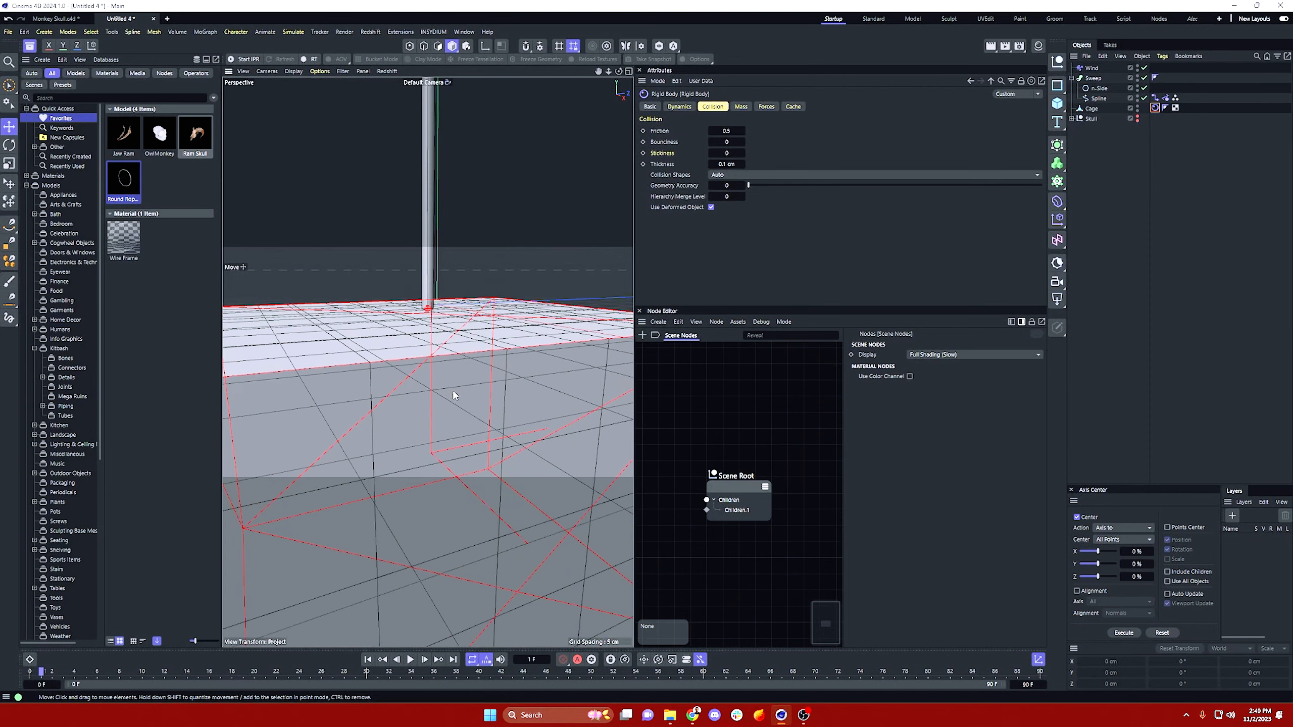
scroll(471, 374, "down", 5)
left_click_drag(440, 336, 470, 308, "alt")
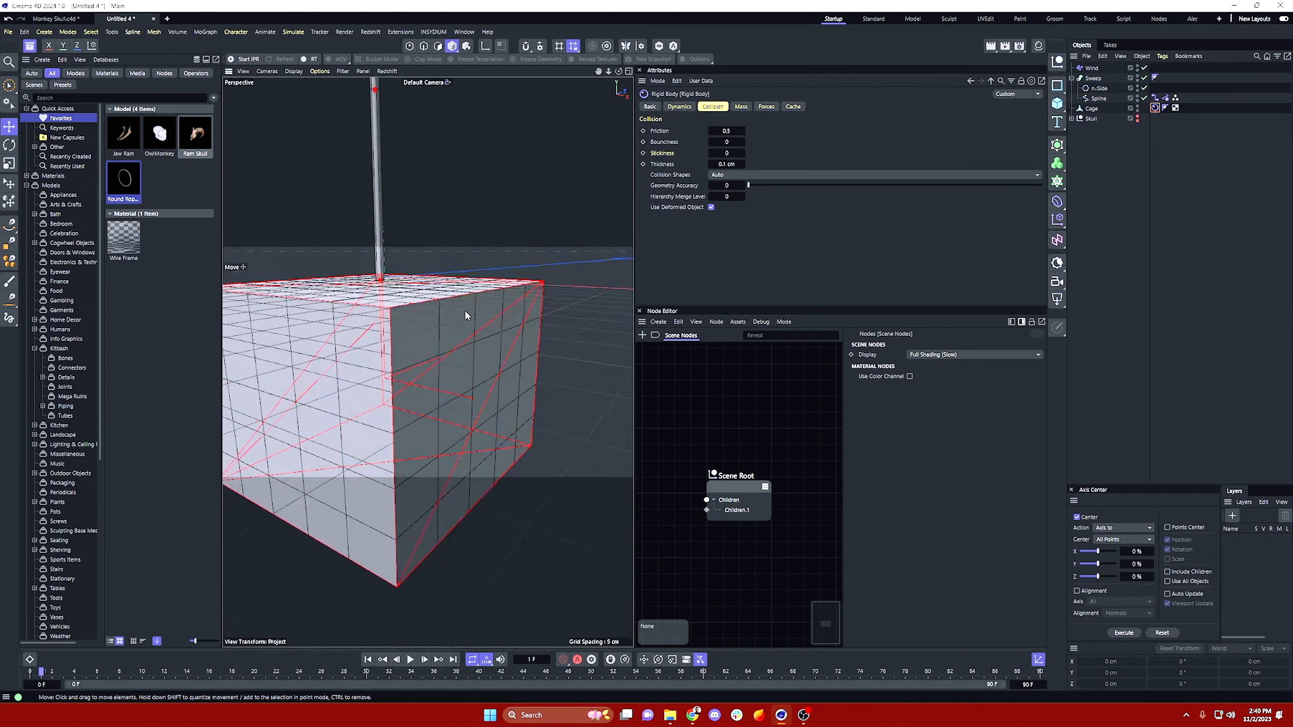
left_click(477, 312)
left_click_drag(380, 341, 407, 340, "alt")
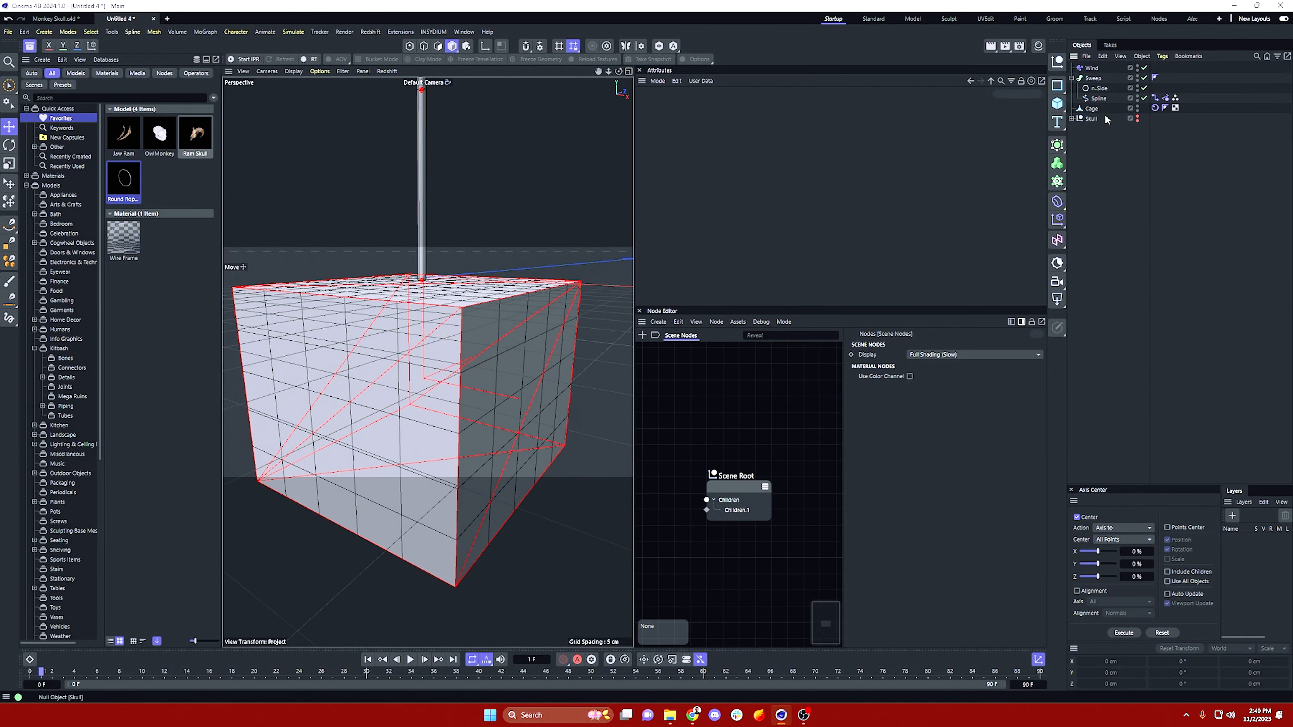
Step: Set the Cage's Rigid Body collision shape to Sphere and preview its collision geometry at frame 1
left_click(1154, 107)
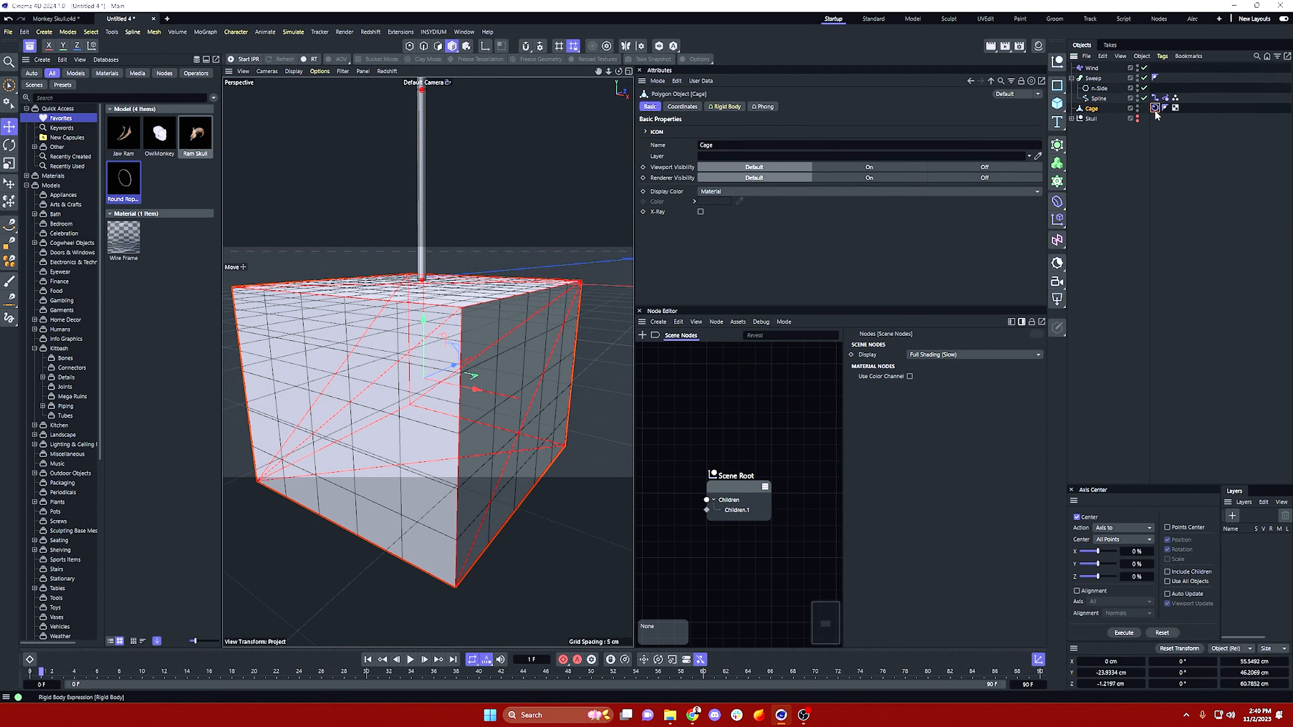
left_click(757, 175)
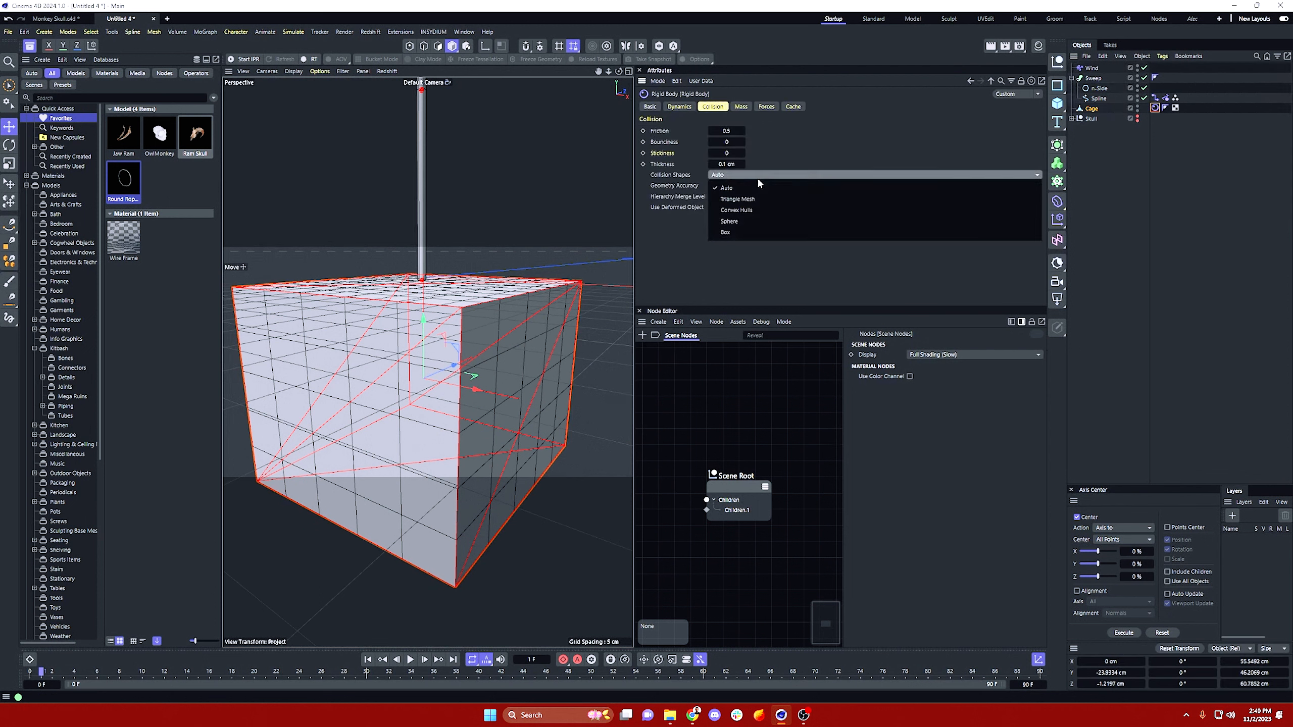
left_click(744, 223)
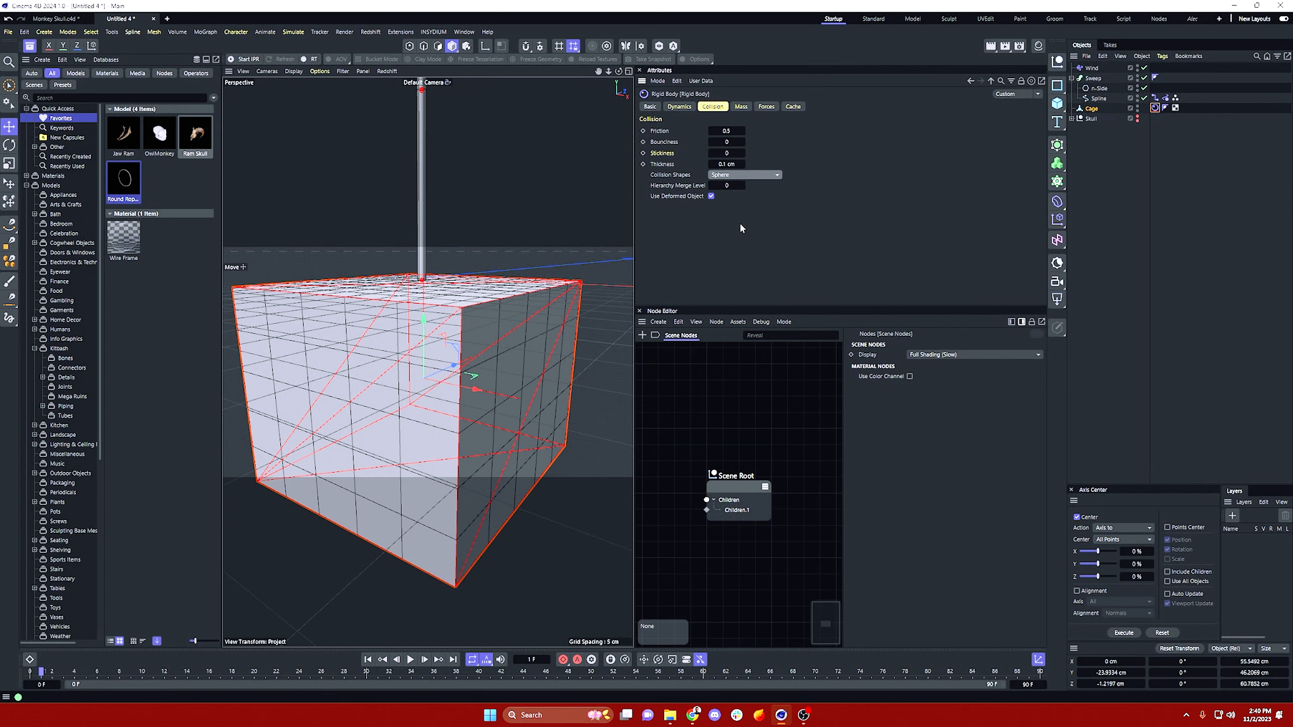
left_click(367, 659)
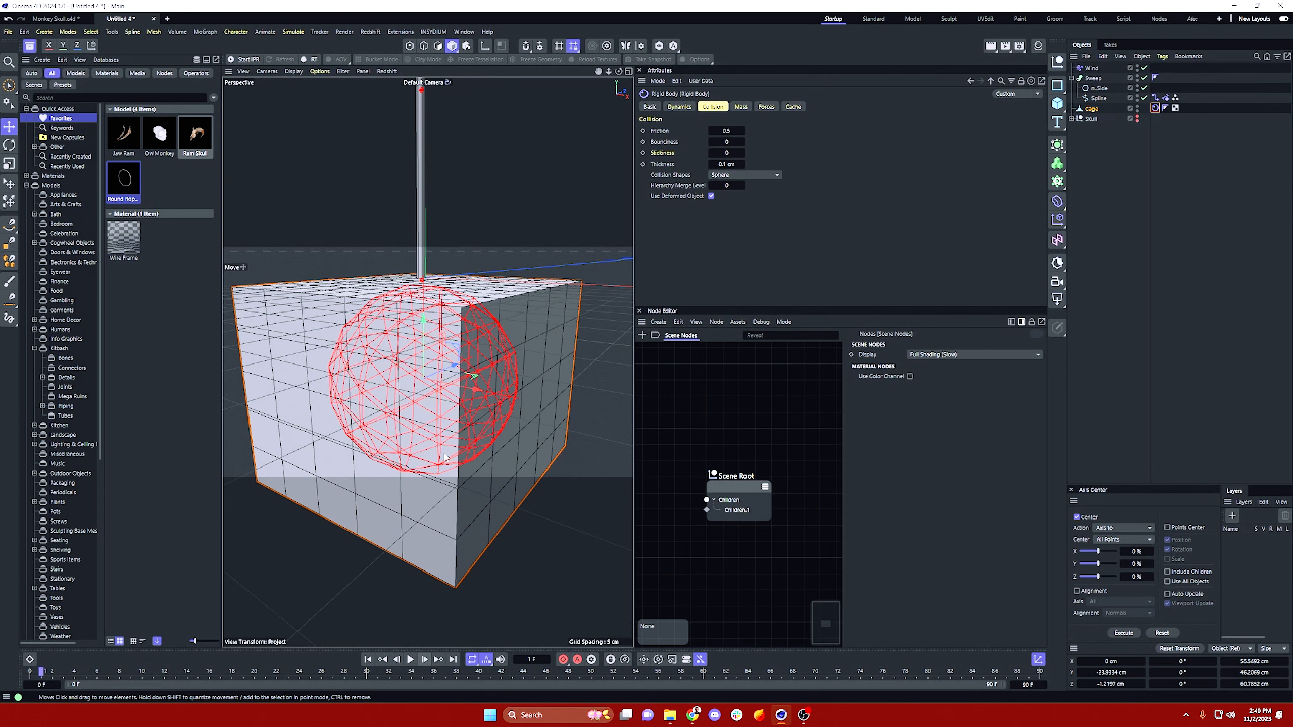
left_click_drag(452, 338, 424, 380, "alt")
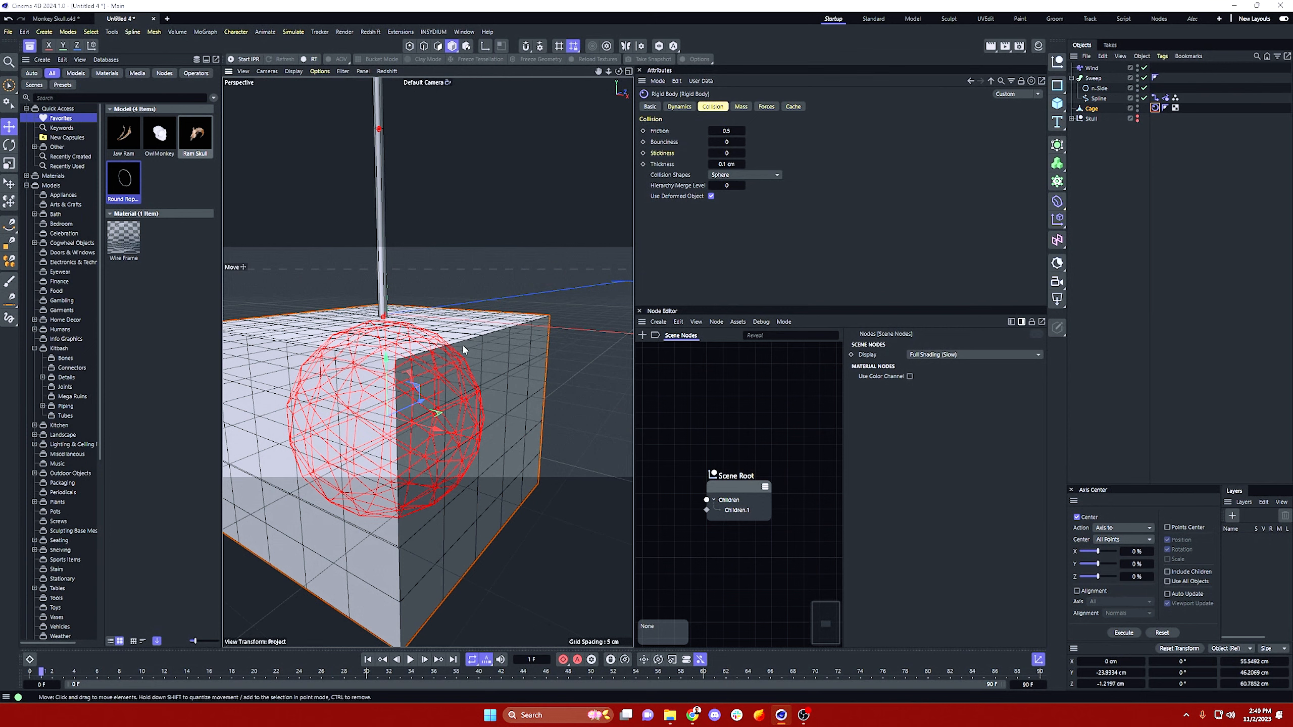
left_click_drag(415, 348, 391, 363, "alt")
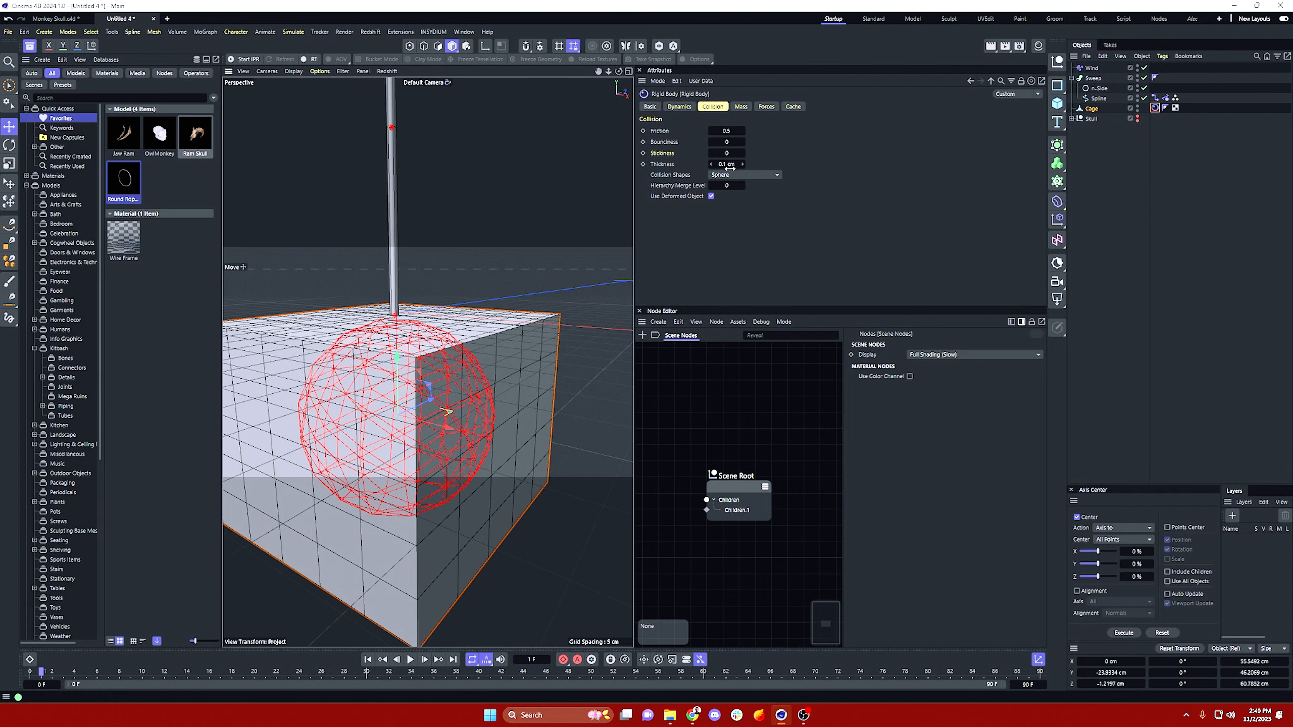
Step: Switch the Cage's collision shape to Triangle Mesh and examine the drawn collision geometry at frame 1
left_click(771, 175)
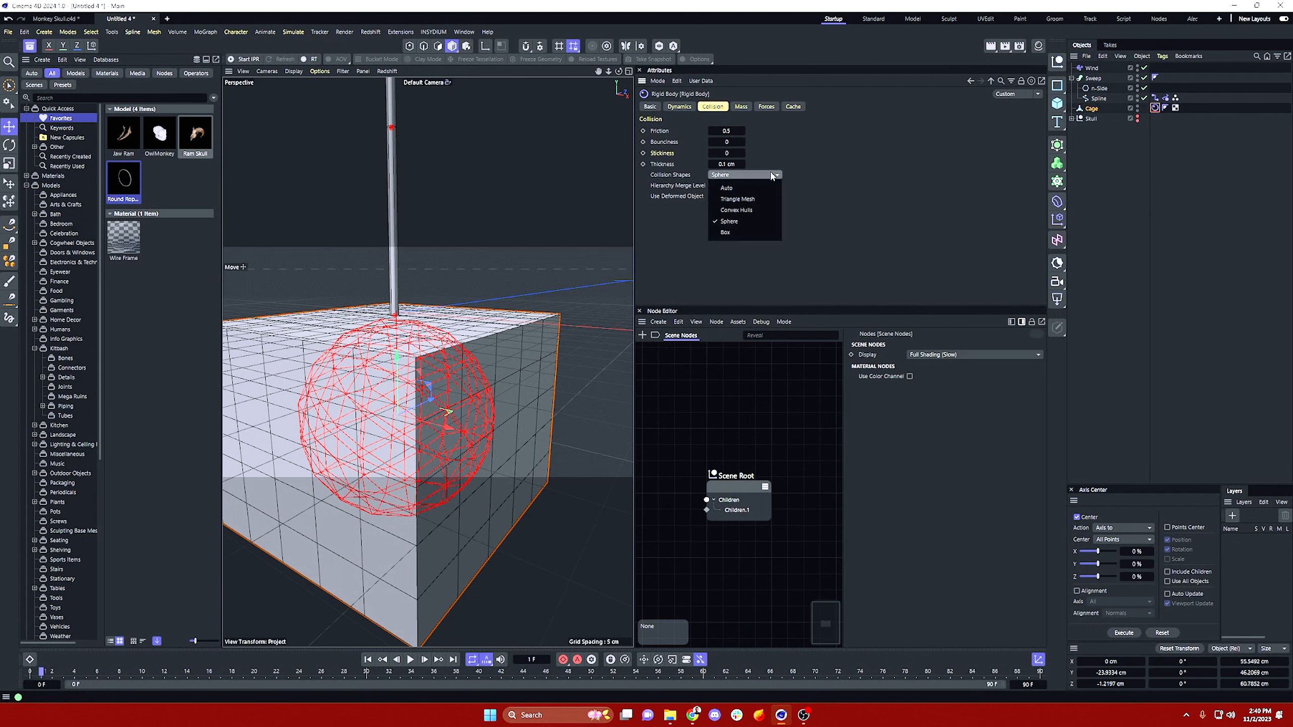
left_click(749, 198)
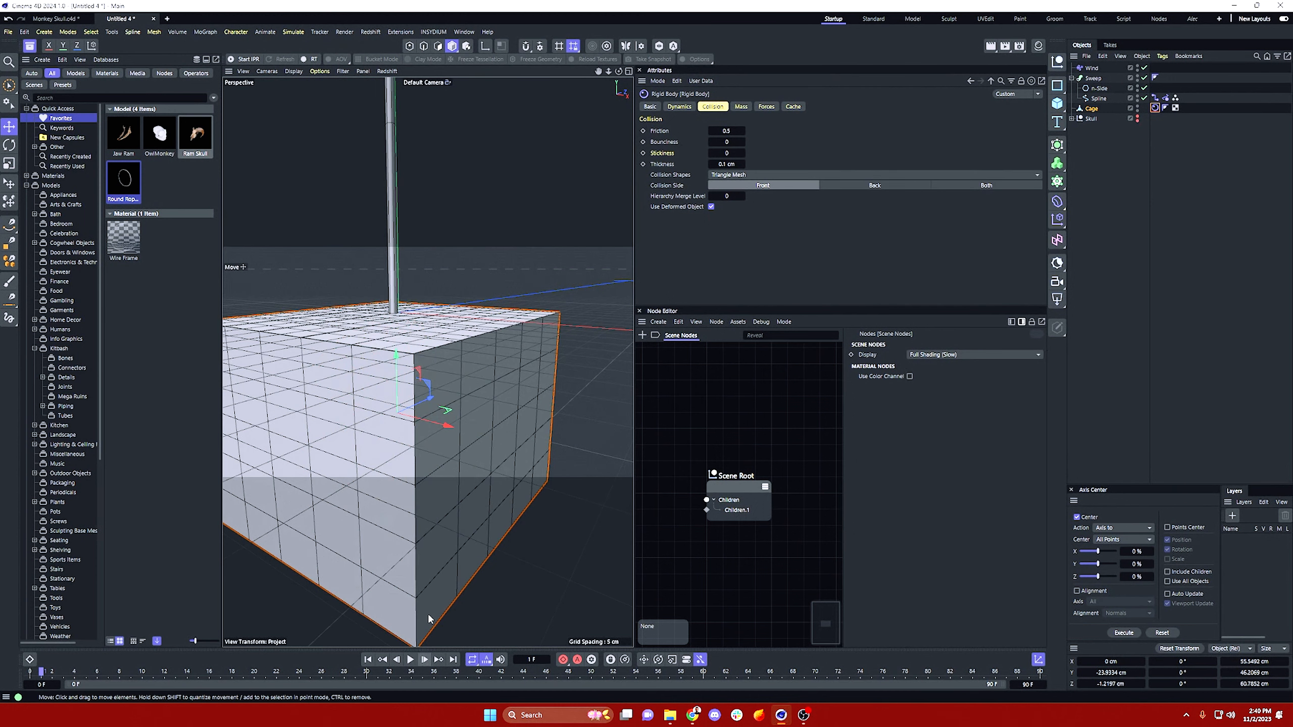
mouse_move(436, 356)
left_mouse_down("alt")
mouse_move(350, 383)
mouse_move(391, 340)
mouse_move(442, 378)
left_mouse_up("alt")
left_click_drag(424, 429, 456, 369, "alt")
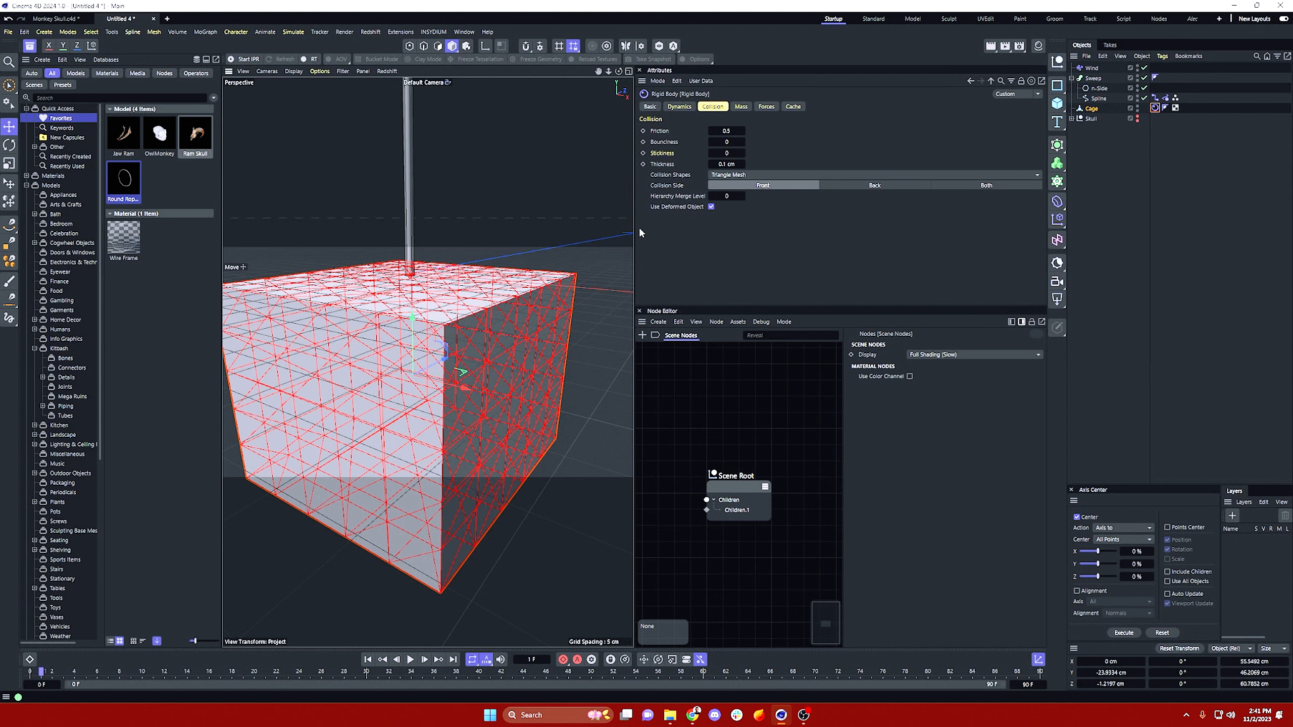
Step: Try Convex Hulls as the Cage's collision shape and restart the simulation to view frame 1
left_click(774, 176)
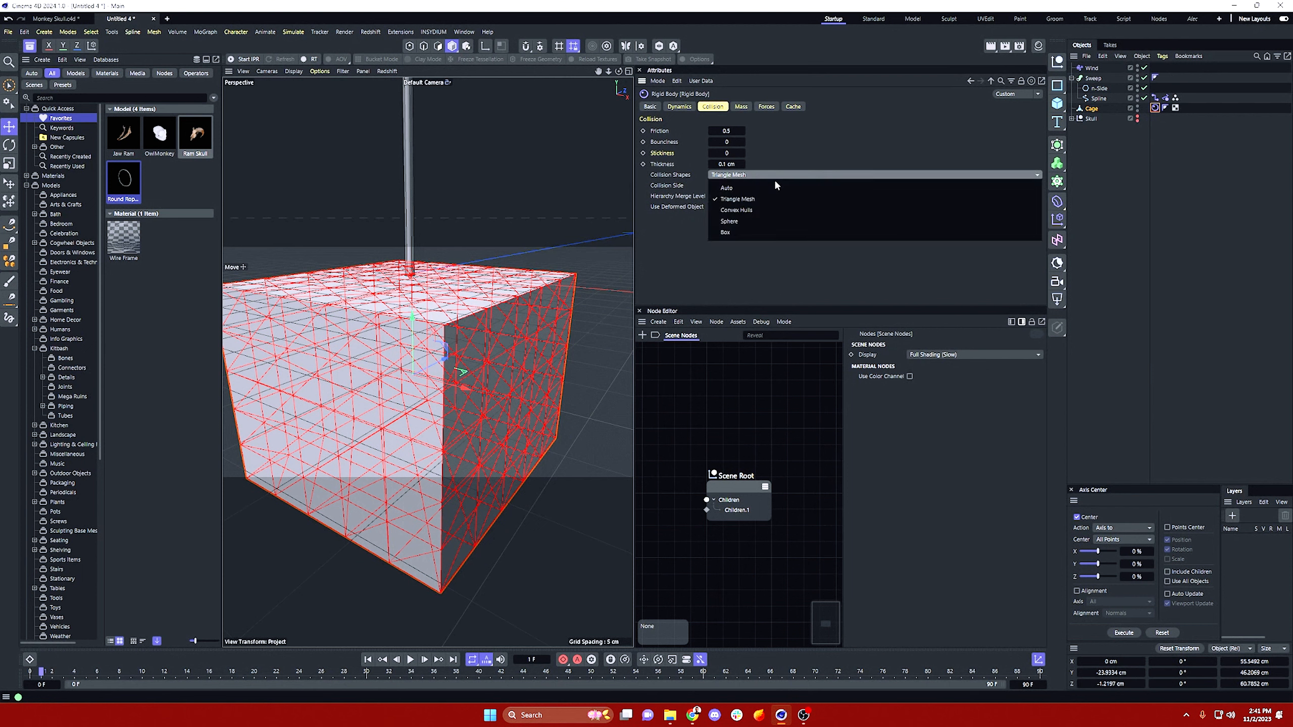
left_click(762, 213)
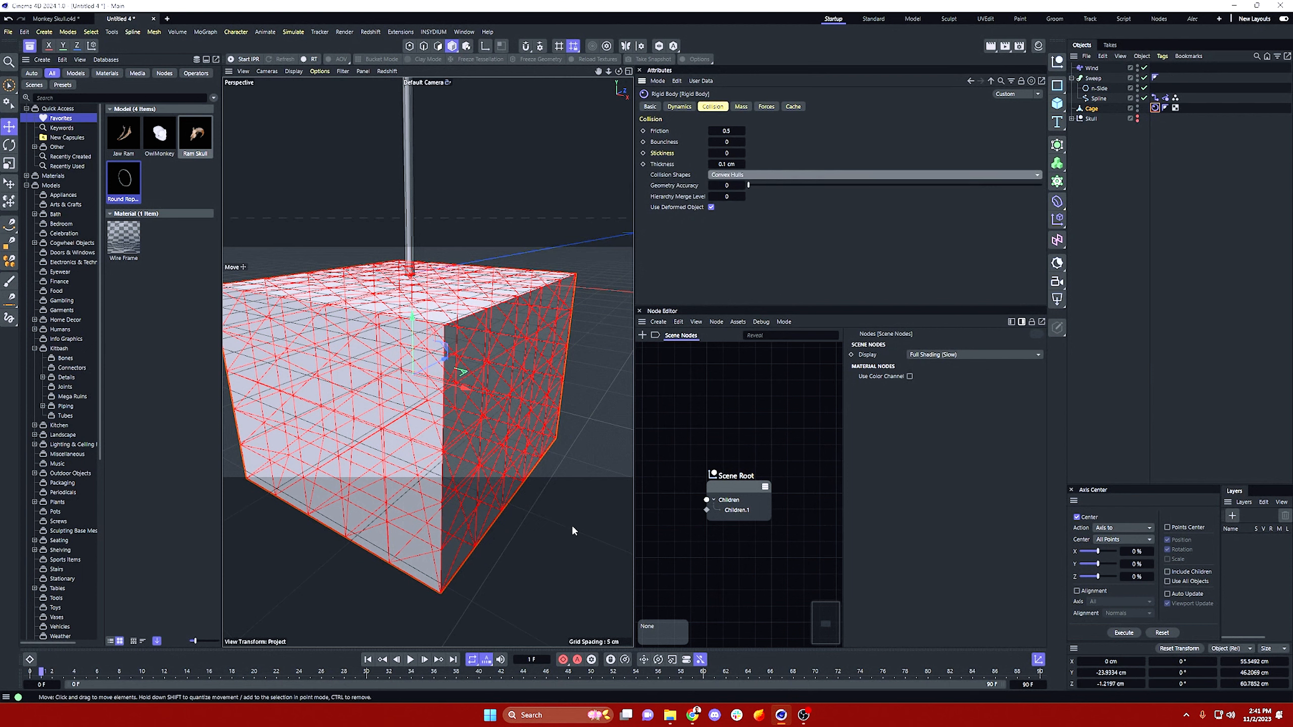
left_click(370, 660)
left_click(425, 660)
left_click_drag(446, 406, 524, 346, "alt")
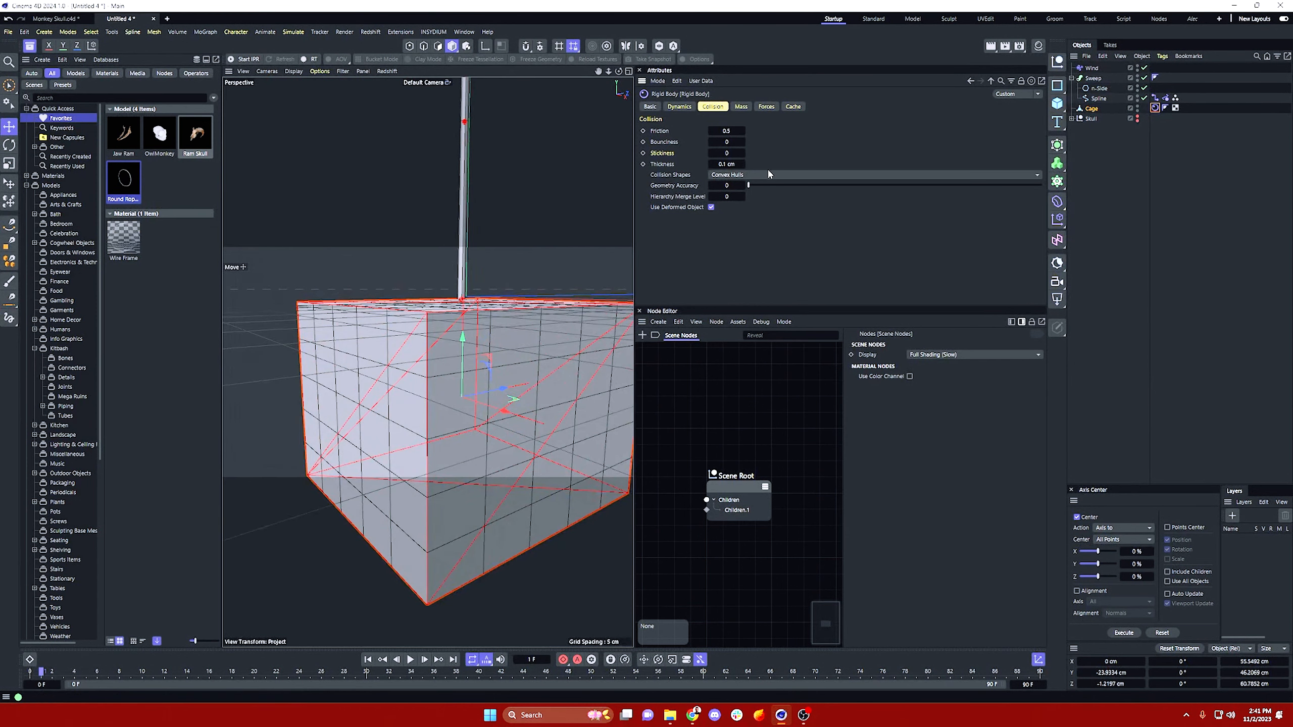
Step: Set the Cage's collision shape to Box and check the drawn collision geometry
left_click(767, 175)
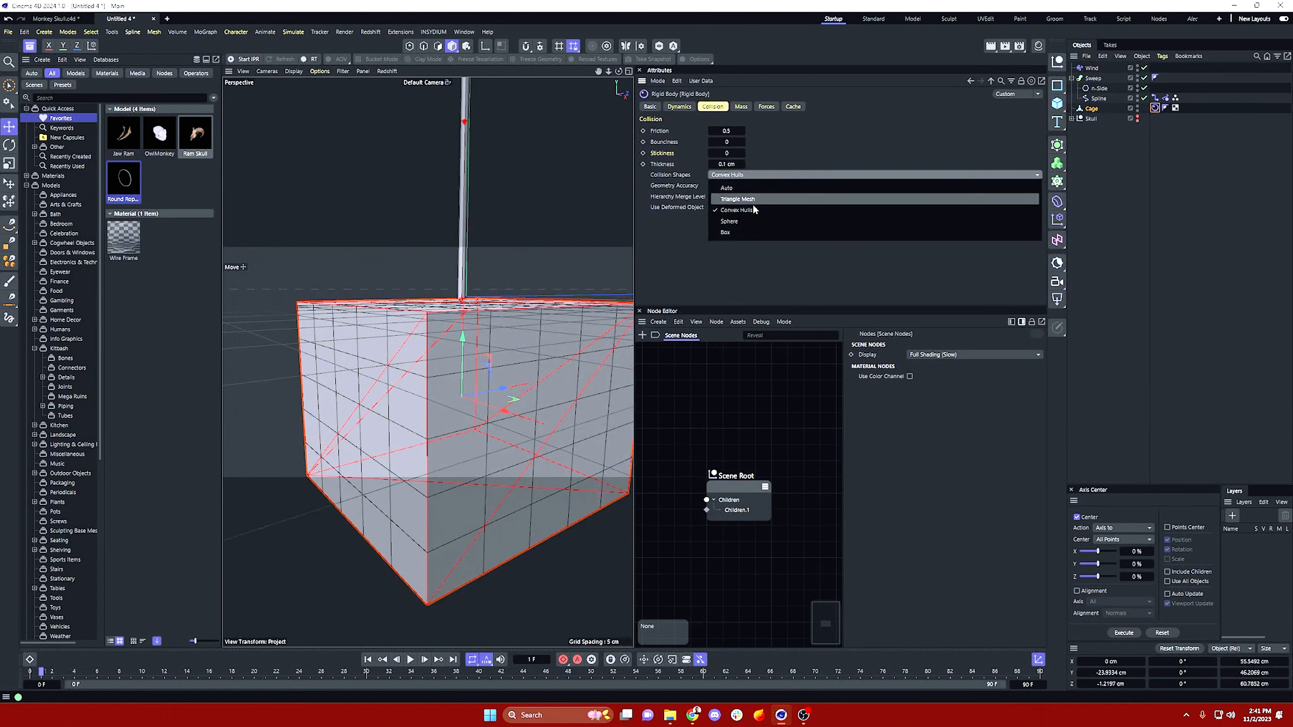
left_click(750, 232)
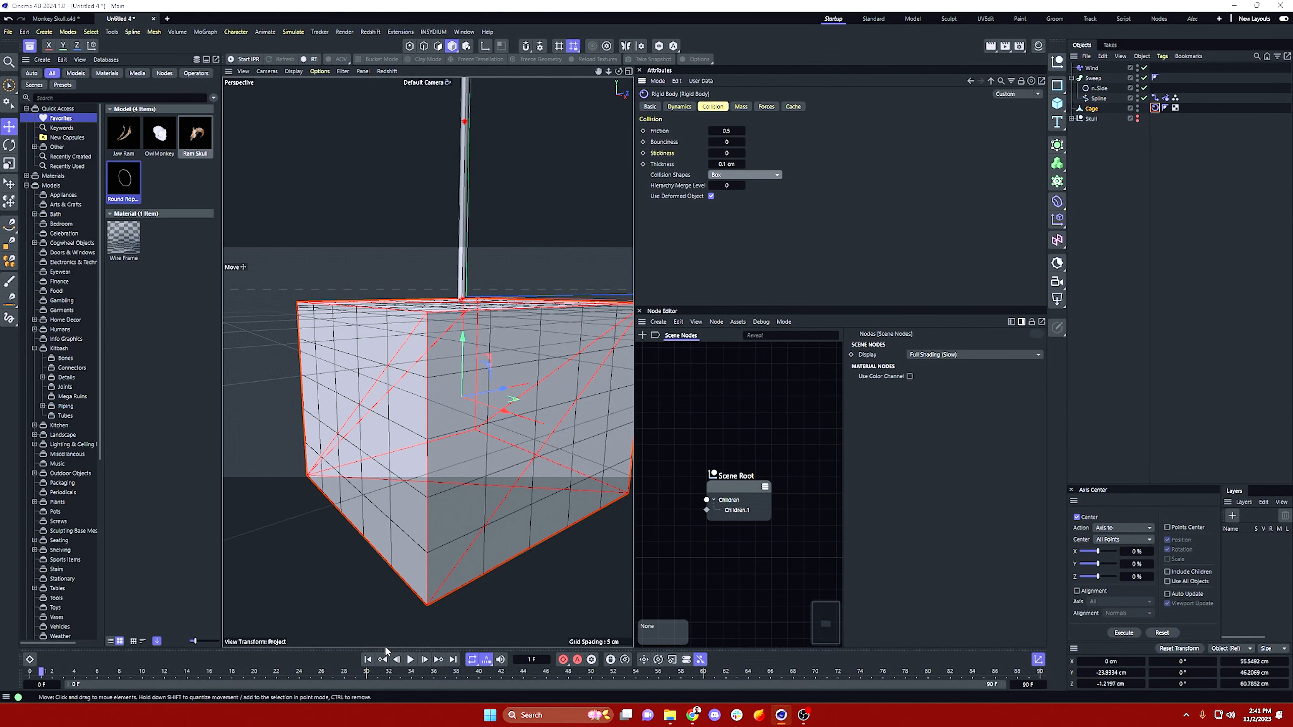
left_click_drag(447, 376, 423, 357, "alt")
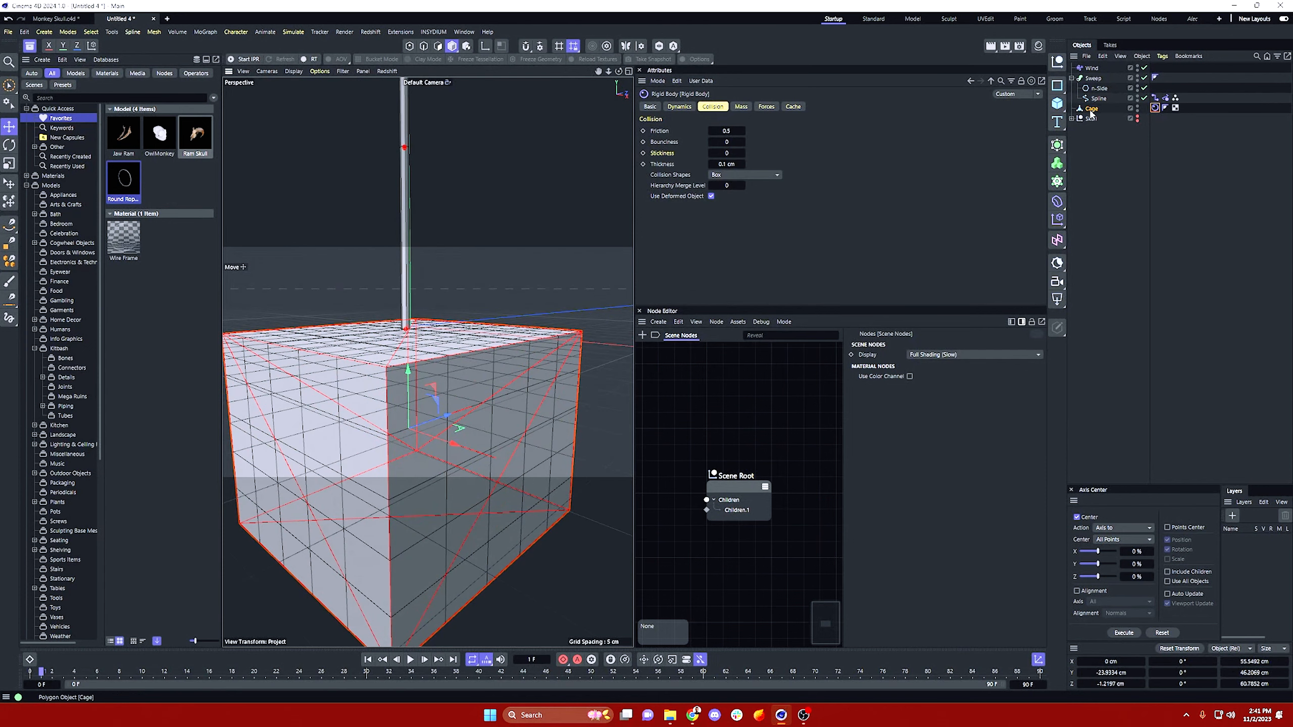
Step: Hide the Cage in both viewport and renderer, and restore the Skull null's default visibility
left_click(1072, 118)
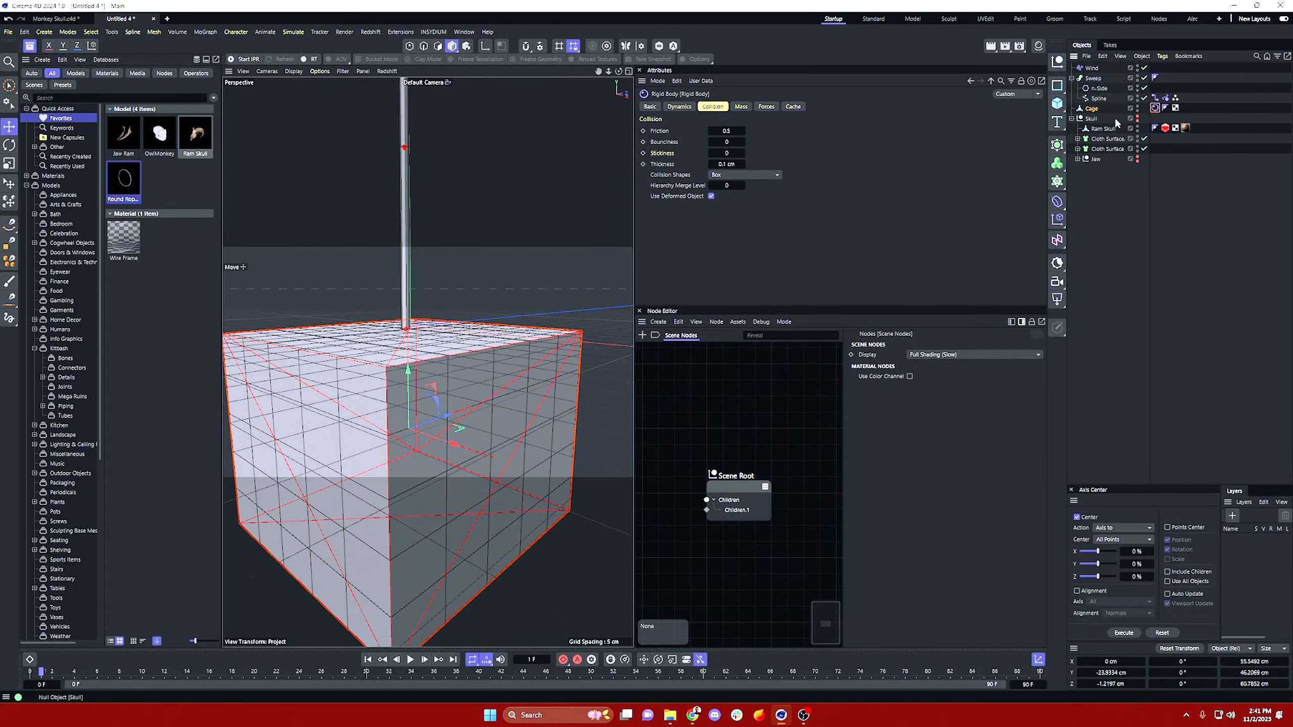
left_click(1072, 118)
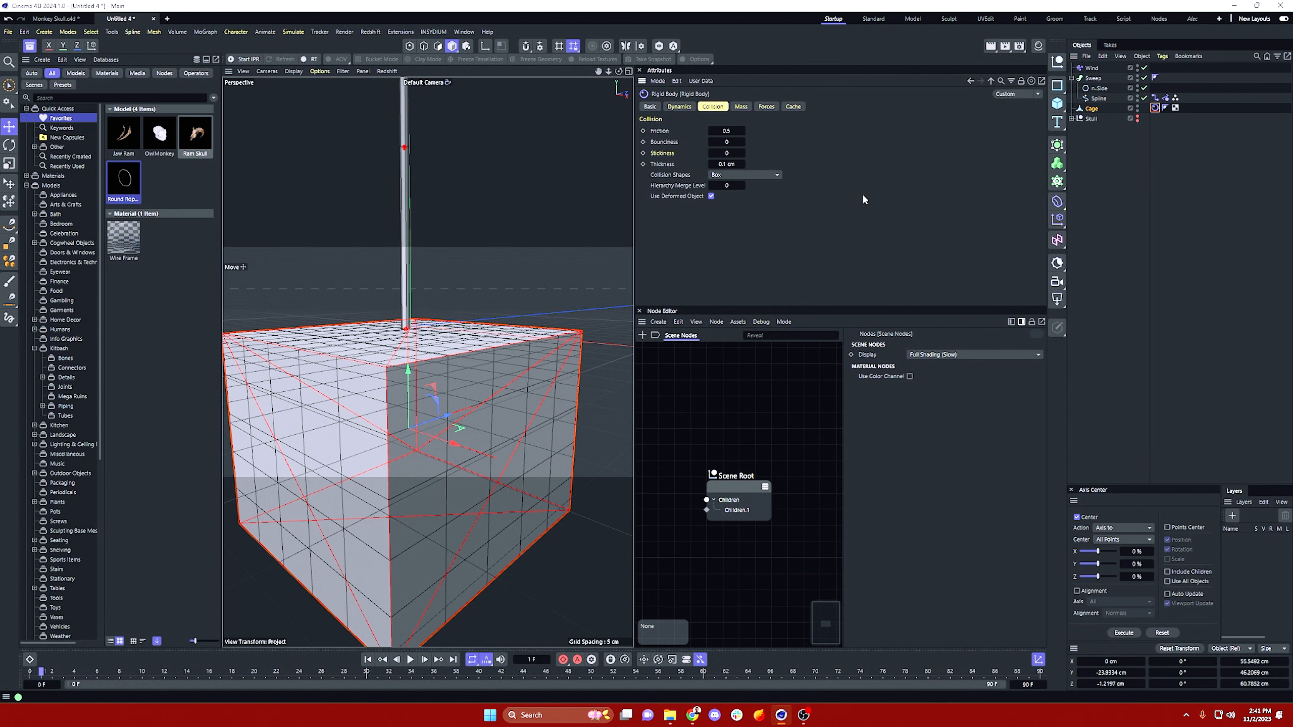
left_click(1082, 117)
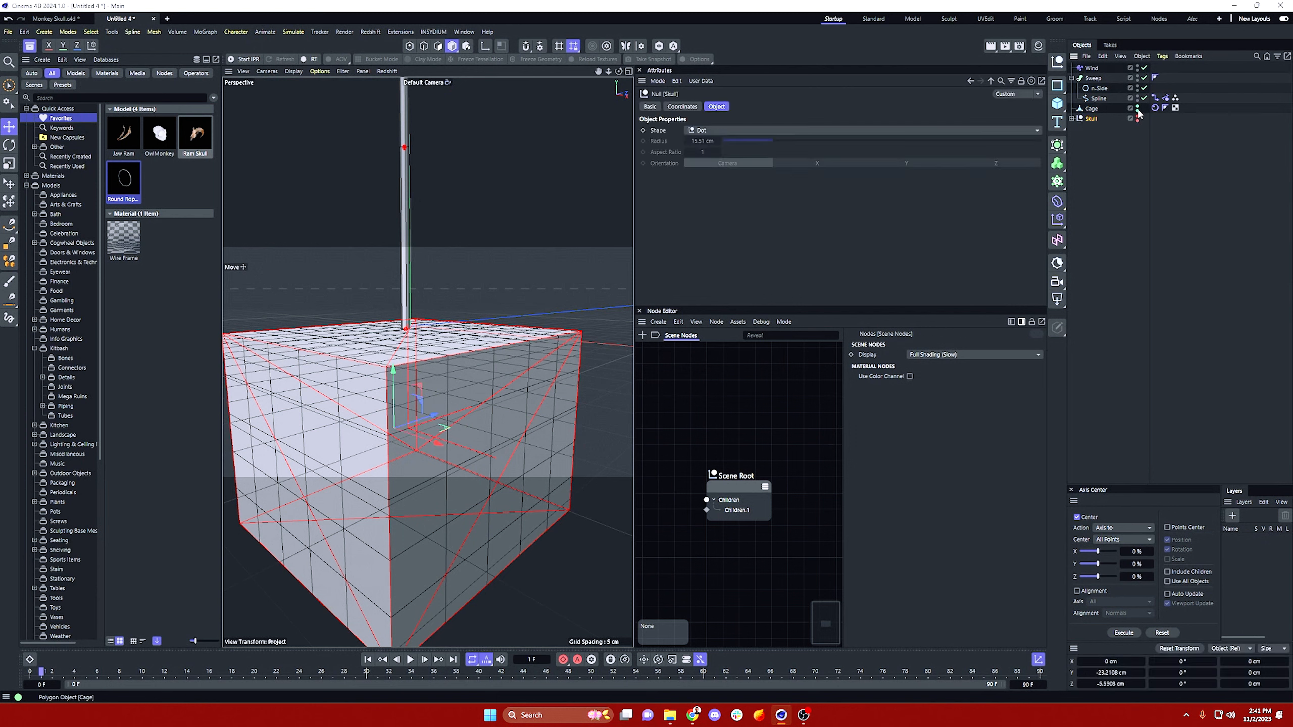
left_click(1137, 106)
left_click(1137, 117)
left_click(1098, 143)
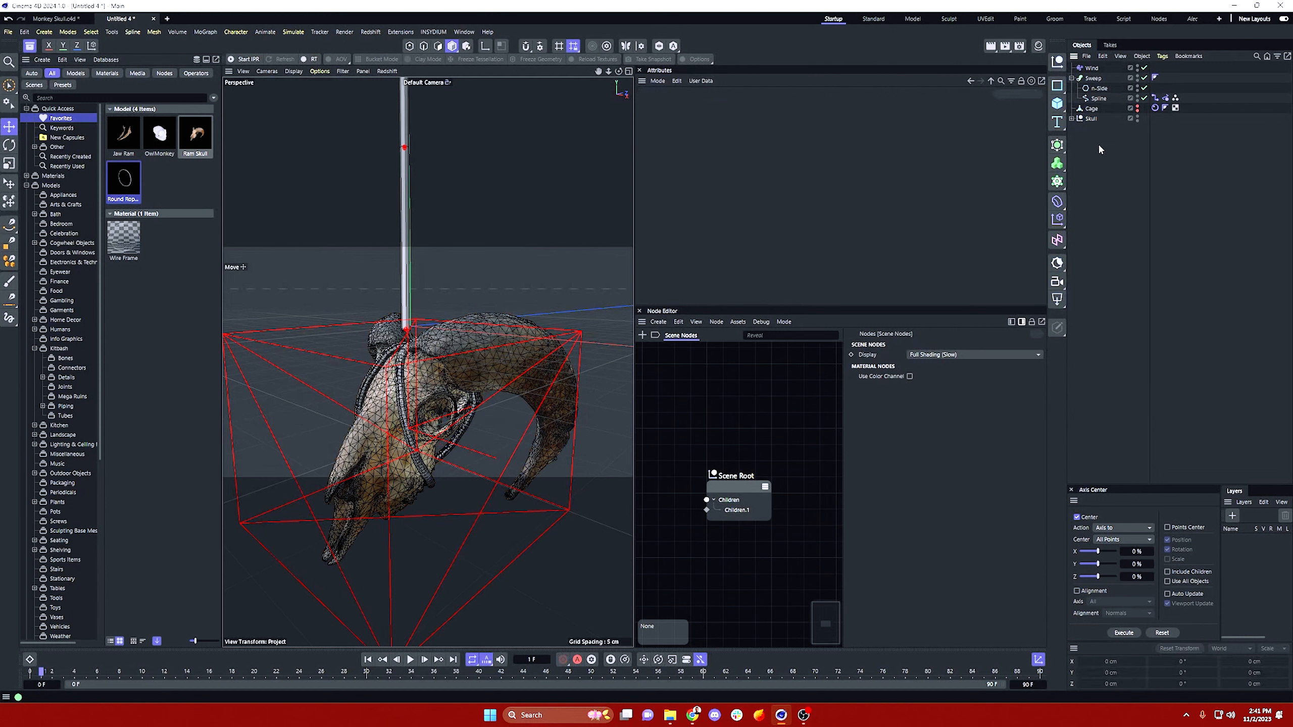
Step: Parent the Skull null under the Cage and force the Skull visible despite its hidden parent
left_click(1085, 119)
left_click(1072, 118)
left_click(1137, 159)
left_click(1154, 97)
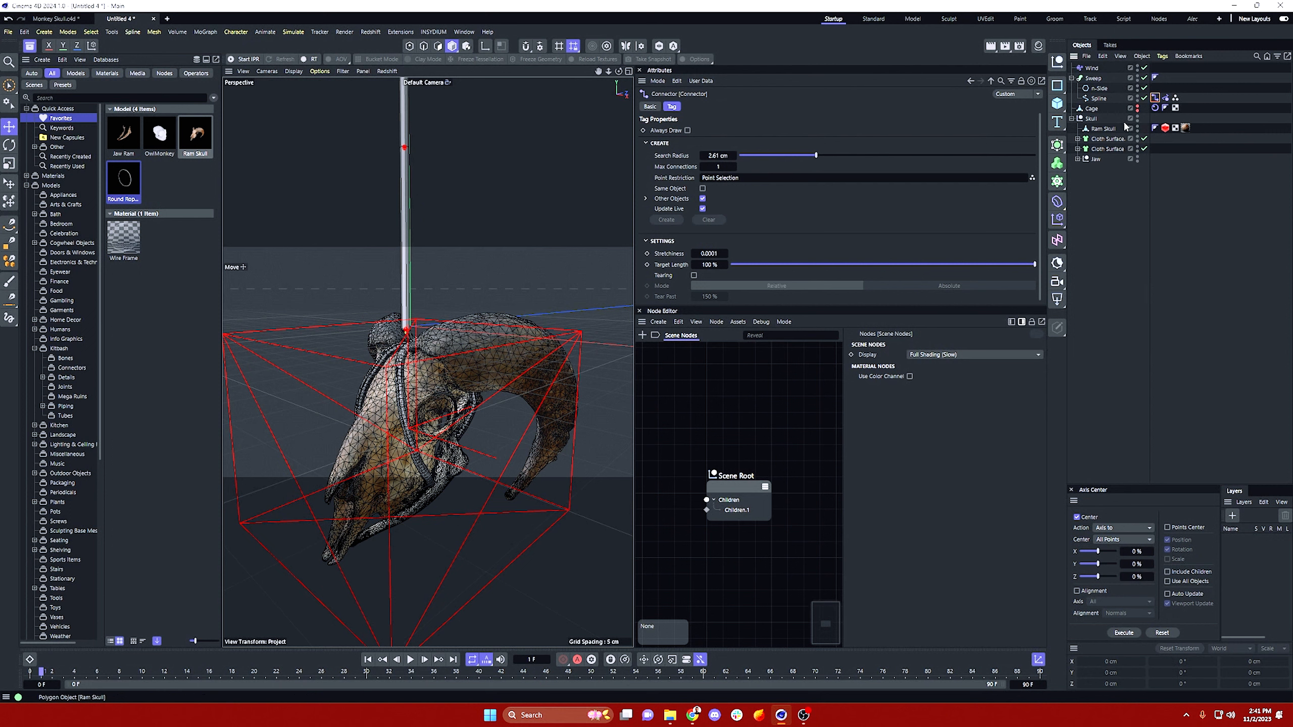
left_click_drag(1089, 120, 1095, 110)
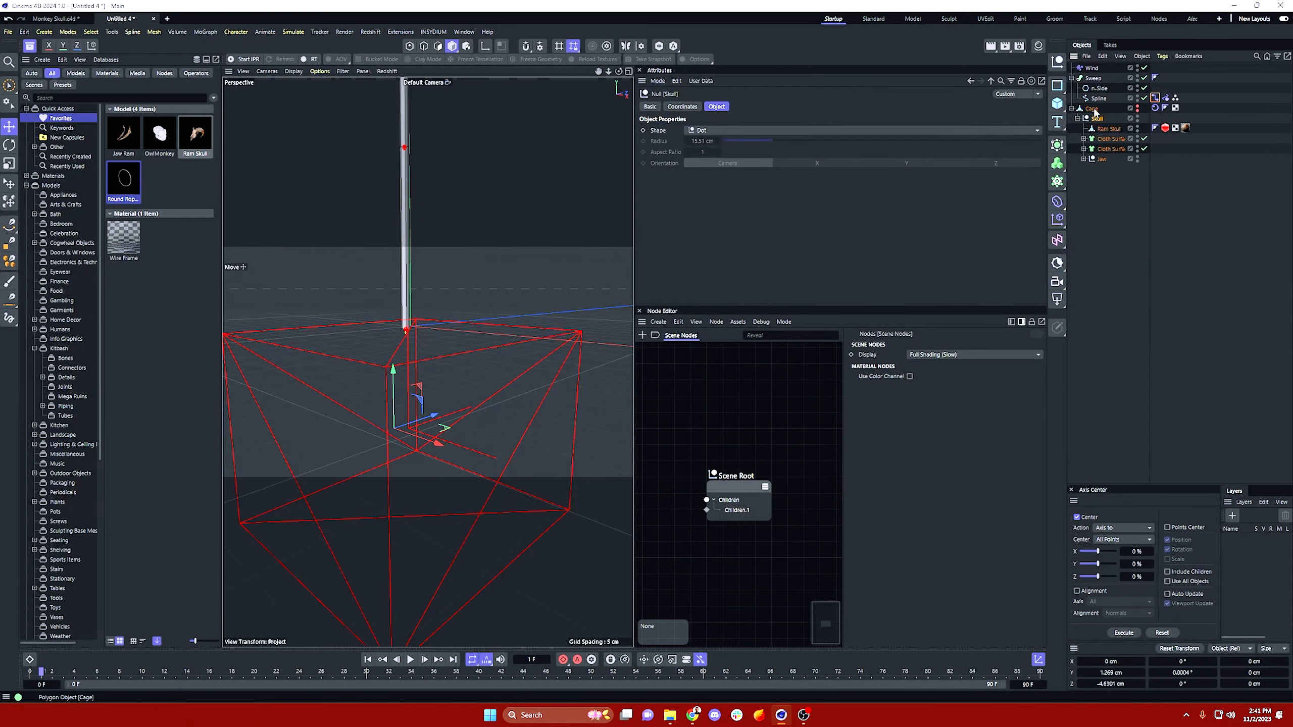
left_click(1092, 108)
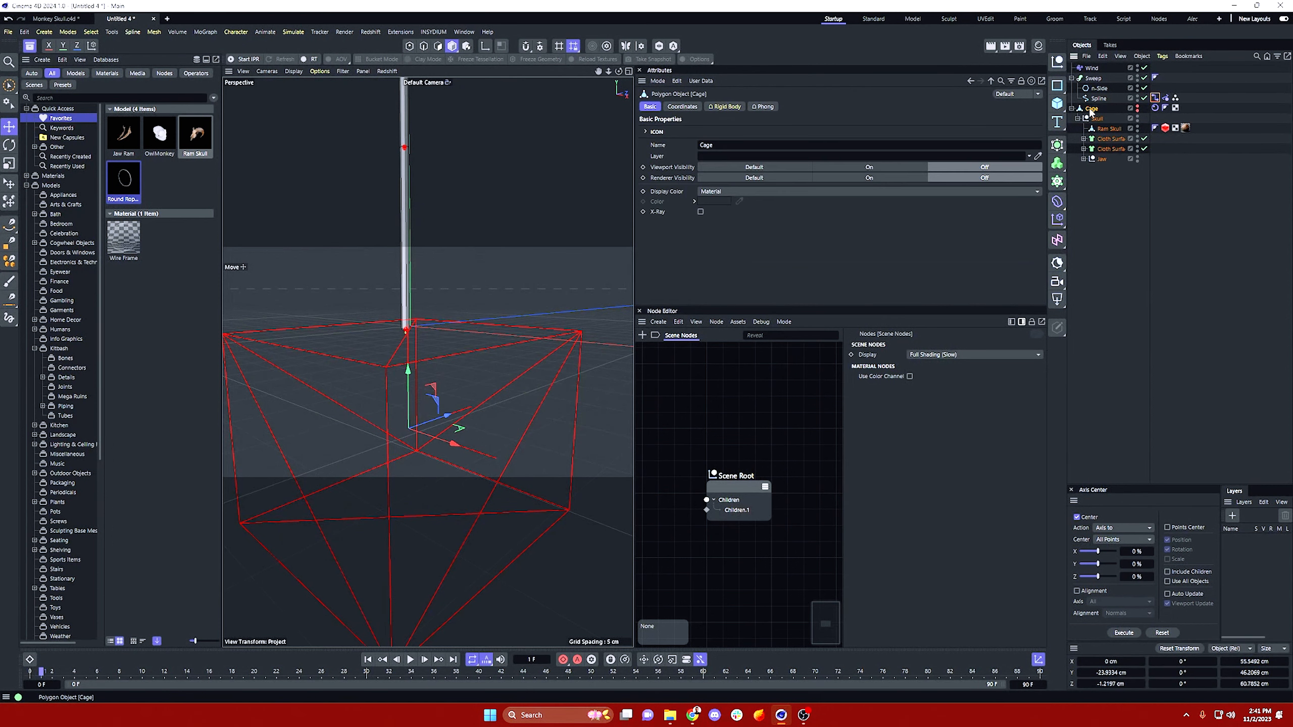
left_click(1137, 128)
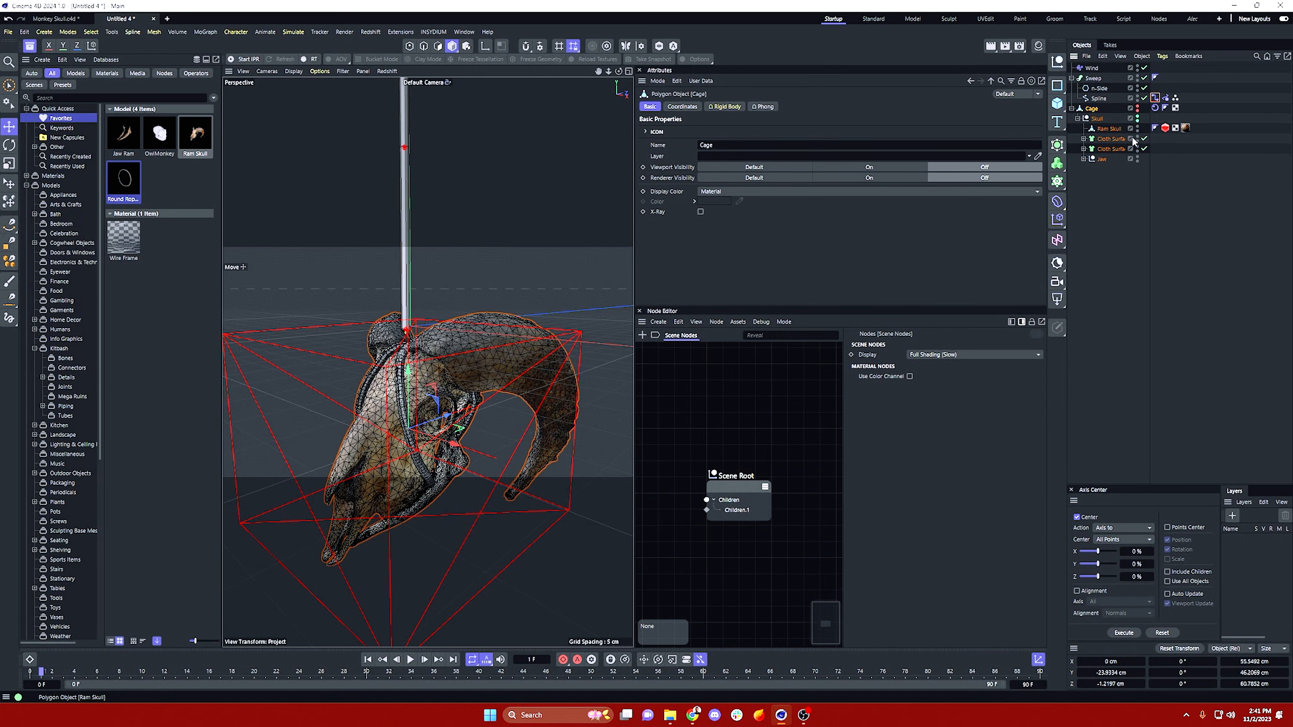
left_click(1082, 237)
Step: Play the simulation to frame 35 and bring the swinging skull and Cage into view
left_click(409, 659)
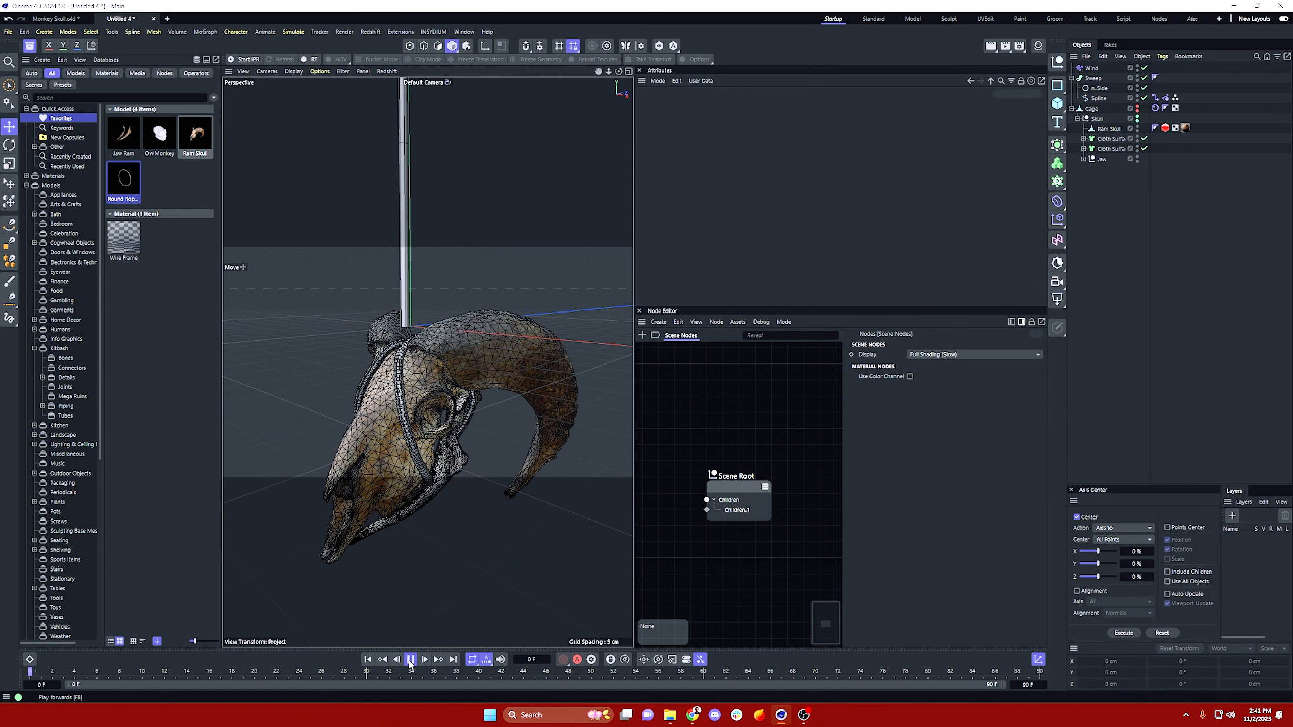
left_click(410, 659)
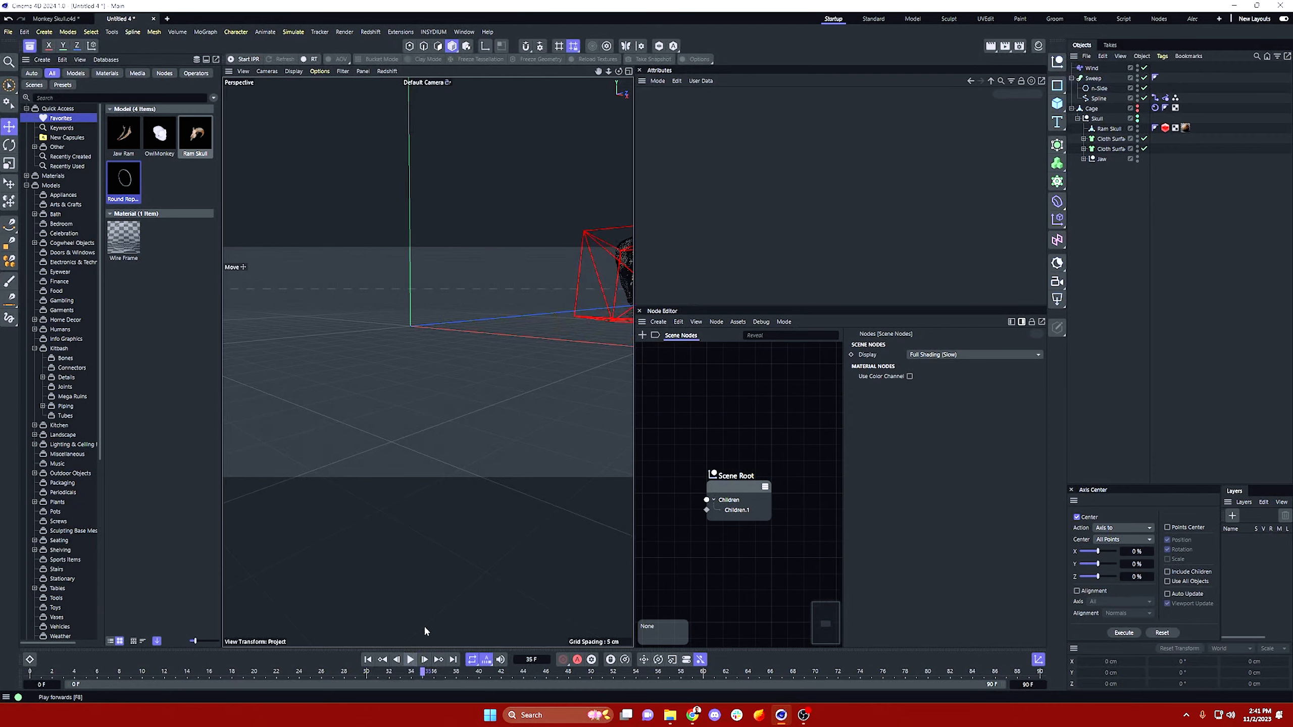
middle_click_drag(593, 290, 424, 374, "alt")
middle_click_drag(590, 315, 439, 392, "alt")
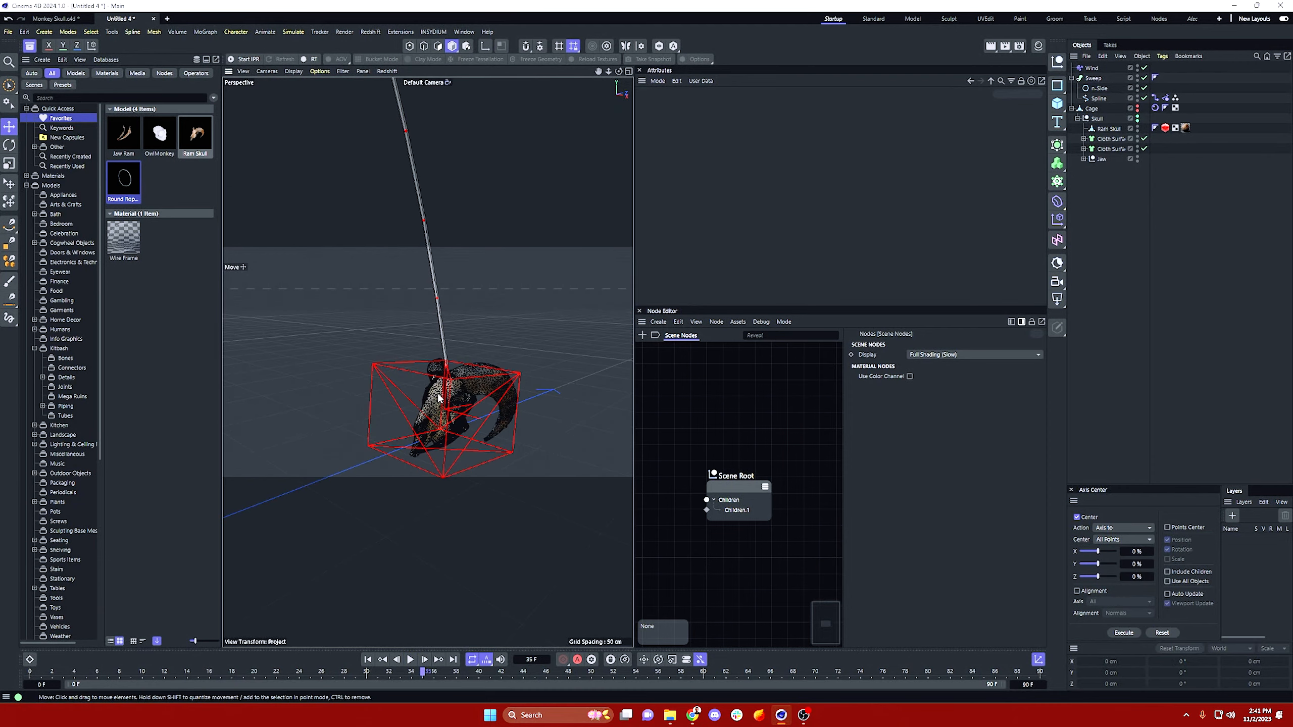
Step: Move the Skull null to about Y 5.39 cm, Z -6.79 cm so its straps meet the rope's lower end
right_click_drag(439, 391, 518, 338, "alt")
left_click_drag(518, 338, 551, 340, "alt")
left_click(551, 339)
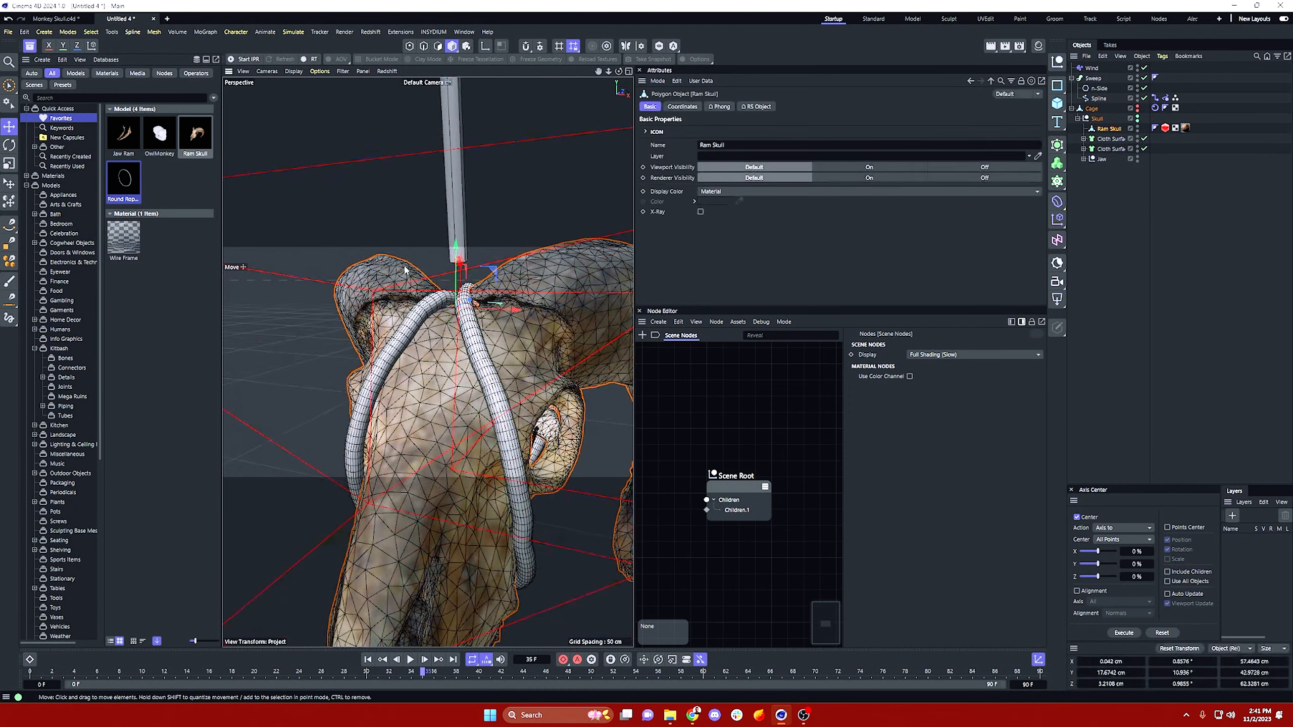
left_click(1098, 118)
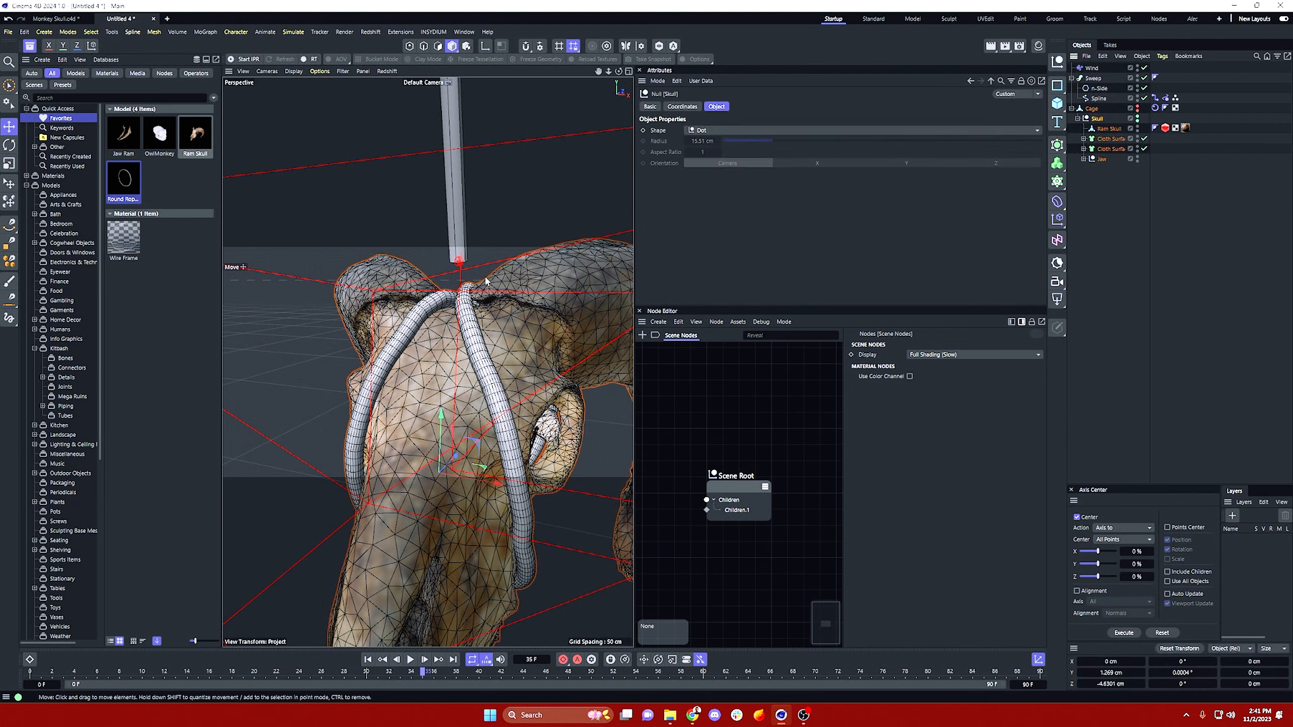
left_click_drag(451, 411, 535, 351)
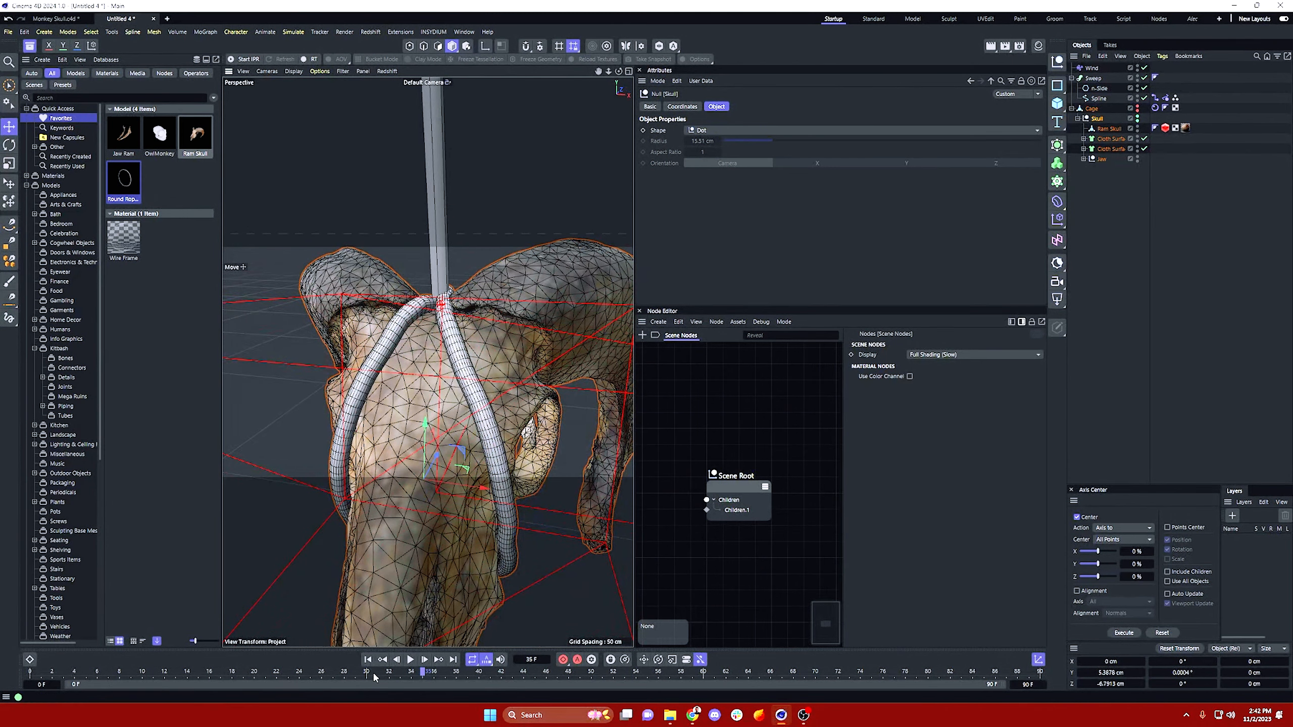
Step: Return to frame 0 and examine where the rope meets the skull's straps
left_click(367, 659)
scroll(401, 457, "down", 6)
middle_click_drag(451, 555, 448, 400, "alt")
scroll(448, 400, "up", 5)
left_click_drag(447, 399, 434, 383, "alt")
left_click_drag(427, 490, 433, 430, "alt")
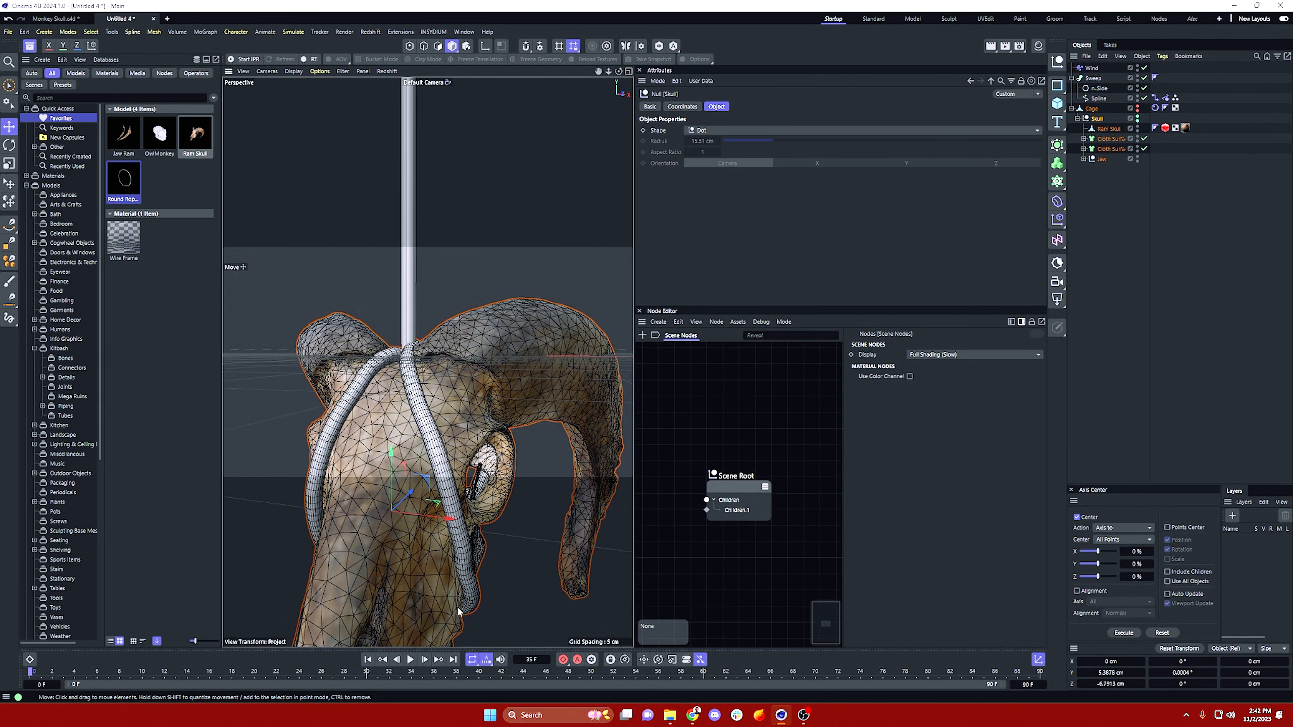
Step: Play the simulation through to frame 79 and watch the skull swing with the Cage
left_click(410, 661)
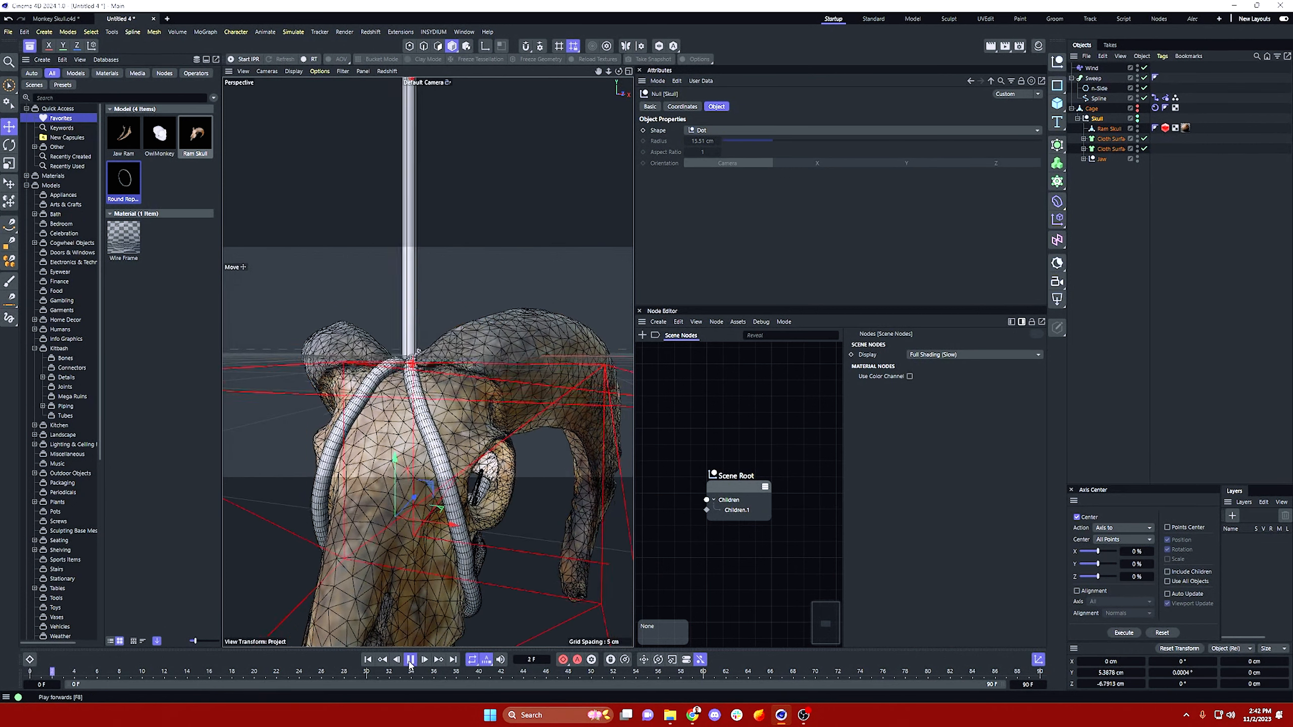
left_click(410, 662)
left_click_drag(523, 274, 519, 351, "alt")
left_click(410, 660)
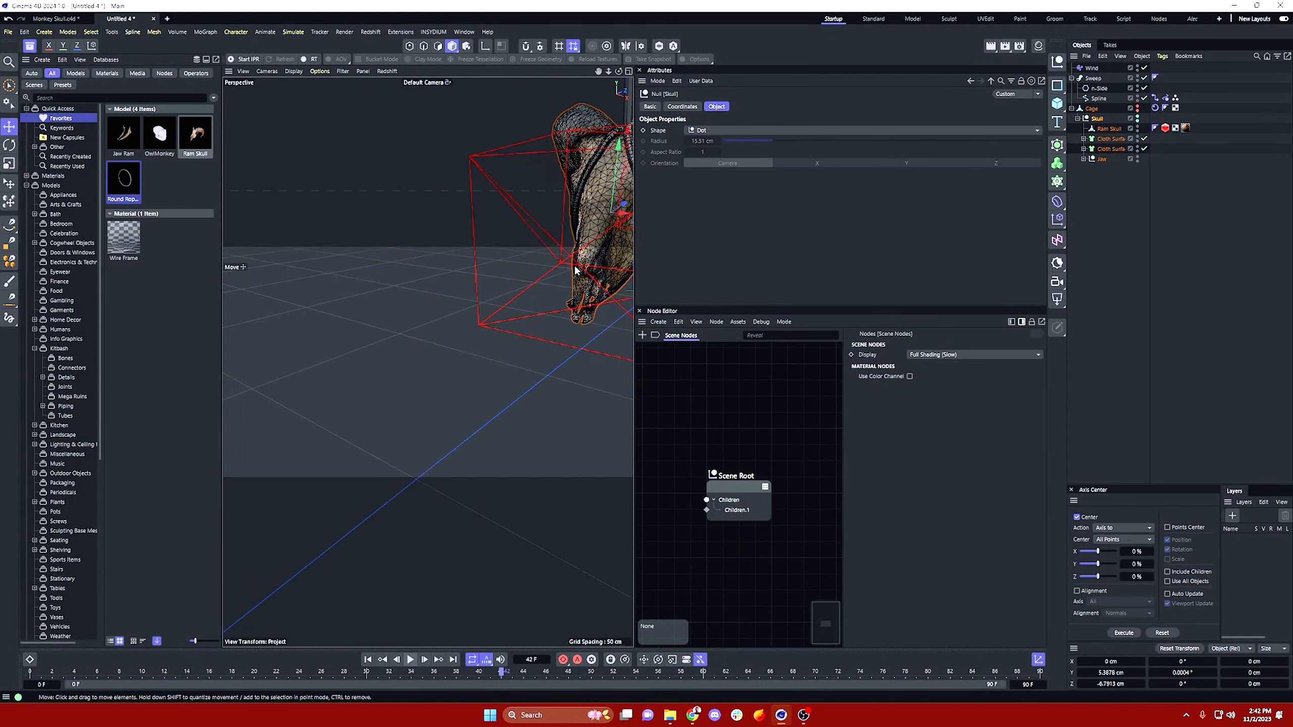
key("s")
left_click_drag(432, 396, 457, 381, "alt")
left_click(409, 659)
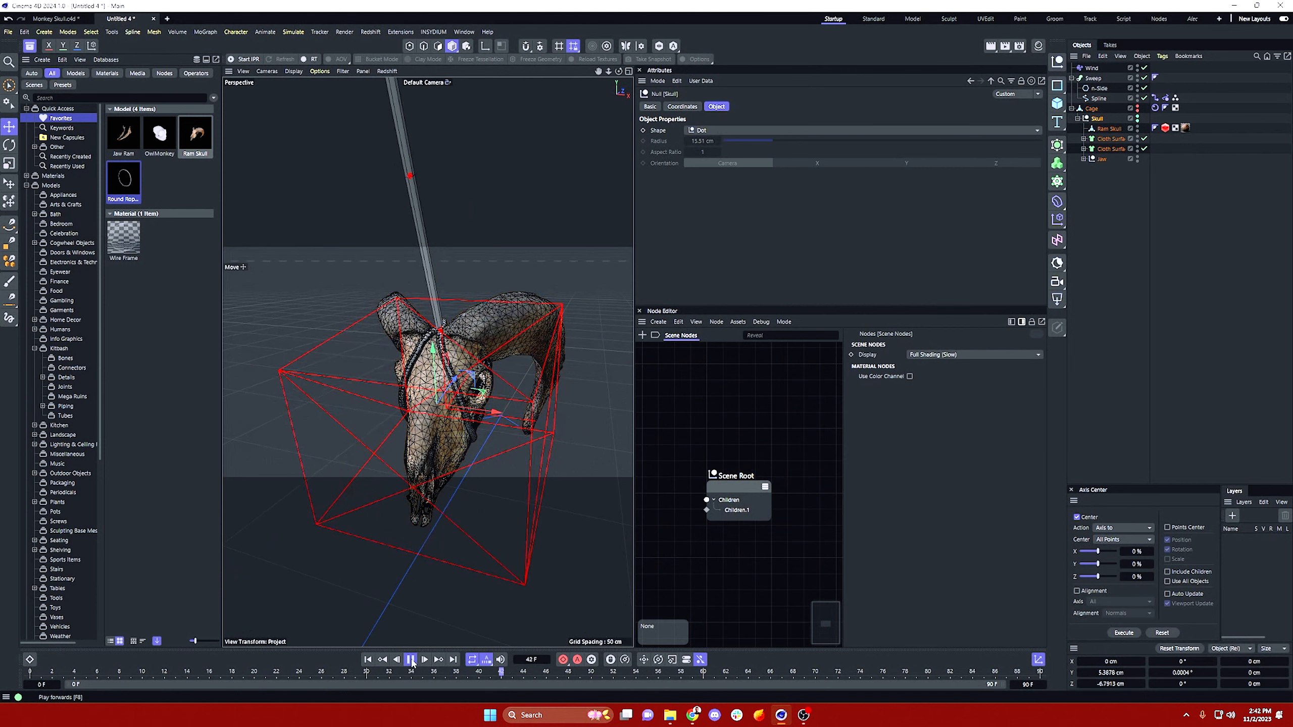
left_click(410, 661)
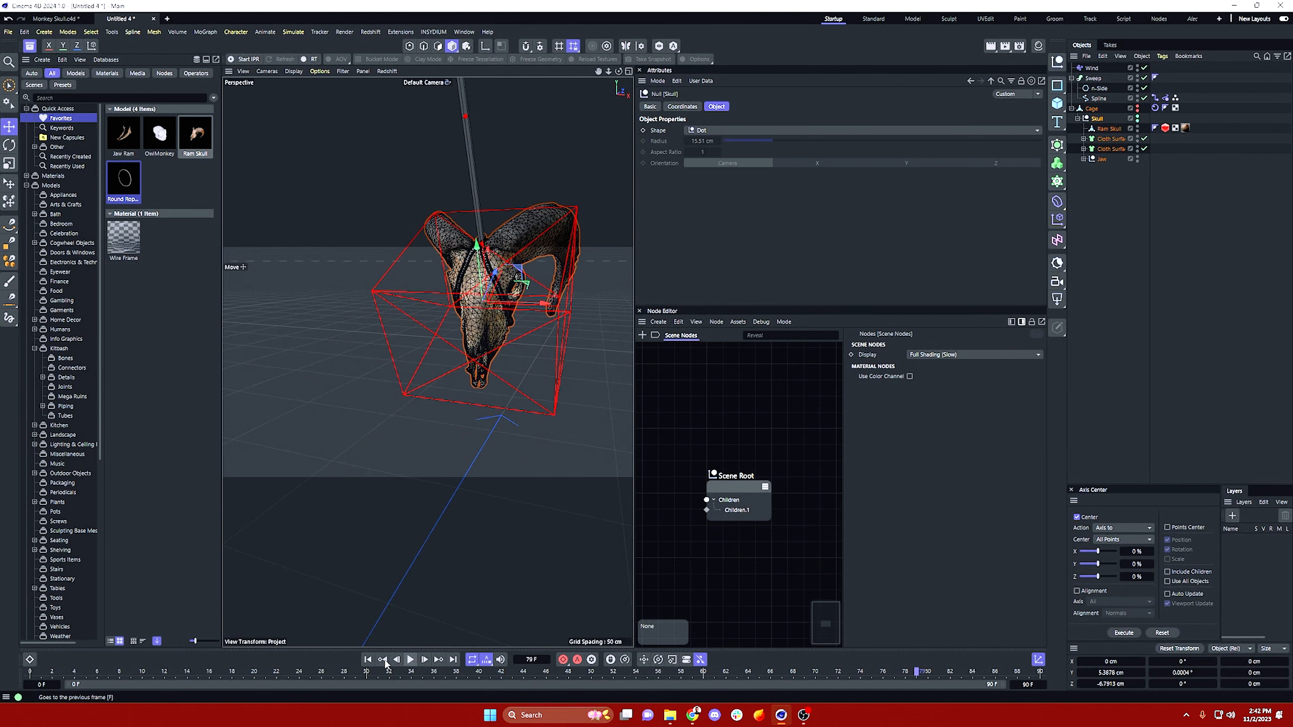
Step: Keyframe the Wind object's Wind Speed at 200 cm and shift the key to frame 16
left_click(368, 660)
scroll(354, 528, "down", 3)
scroll(355, 528, "down", 3)
middle_click_drag(357, 553, 430, 395, "alt")
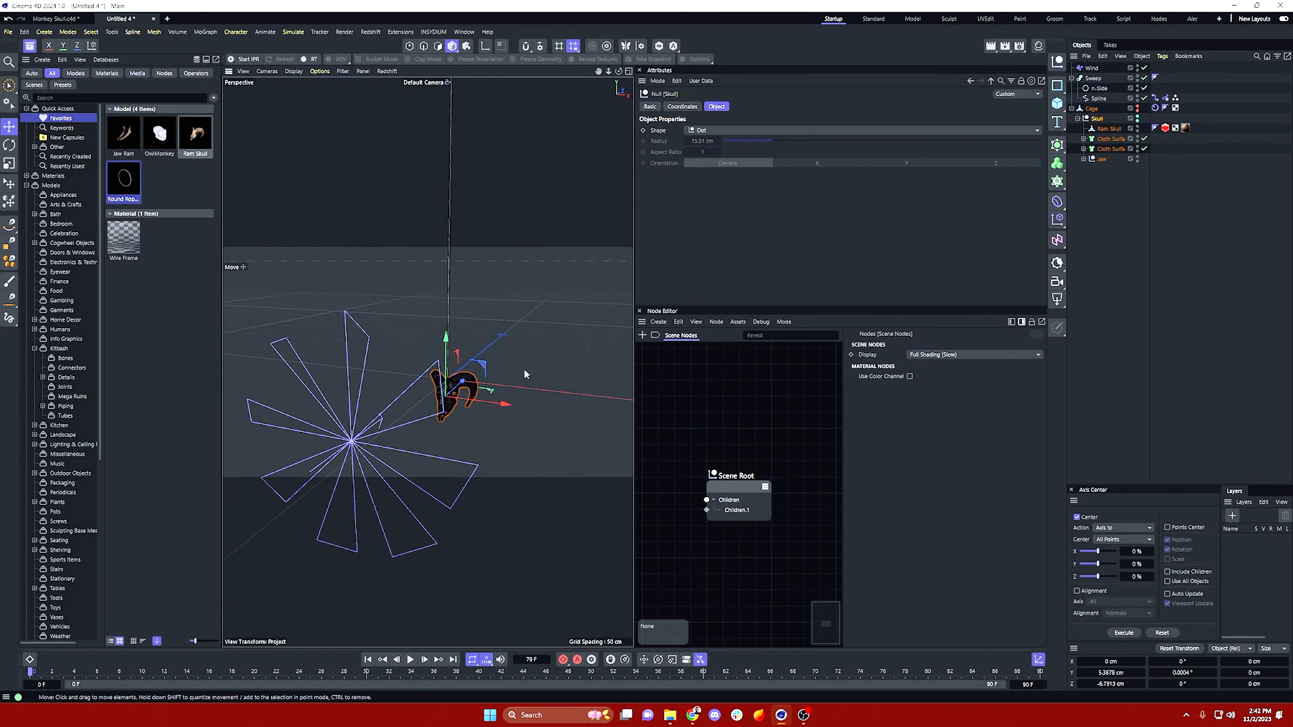
left_click(1092, 69)
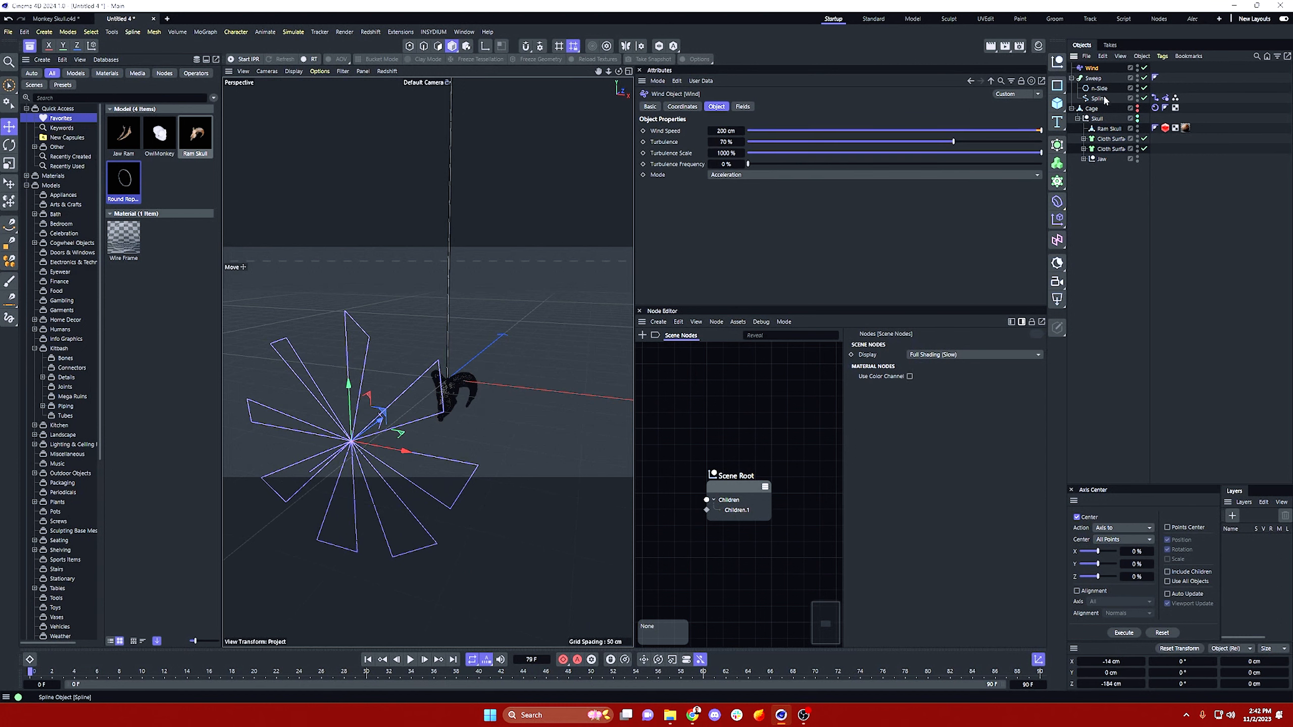
left_click(643, 130)
left_click(32, 678)
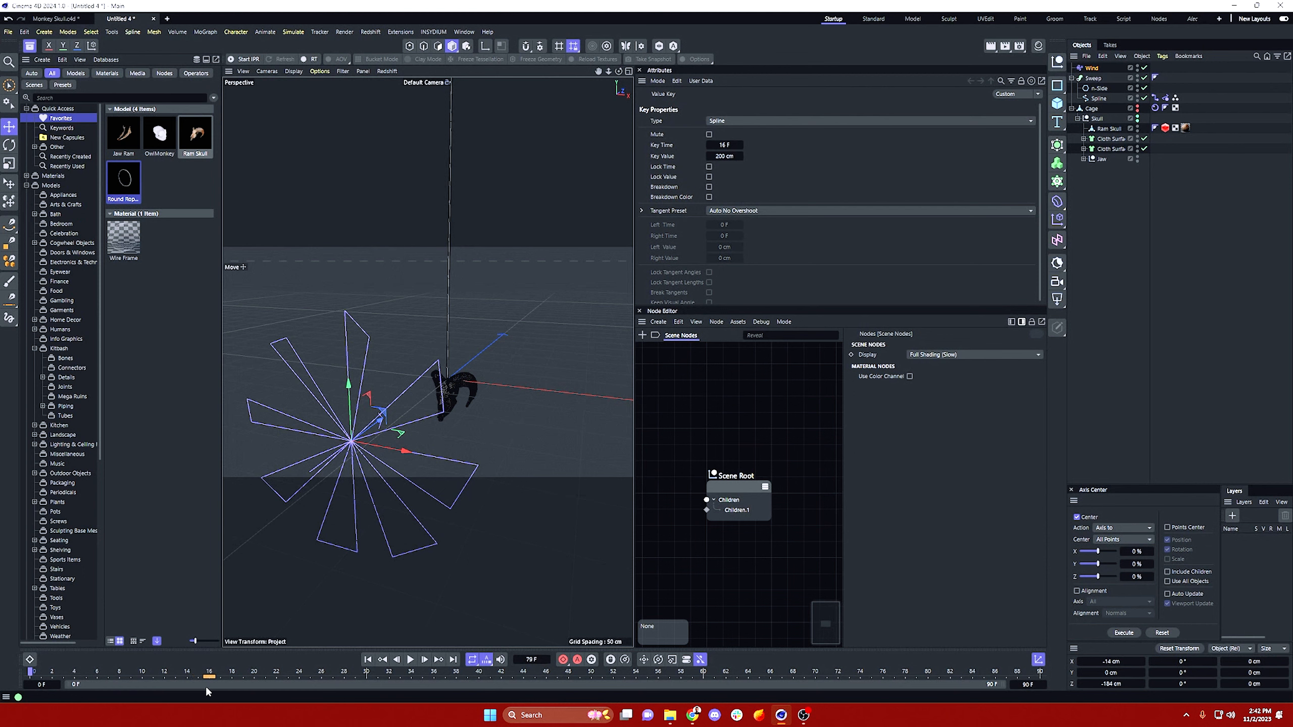
Step: Play the simulation to frame 29 and set the Wind object's Wind Speed to 0 there
left_click(410, 660)
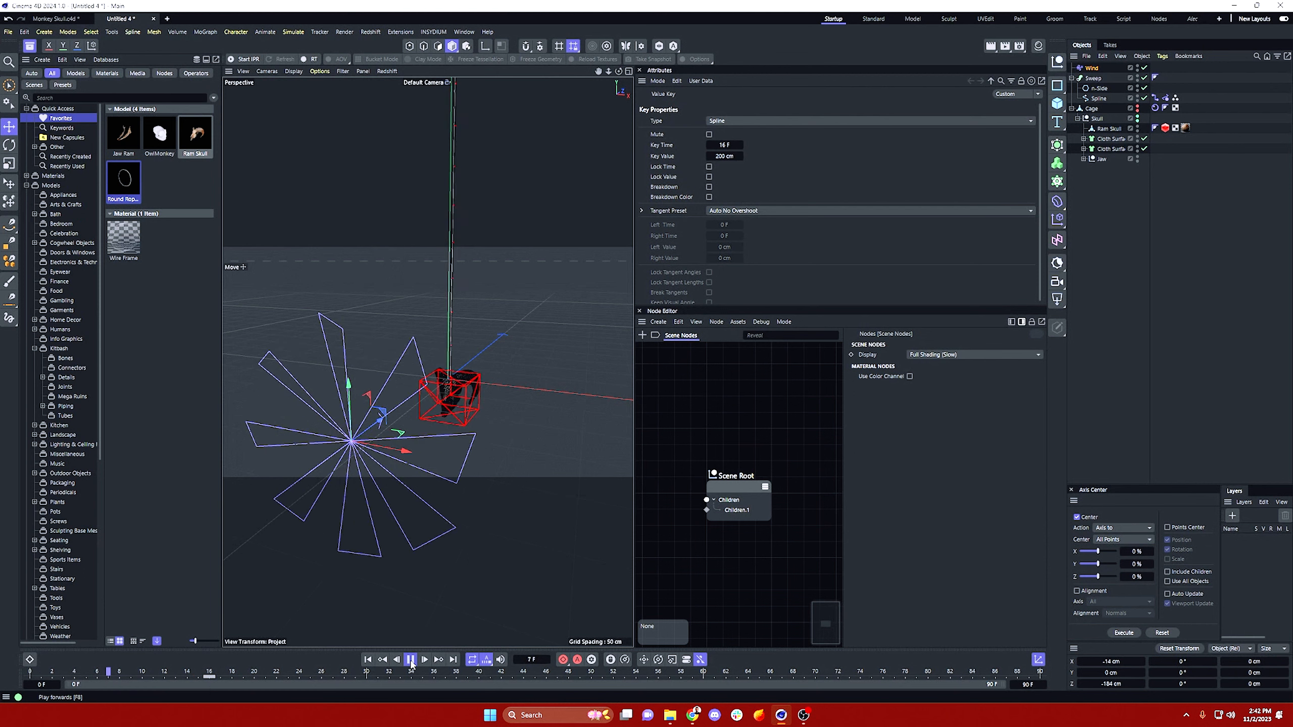
left_click(410, 659)
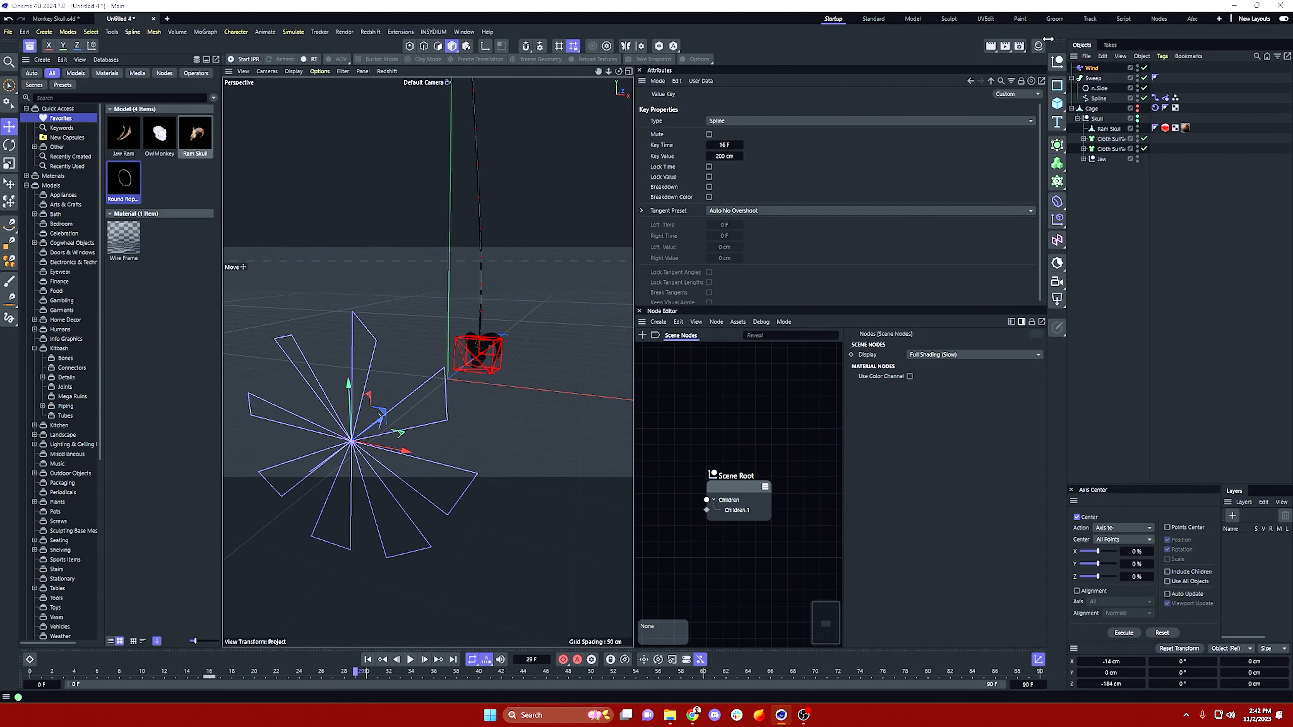
left_click(1089, 68)
double_click(725, 130)
type("0")
key("Return")
left_click(1087, 169)
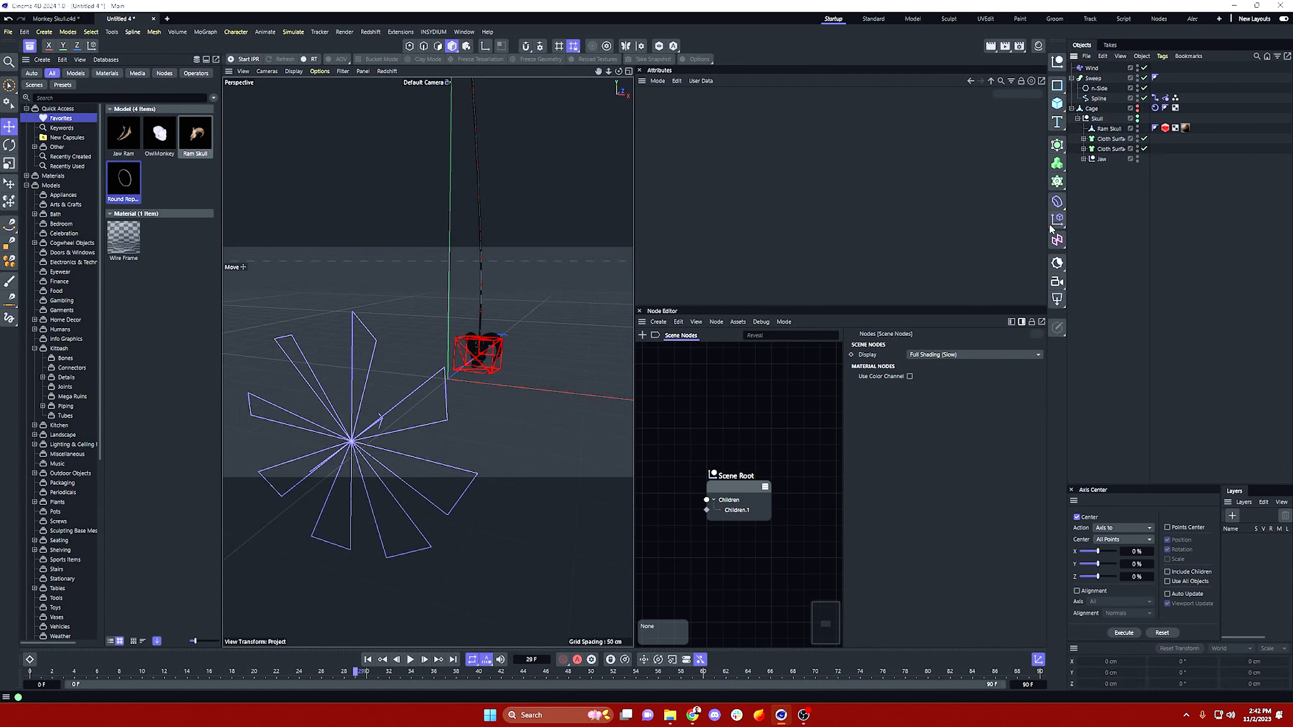
Step: Replay the simulation from the start and watch the skull swing up close
left_click(367, 659)
left_click(410, 659)
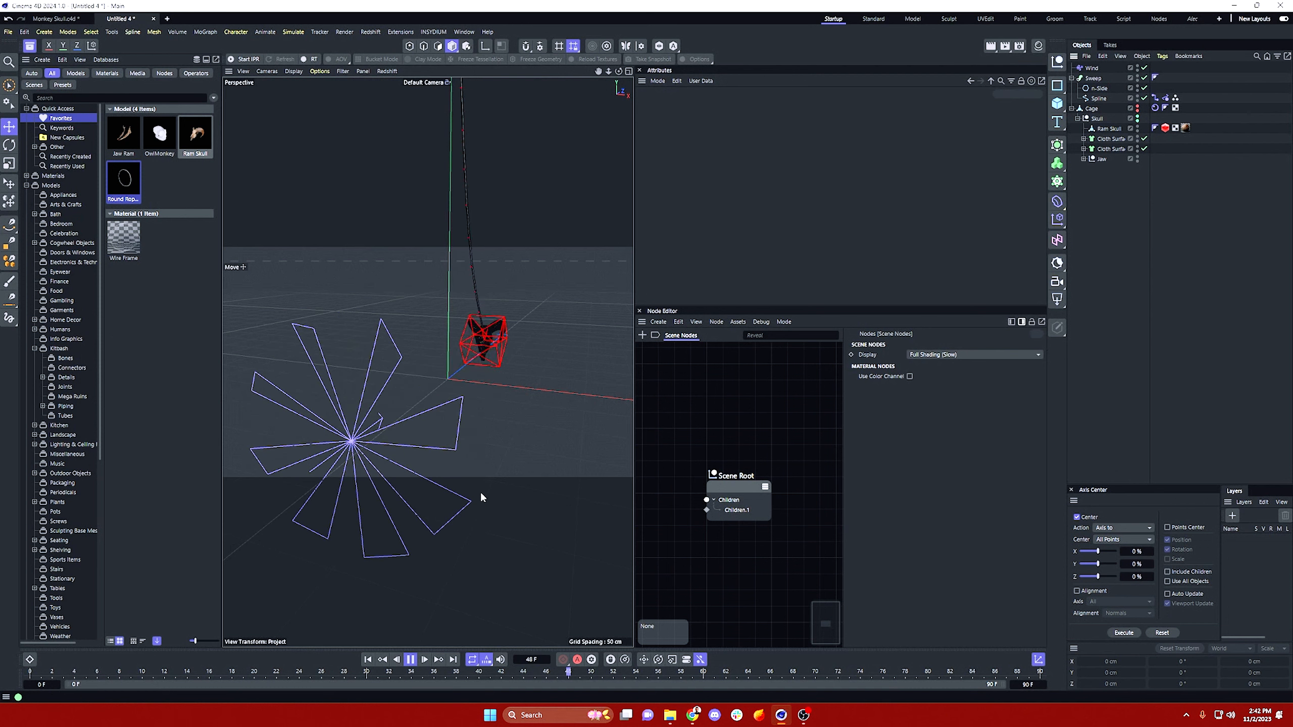
scroll(451, 396, "up", 3)
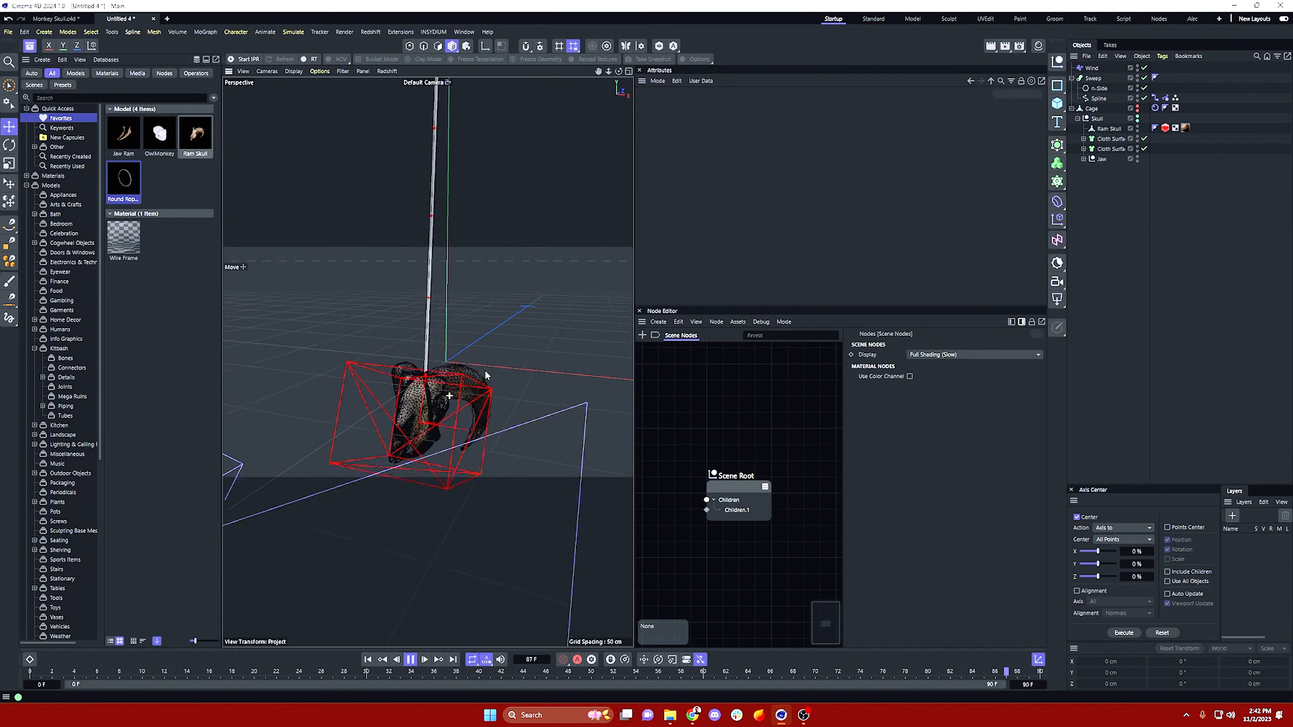
Step: Extend the timeline's end frame to 300
double_click(1027, 685)
type("300")
key("Return")
left_click(1100, 366)
Step: Replay the longer simulation from the start to frame 116 and examine the rope's attachment to the skull
left_click(369, 660)
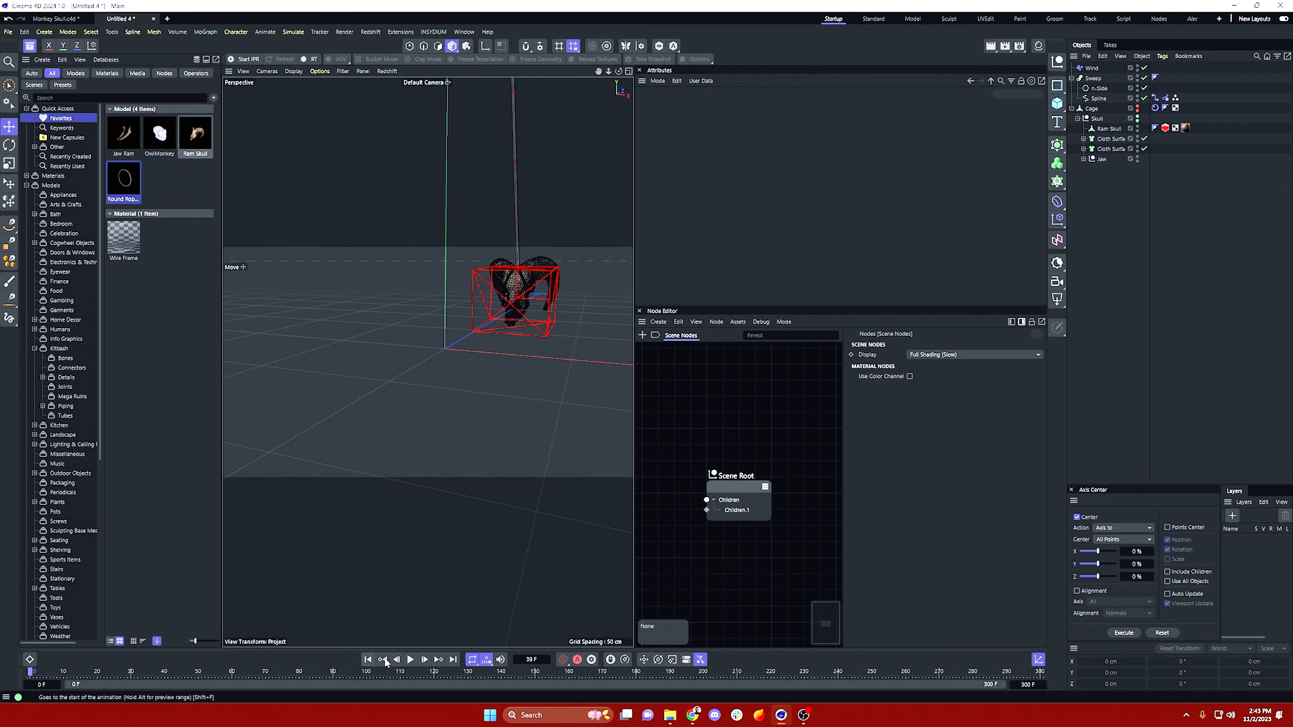
left_click(410, 660)
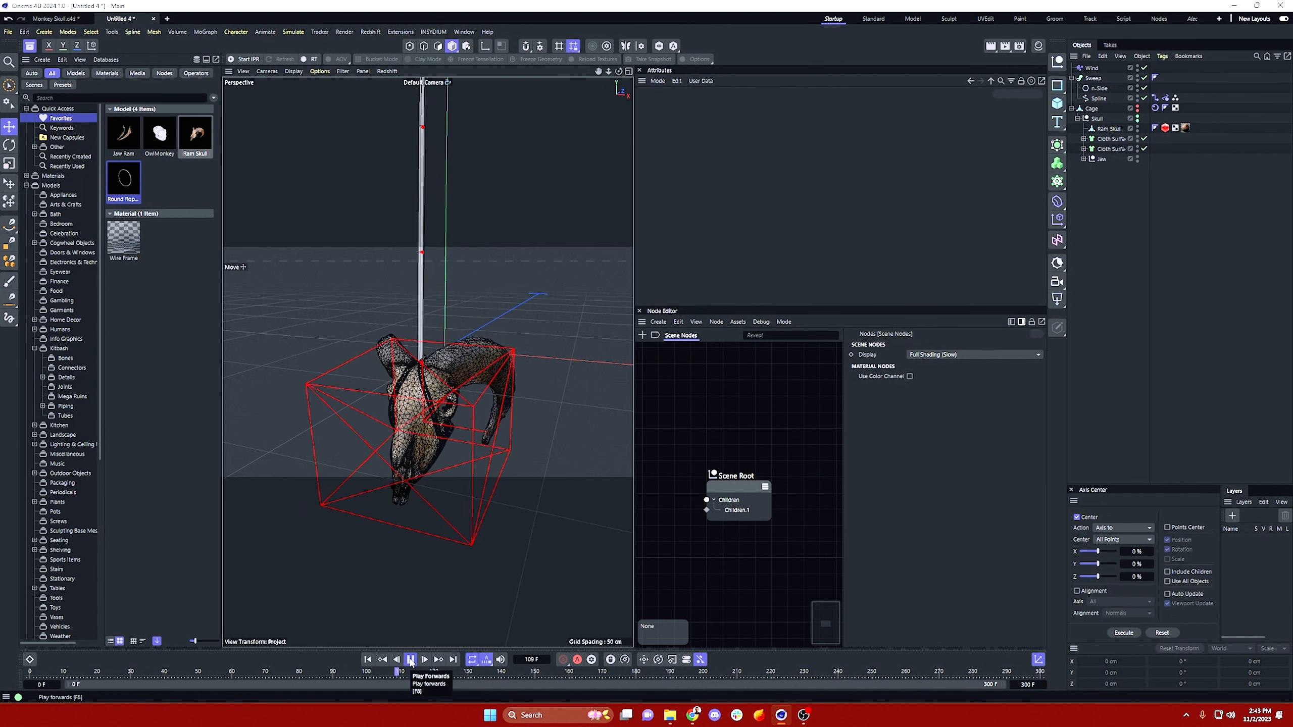
left_click(410, 660)
scroll(463, 341, "up", 6)
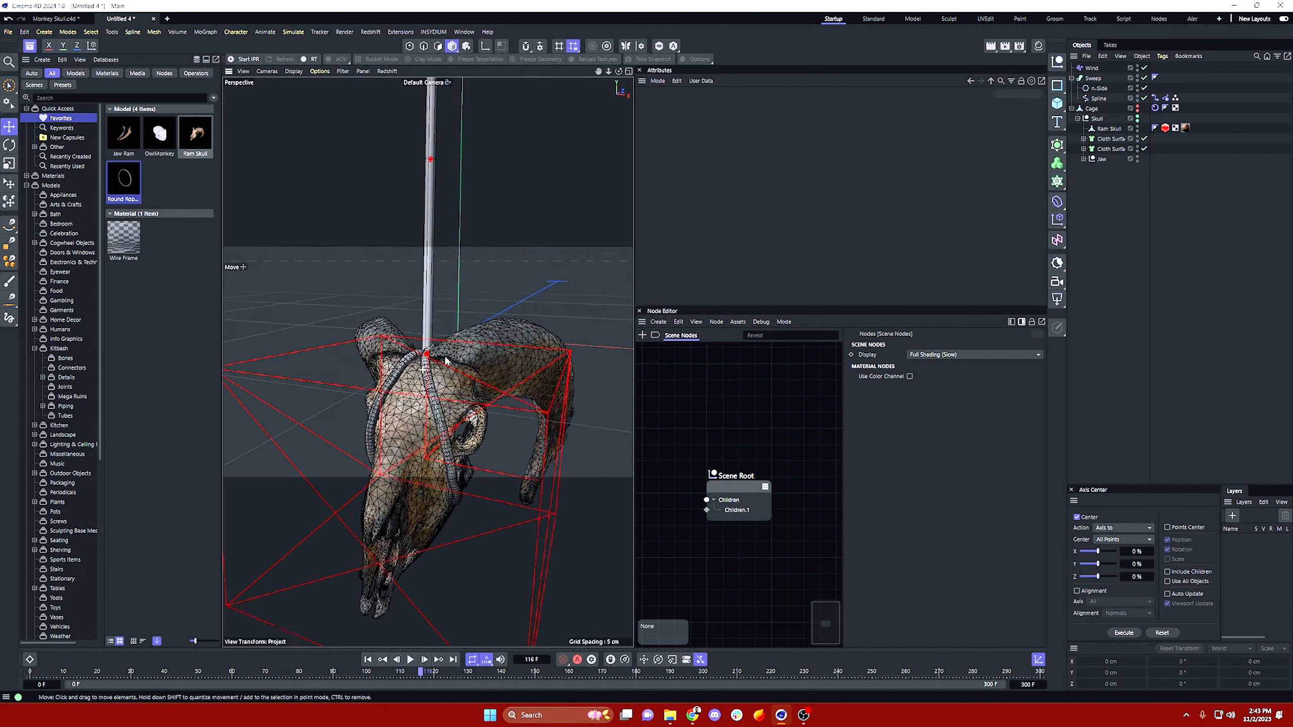
left_click_drag(435, 375, 477, 308, "alt")
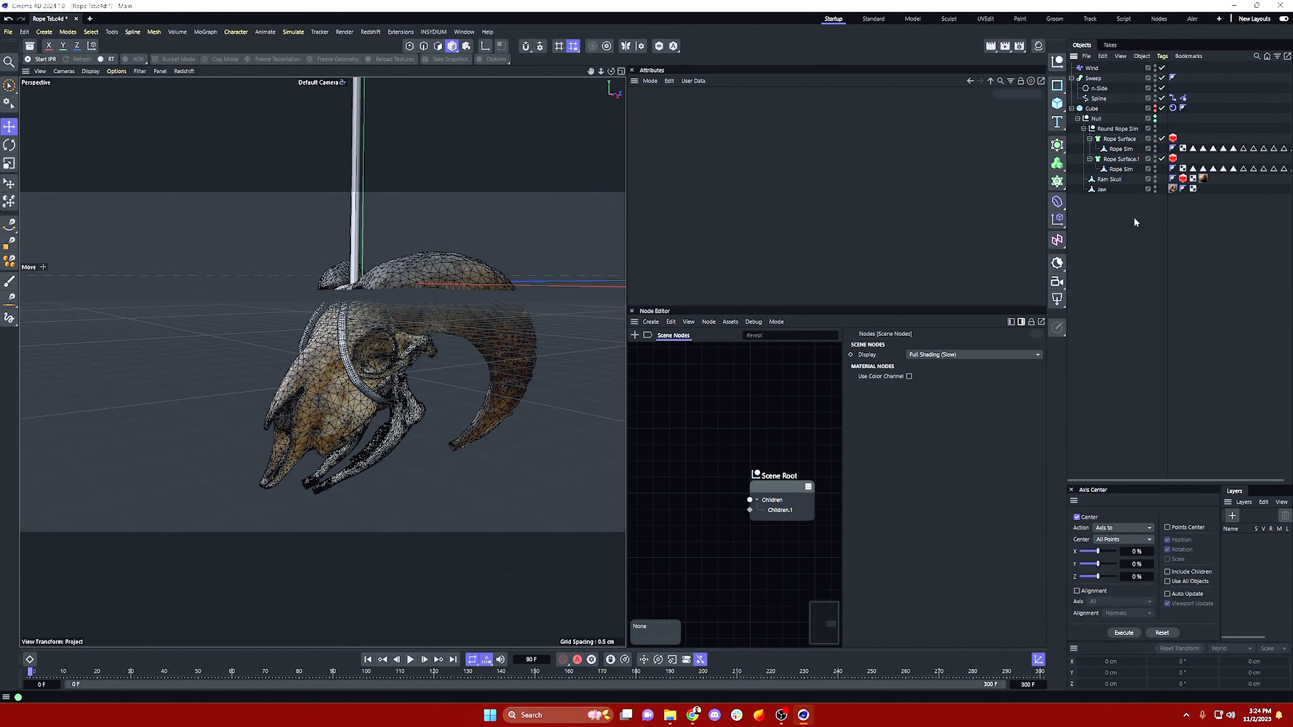
Step: Examine the hanging skull and the Wind object's settings in the Rope Tst.c4d scene
left_click_drag(377, 306, 499, 269, "alt")
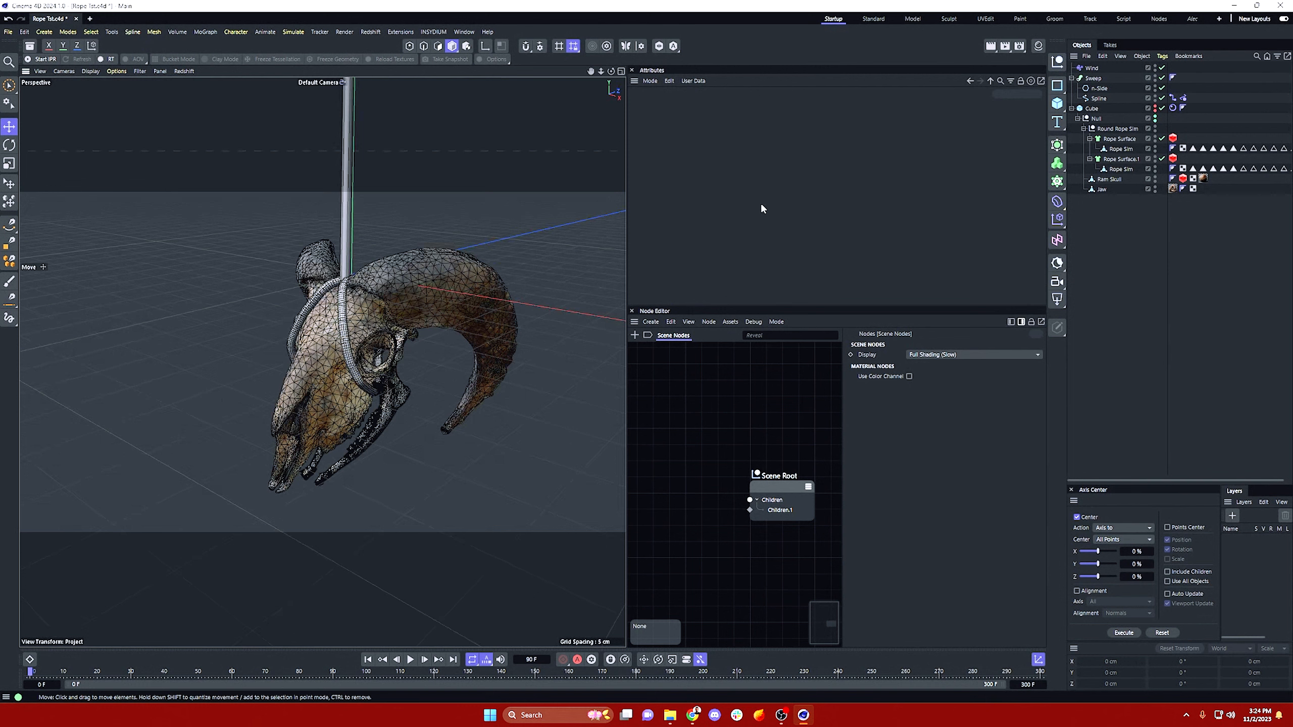
left_click(1091, 68)
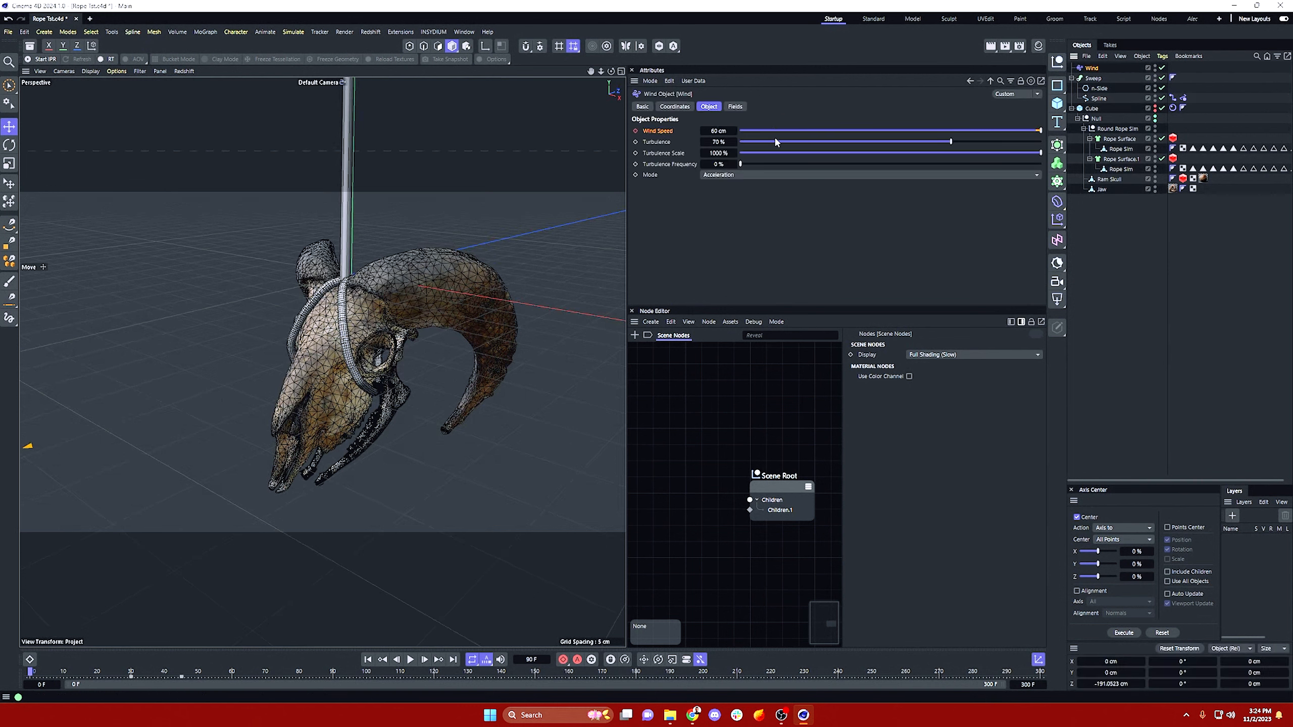
left_click(1121, 241)
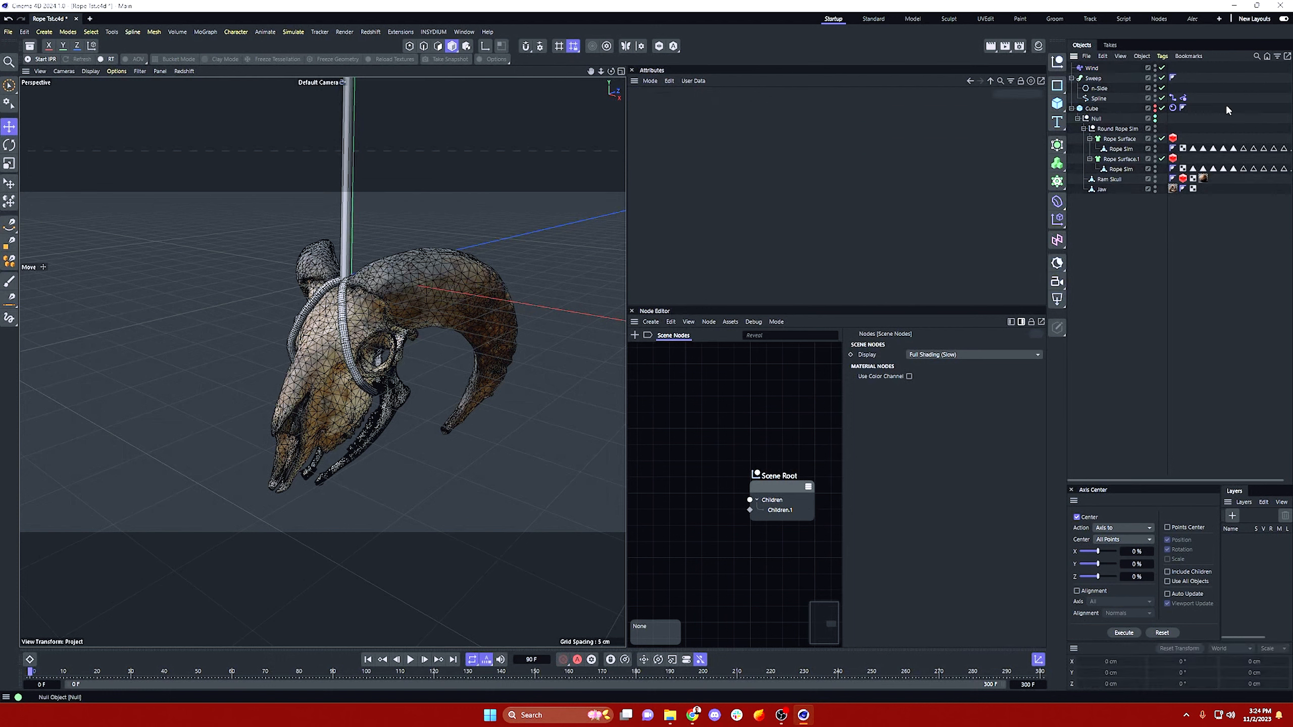
left_click(1172, 188)
left_click(1089, 214)
left_click(293, 32)
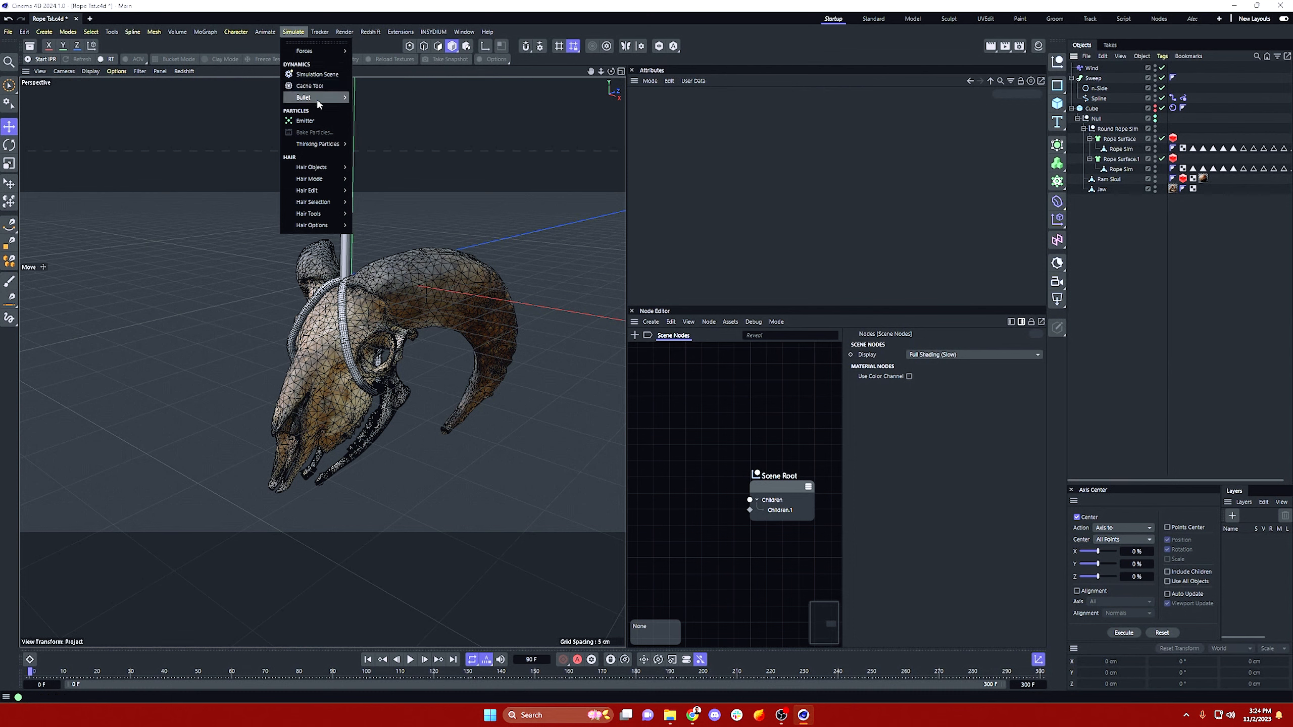
mouse_move(322, 99)
left_click(1136, 246)
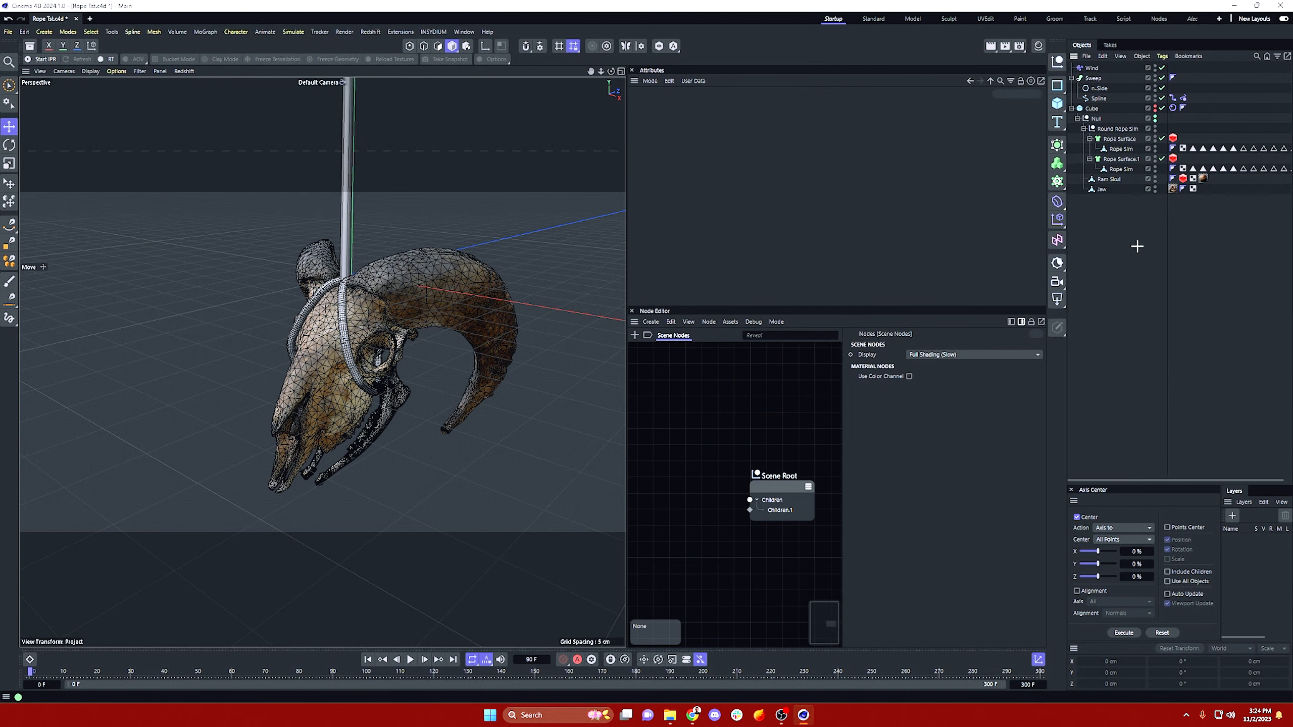
mouse_move(380, 278)
right_mouse_down("alt")
mouse_move(360, 285)
mouse_move(375, 278)
right_mouse_up("alt")
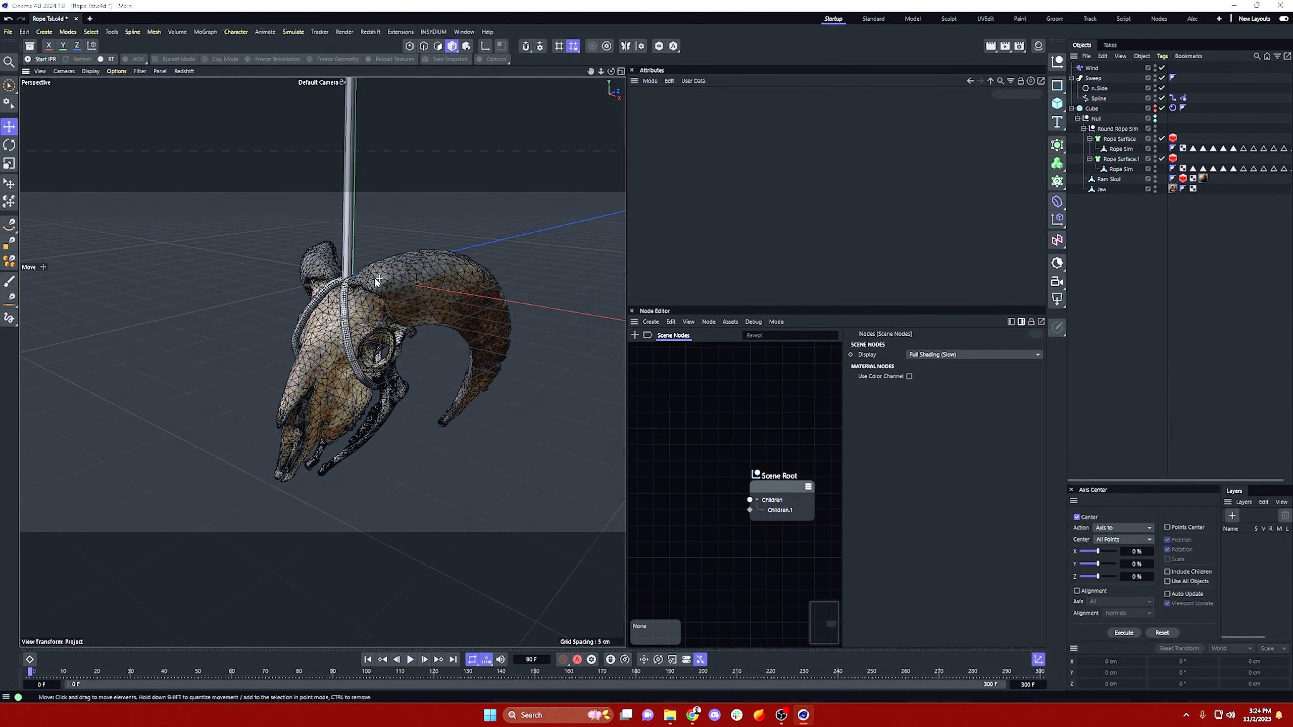
left_click_drag(401, 283, 377, 286, "alt")
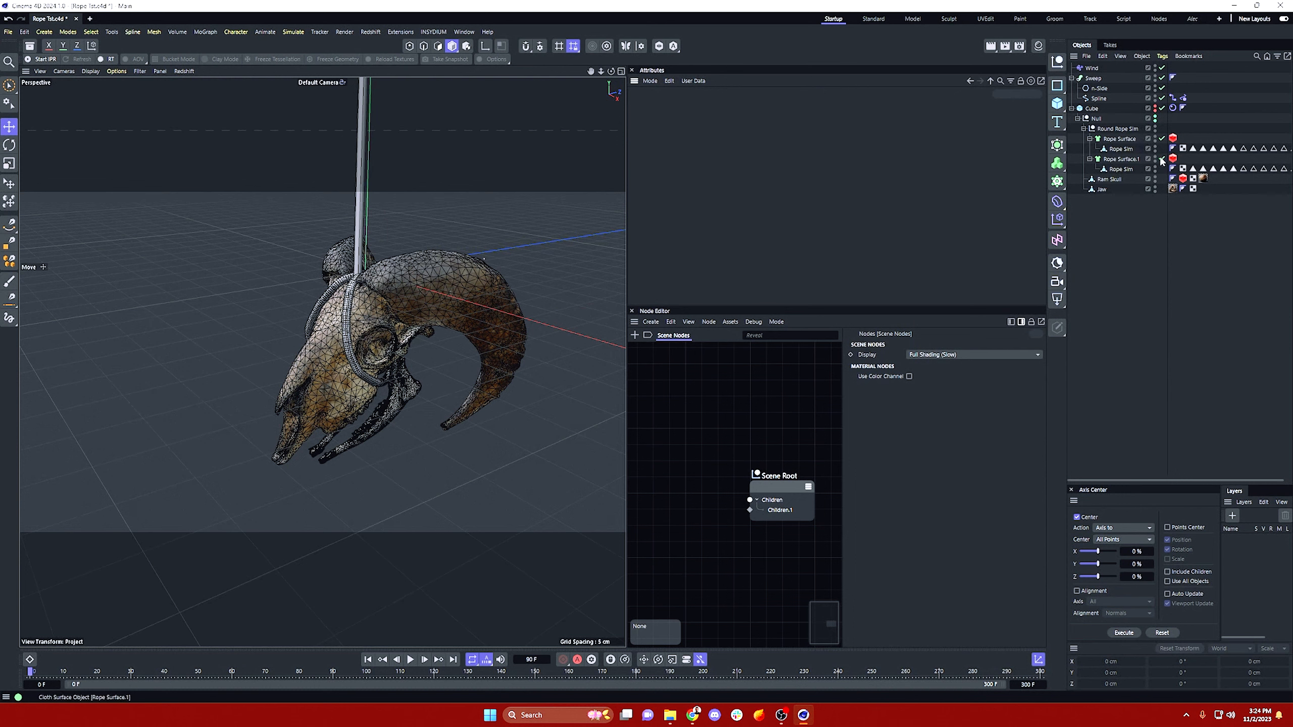
right_click_drag(407, 283, 373, 299, "alt")
middle_click_drag(389, 297, 367, 310, "alt")
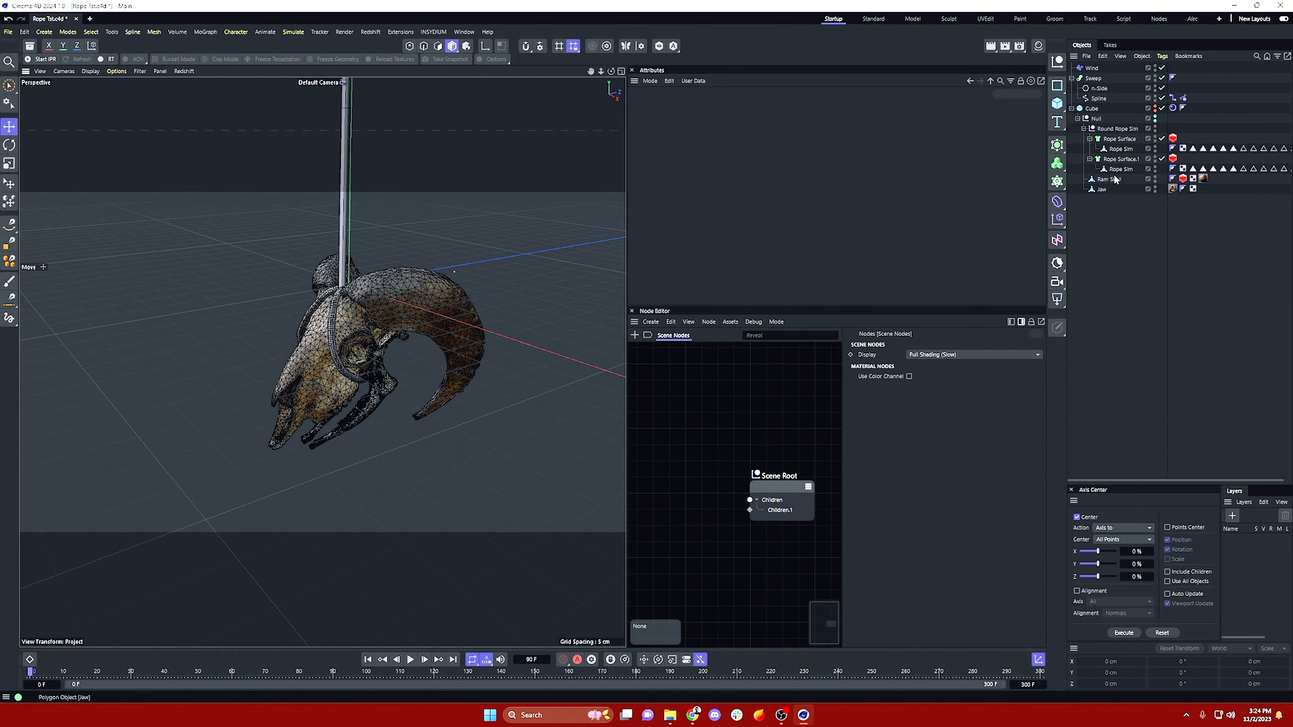
Step: Examine the force settings of the Spline's Rope tag and the Cube's Rigid Body tag
left_click(1183, 98)
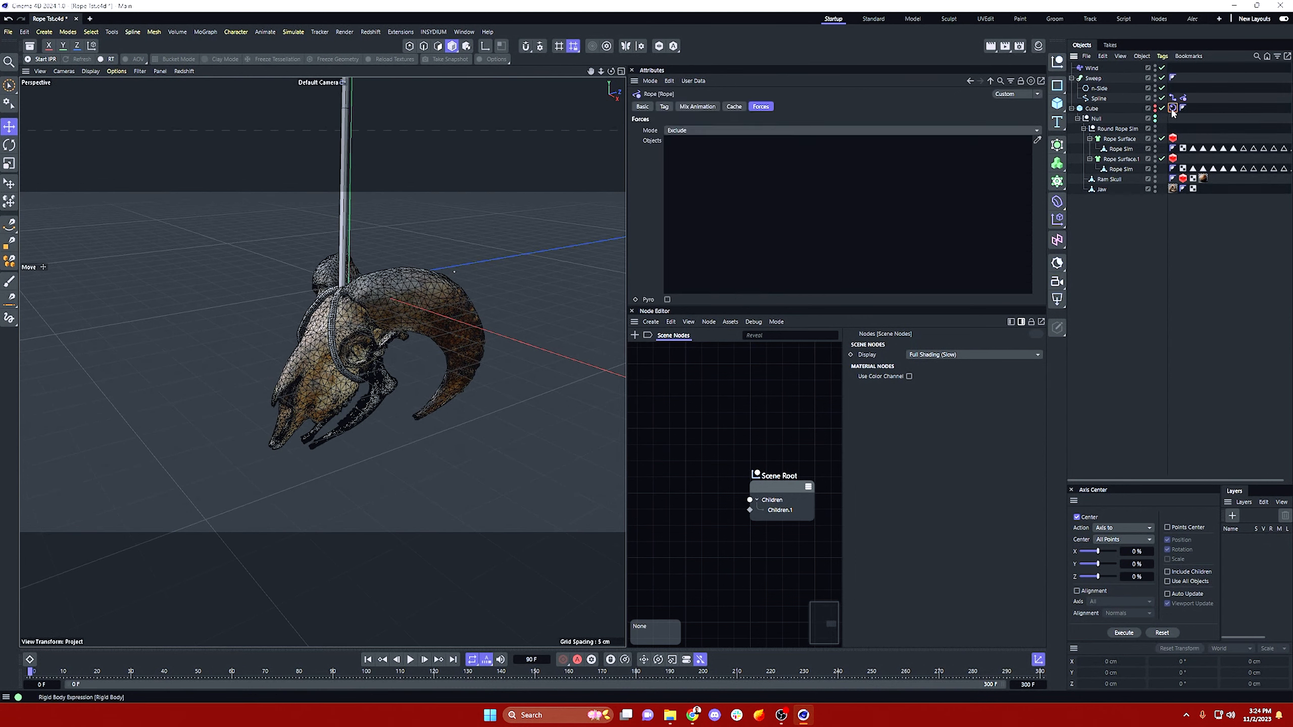
left_click(1172, 108)
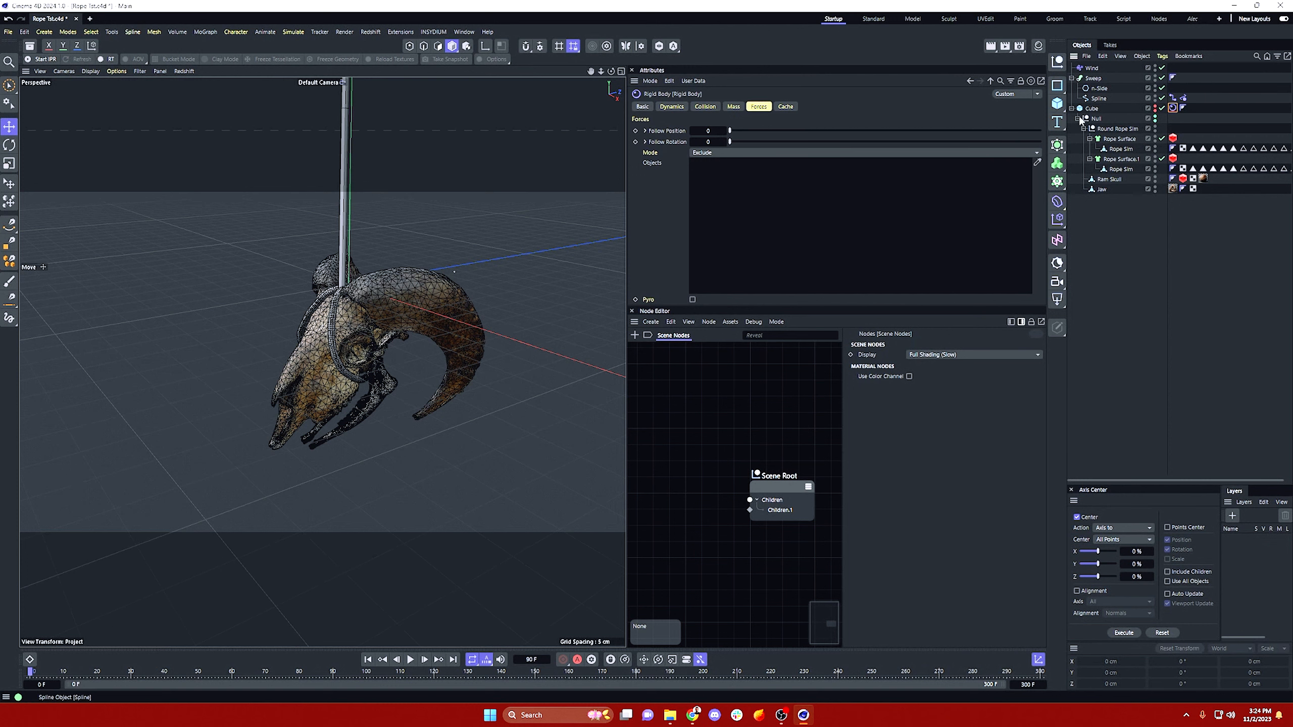
left_click(1156, 239)
left_click(1111, 179)
left_click(1104, 246)
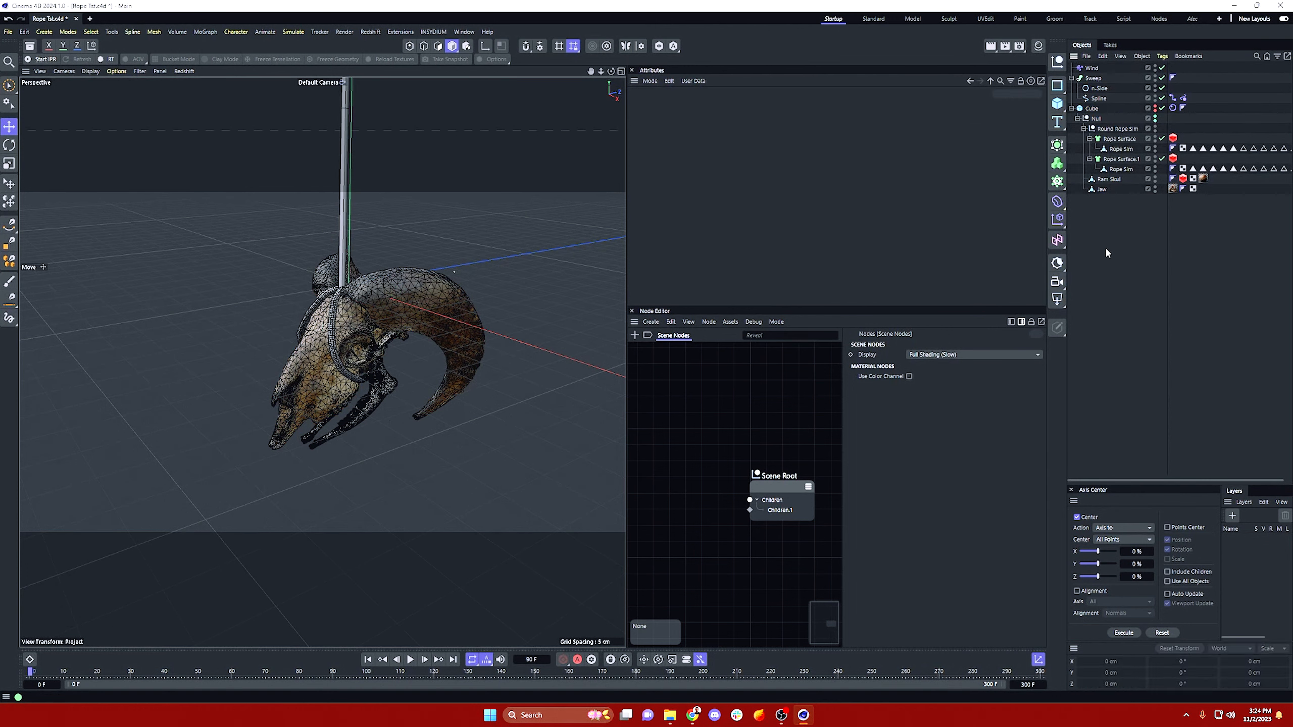
left_click(1173, 109)
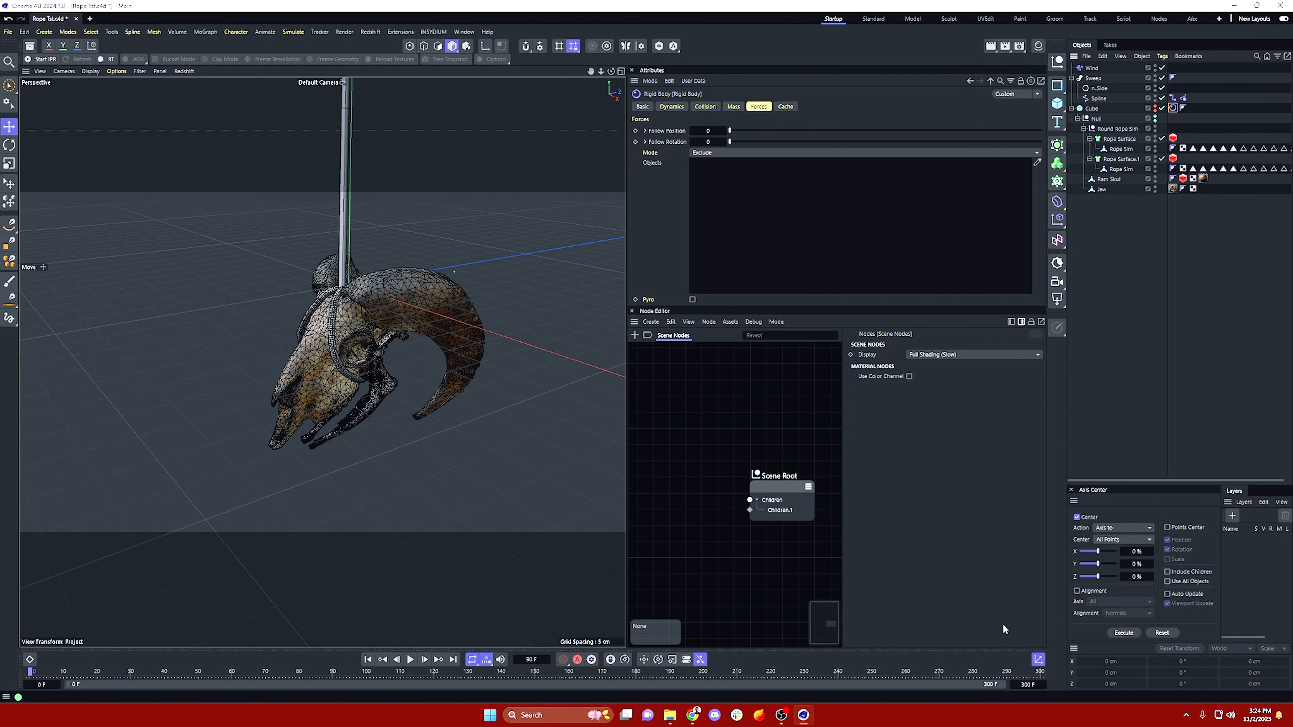
left_click(1183, 100)
left_click(1158, 229)
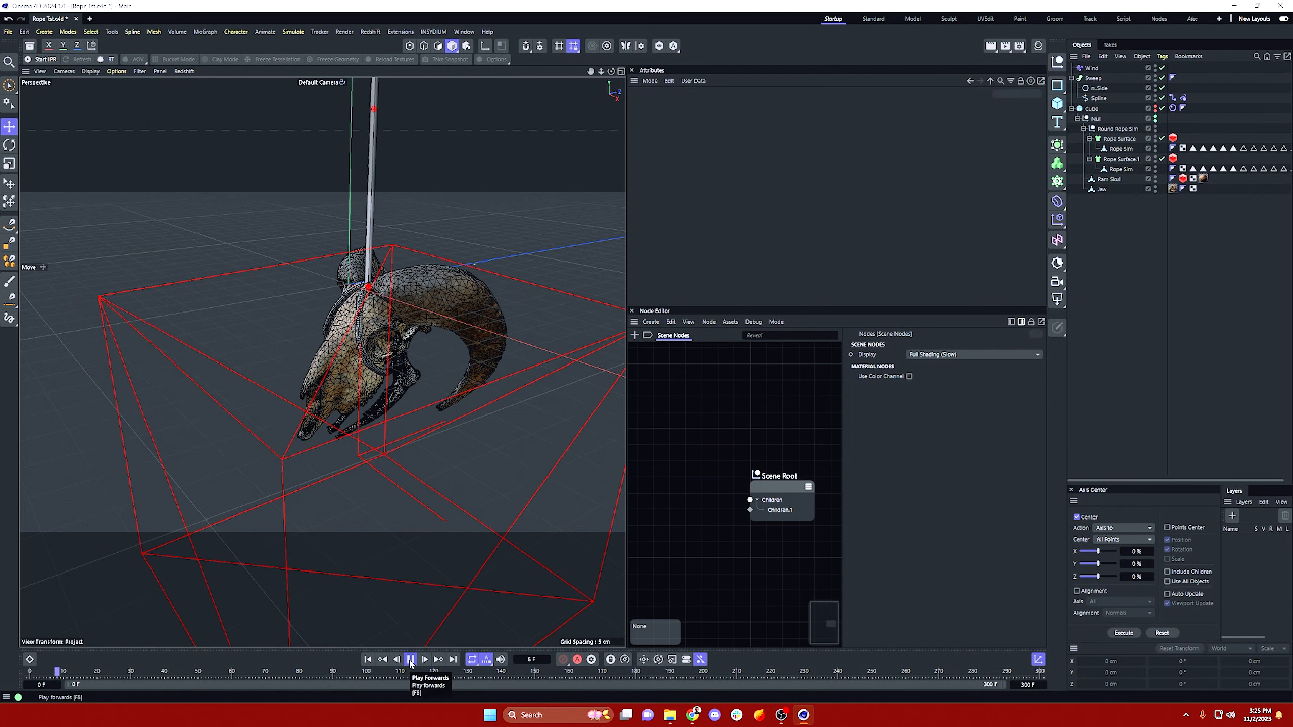
Step: Stop and rewind the simulation, and set the project's simulation substeps to 40
left_click(410, 660)
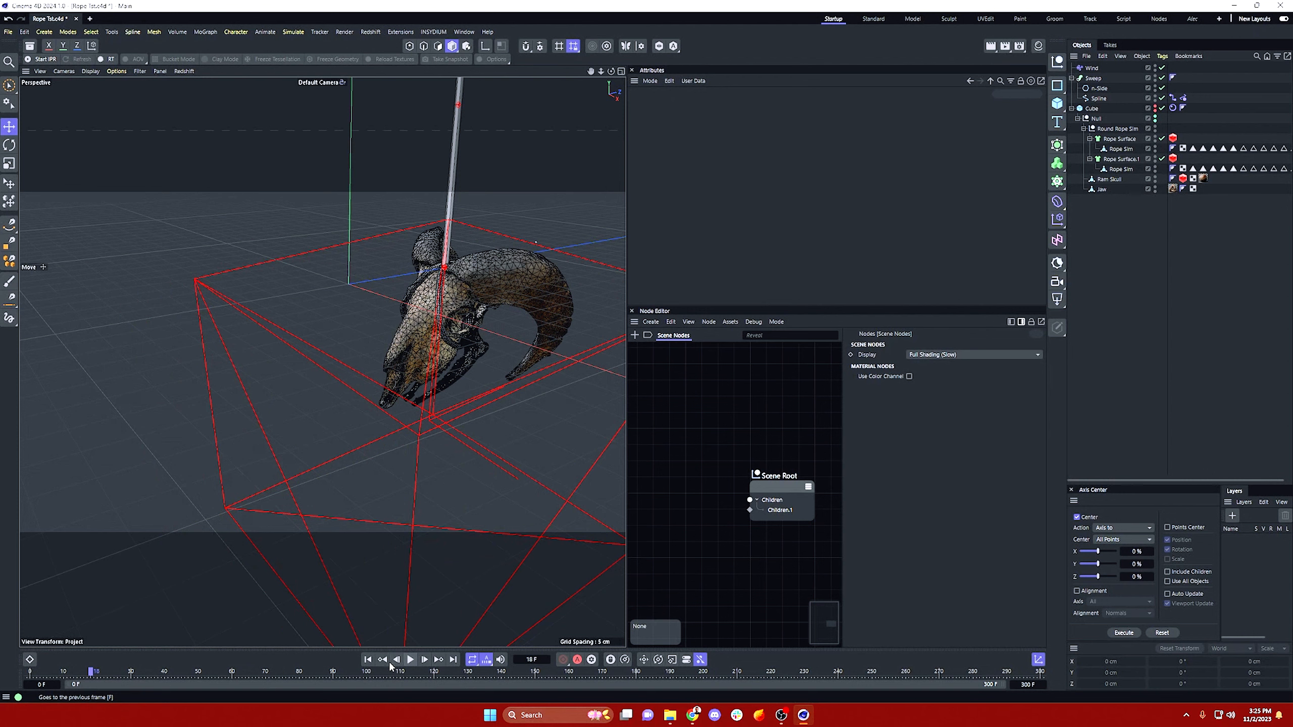
left_click(367, 660)
key("ctrl+d")
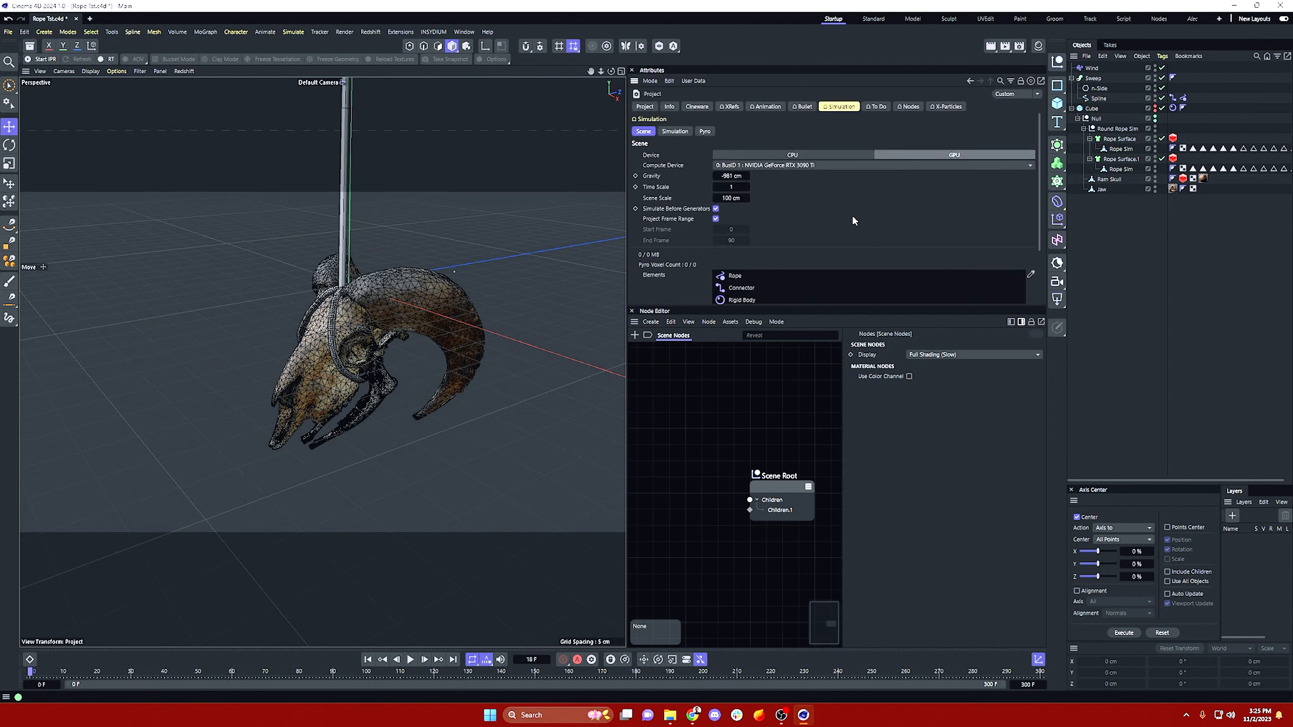
left_click(675, 131)
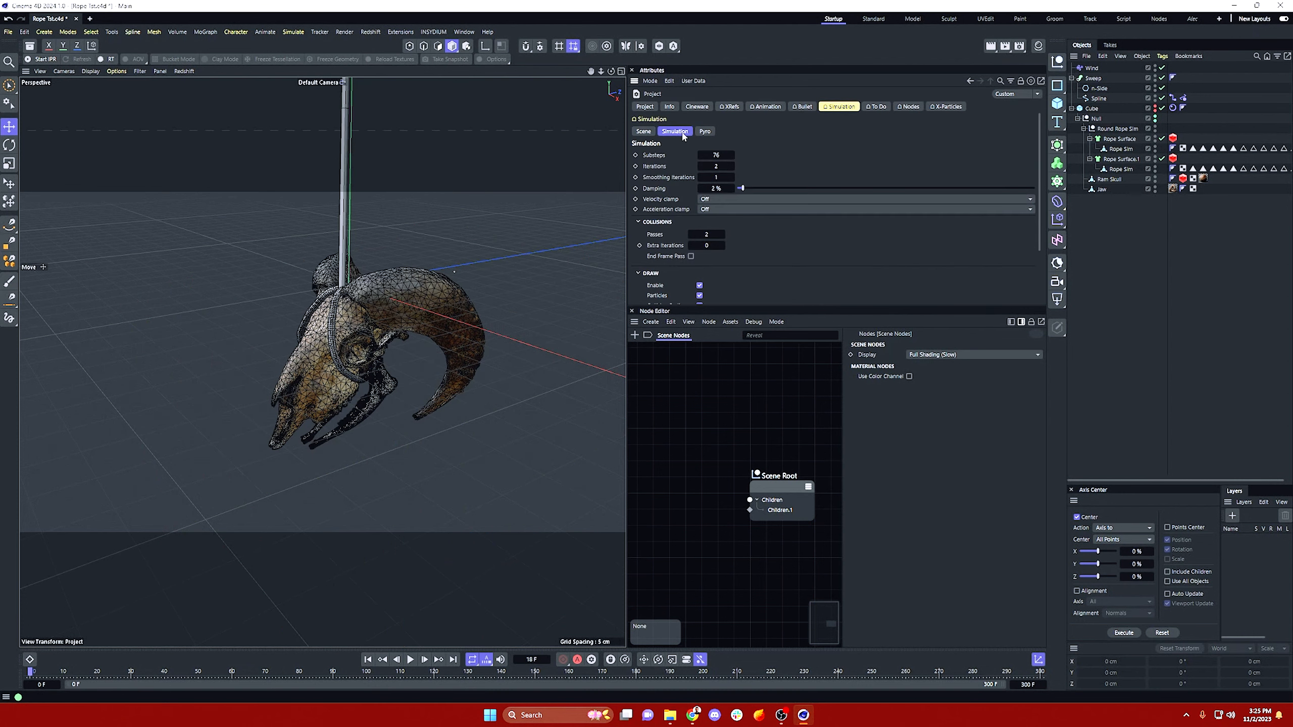
type("40")
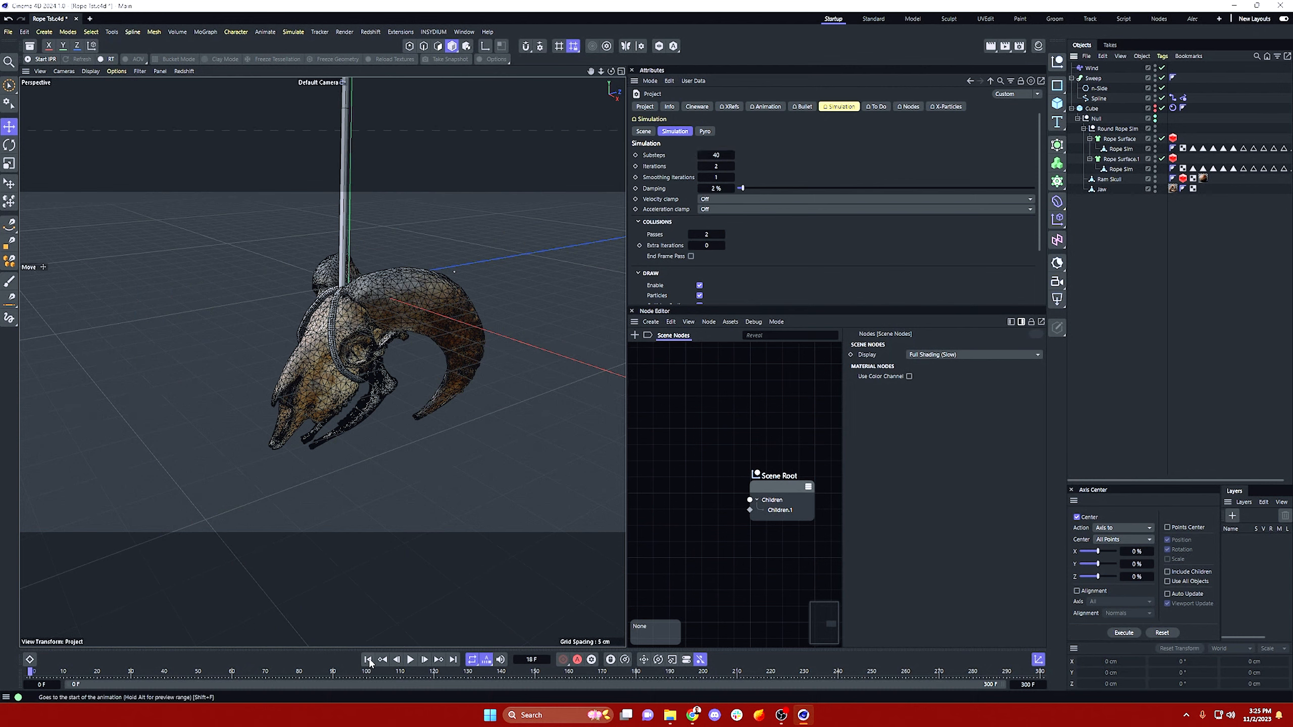
Step: Play the simulation briefly with the new substeps to check the swing, and return to the start
left_click(412, 660)
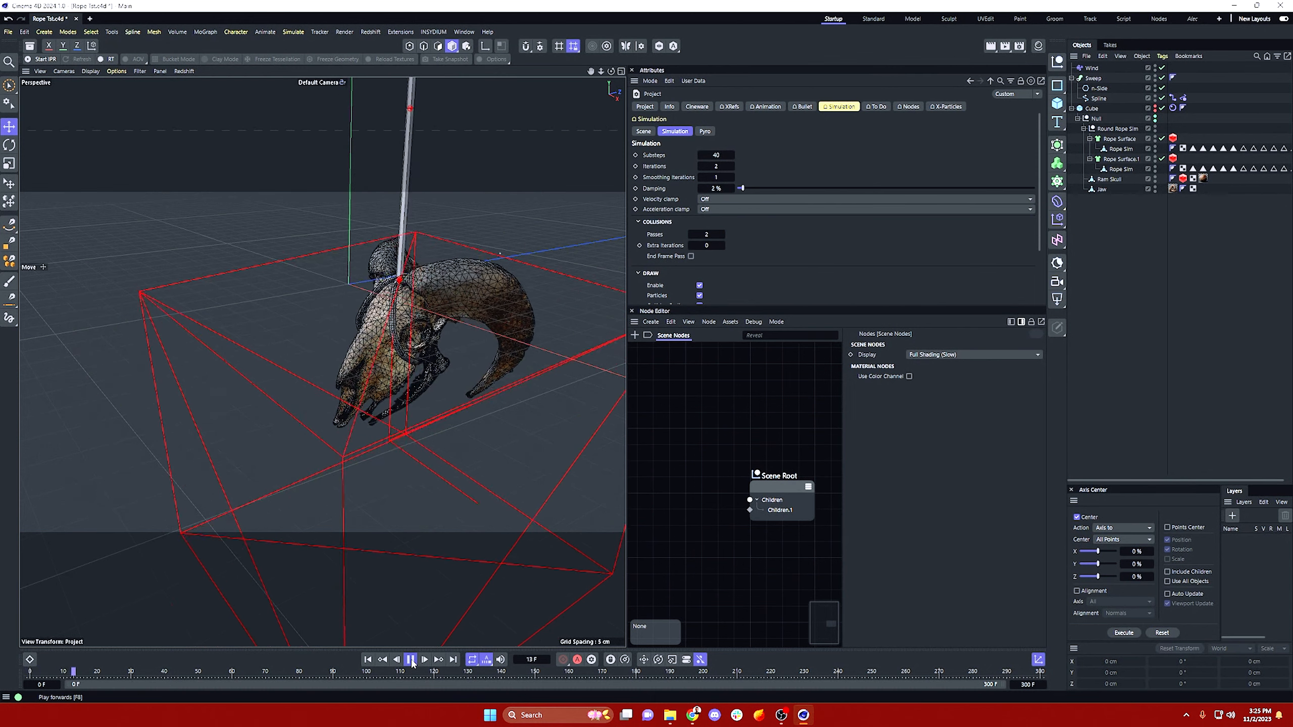
left_click(410, 660)
left_click(368, 660)
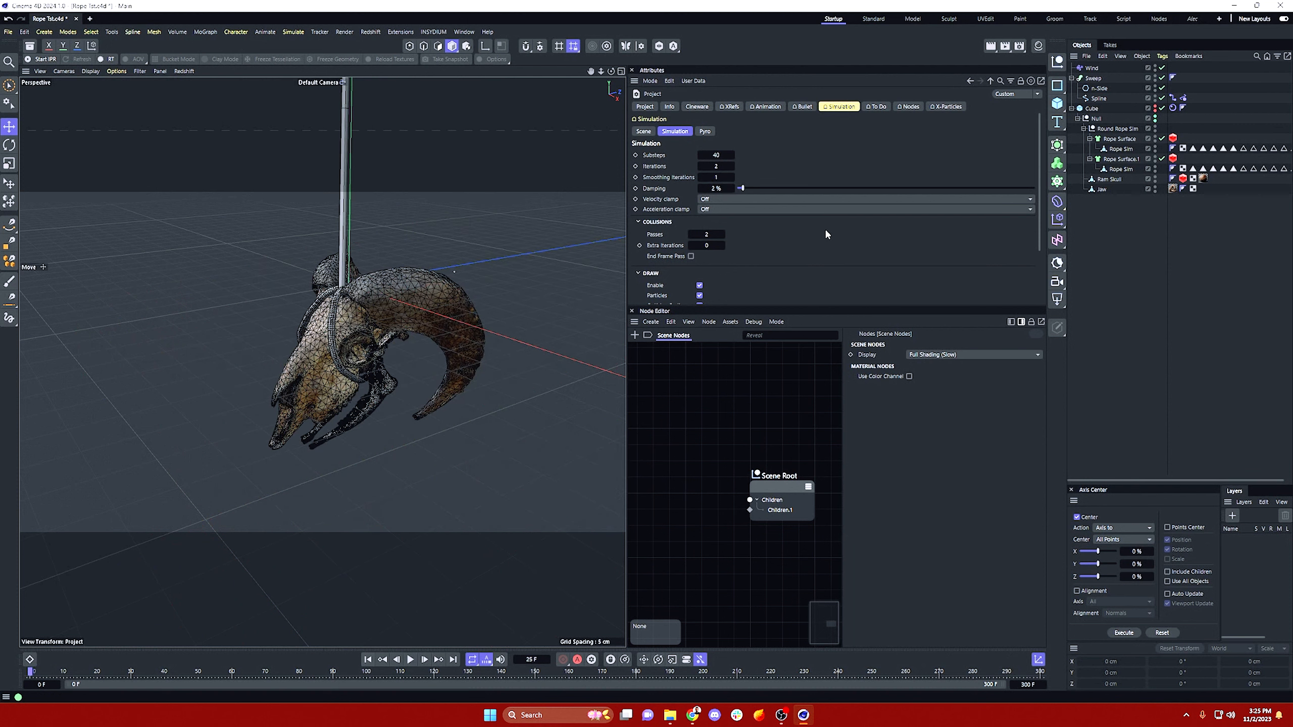
Step: Review the Ram Skull object, the Spline's Connector and Rope tags, and the Cube's Rigid Body tag
left_click(1112, 179)
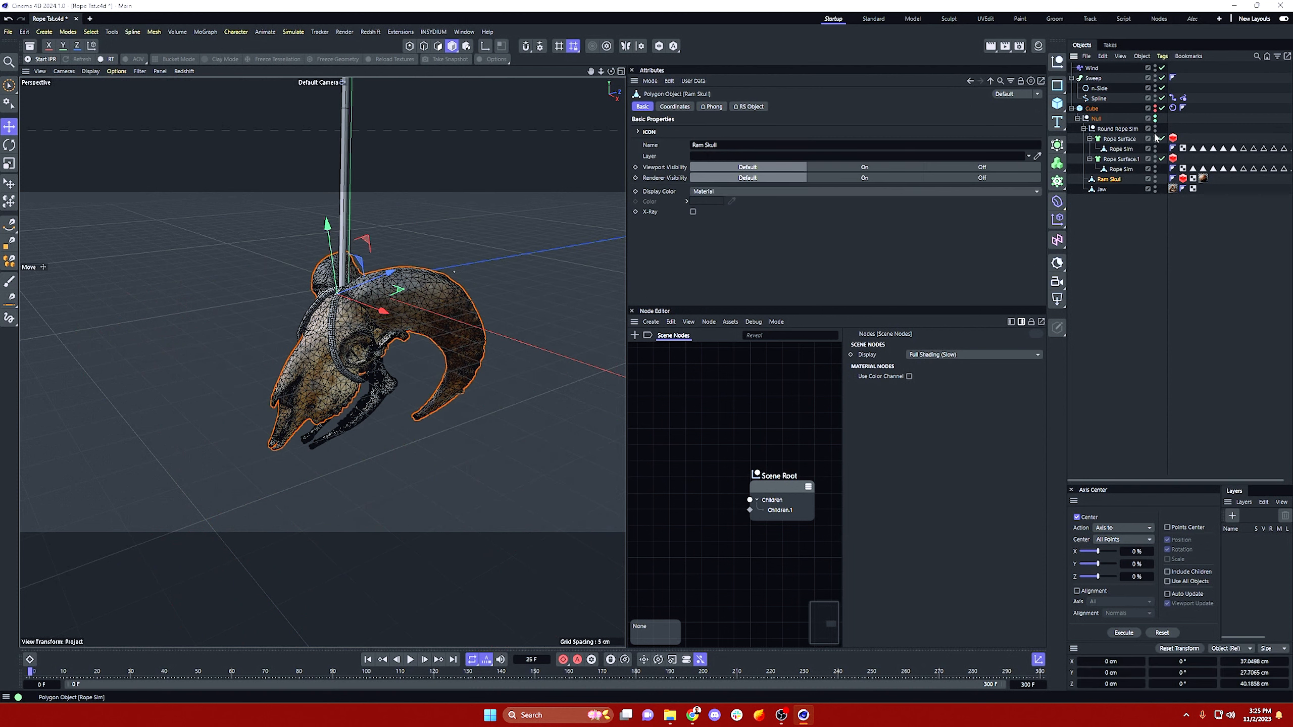
left_click(1117, 254)
left_click(1172, 108)
left_click(1173, 98)
left_click(1182, 99)
left_click(1174, 108)
left_click(1124, 229)
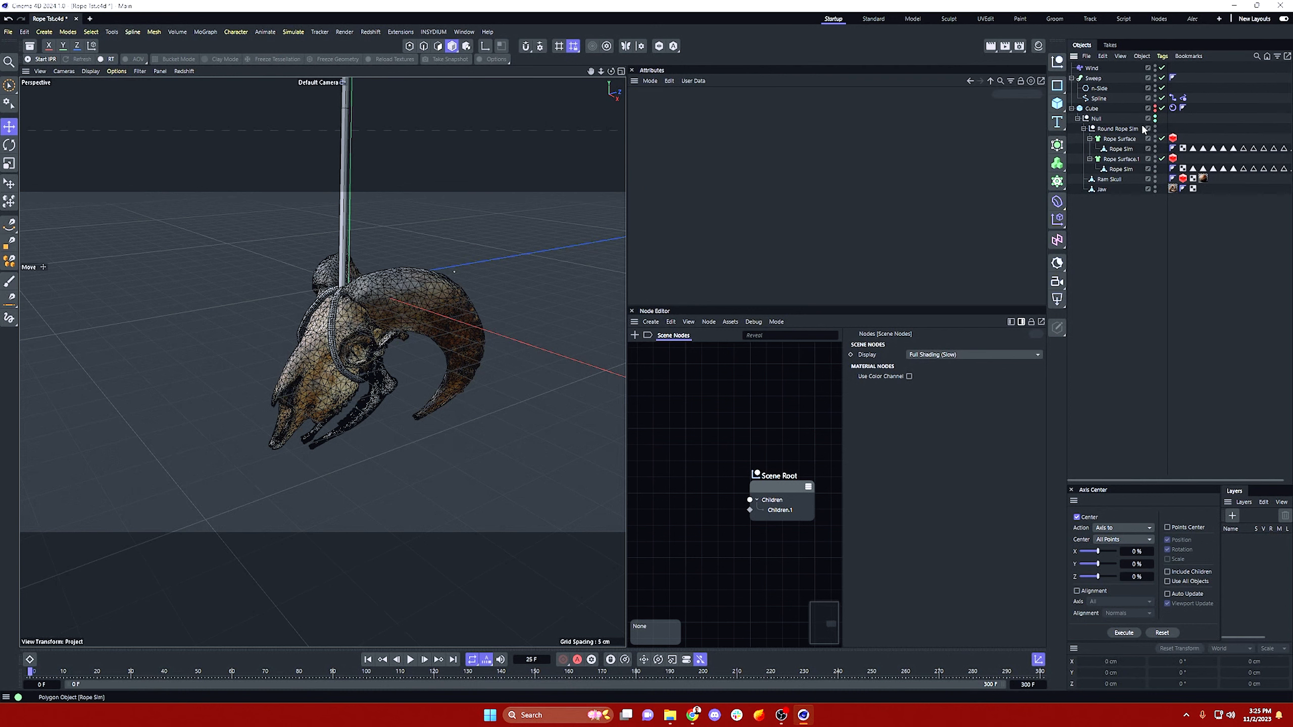
Step: Cache the whole scene's simulation from the Cube's Rigid Body tag
left_click(1173, 108)
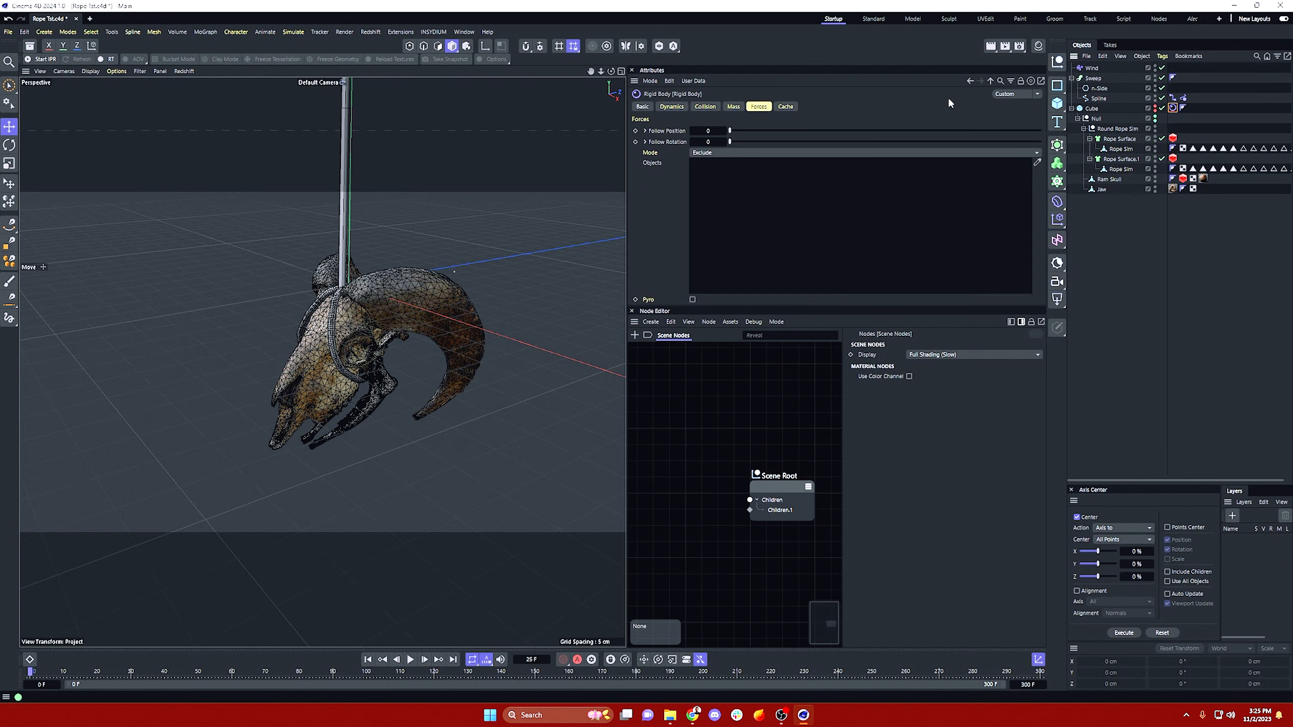
left_click(786, 107)
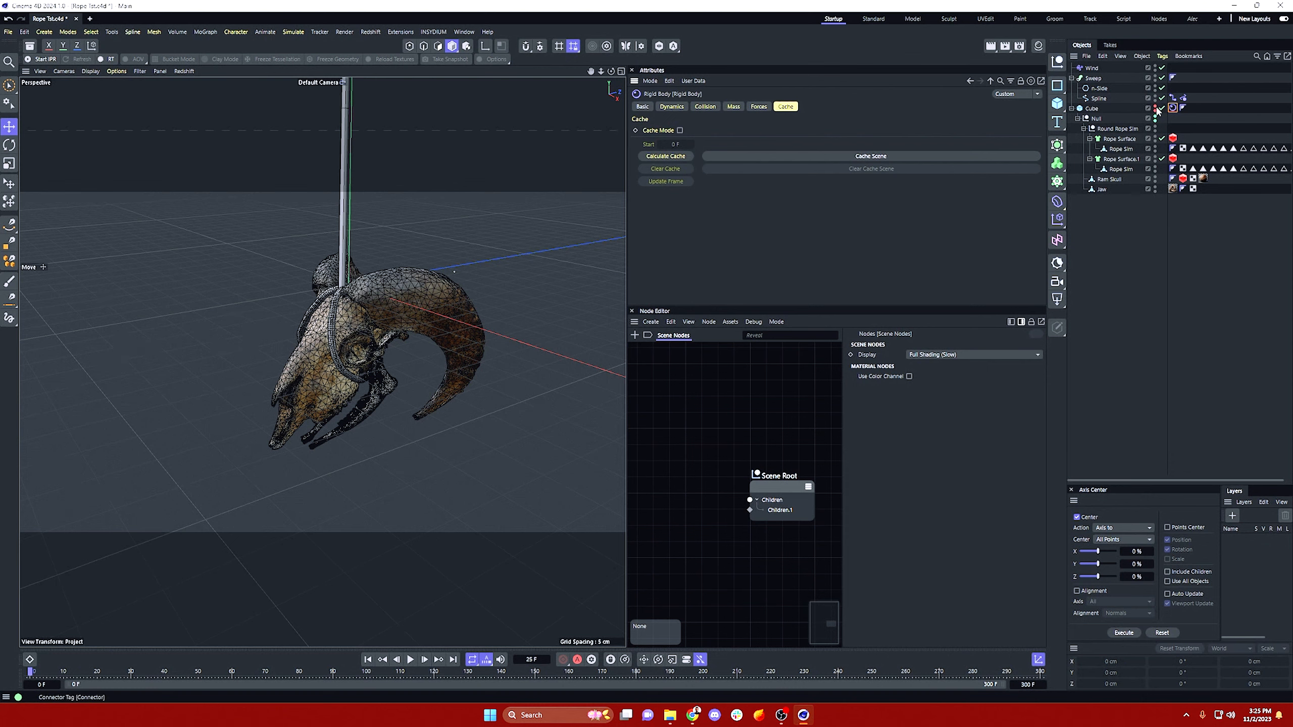
left_click(880, 156)
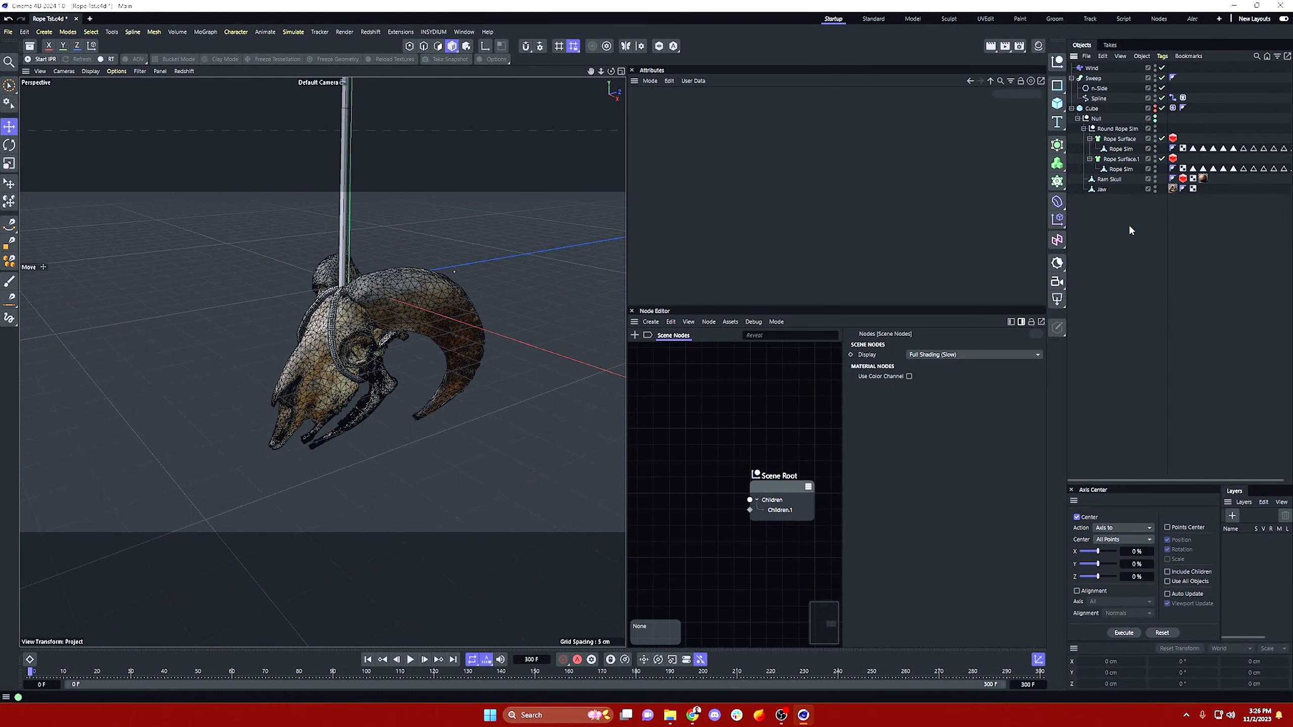
Step: Check the cache on the Rope and Rigid Body tags and play the cached swing from a wider view
left_click(1182, 98)
left_click(1176, 108)
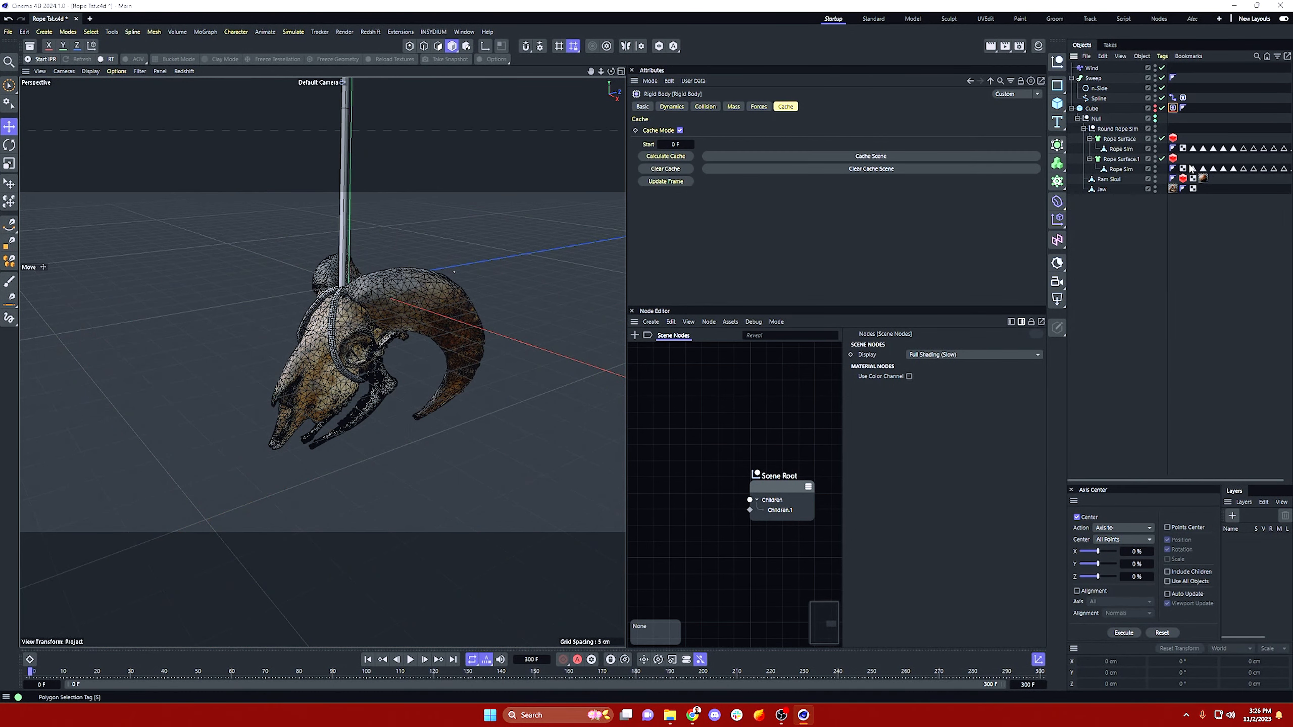
left_click(1128, 281)
scroll(392, 323, "down", 5)
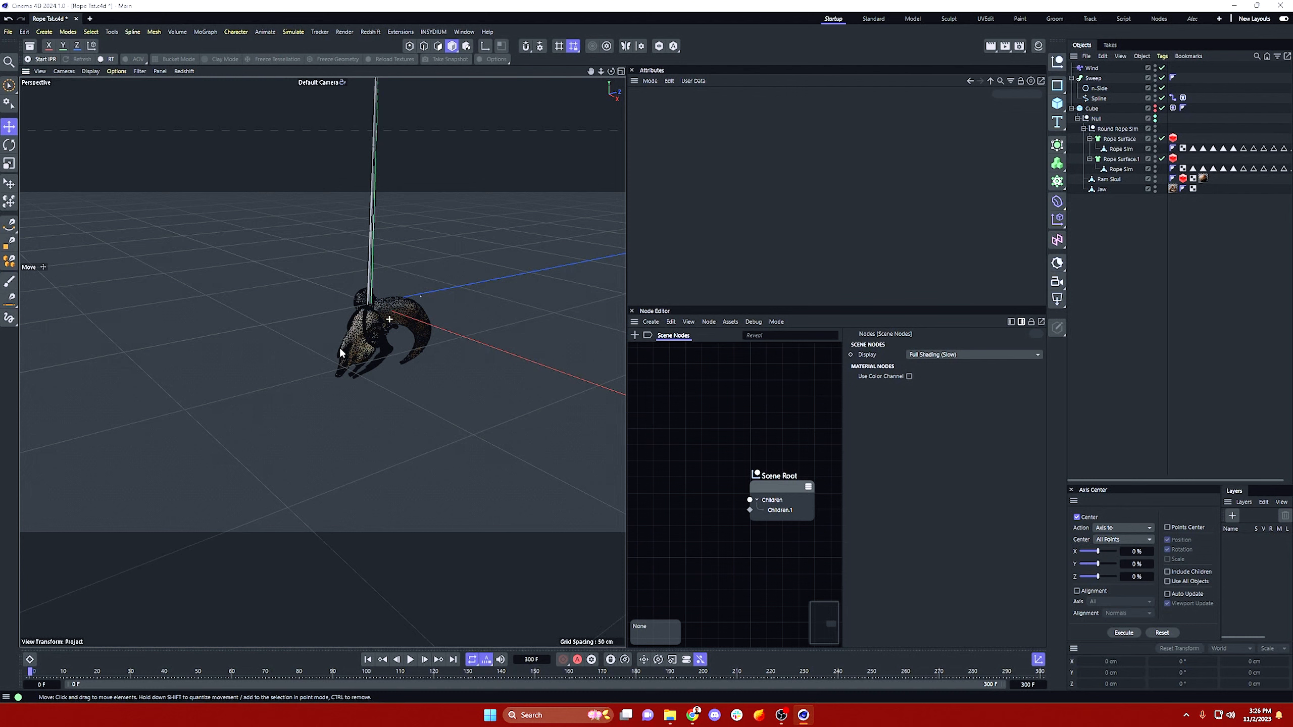
key("F8")
key("shift+f")
key("F8")
key("shift+f")
Step: Examine the Jaw object up close and where it meets the ram skull
scroll(382, 337, "up", 3)
scroll(383, 336, "up", 8)
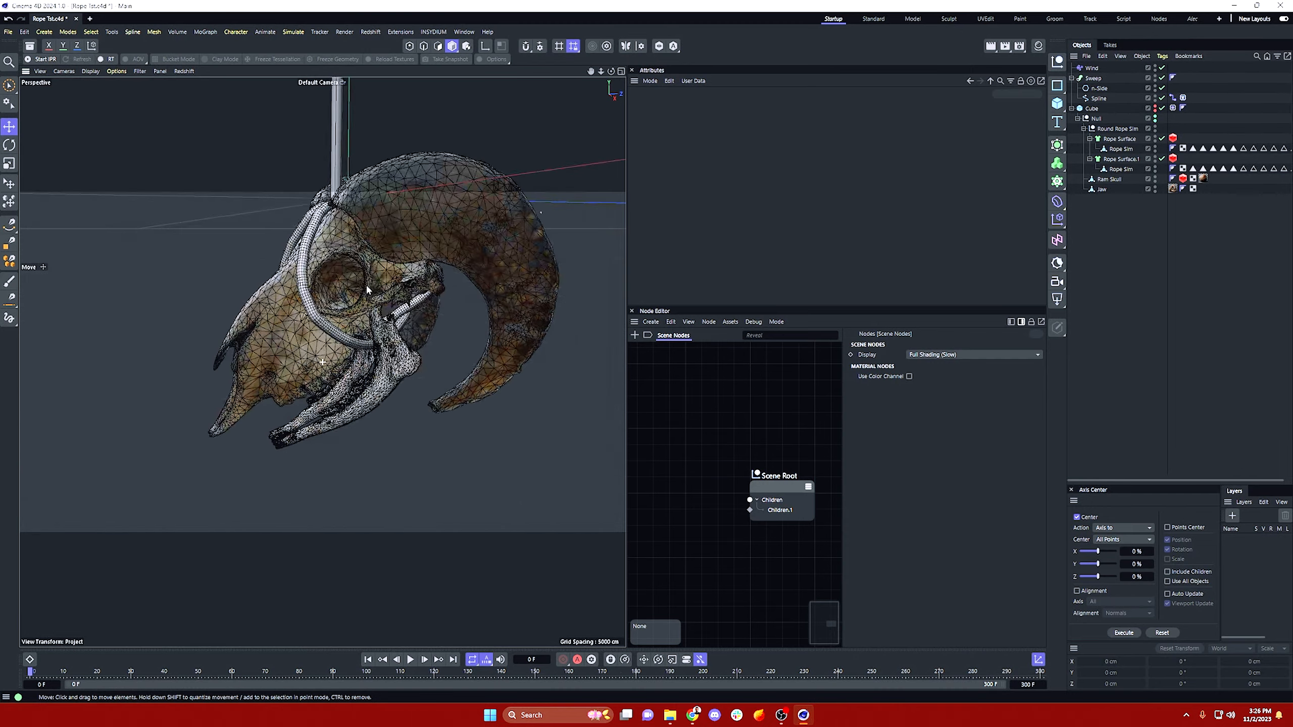
scroll(336, 331, "up", 8)
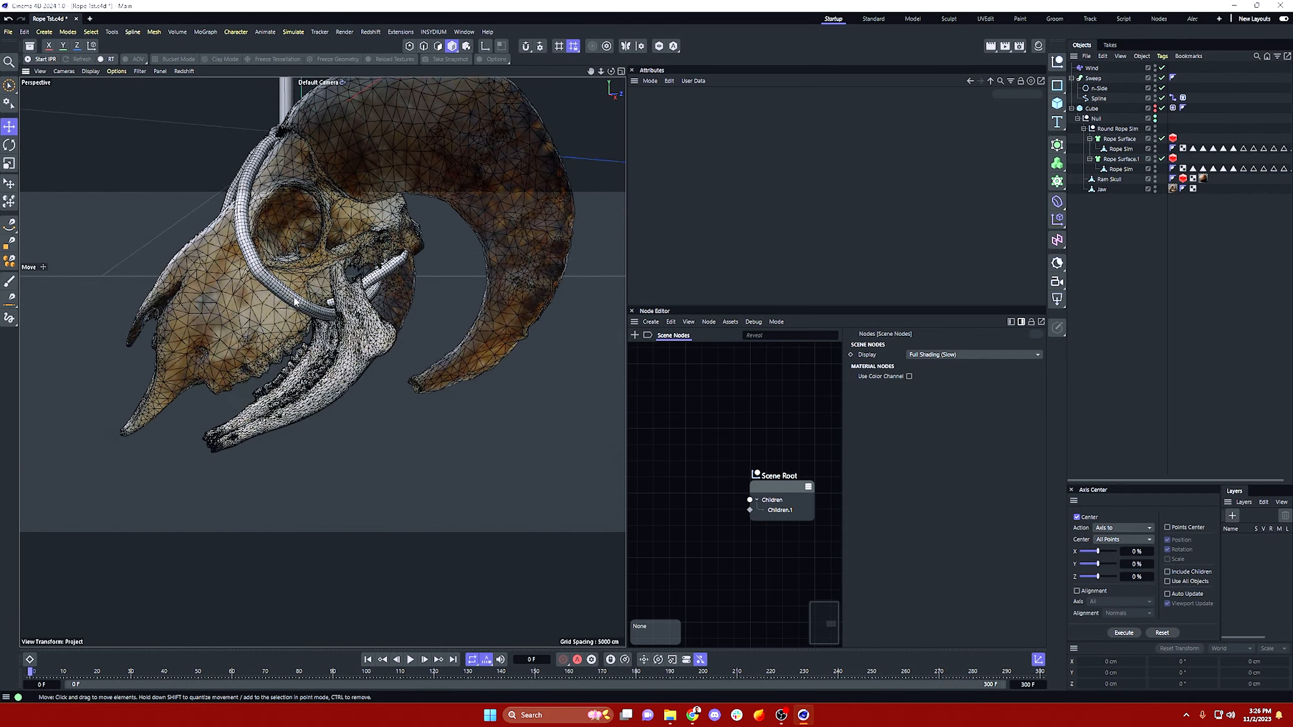
left_click_drag(299, 297, 338, 301, "alt")
left_click(358, 322)
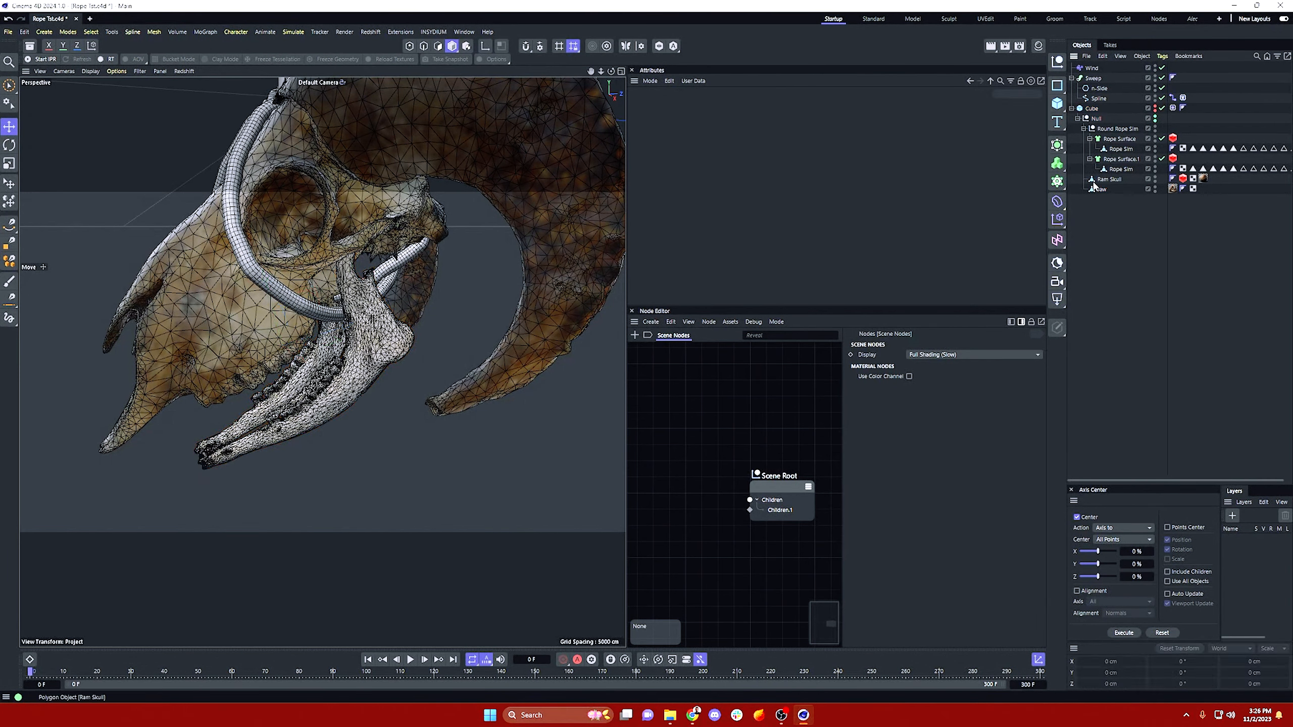
left_click(1128, 248)
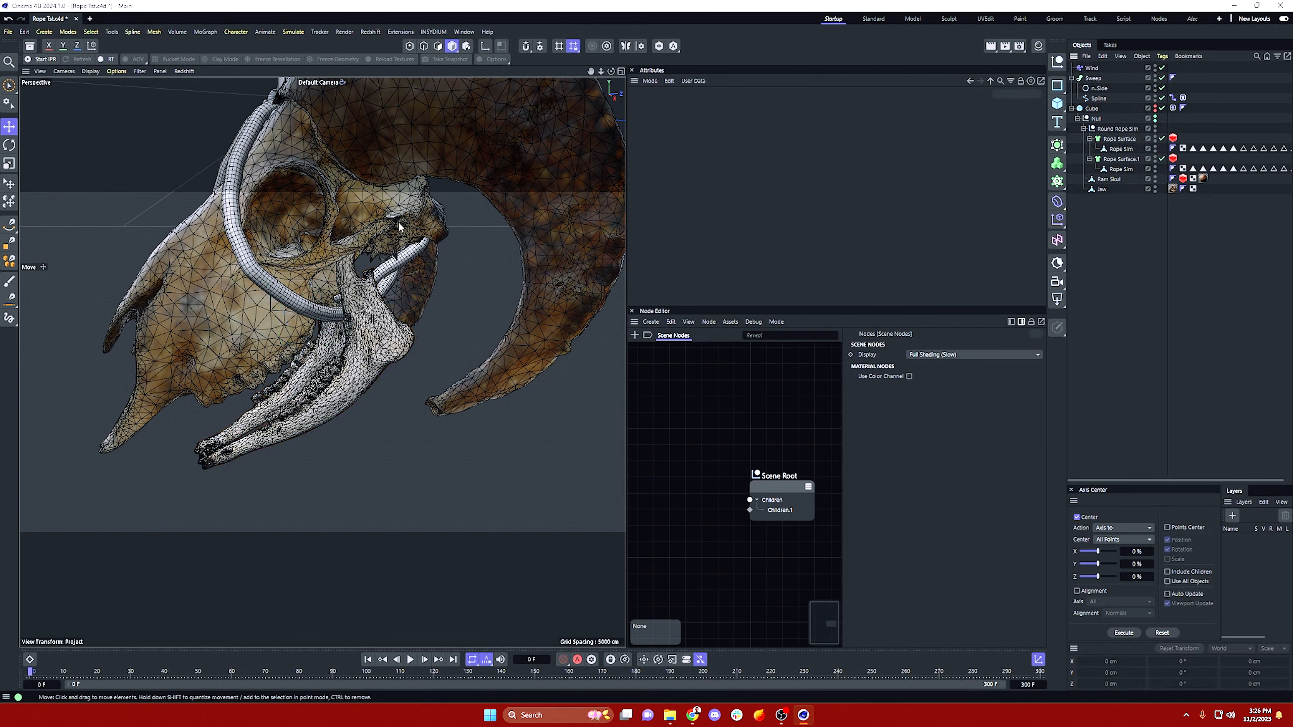
scroll(386, 219, "down", 3)
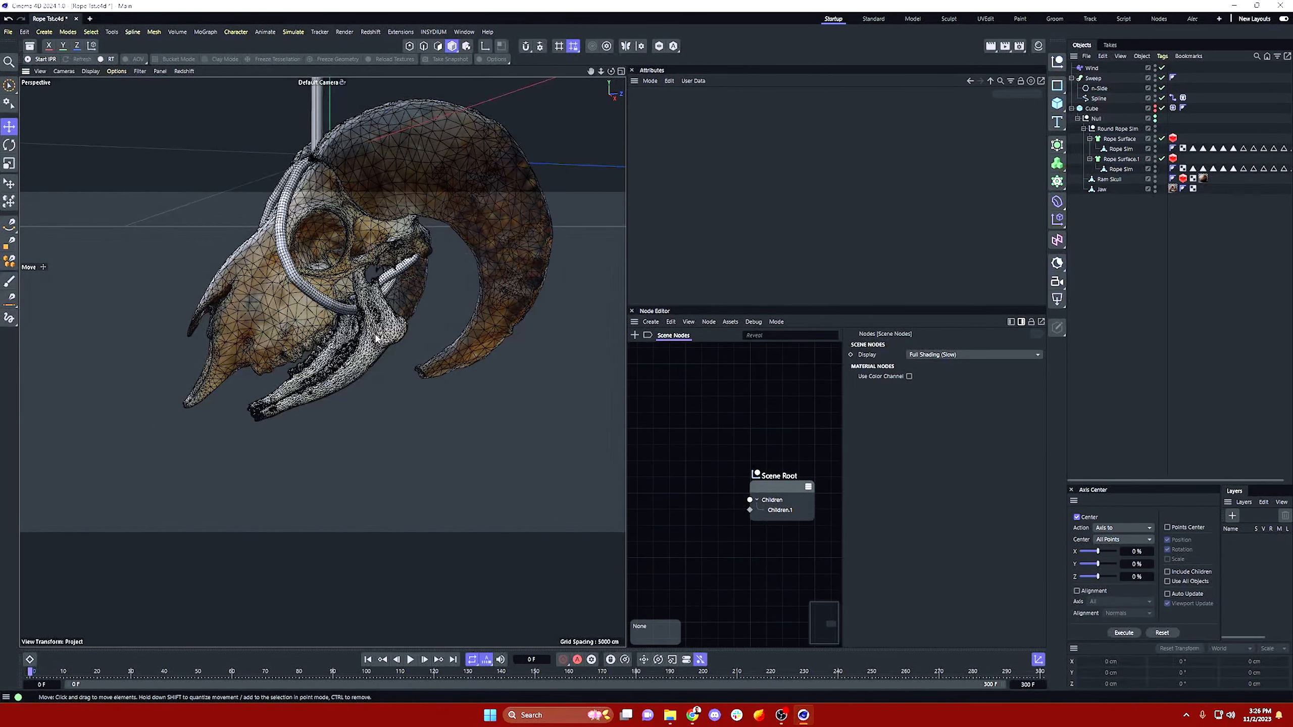
left_click(377, 338)
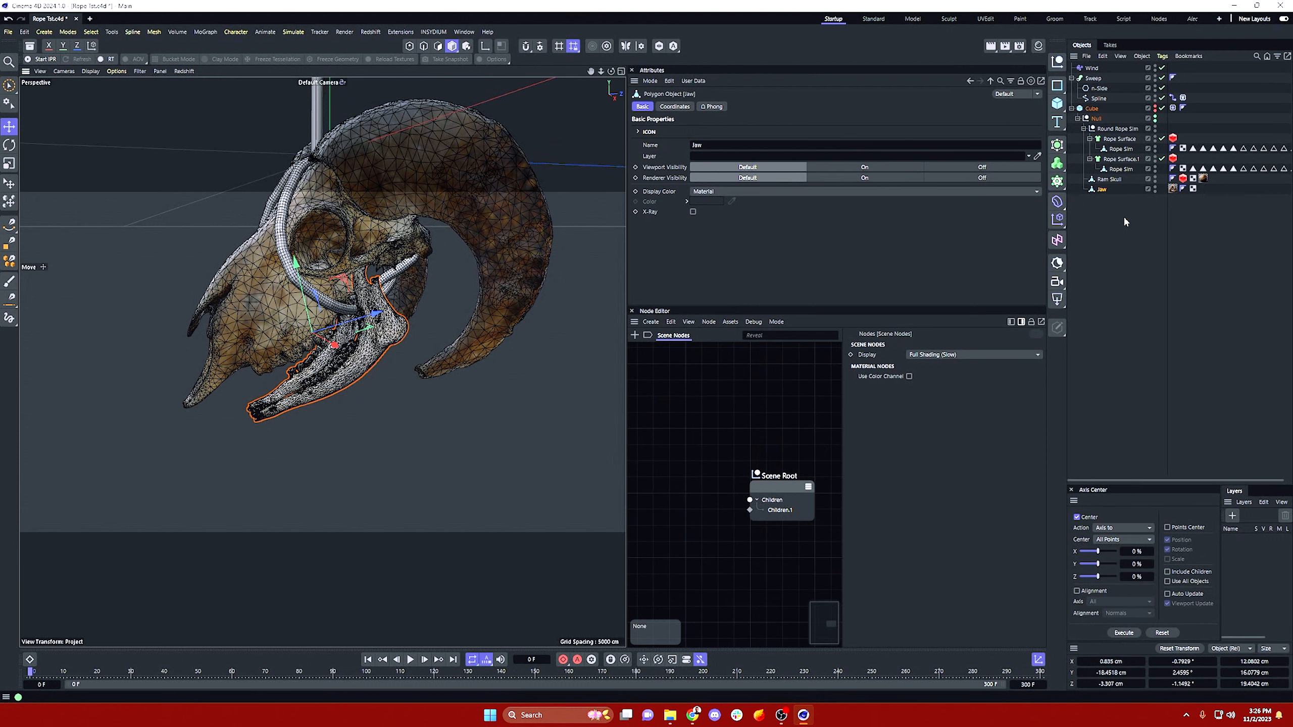
left_click(1122, 217)
Step: Add a Bullet dynamics Connector object to the scene
left_click(294, 32)
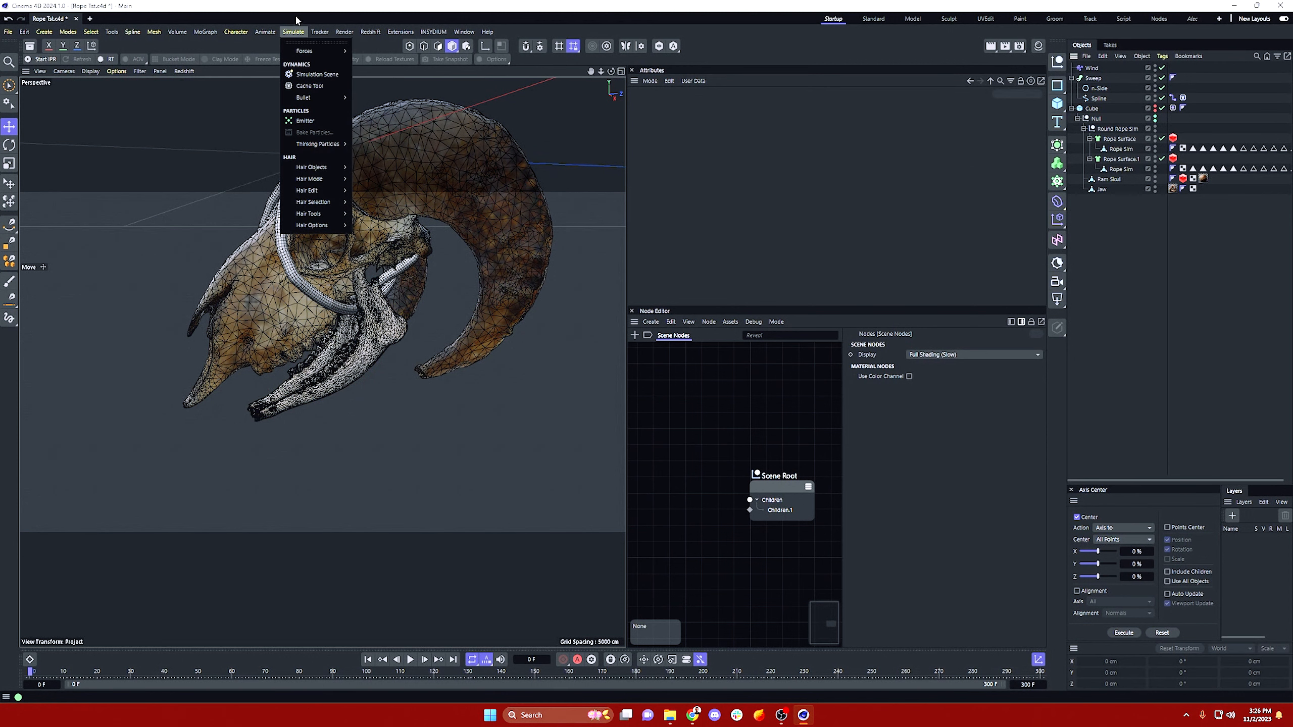
mouse_move(319, 98)
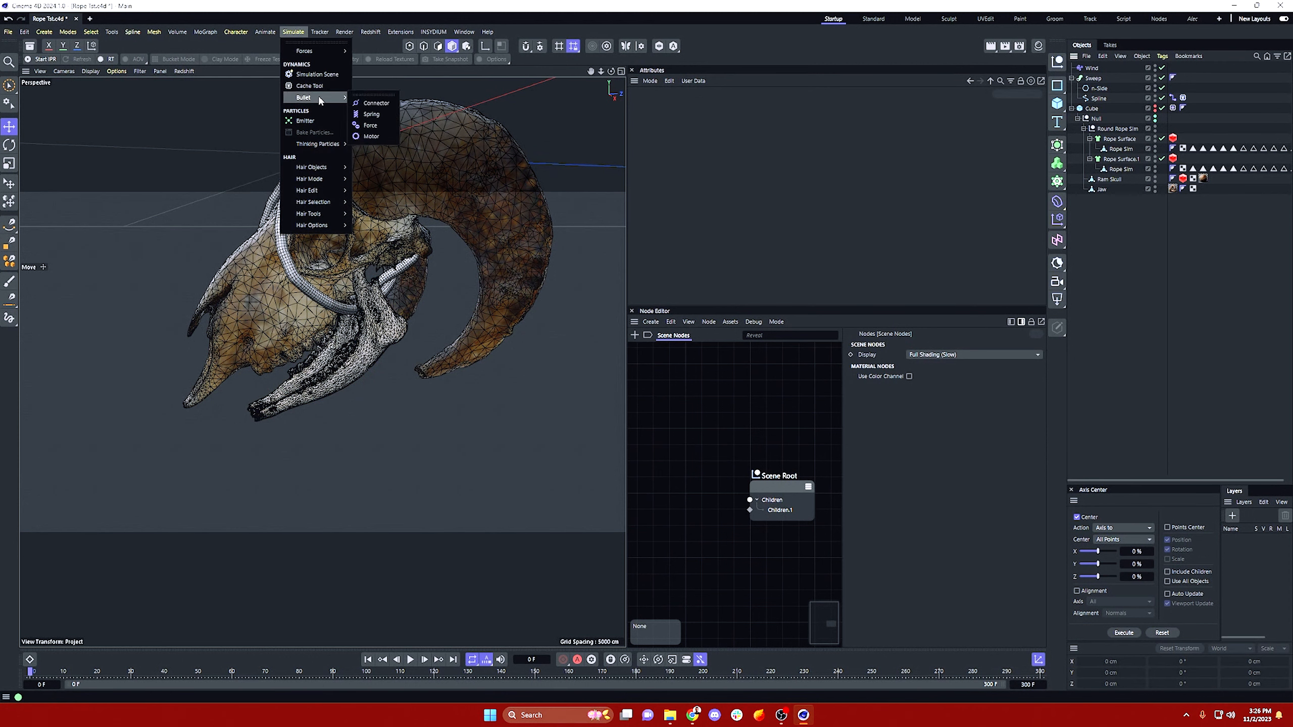
left_click(373, 104)
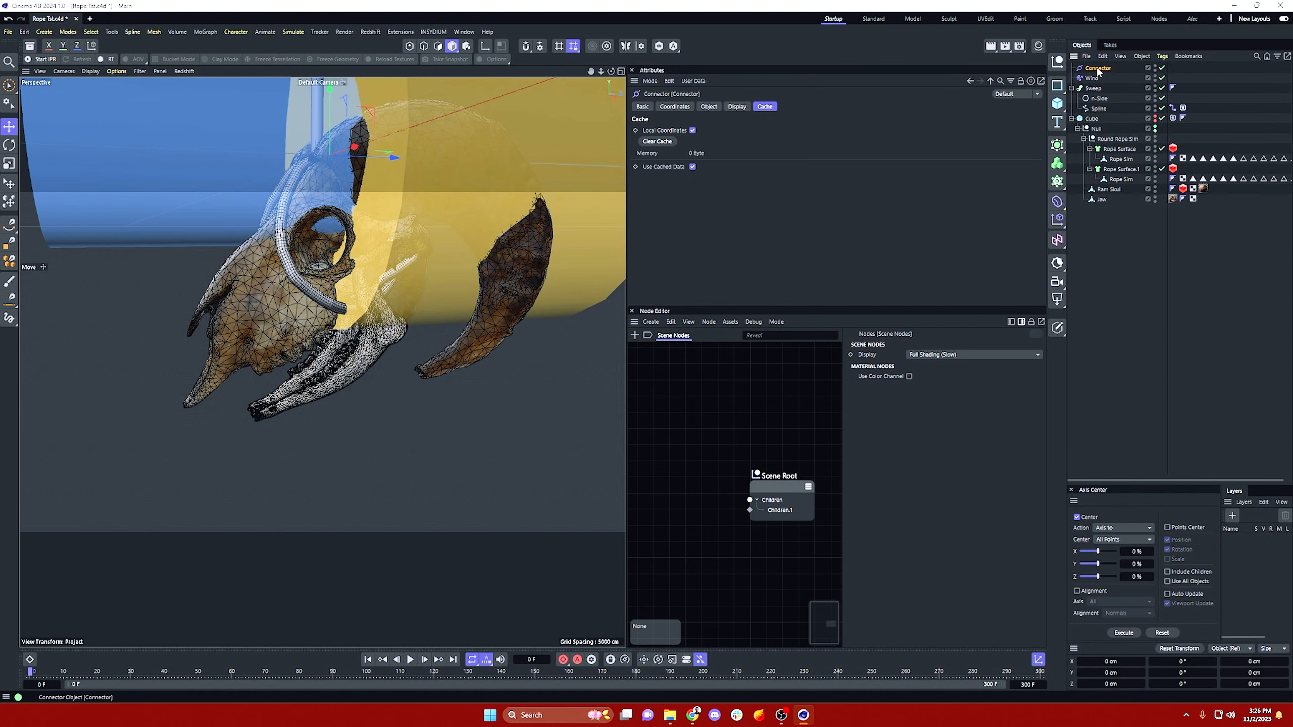
Step: Reduce the Connector's draw size to about 29 cm and enable Always Visible for it
left_click(9, 163)
left_click_drag(487, 118, 357, 179)
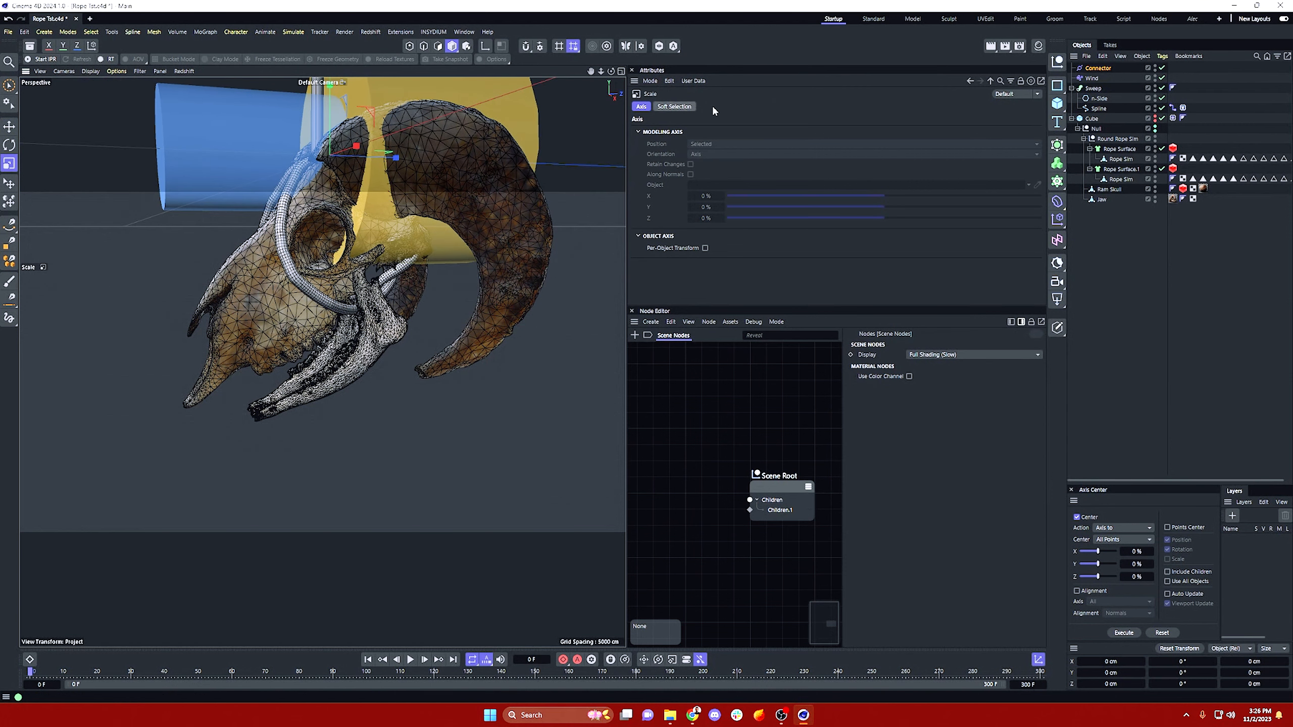
left_click(1098, 68)
left_click(737, 107)
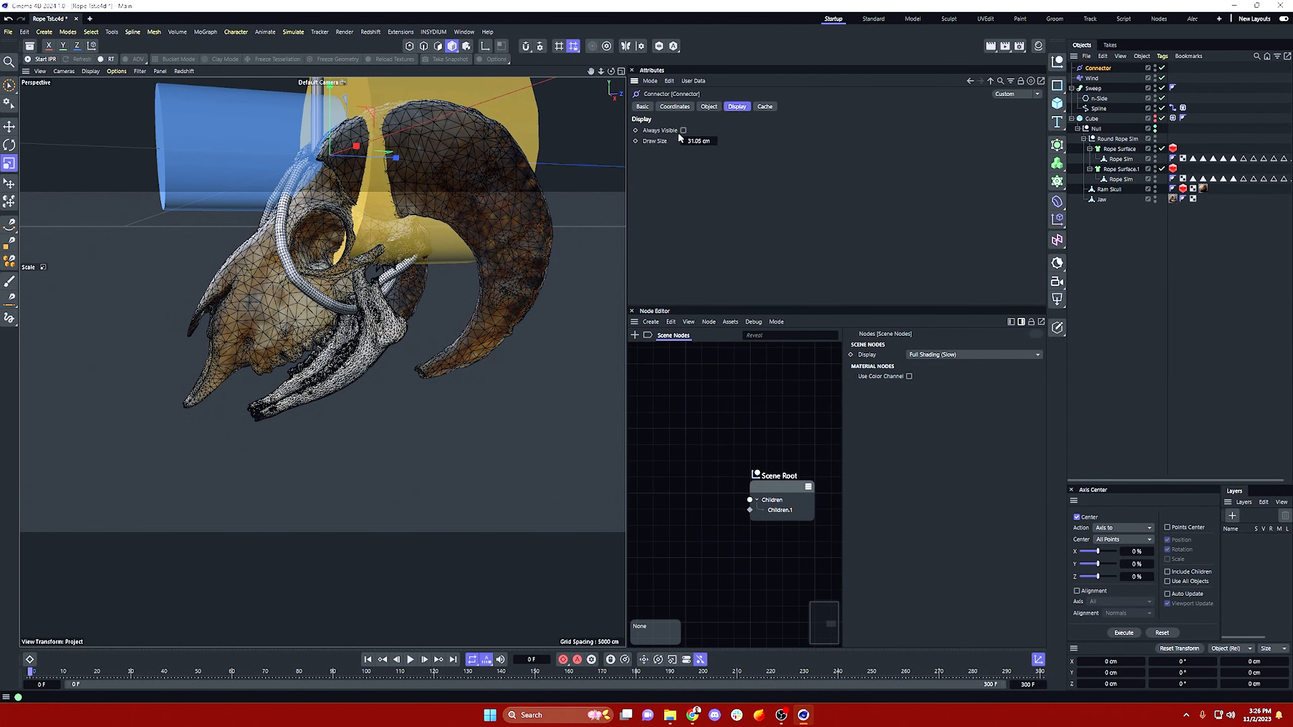
mouse_move(701, 141)
left_mouse_down()
mouse_move(687, 142)
mouse_move(747, 156)
left_mouse_up()
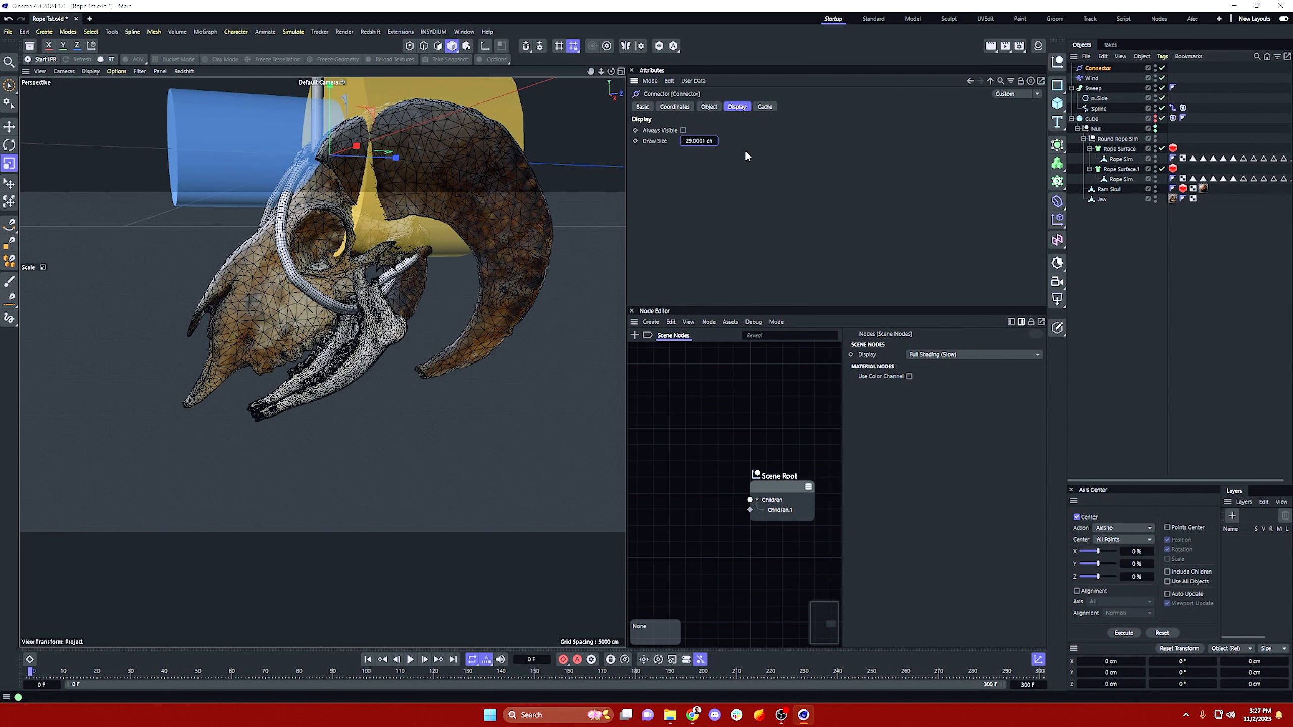
left_click(1111, 243)
left_click(1098, 70)
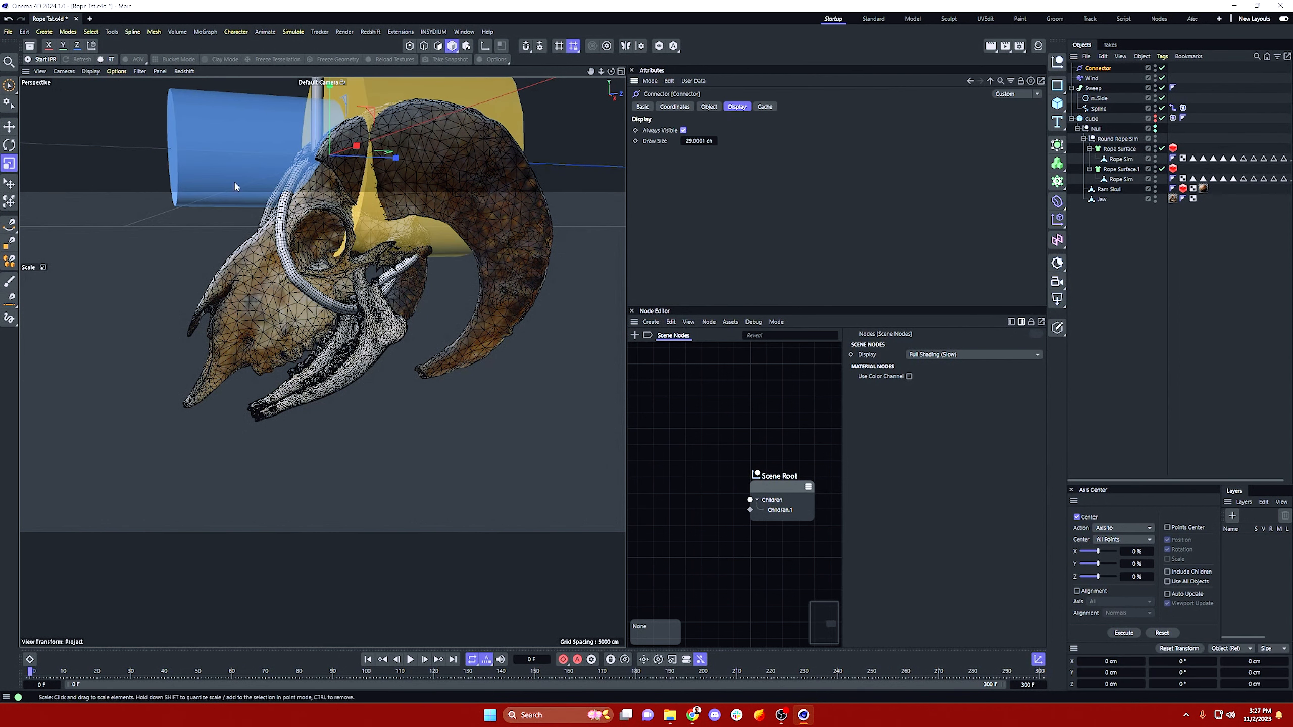
Step: Move the Connector down to the jaw joint, about Y -12.24 cm and Z 1.83 cm, and set its draw size to about 9 cm
left_click(11, 127)
left_click_drag(331, 115, 402, 260)
left_click(1099, 68)
left_click_drag(700, 142, 690, 142)
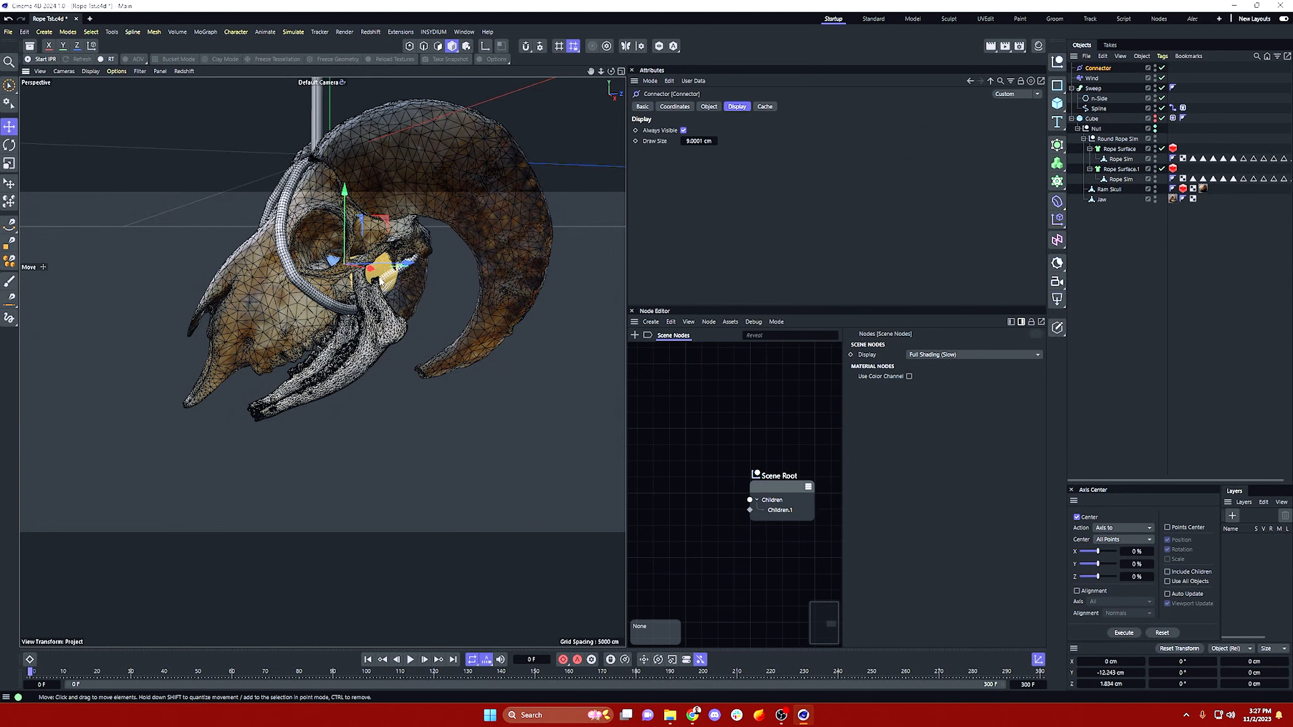
Step: Rotate the Connector about its vertical axis so its hinge runs across the skull between the two jaw joints
scroll(382, 281, "up", 6)
left_click_drag(381, 281, 269, 272, "alt")
middle_click_drag(396, 257, 326, 272, "alt")
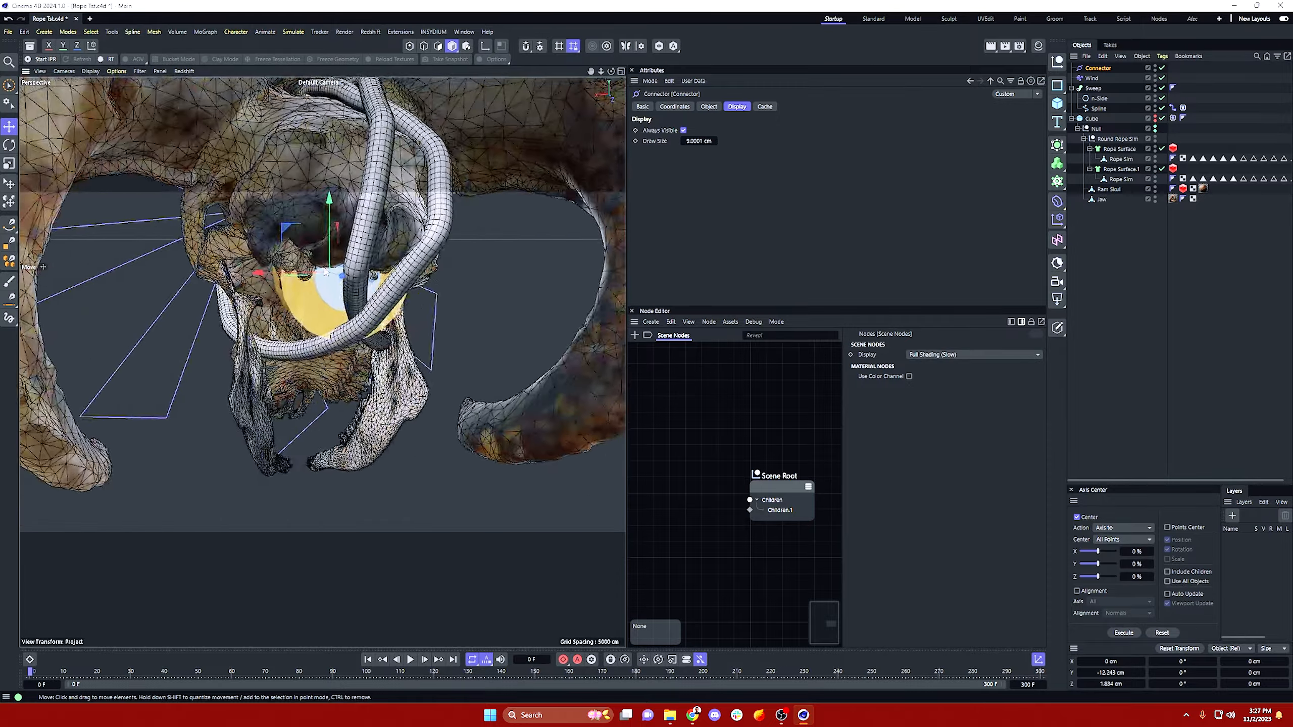
scroll(326, 271, "up", 4)
left_click_drag(326, 271, 357, 271, "alt")
middle_click_drag(356, 270, 397, 256, "alt")
left_click(708, 106)
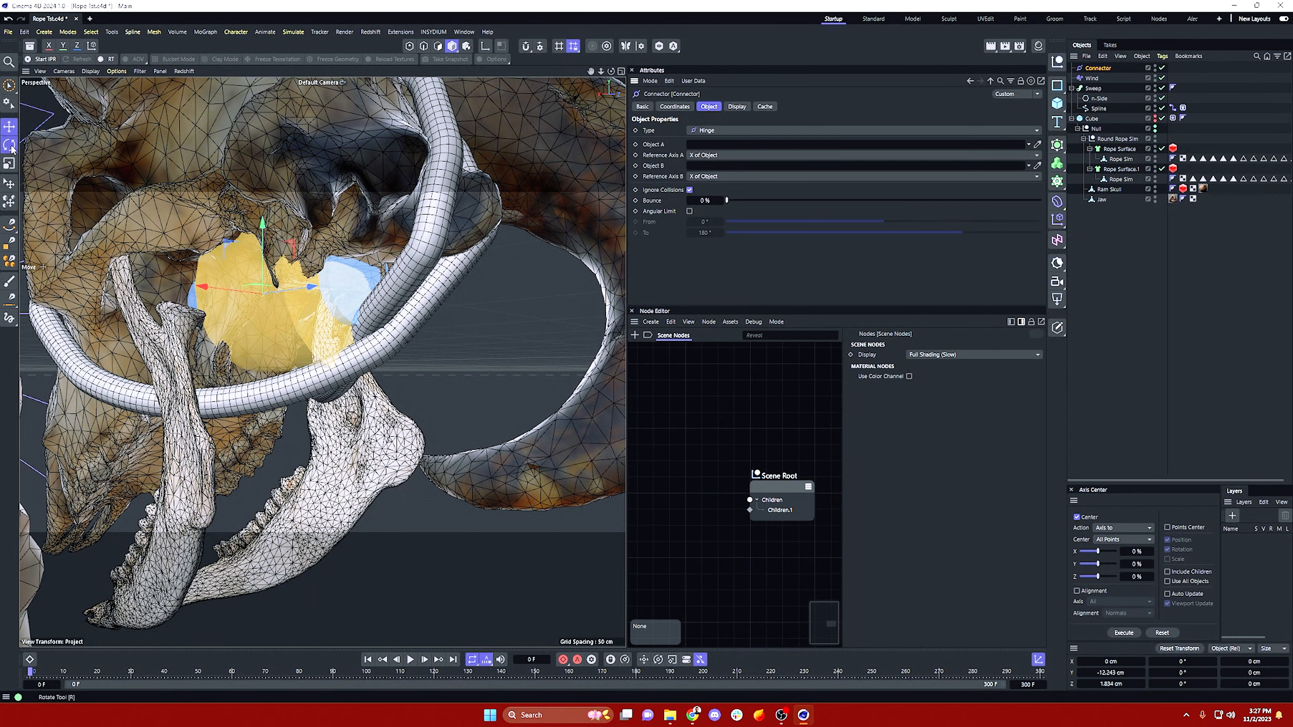
key("r")
left_click_drag(277, 288, 162, 287)
middle_click_drag(253, 285, 359, 206, "alt")
left_click_drag(359, 206, 164, 204, "alt")
Step: Reduce the Connector's draw size to about 6 cm and nudge it to about X 0.79 cm and Y -13.26 cm between the jaw joints
key("e")
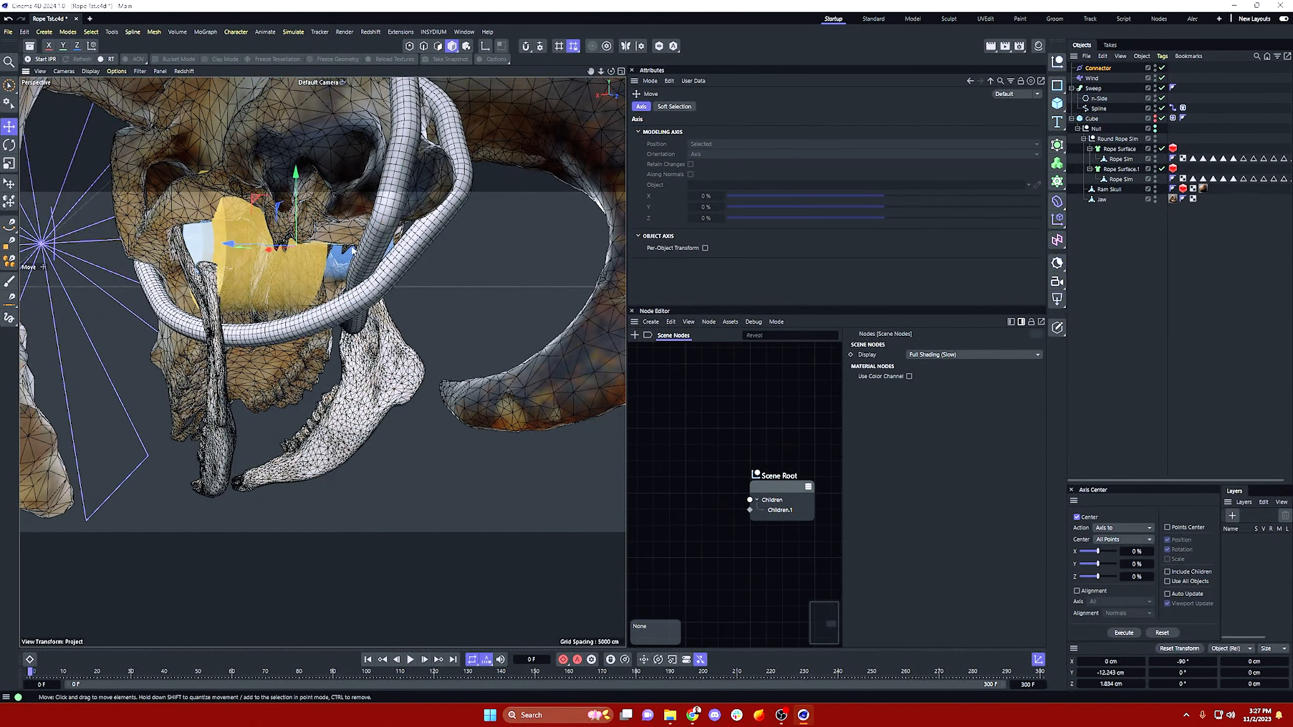
mouse_move(261, 248)
left_mouse_down()
mouse_move(230, 252)
mouse_move(245, 250)
left_mouse_up()
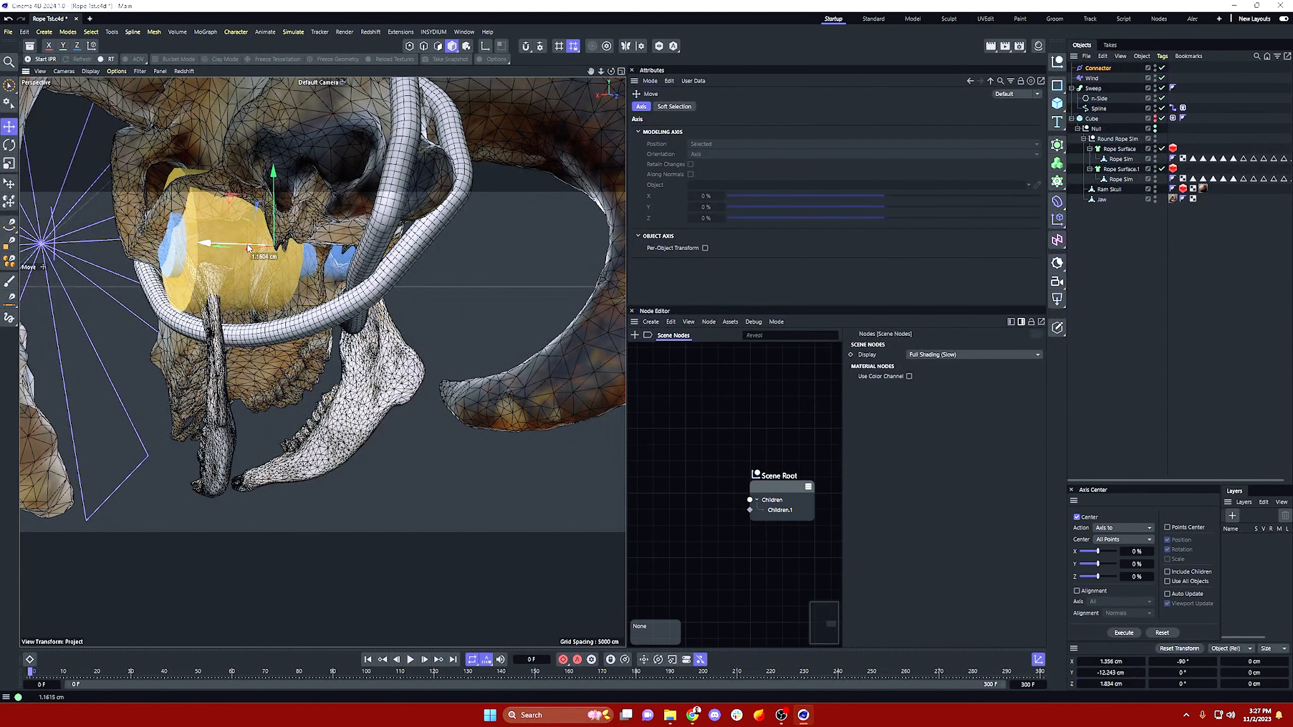
left_click(1100, 70)
left_click(745, 108)
left_click_drag(695, 140, 683, 145)
left_click_drag(245, 249, 257, 247)
mouse_move(264, 203)
left_mouse_down("alt")
mouse_move(346, 149)
mouse_move(302, 213)
mouse_move(291, 198)
left_mouse_up("alt")
scroll(329, 164, "down", 2)
left_click_drag(297, 114, 297, 131)
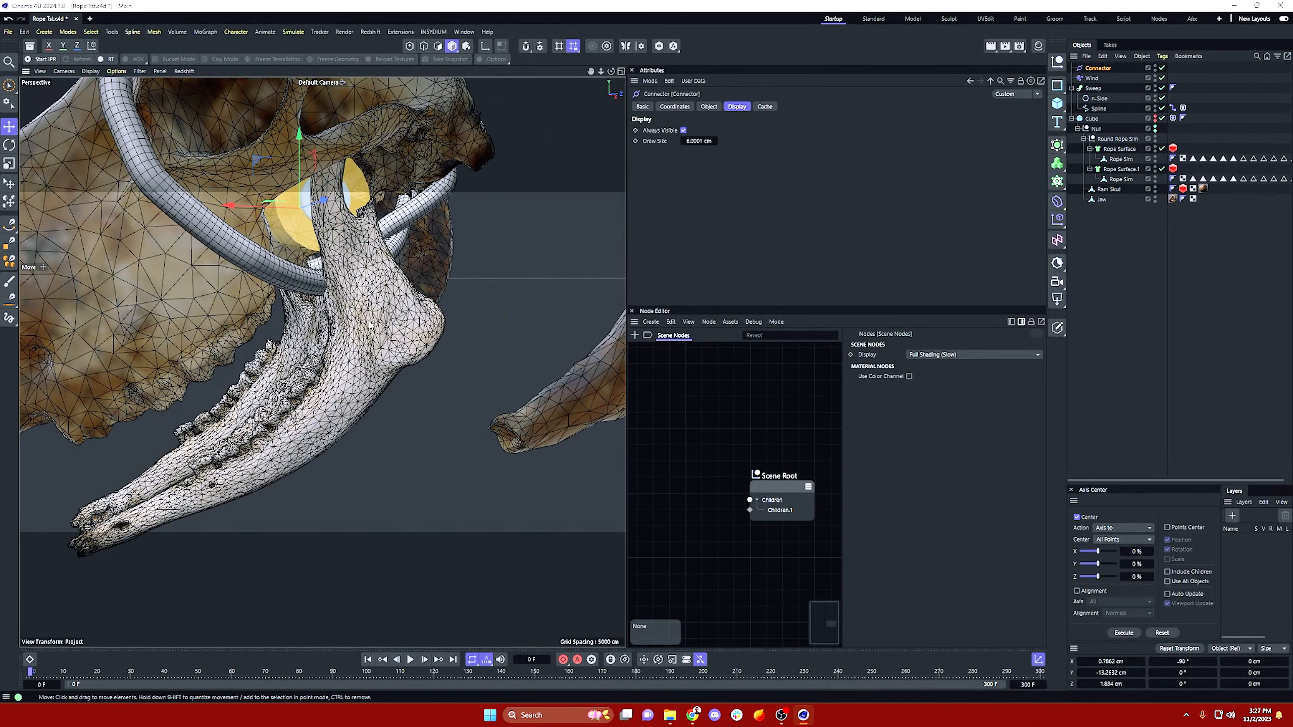
Step: Reorder the Connector below the Cube hierarchy in the object list, keeping it outside the Cube
left_click(312, 334)
left_click(170, 261)
scroll(354, 162, "down", 4)
middle_click_drag(354, 161, 340, 207, "alt")
scroll(339, 211, "up", 2)
left_click(1123, 222)
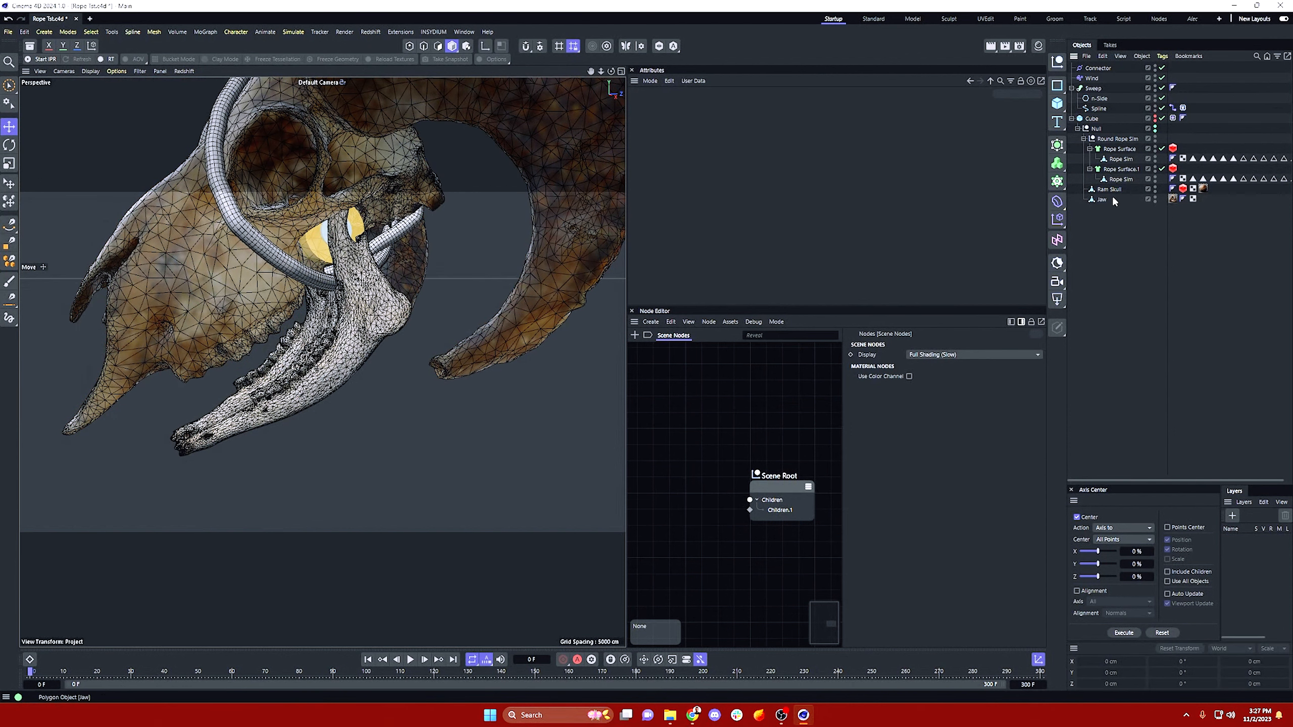
left_click_drag(1094, 68, 1098, 213)
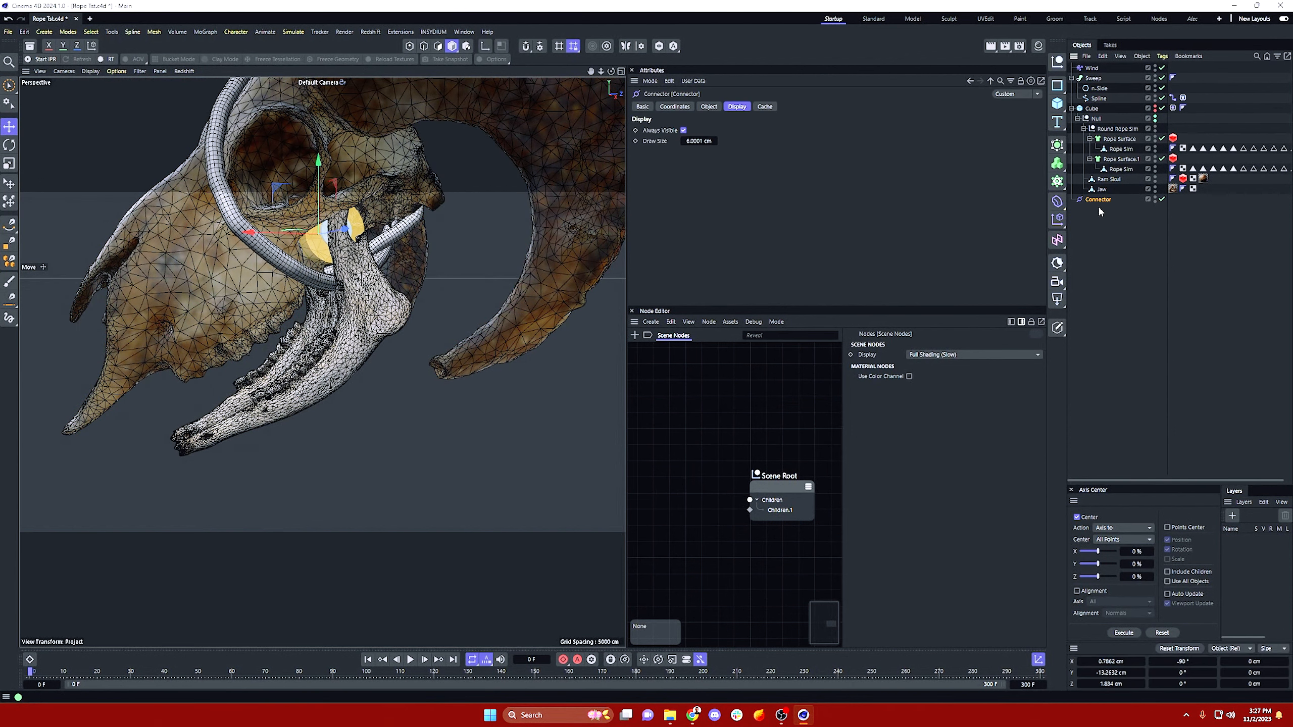
Step: Assign the Ram Skull as Object A and the Jaw as Object B of the Connector
left_click(708, 106)
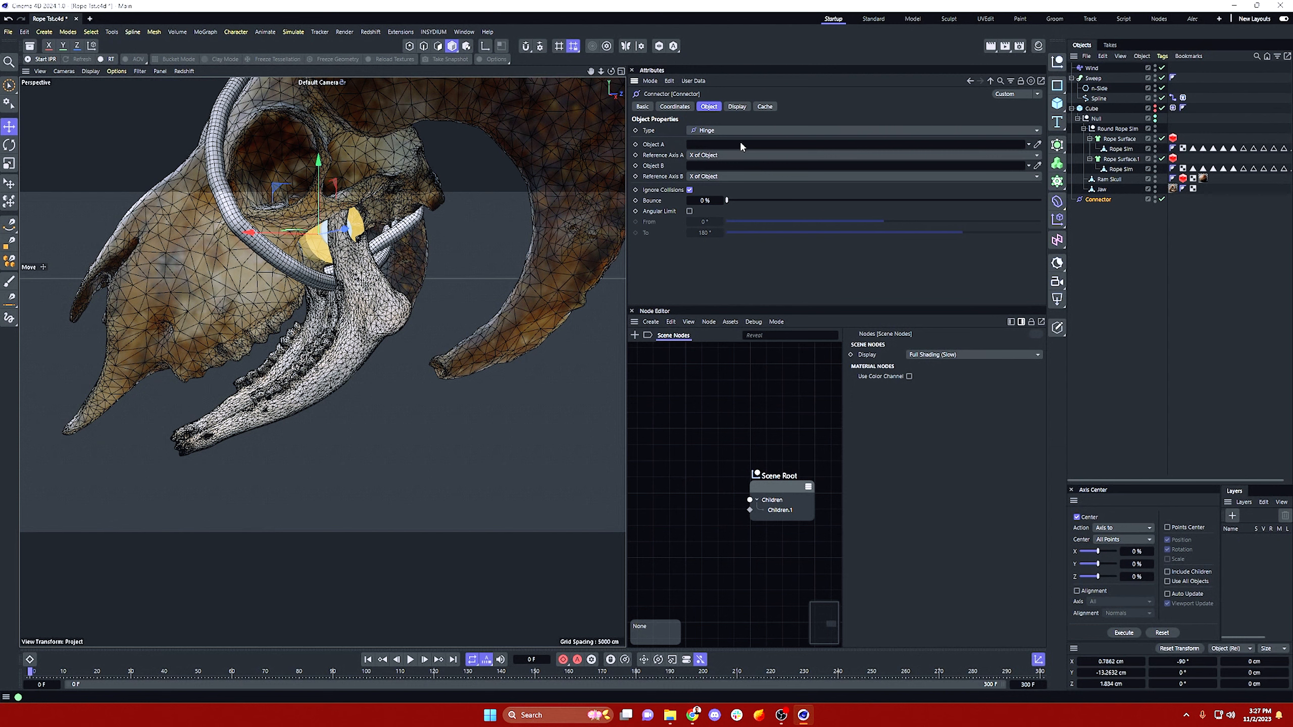
left_click(1038, 145)
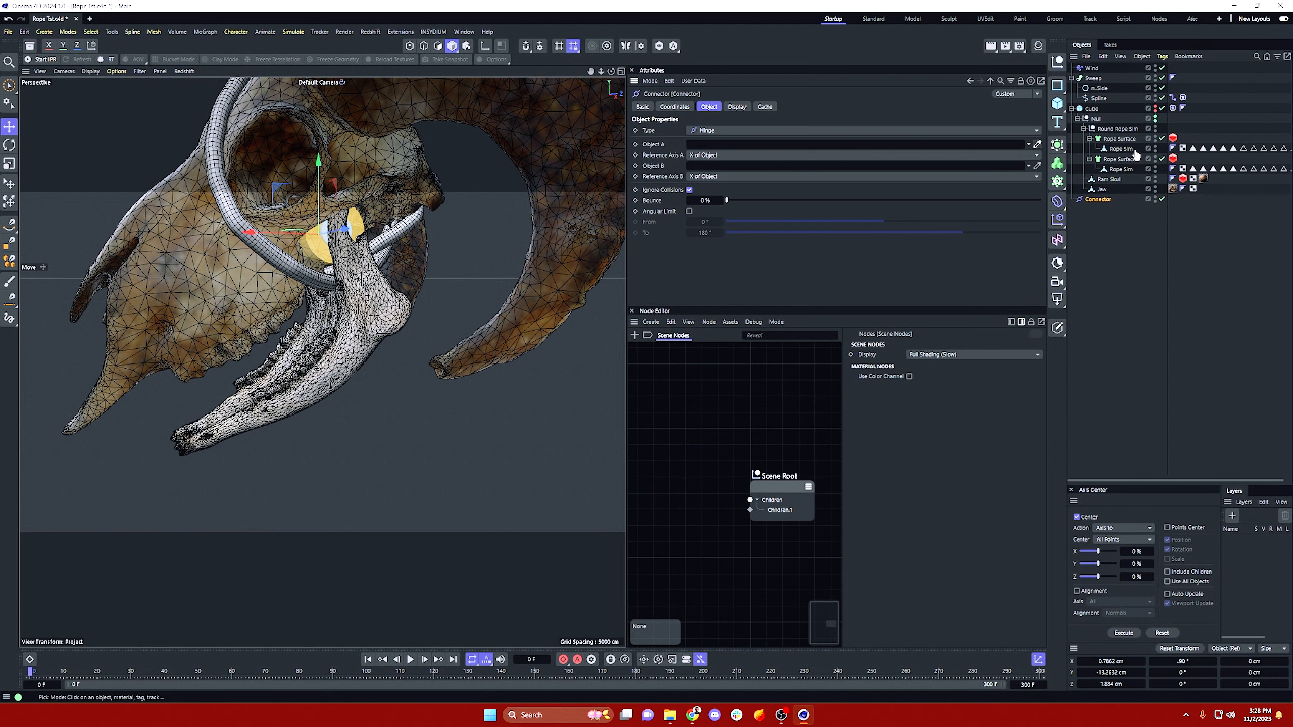
left_click(1109, 184)
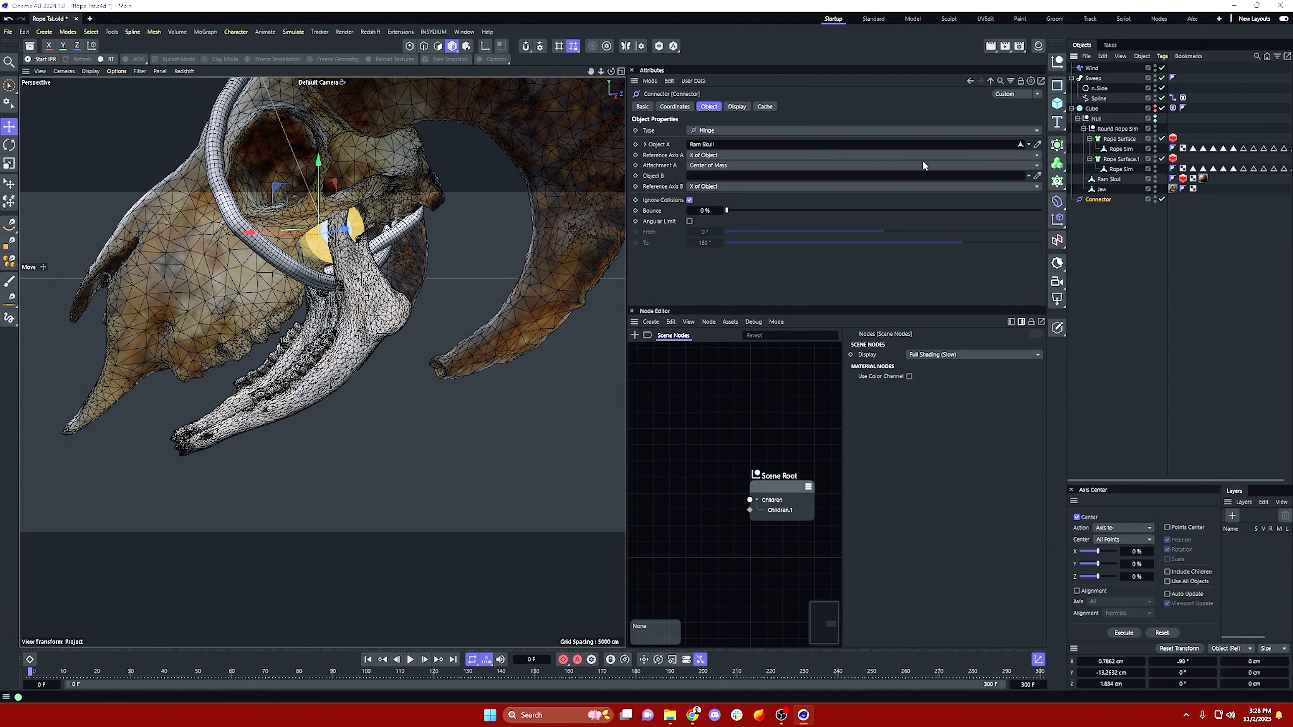
left_click(1037, 176)
left_click(1102, 189)
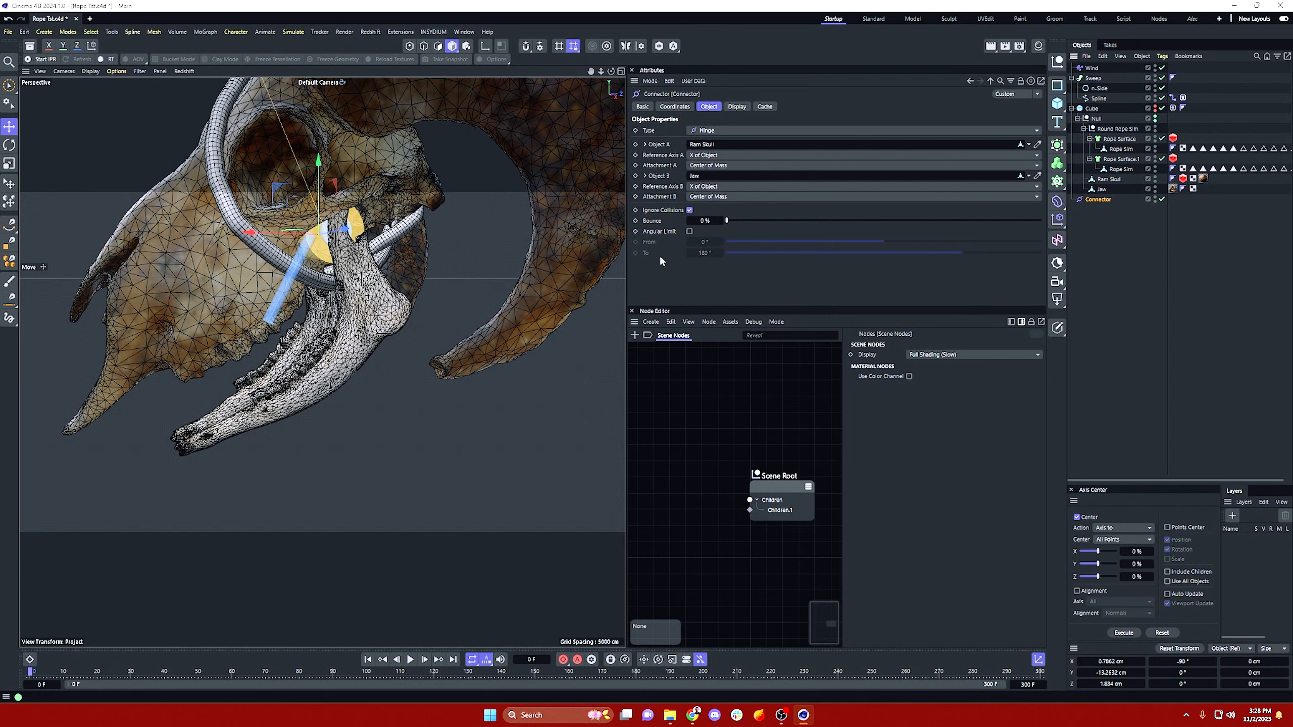
Step: Play the animation to test the hinge connection and return to the first frame
left_click_drag(379, 231, 352, 238, "alt")
left_click(410, 660)
left_click(410, 660)
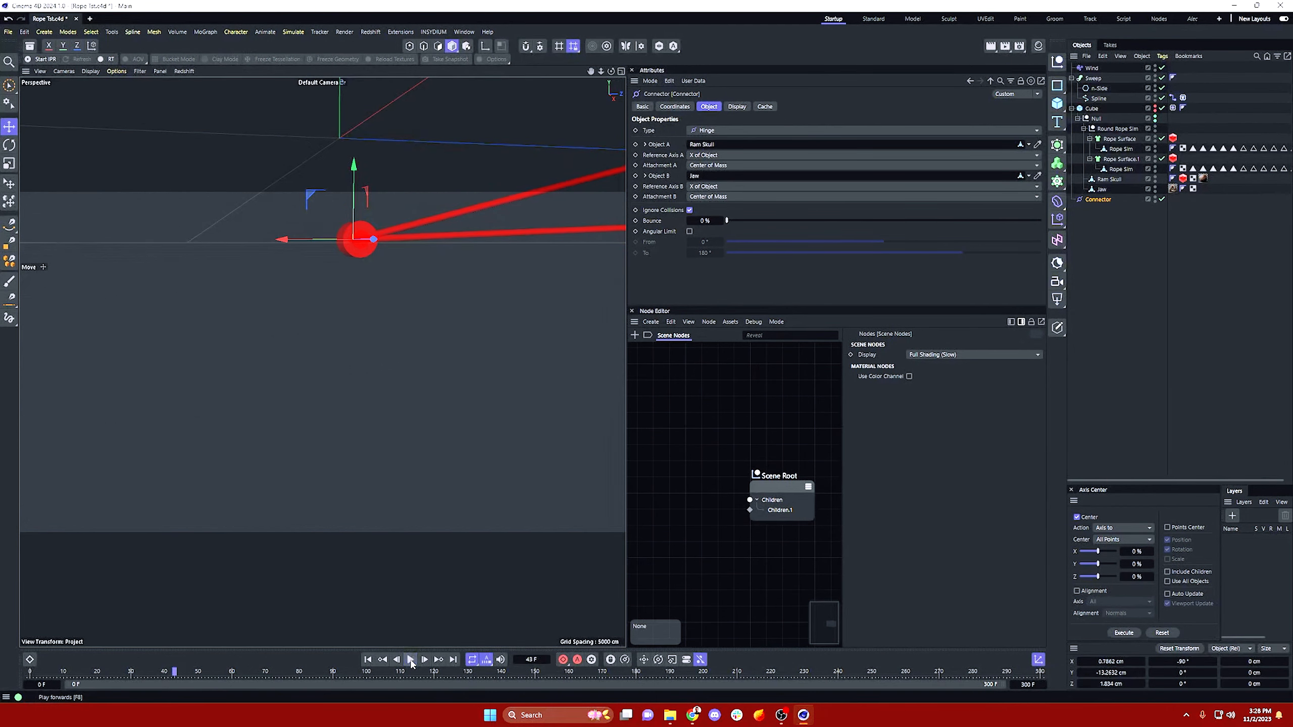
left_click_drag(432, 392, 509, 258, "alt")
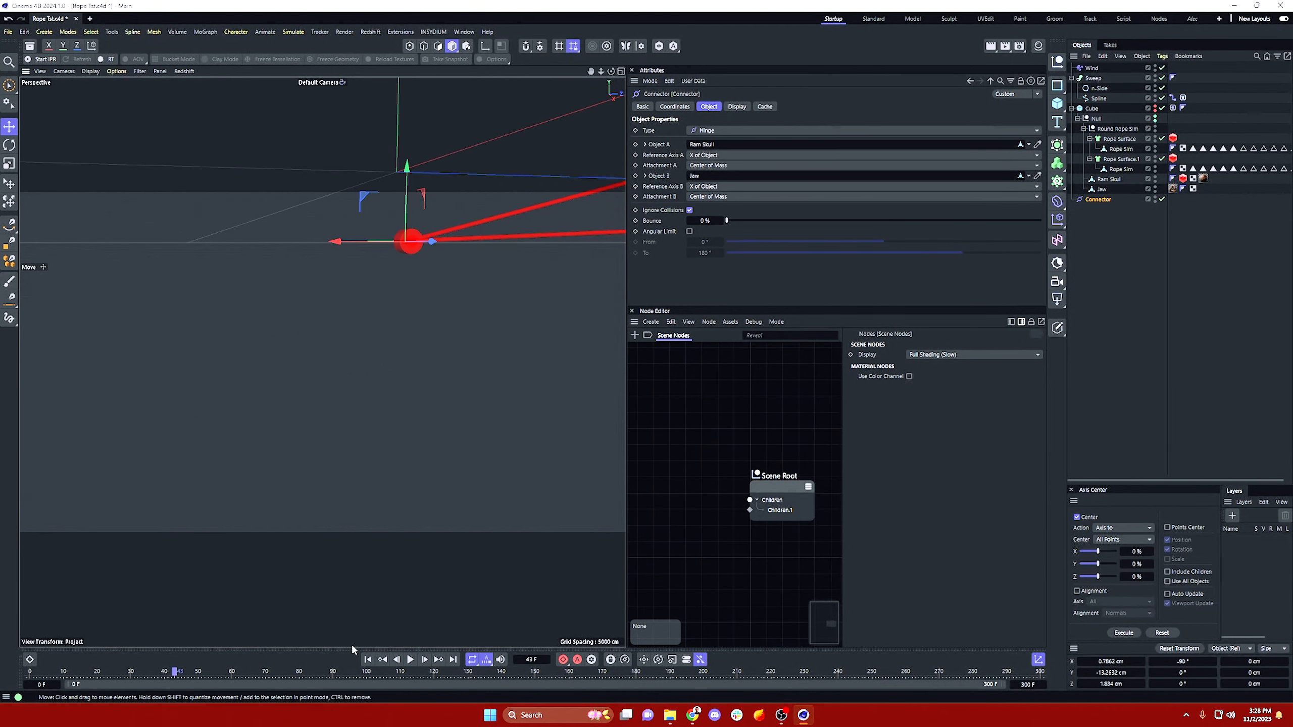
left_click(368, 659)
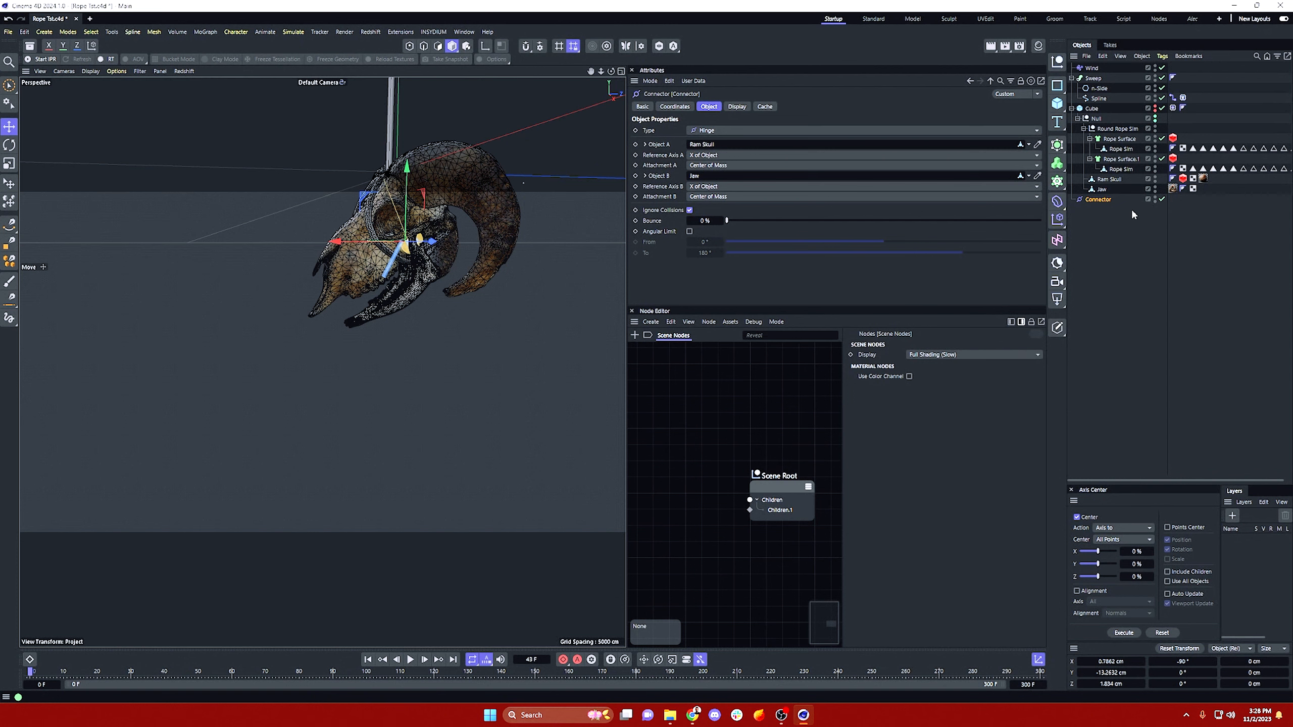
Step: Add a Bullet Collider Body tag to the Ram Skull
left_click(1114, 179)
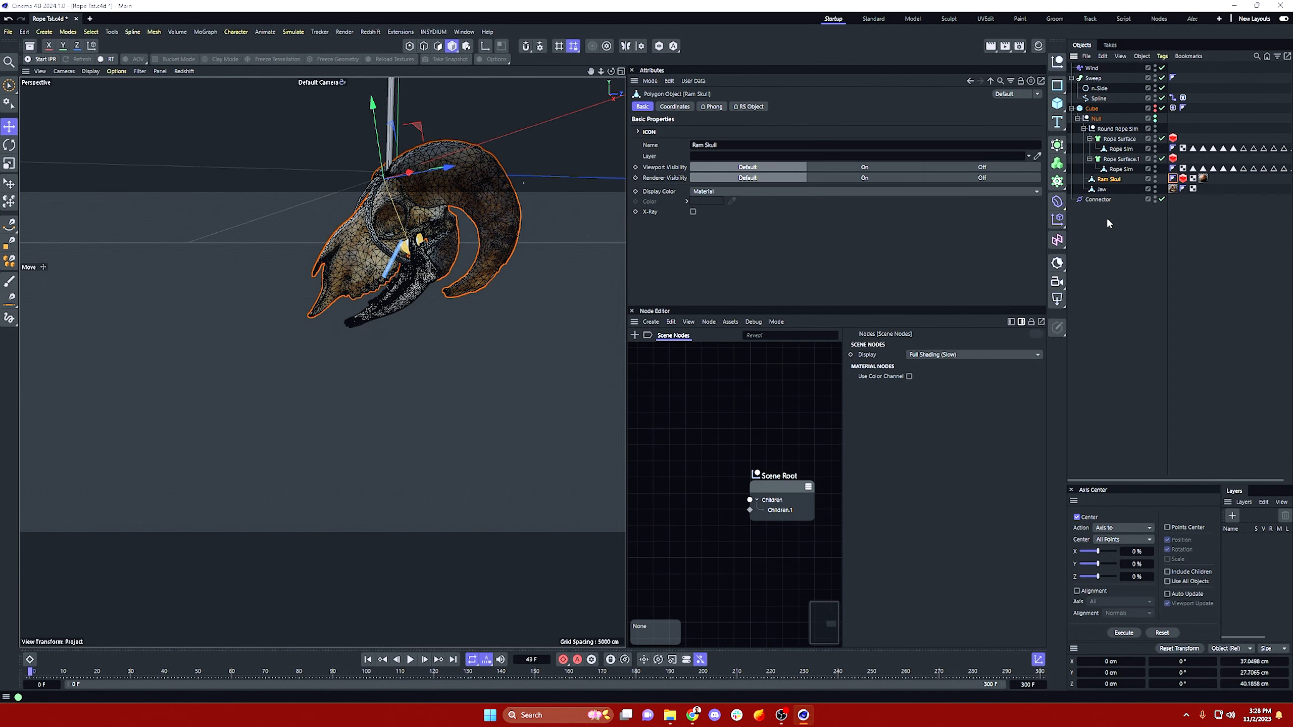
right_click(1112, 183)
mouse_move(1142, 217)
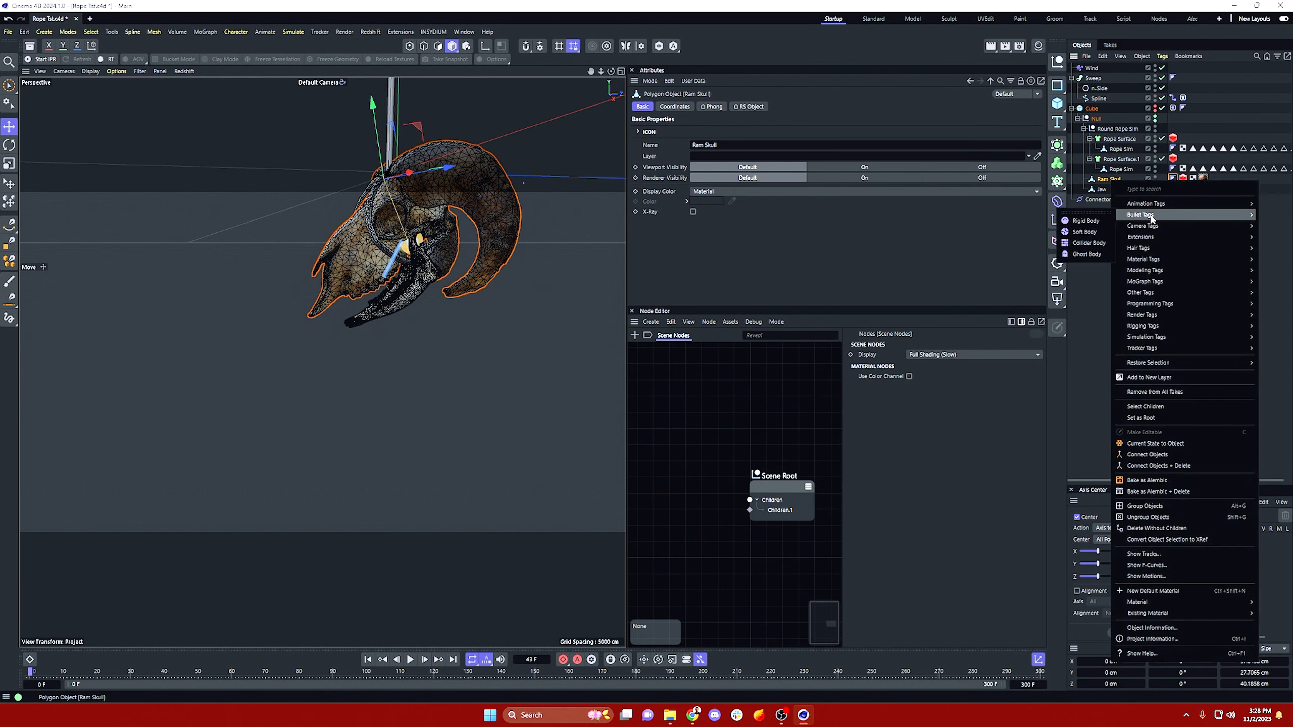
left_click(1079, 286)
left_click(1093, 202)
left_click(1134, 228)
left_click(1110, 181)
right_click(1099, 181)
mouse_move(1148, 205)
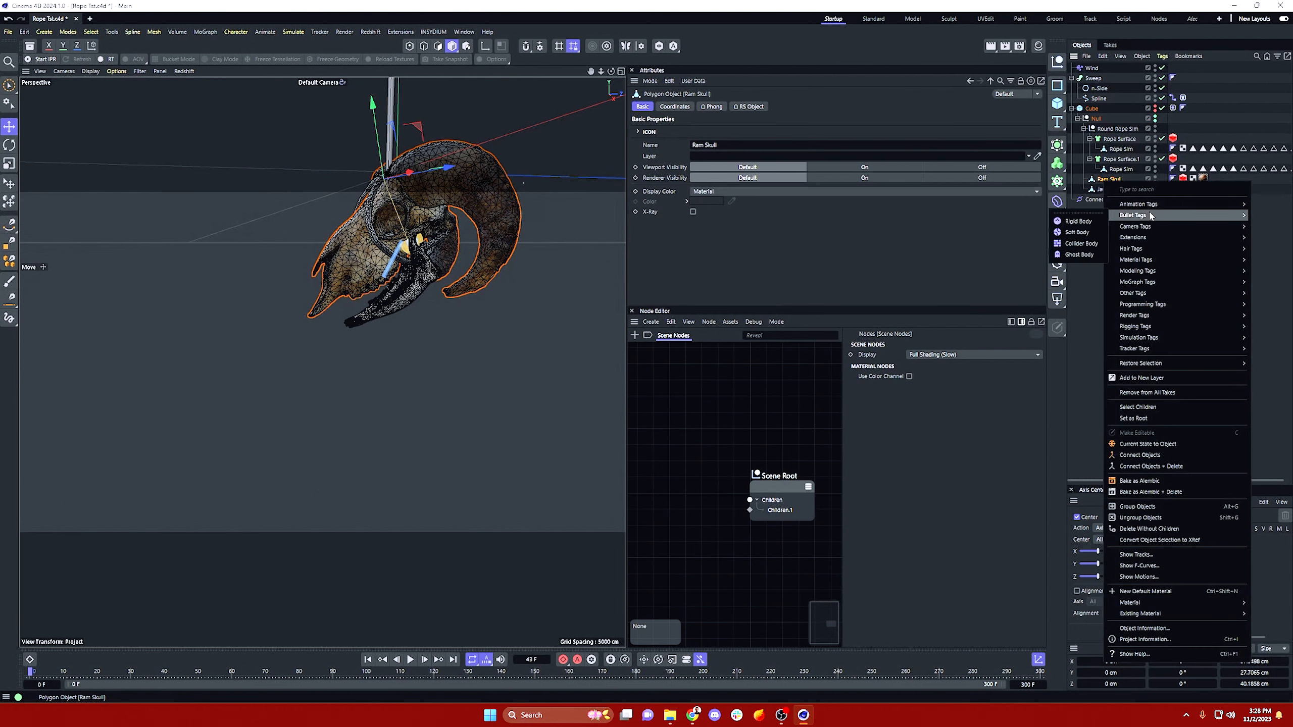
left_click(1080, 244)
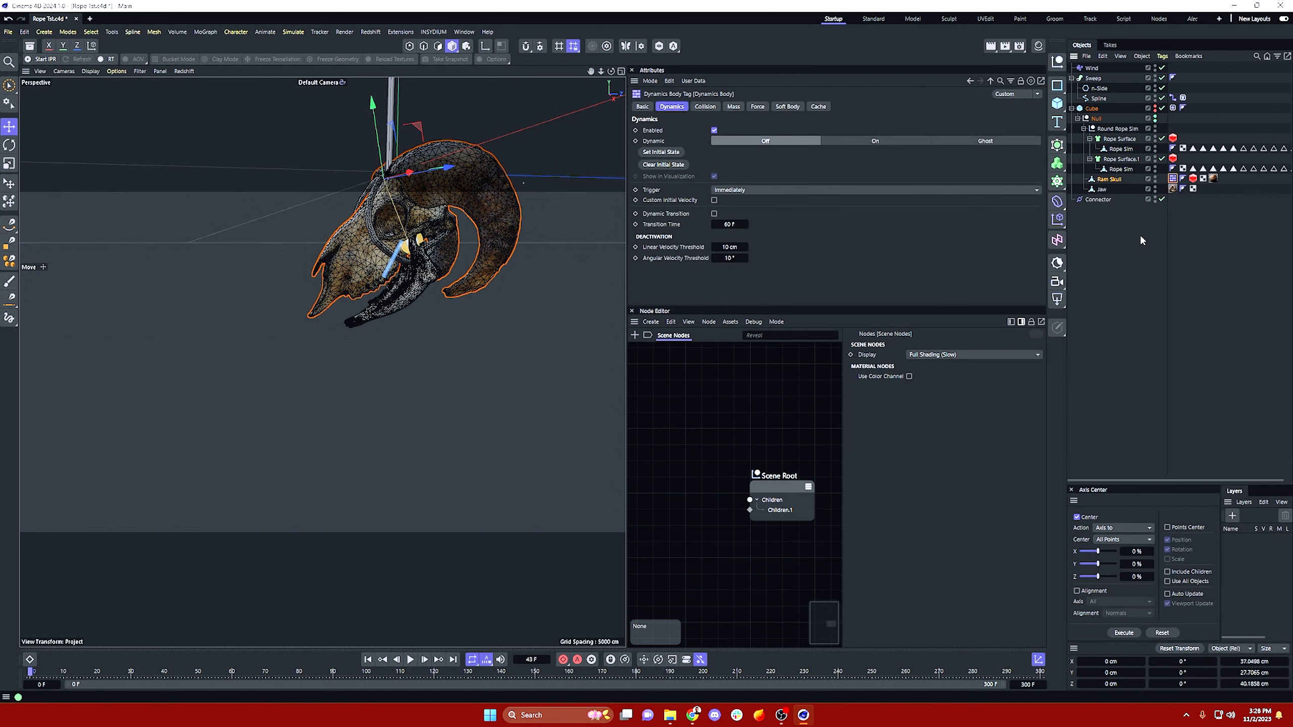
Step: Add a Bullet Rigid Body tag to the Jaw object
left_click(1096, 188)
right_click(1102, 191)
mouse_move(1145, 224)
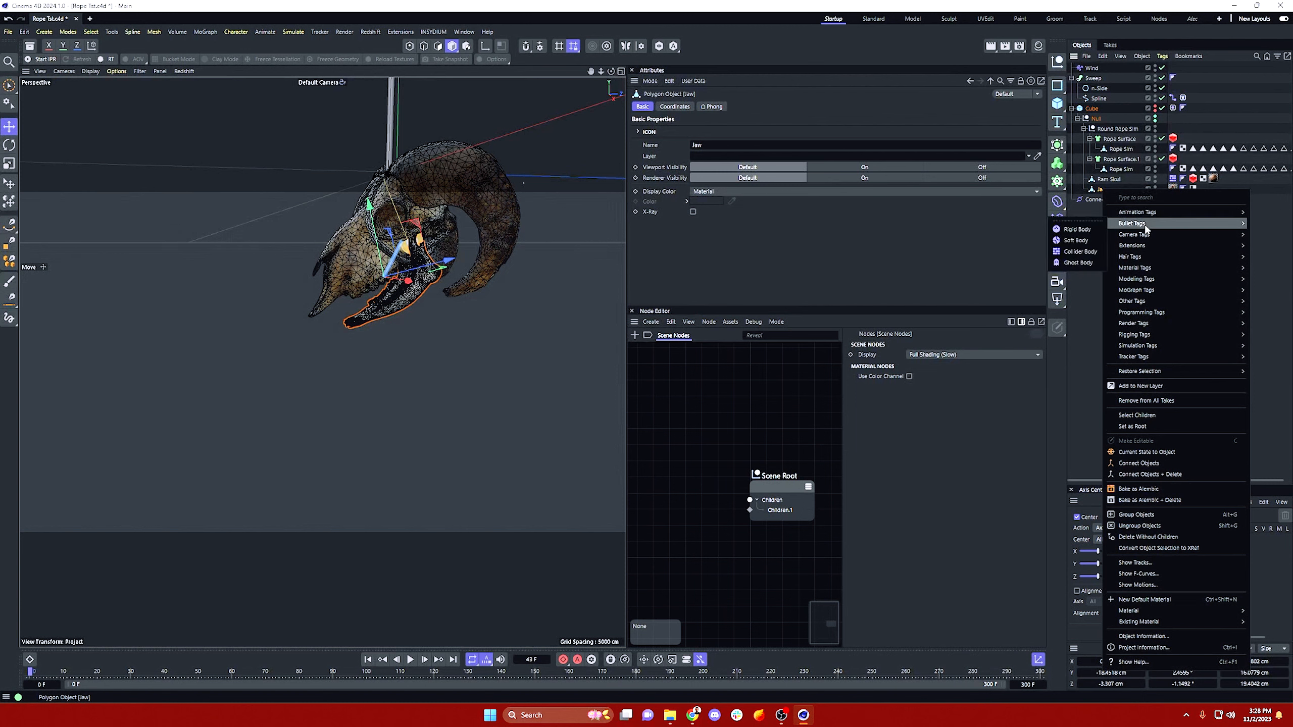
left_click(1077, 229)
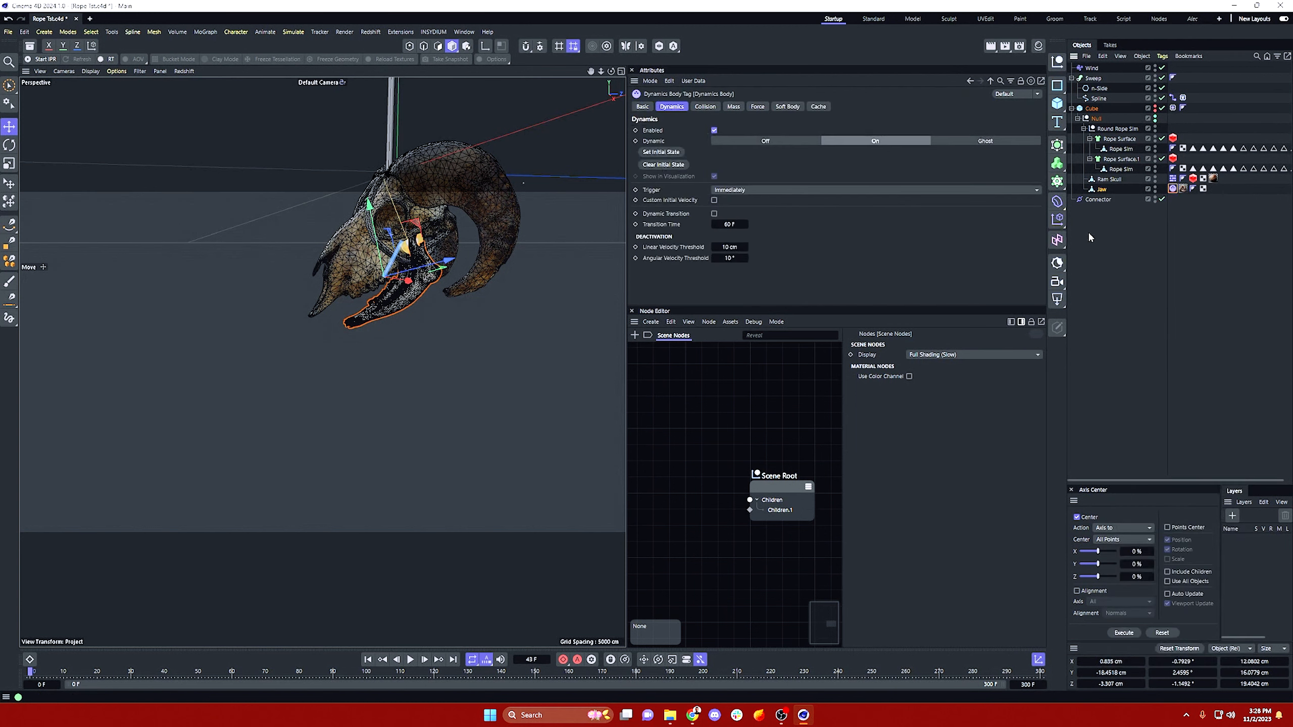
left_click(1121, 222)
left_click(1109, 179)
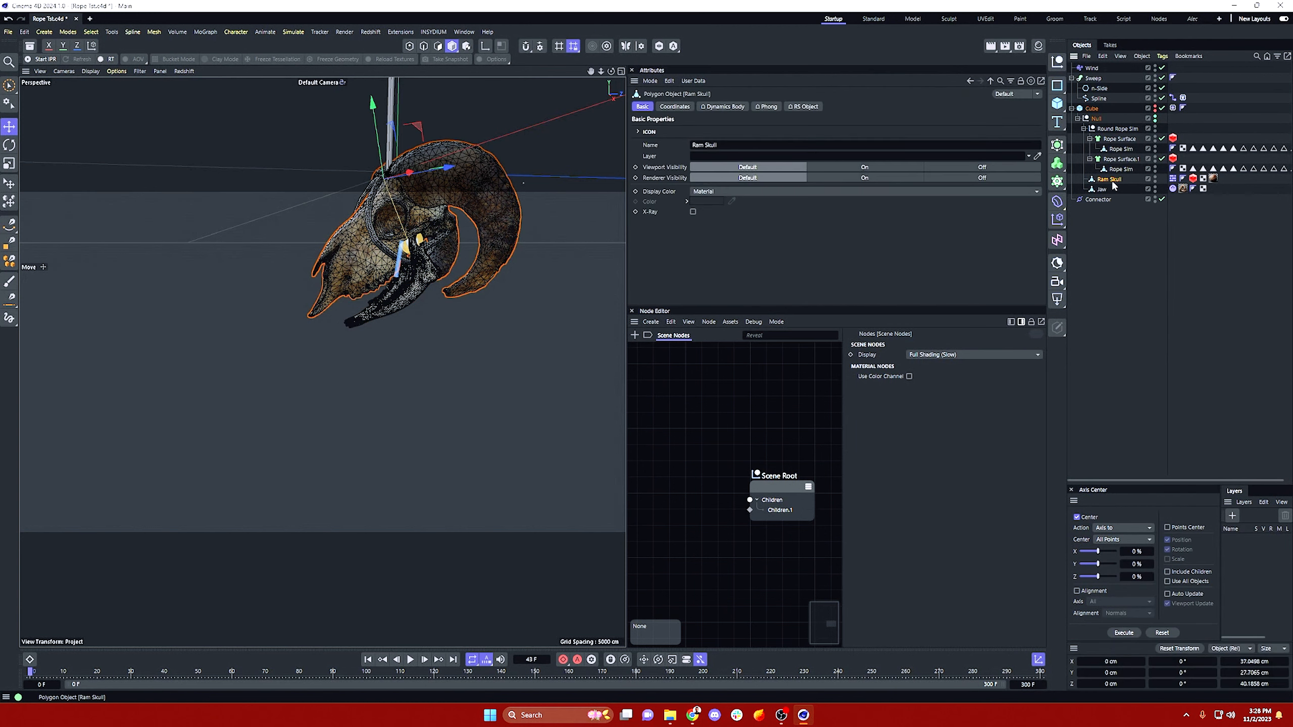
left_click(1104, 281)
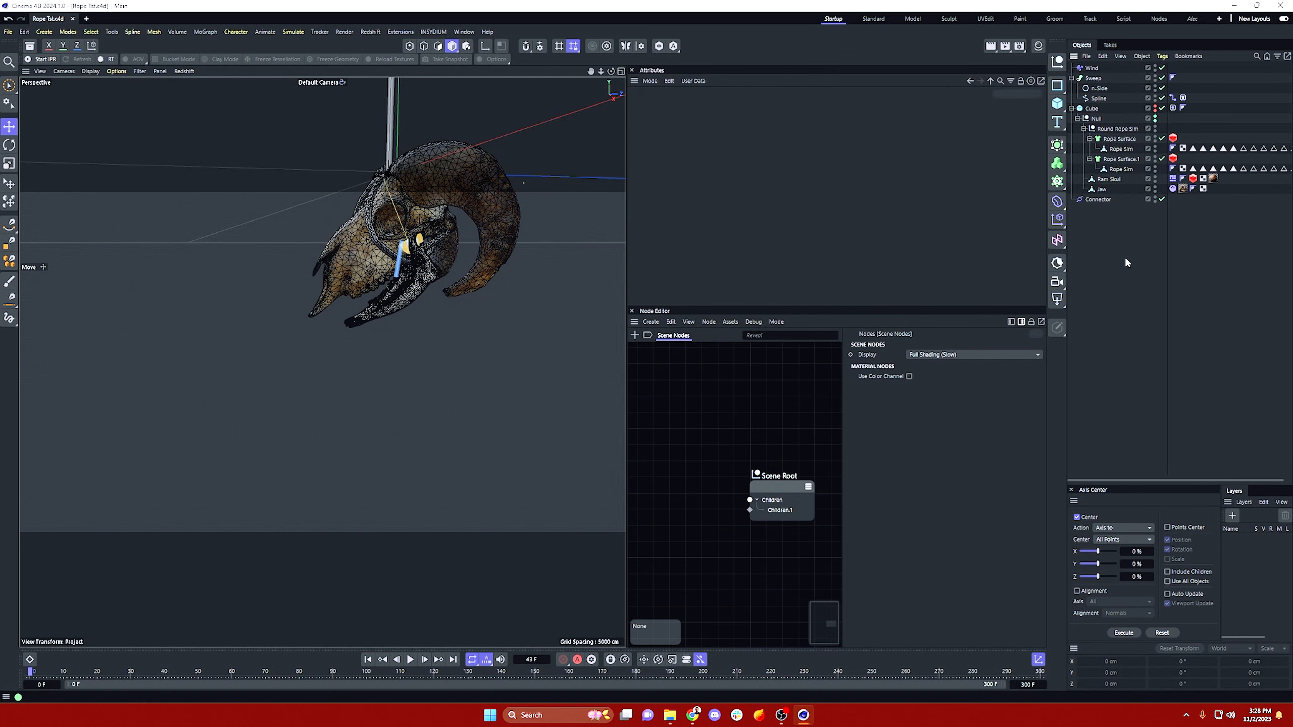
Step: Play the simulation and examine from a wider angle how the jaw moves on the swinging skull
left_click(410, 660)
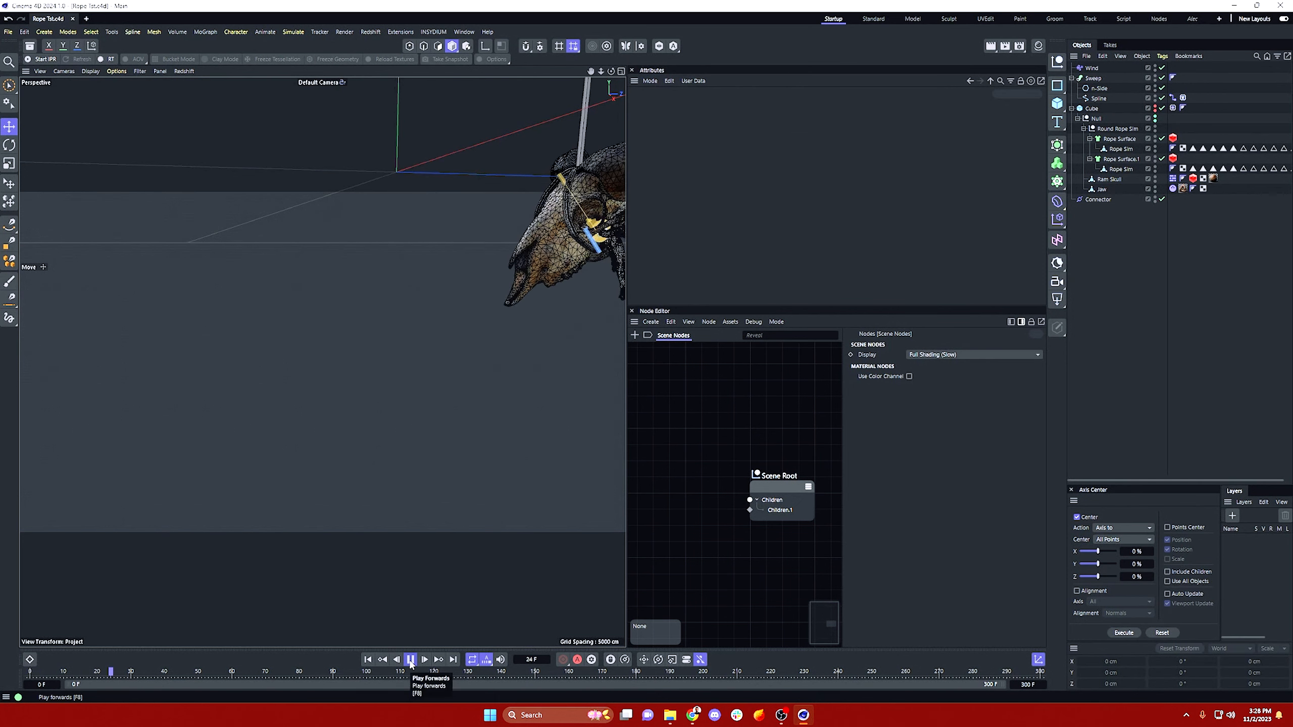
left_click(410, 660)
left_click_drag(486, 487, 201, 389, "alt")
middle_click_drag(483, 305, 290, 331, "alt")
left_click_drag(458, 326, 405, 316, "alt")
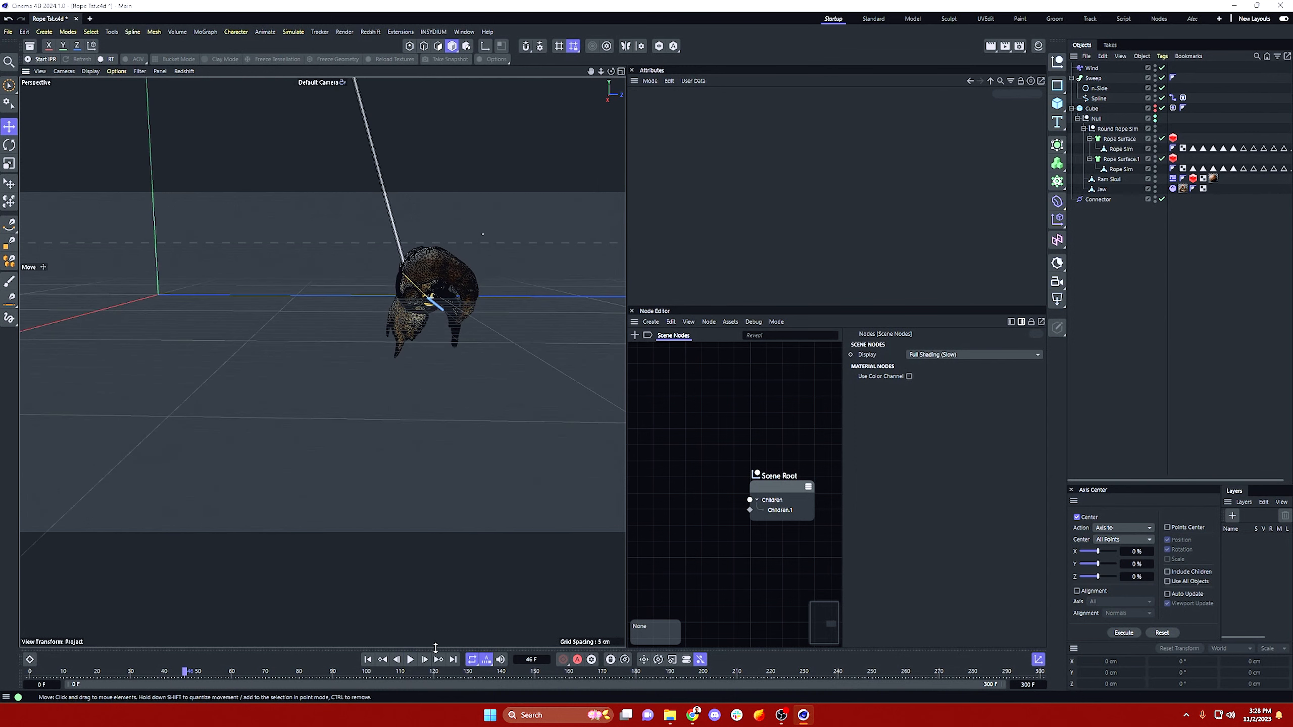
left_click(410, 660)
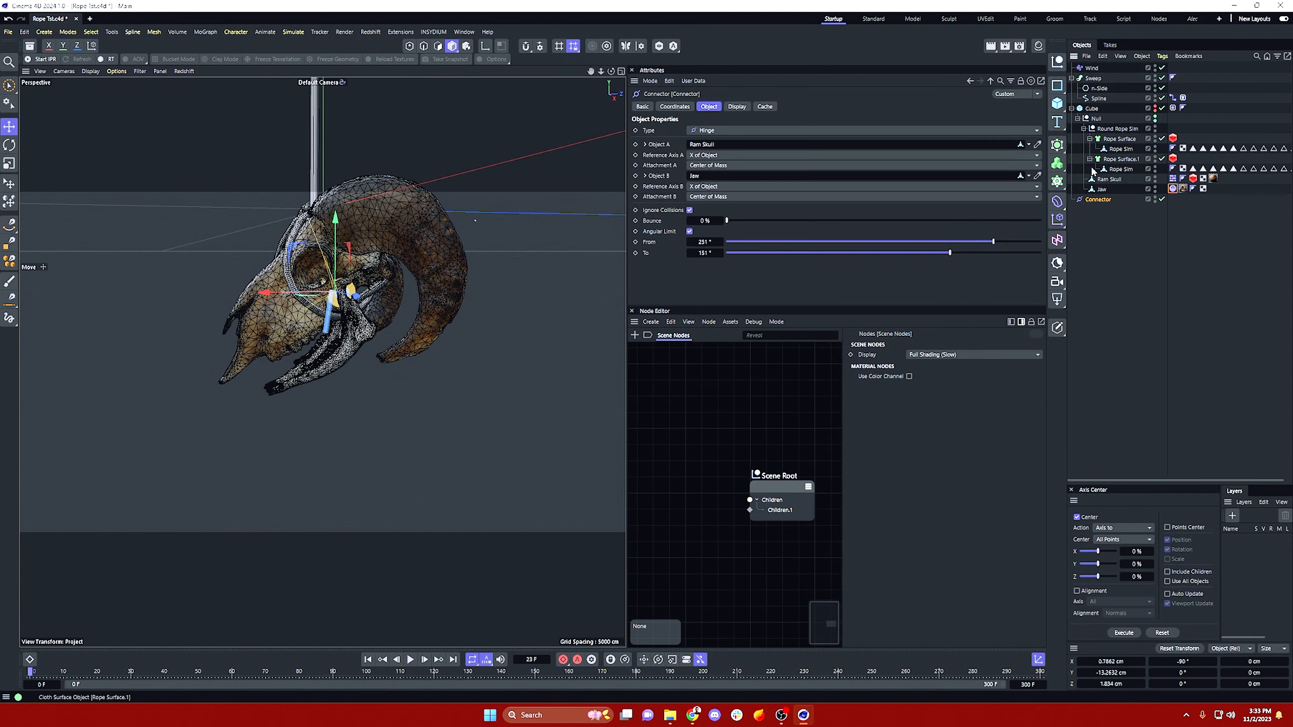
Step: Set both Reference Axis A and Reference Axis B of the Connector to Direction to Object
left_click(725, 156)
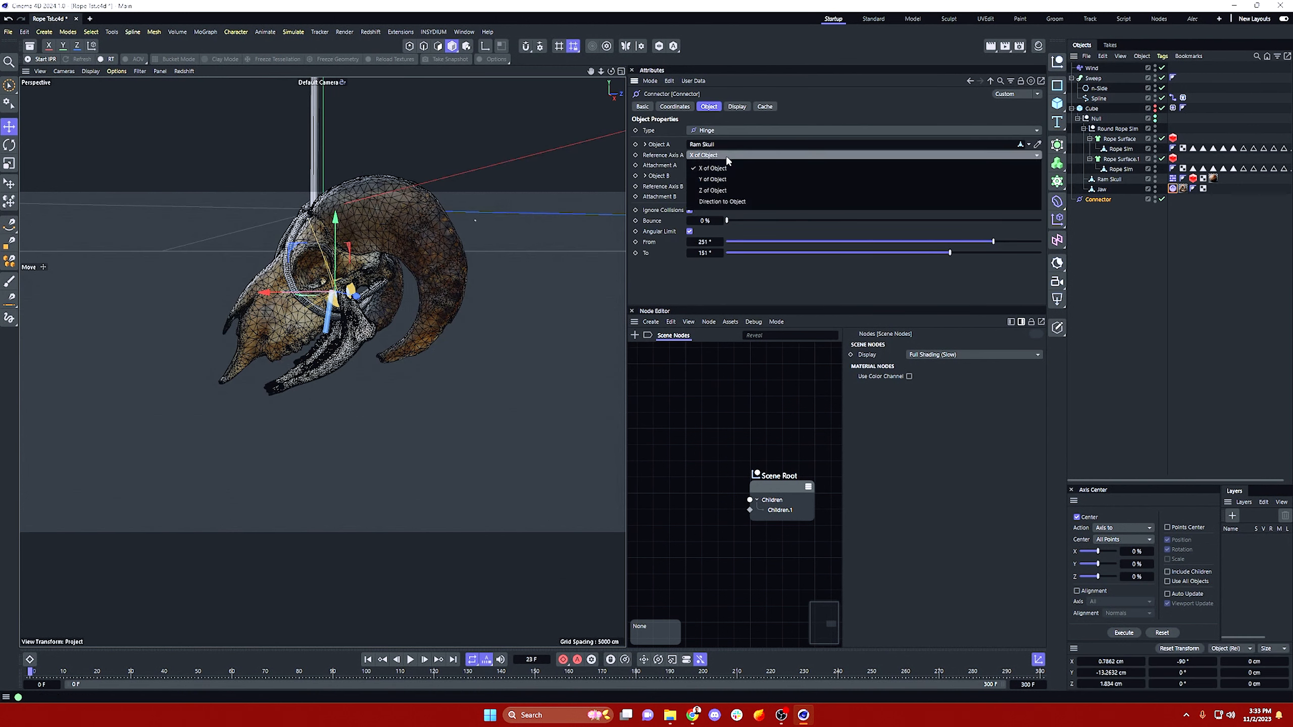
left_click(731, 202)
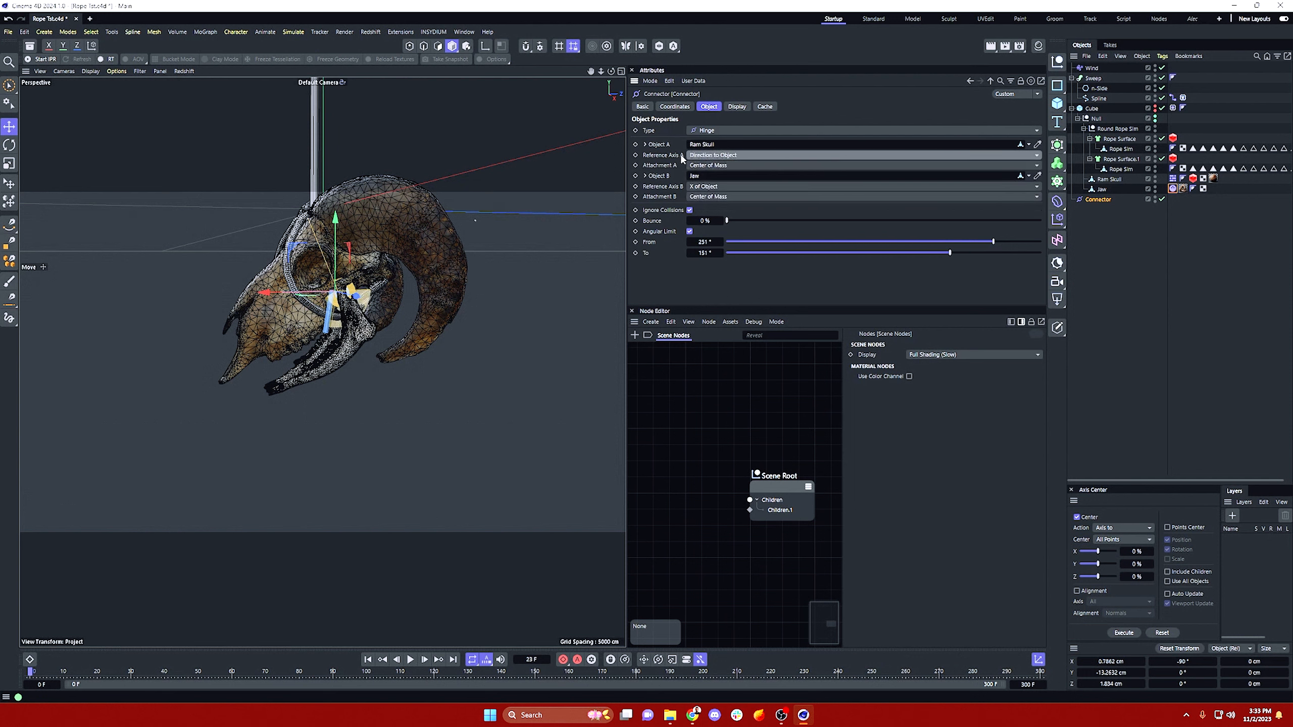
left_click(738, 187)
left_click(736, 235)
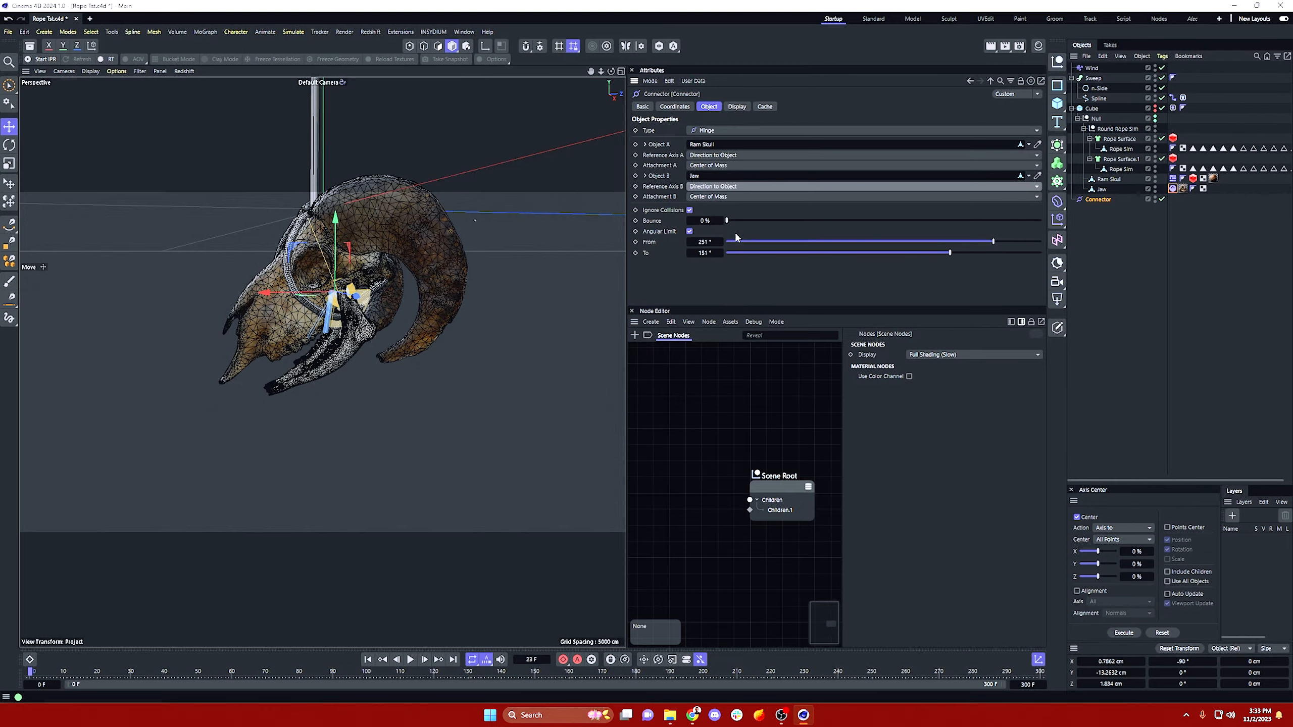
scroll(337, 303, "up", 5)
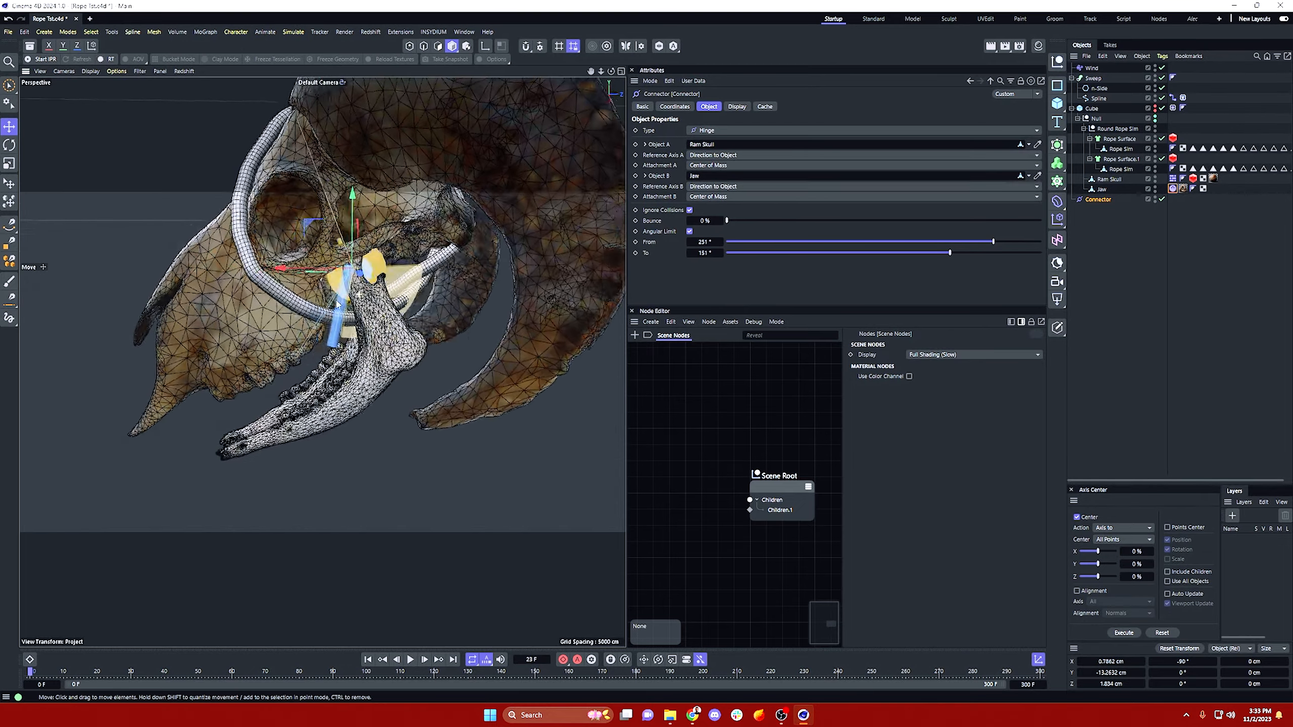
left_click_drag(337, 304, 376, 277, "alt")
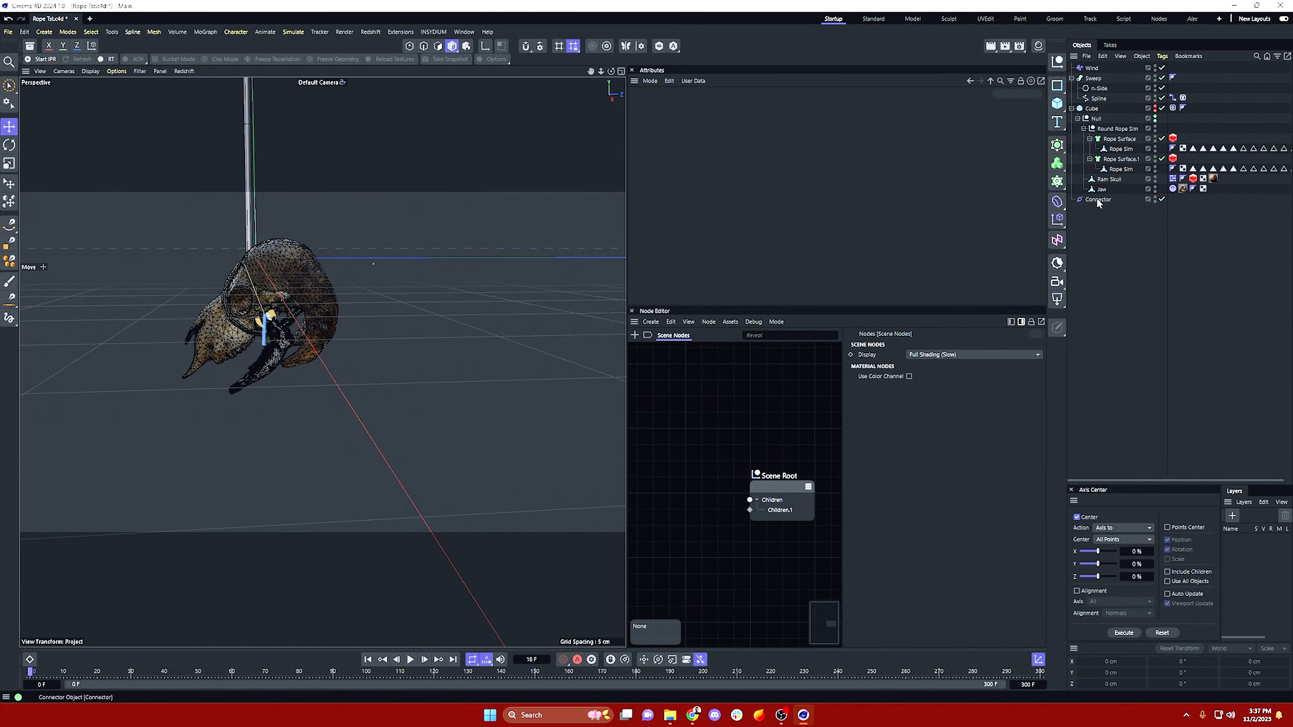
Step: Enable the Connector's Angular Limit and play the simulation to check the jaw's hinge movement
left_click(1096, 199)
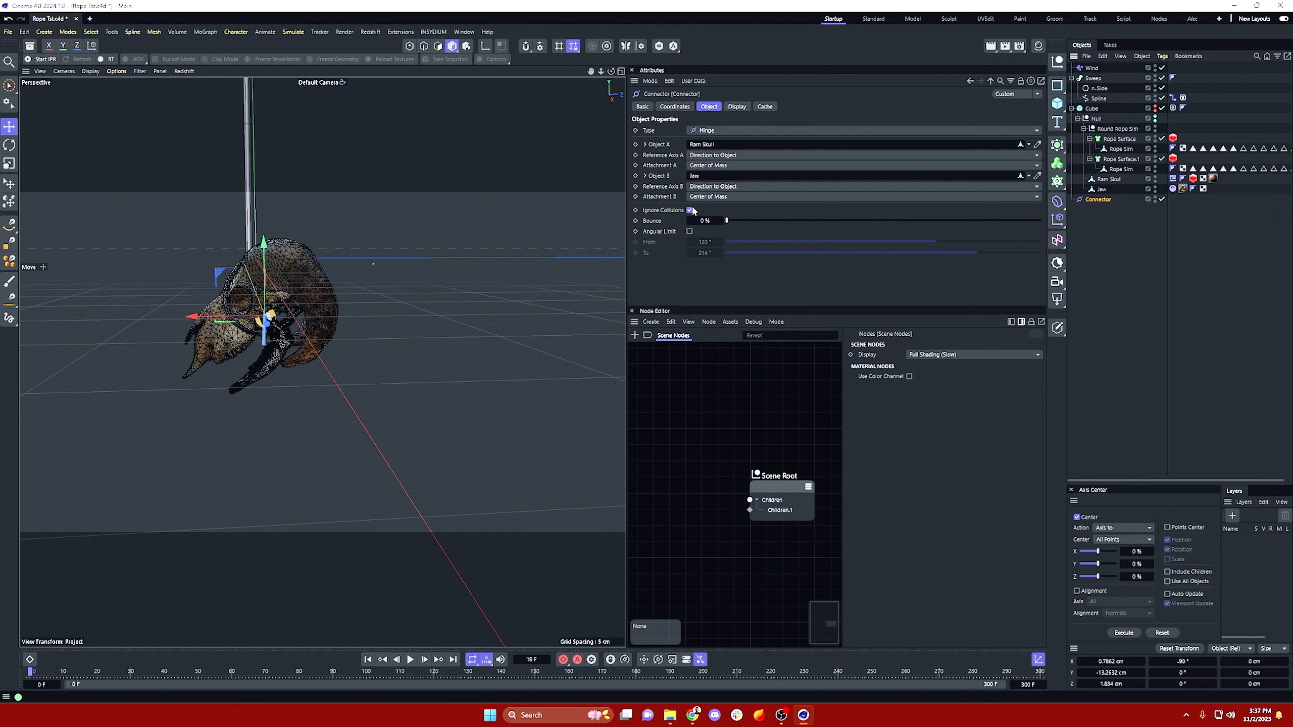
left_click(690, 230)
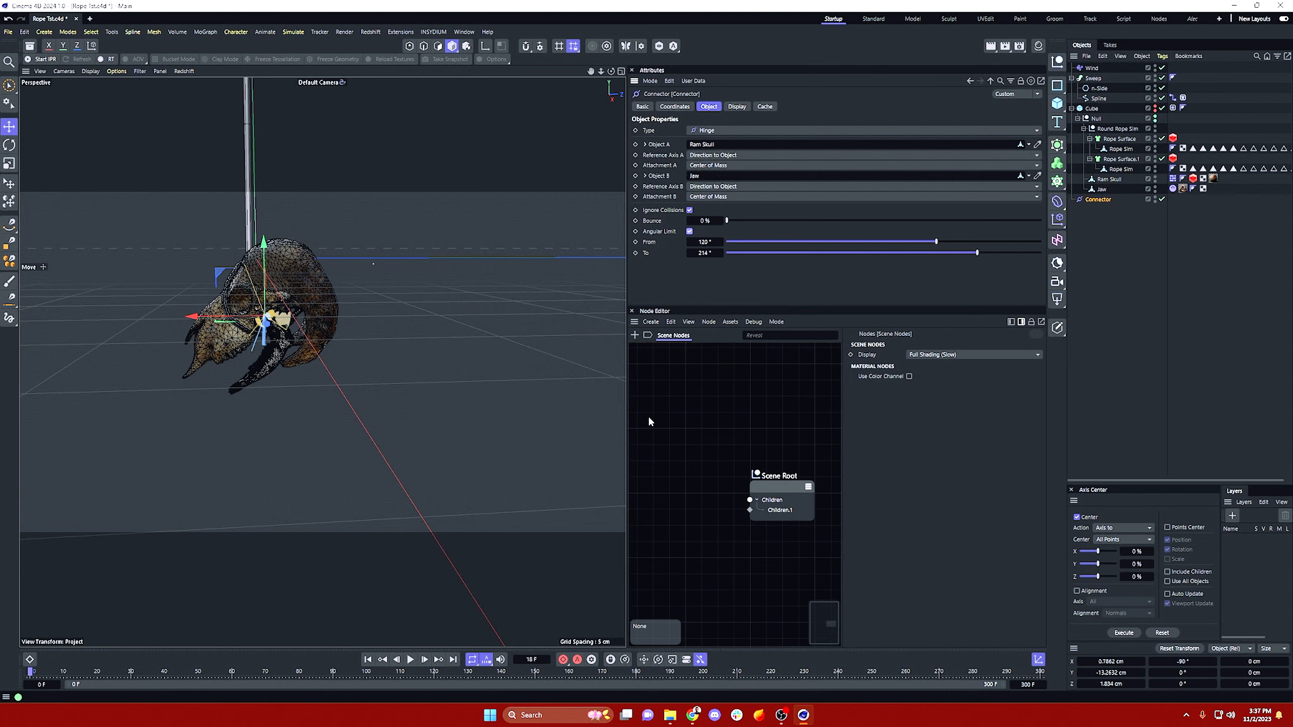
left_click(410, 660)
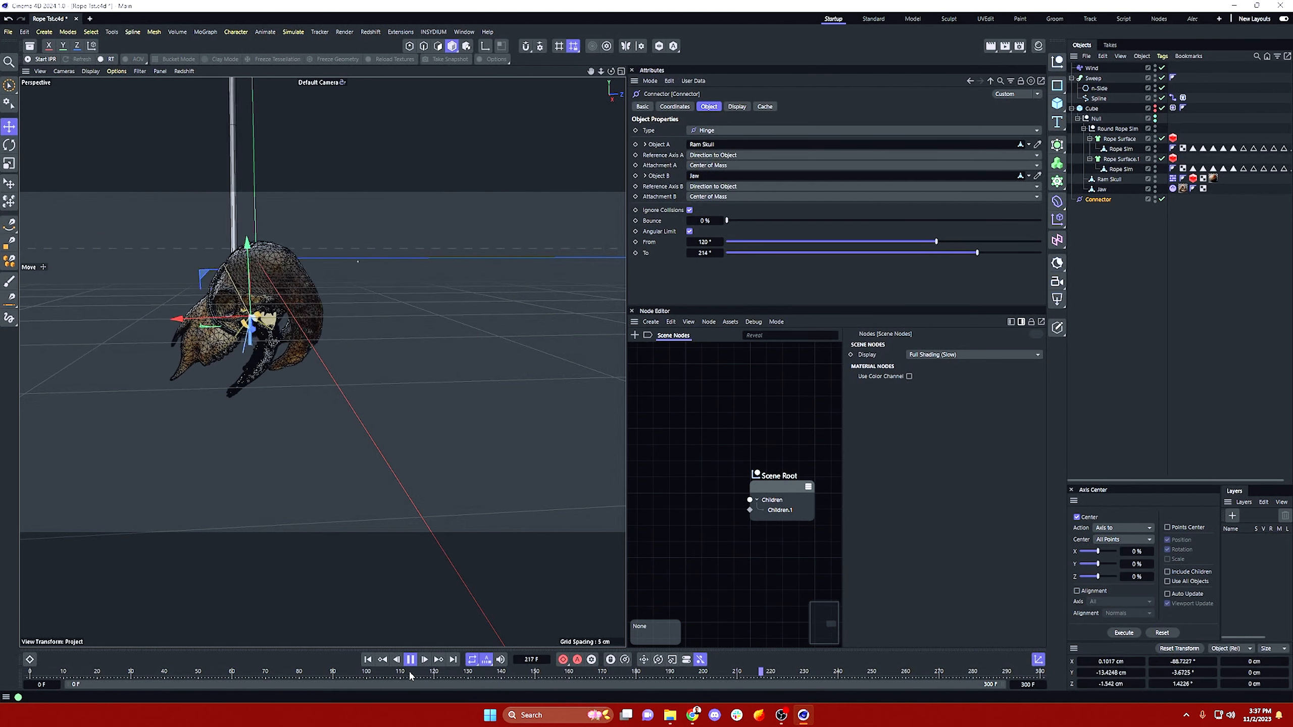
left_click(410, 659)
right_click_drag(301, 344, 328, 336, "alt")
left_click(367, 660)
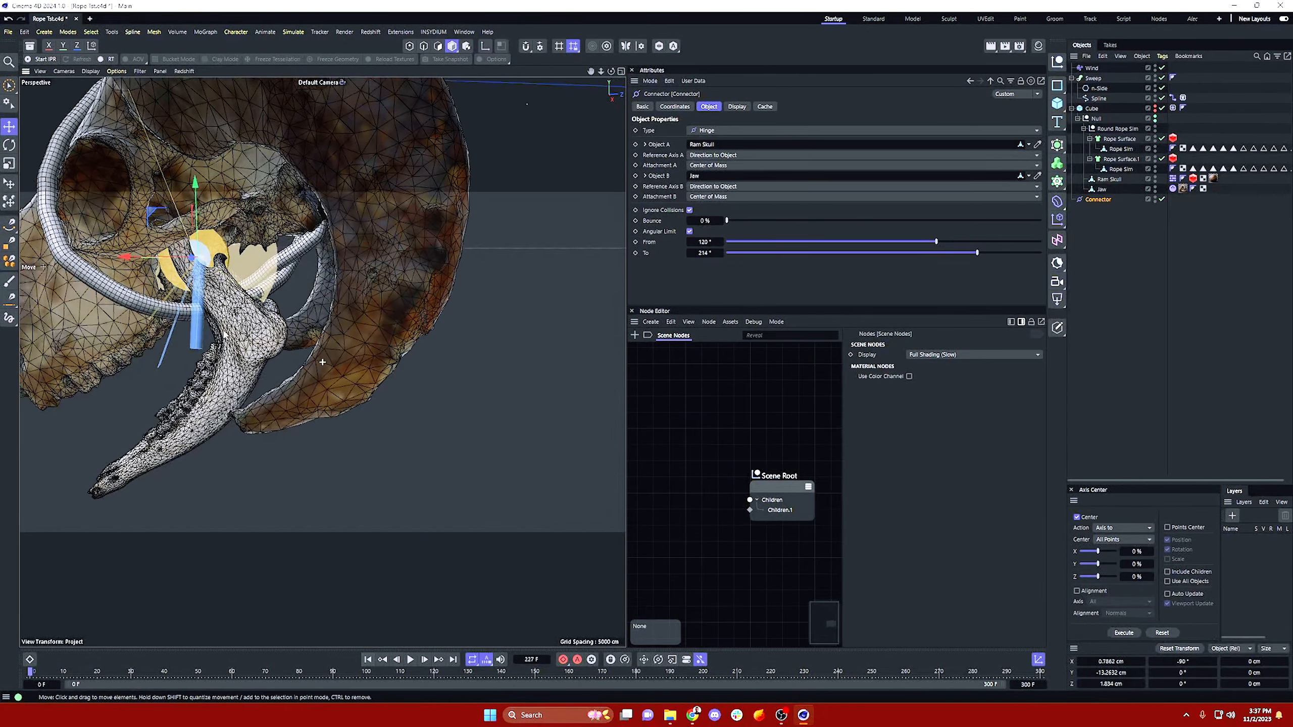
Step: Replay the simulation from the start and examine the limited jaw hinge from another angle
left_click_drag(938, 242, 935, 243)
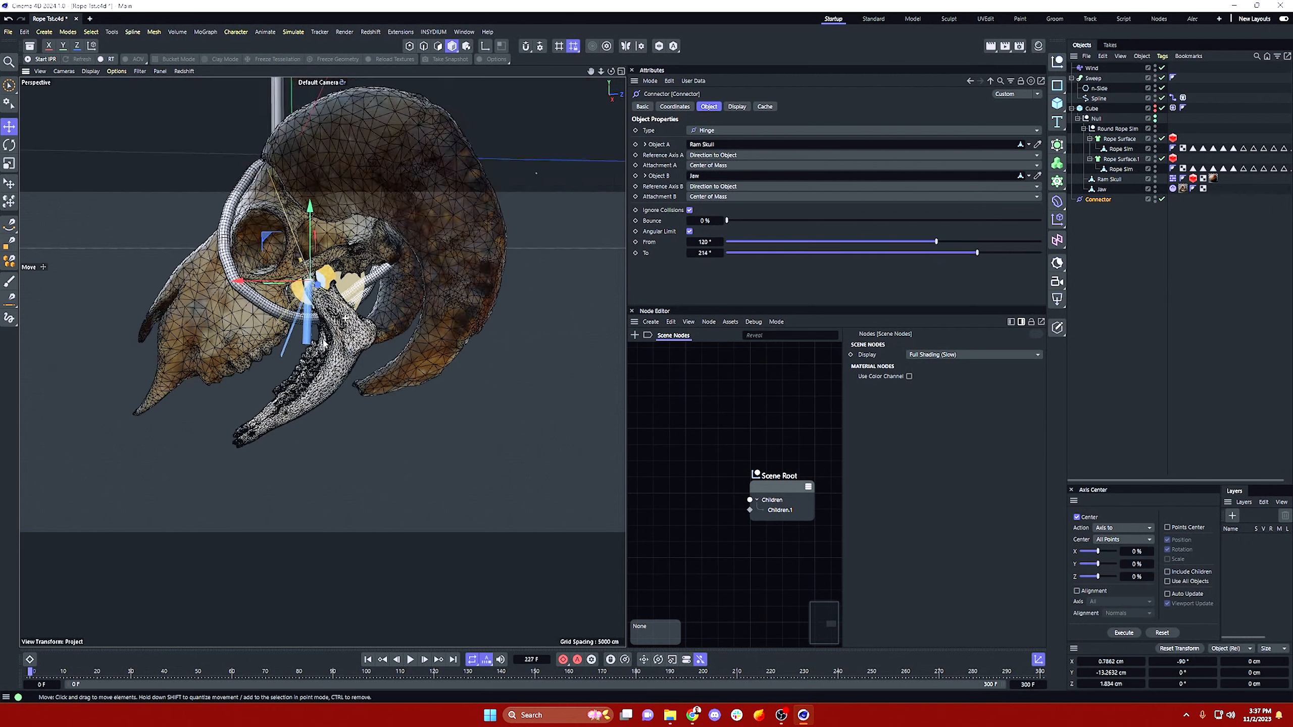
left_click(410, 659)
left_click(409, 659)
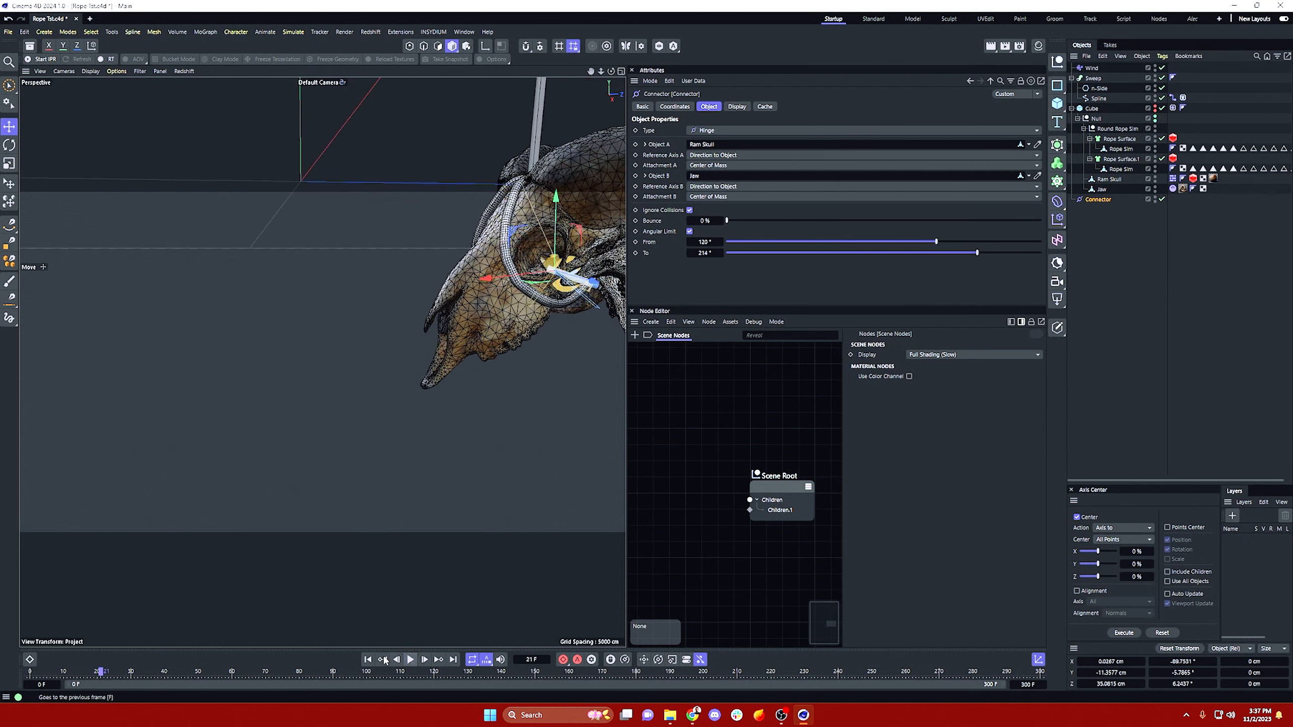
left_click(368, 660)
left_click_drag(388, 294, 363, 301, "alt")
left_click_drag(322, 362, 330, 290, "alt")
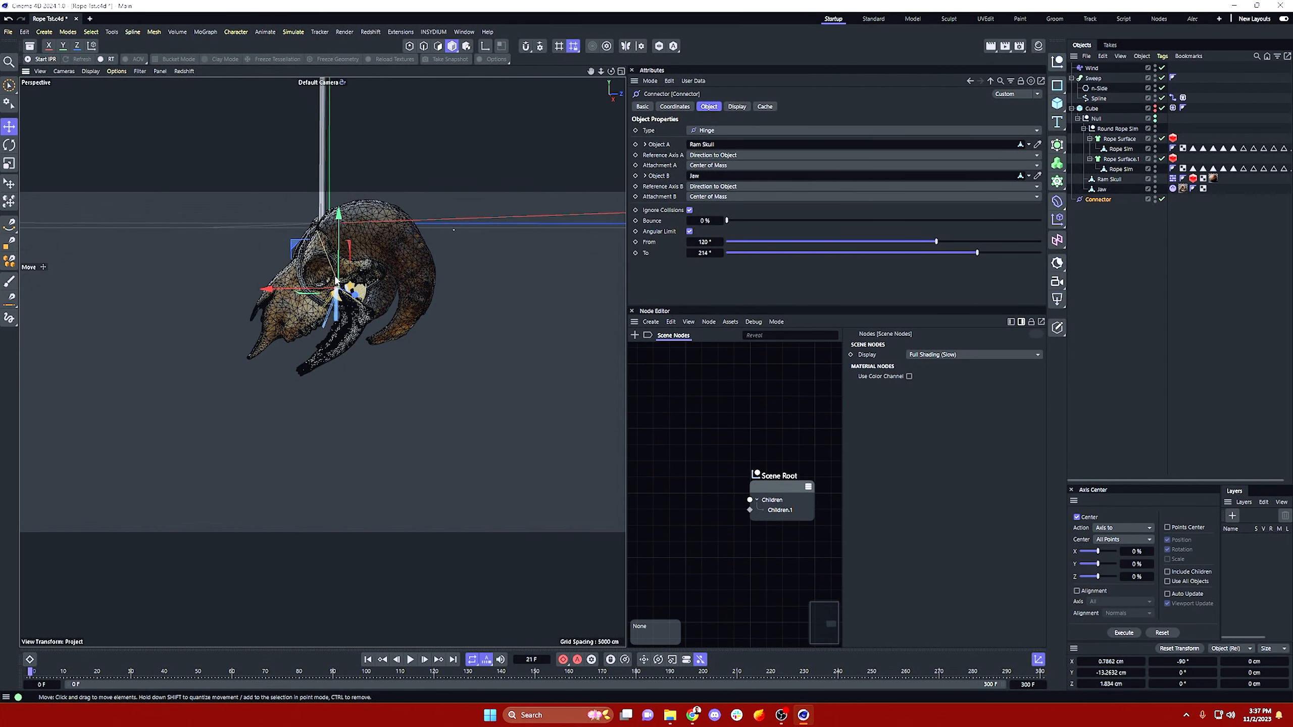
Step: Disable the Wind object after reviewing the body tags on the skull, jaw and cube
left_click(1173, 180)
left_click(1173, 188)
left_click(1173, 108)
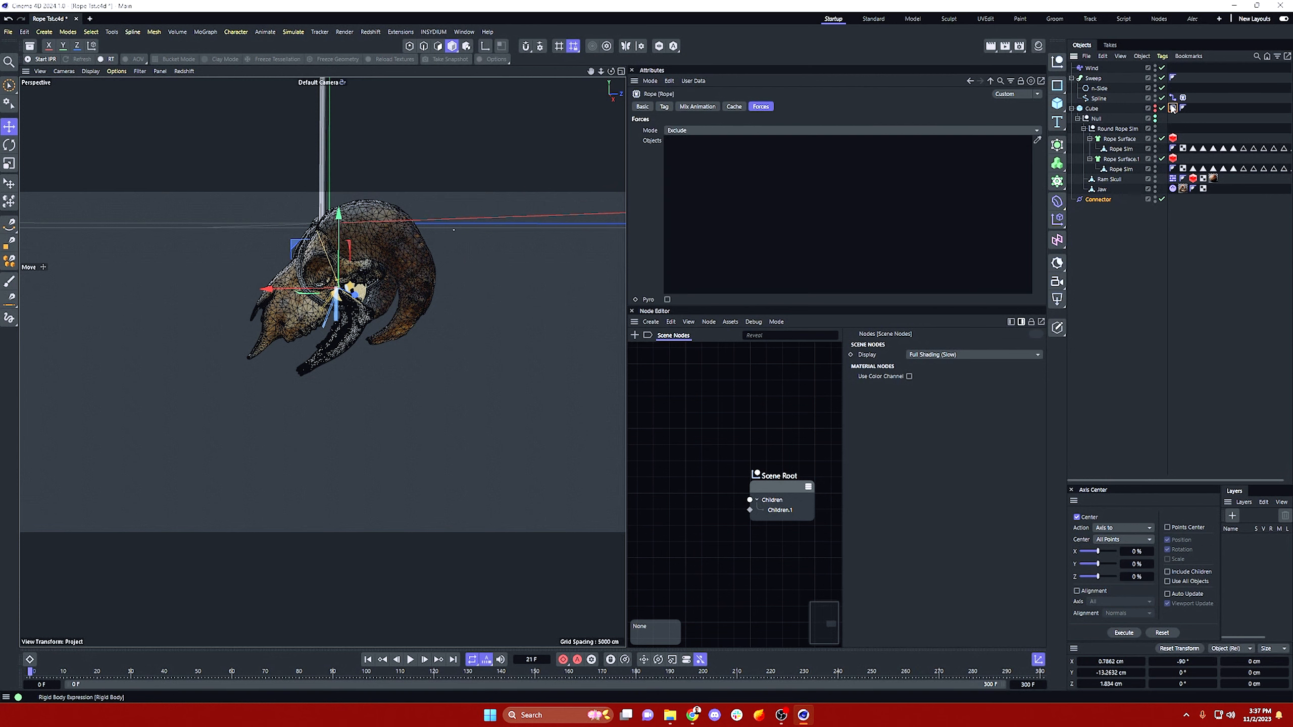
left_click(1183, 242)
left_click(1090, 69)
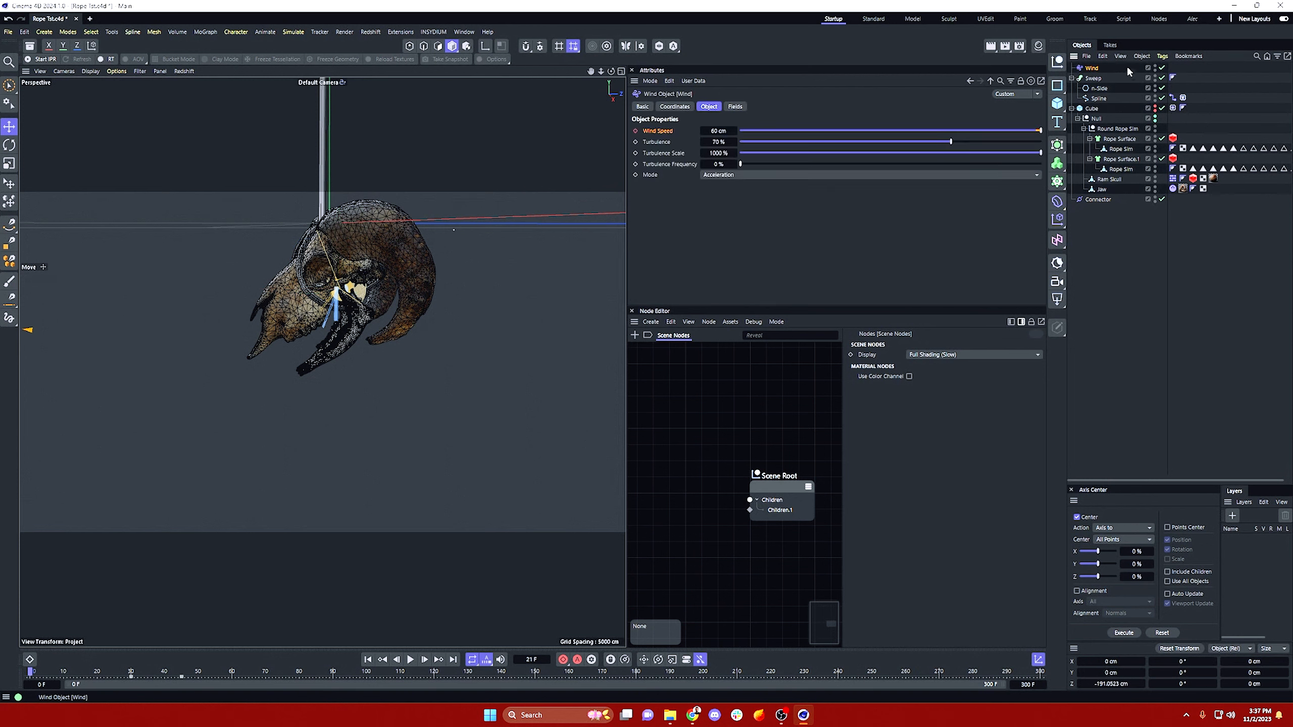
left_click(294, 32)
left_click(1176, 189)
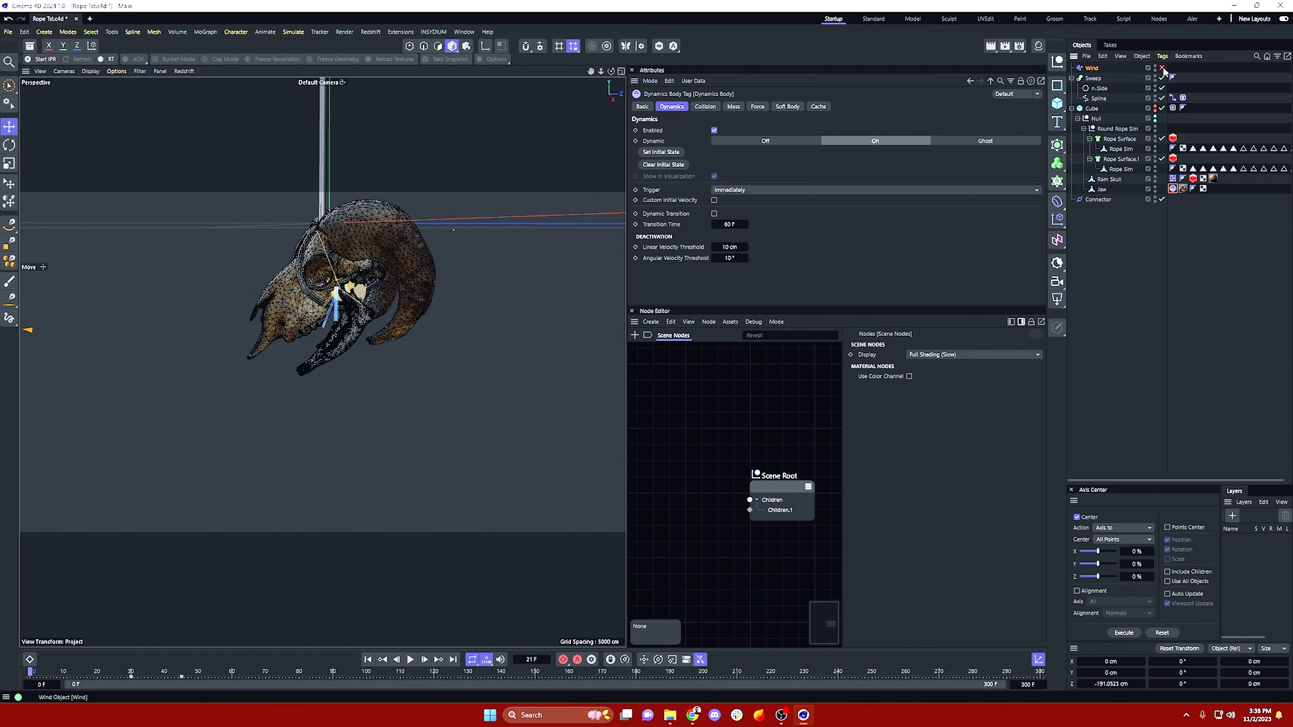
left_click(1198, 66)
Step: Review the Force settings of the Jaw's Dynamics Body tag
left_click(1172, 189)
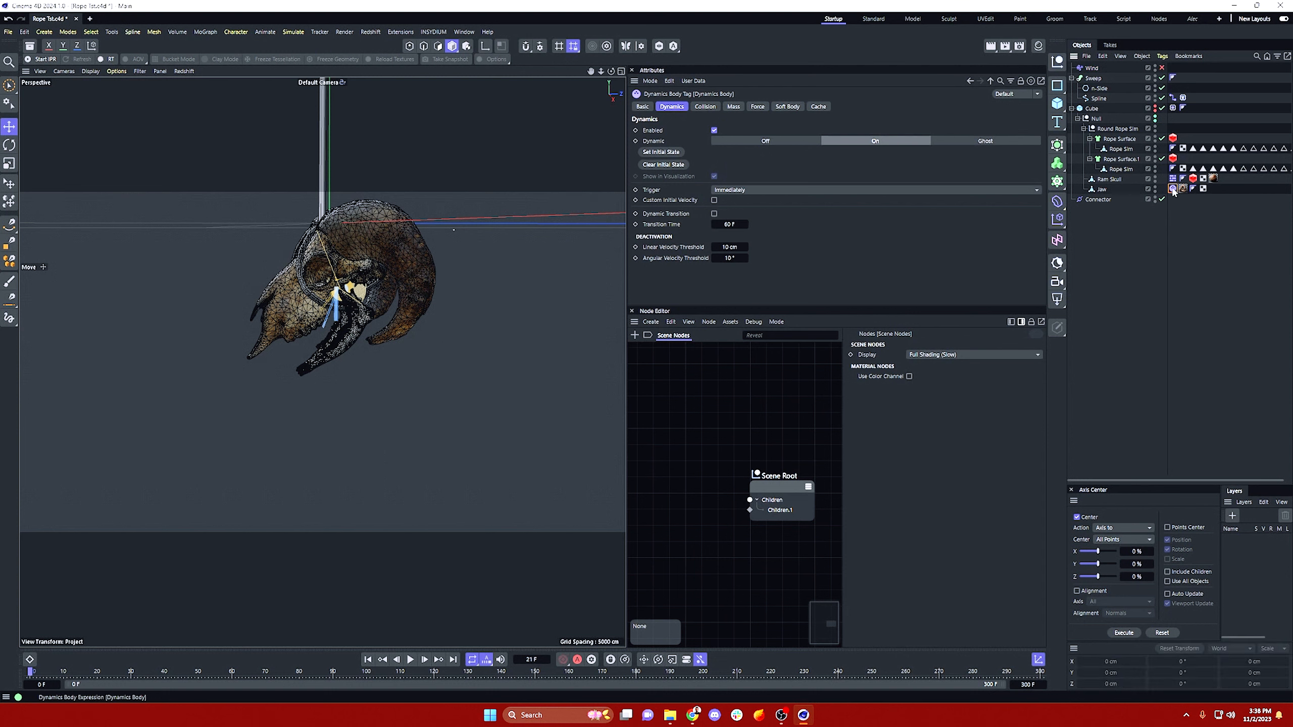
left_click(759, 106)
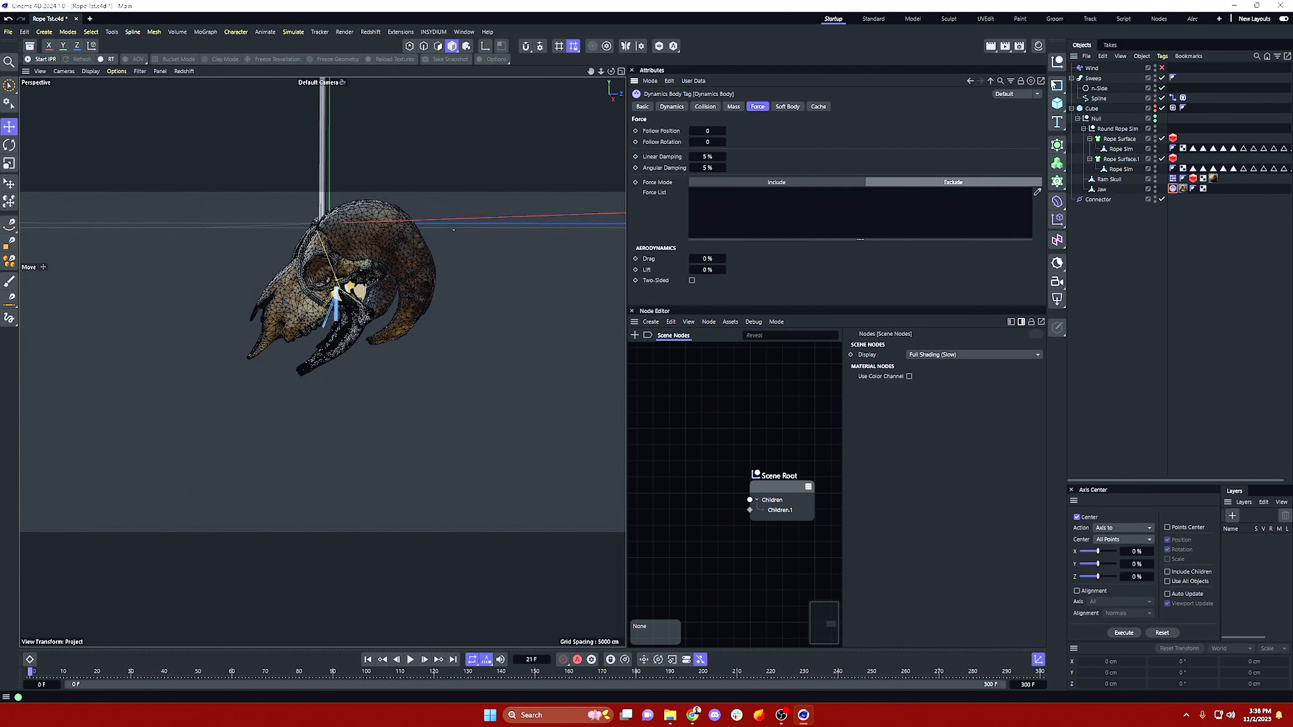
left_click(1127, 232)
left_click(1173, 189)
left_click(1131, 241)
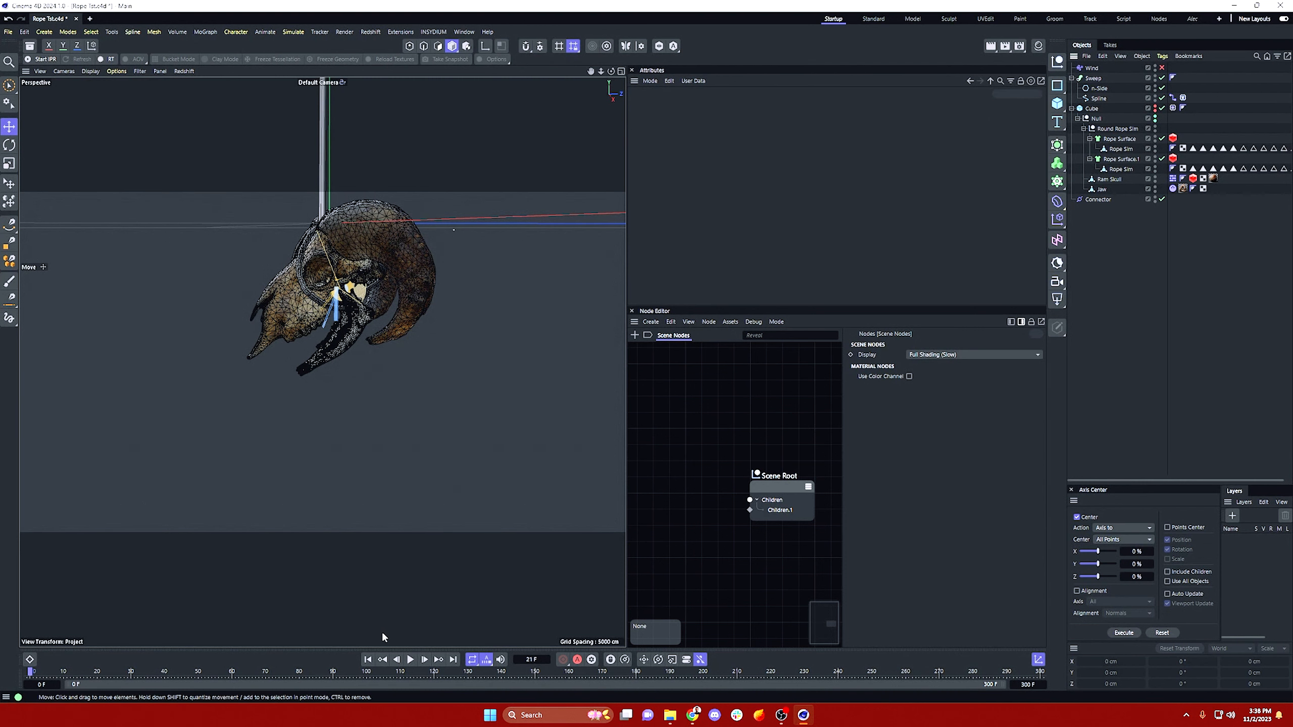
Step: Play the simulation with the wind disabled and examine how the jaw follows the swinging skull
left_click(410, 659)
left_click(410, 663)
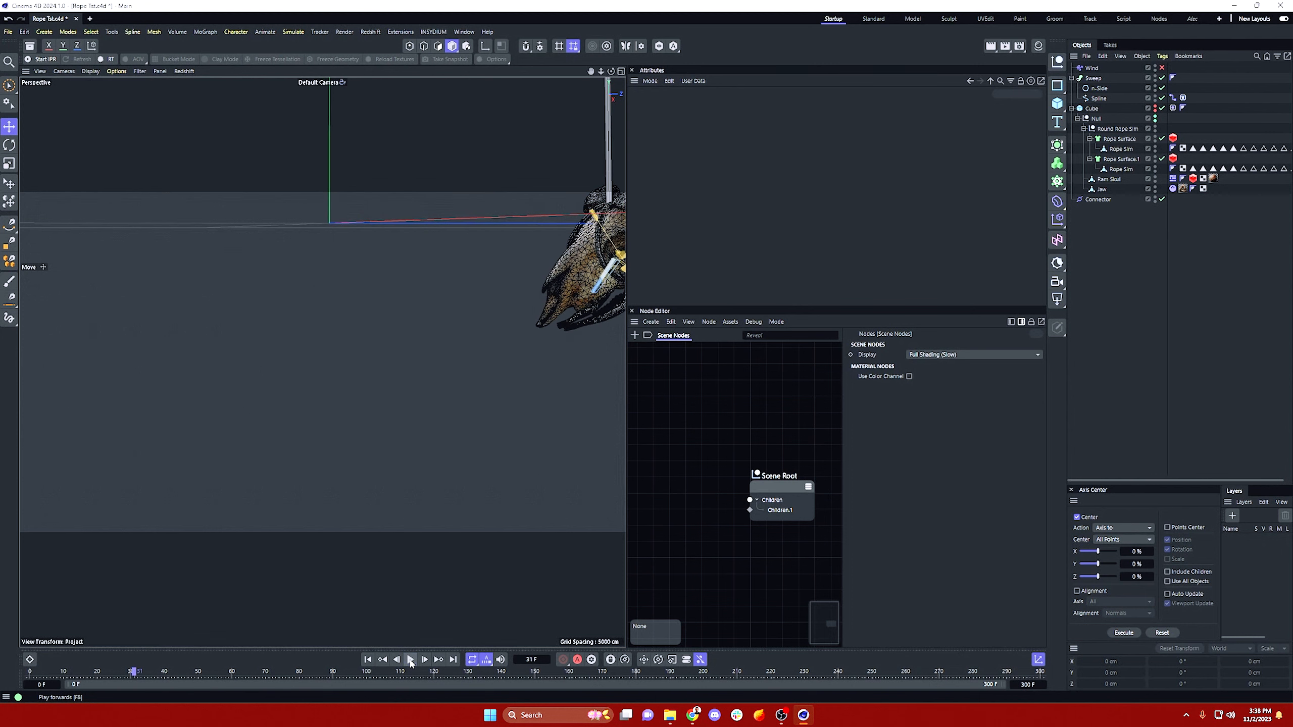
left_click_drag(461, 325, 492, 349, "alt")
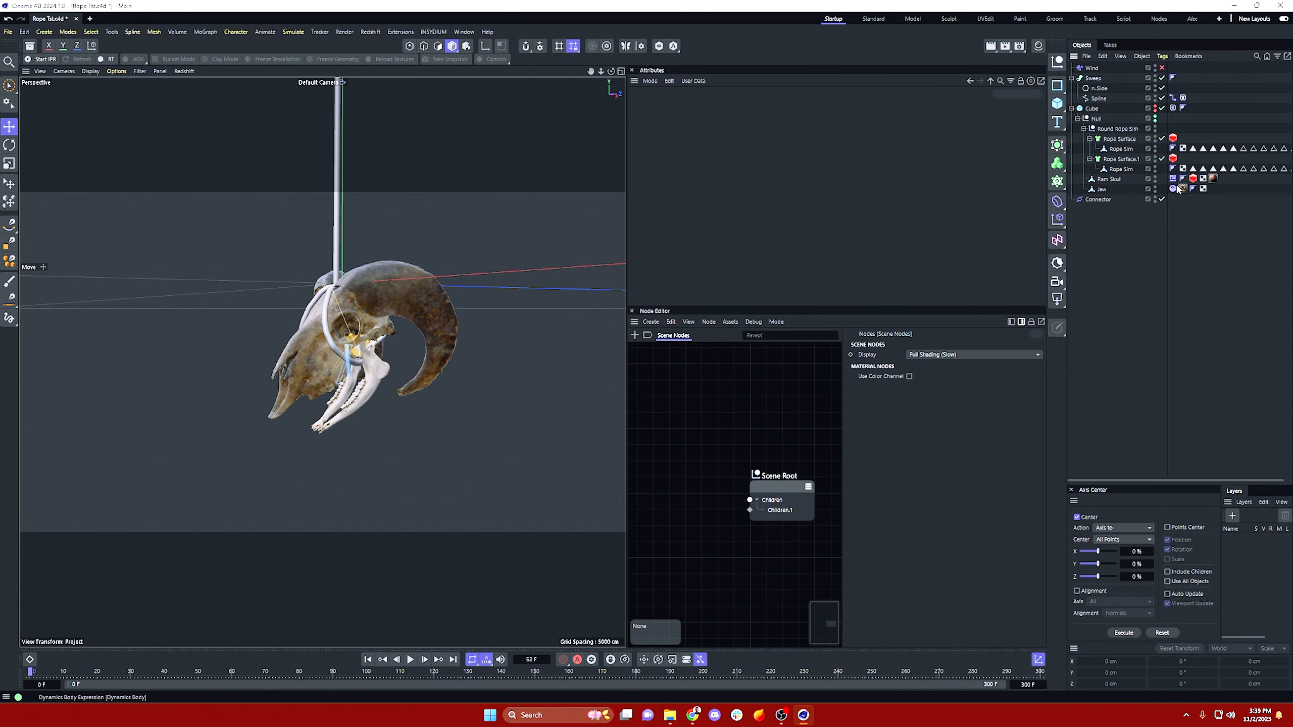
left_click(1139, 237)
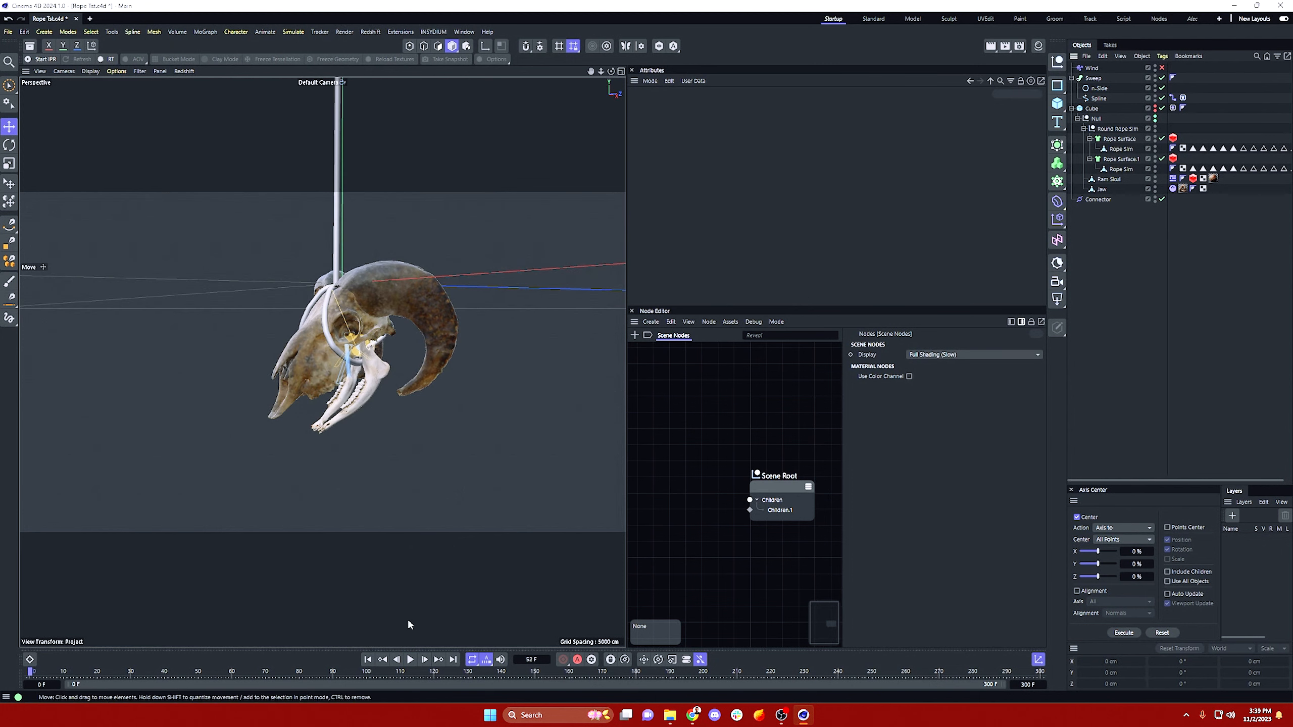
left_click(411, 659)
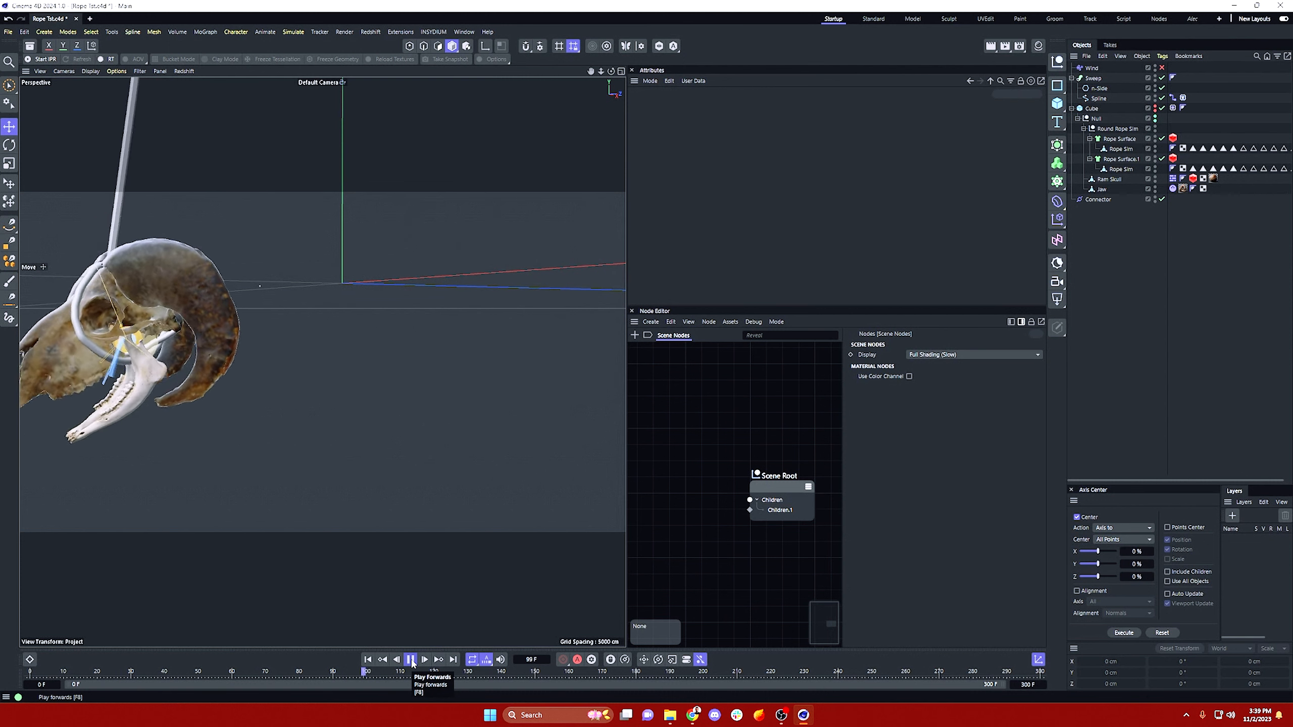
left_click(410, 660)
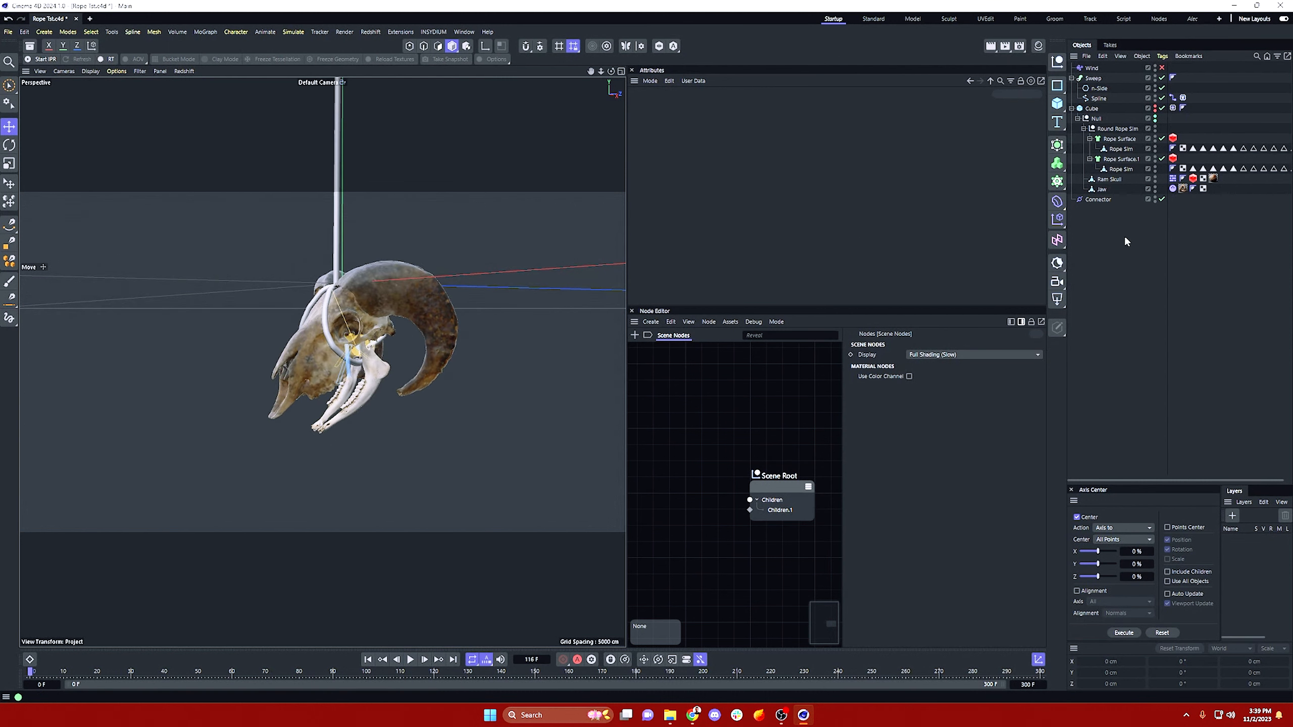
Step: Bake the project's Bullet dynamics cache
key("ctrl+d")
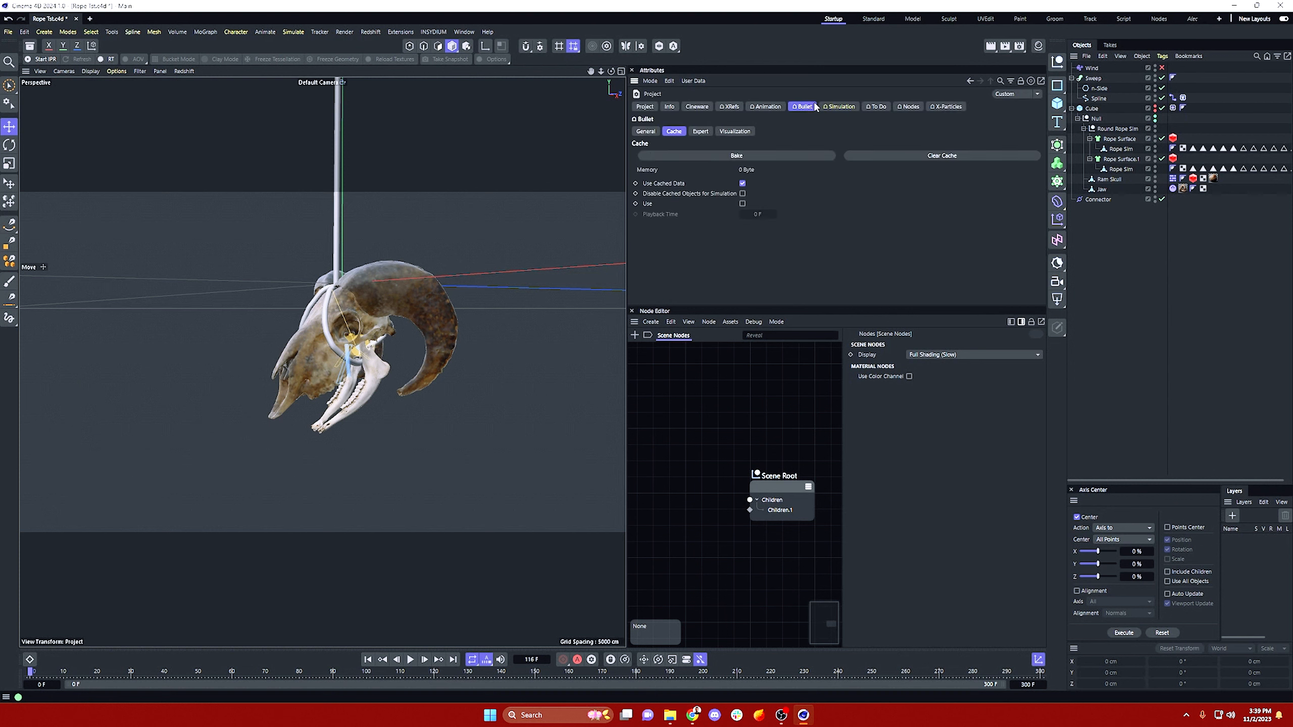
left_click(702, 132)
left_click(681, 132)
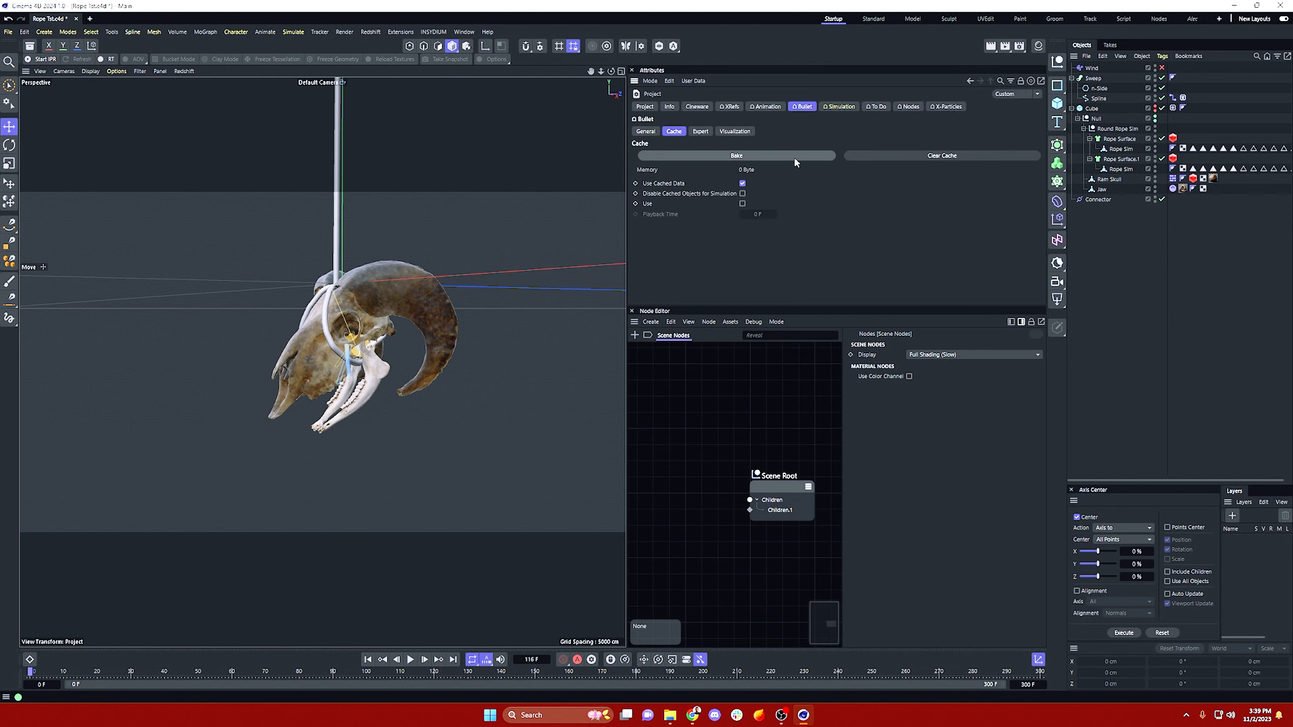
left_click(735, 156)
Step: Play back the baked jaw dynamics and return the timeline to frame 0
left_click(410, 659)
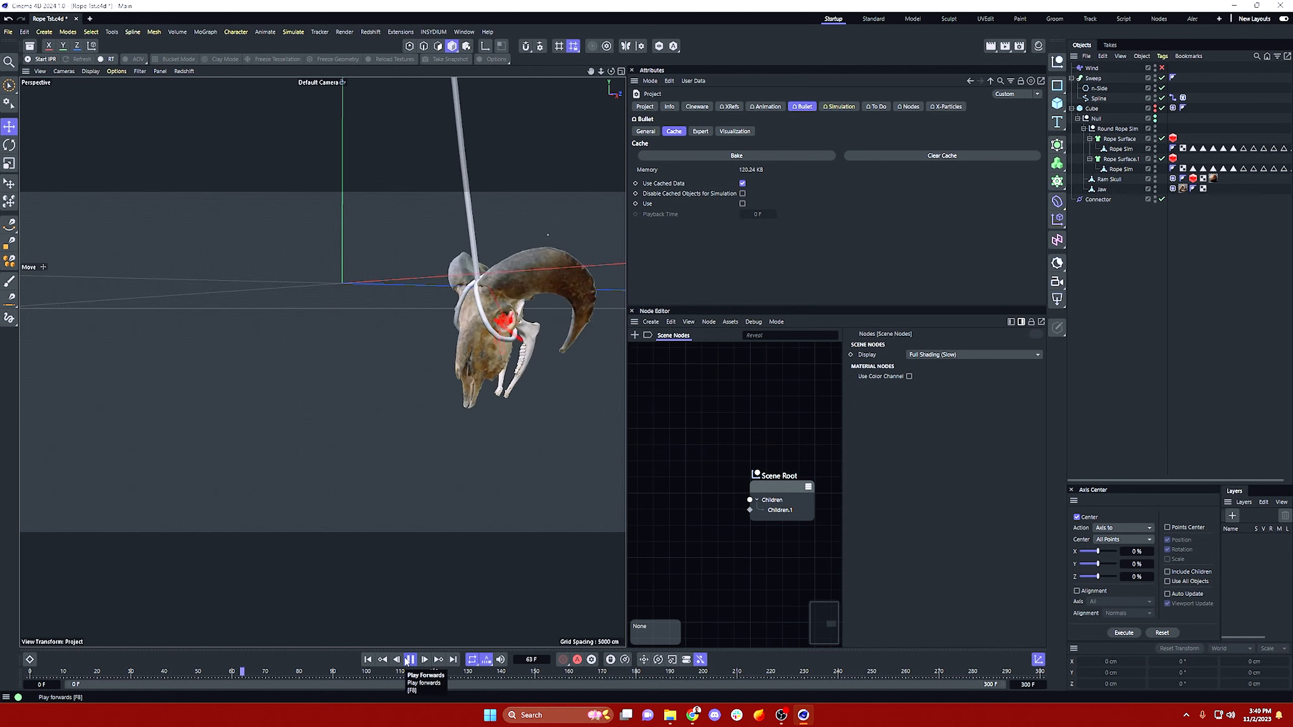
left_click(409, 659)
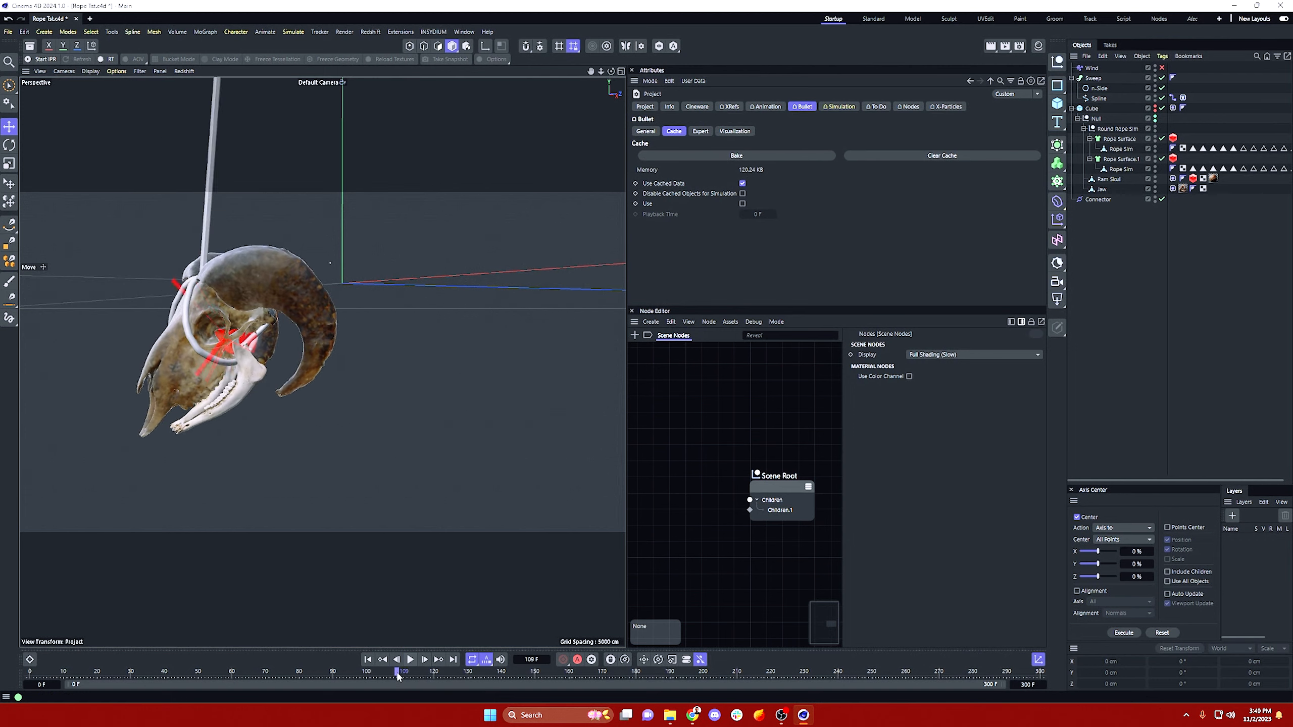
left_click_drag(321, 671, 4, 654)
Step: Examine the rope's upper end up close while the cached simulation plays, checking the Sweep's Spline object
left_click_drag(306, 285, 376, 346, "alt")
middle_click_drag(351, 191, 346, 257, "alt")
right_click_drag(347, 258, 355, 404, "alt")
middle_click_drag(358, 269, 351, 541, "alt")
right_click_drag(348, 470, 408, 375, "alt")
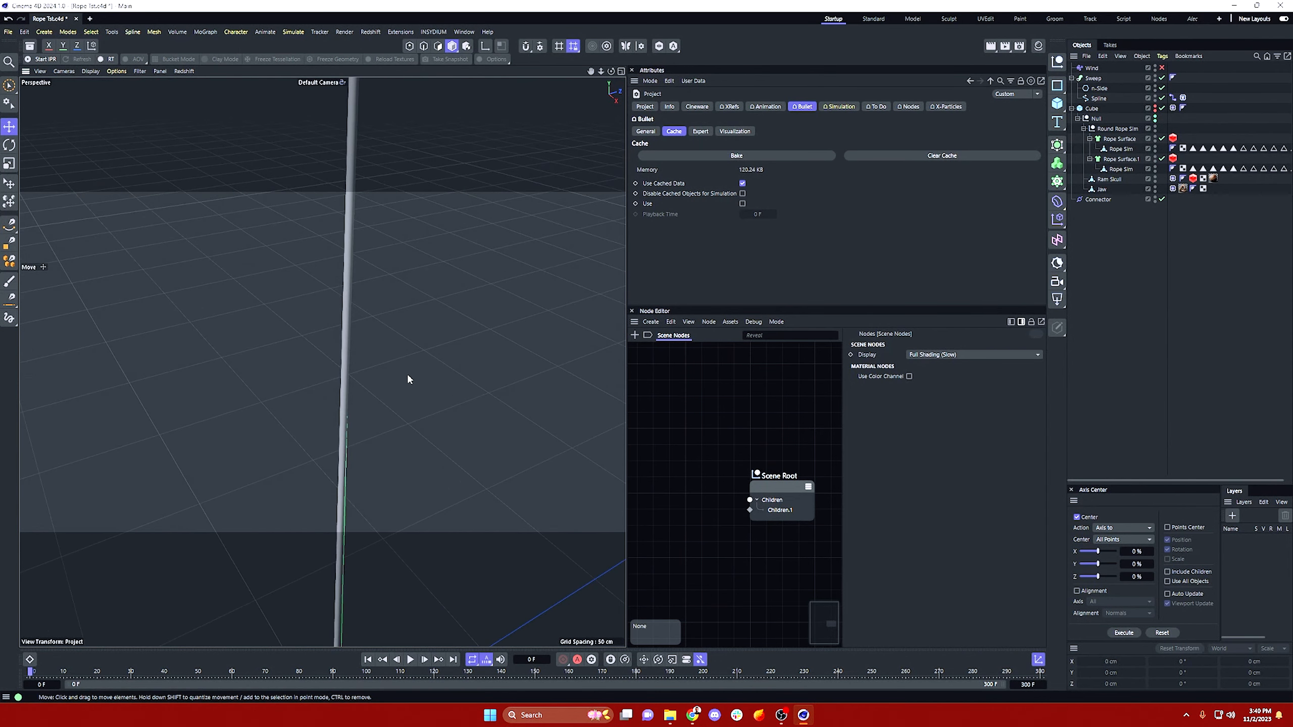
middle_click_drag(408, 376, 326, 550, "alt")
middle_click_drag(375, 382, 351, 540, "alt")
middle_click_drag(285, 168, 267, 289, "alt")
right_click_drag(263, 280, 340, 262, "alt")
left_click_drag(278, 268, 288, 316, "alt")
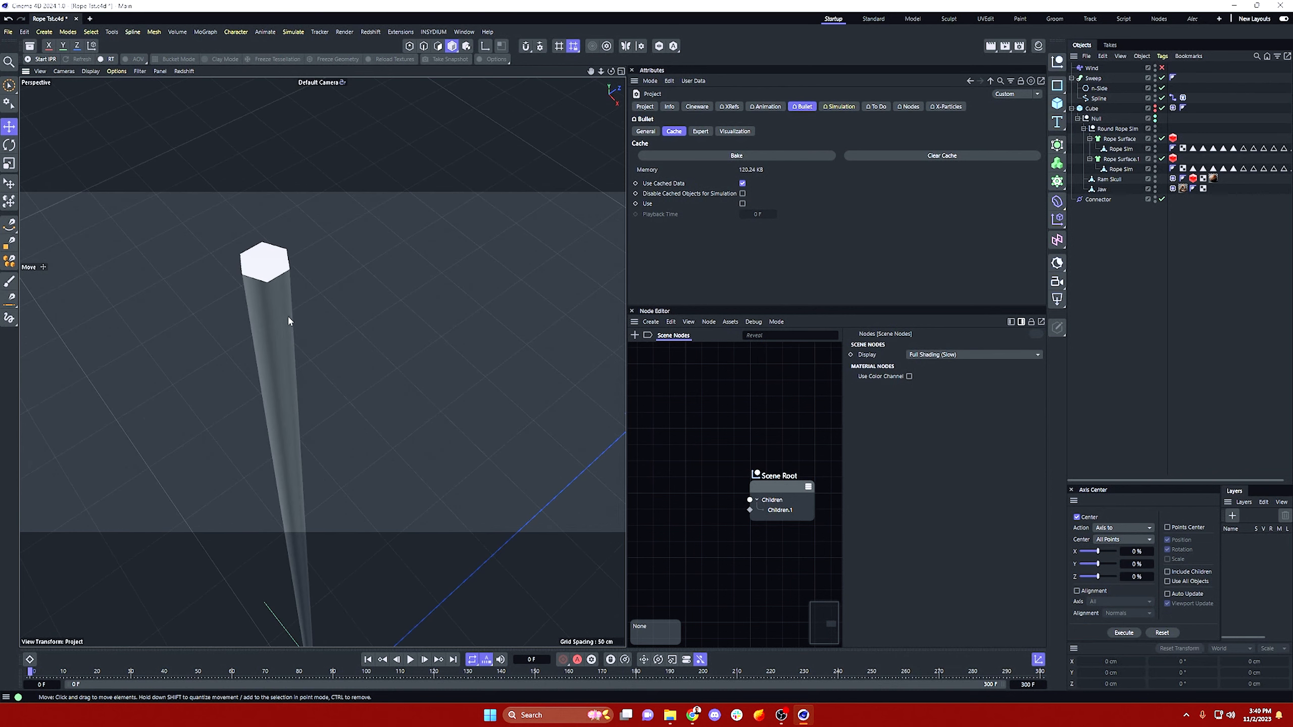
left_click(409, 659)
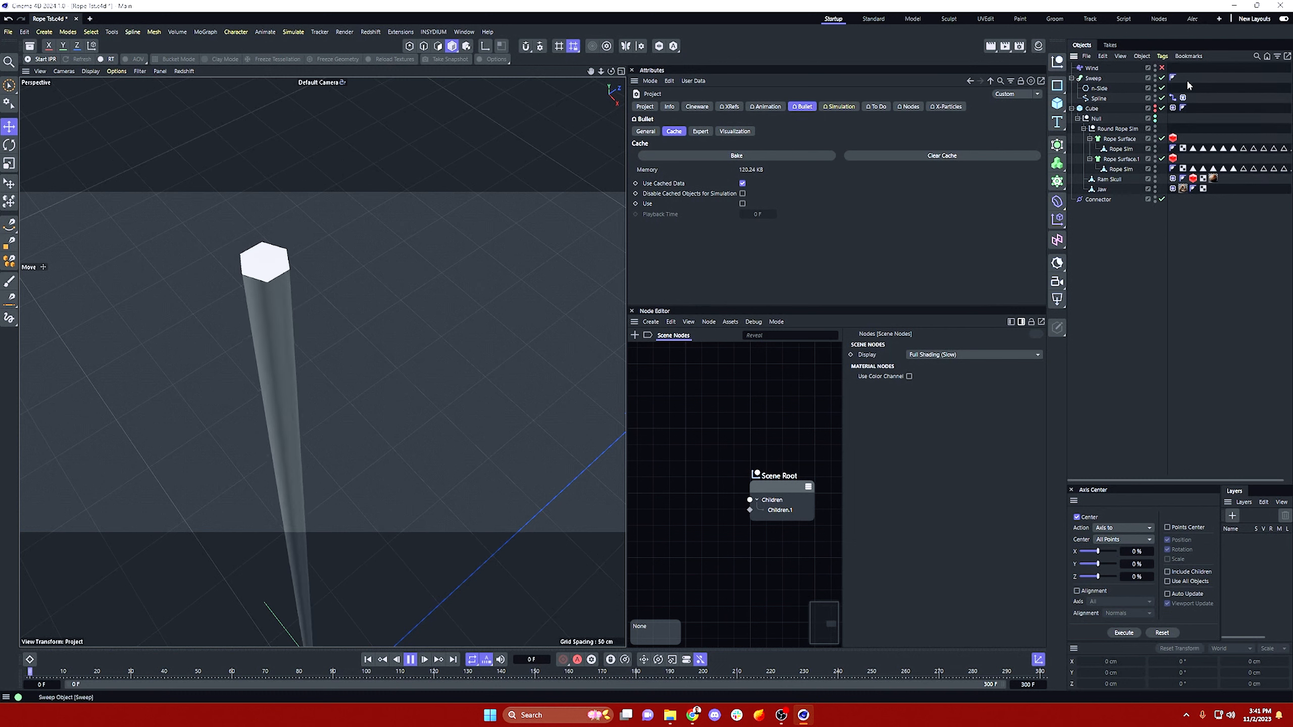
left_click(1096, 98)
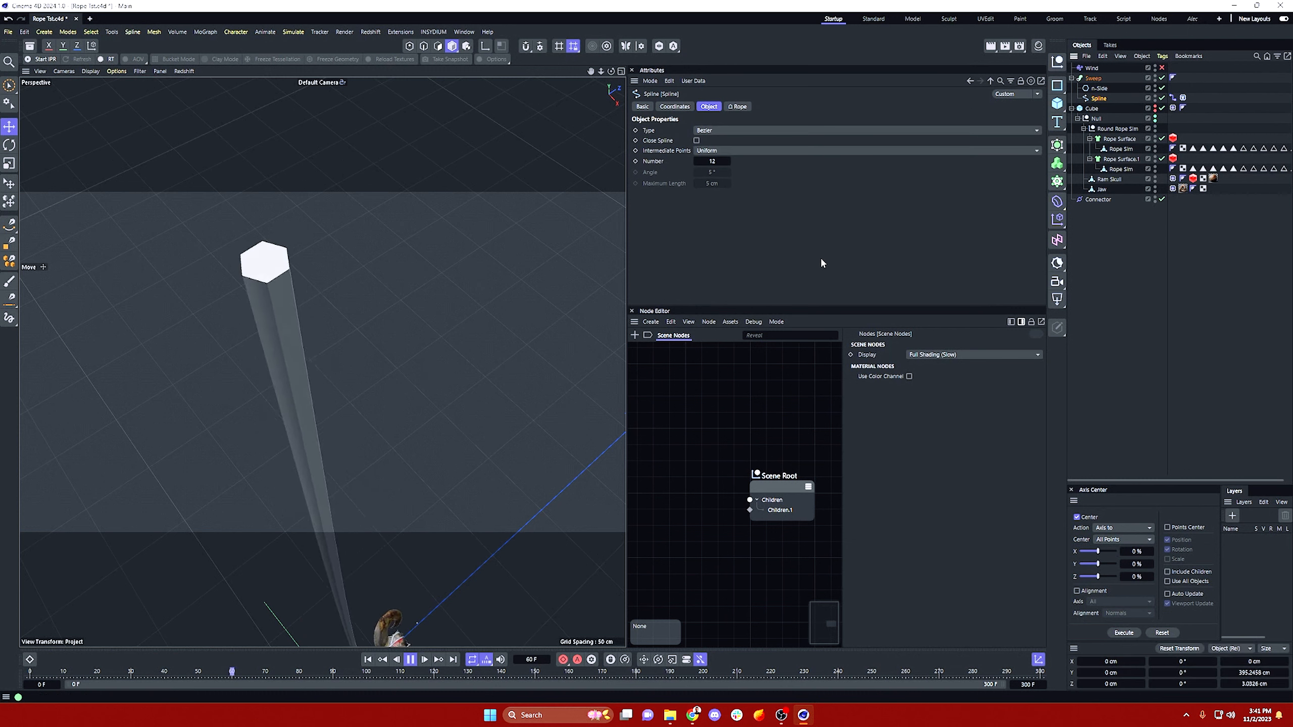
left_click(410, 659)
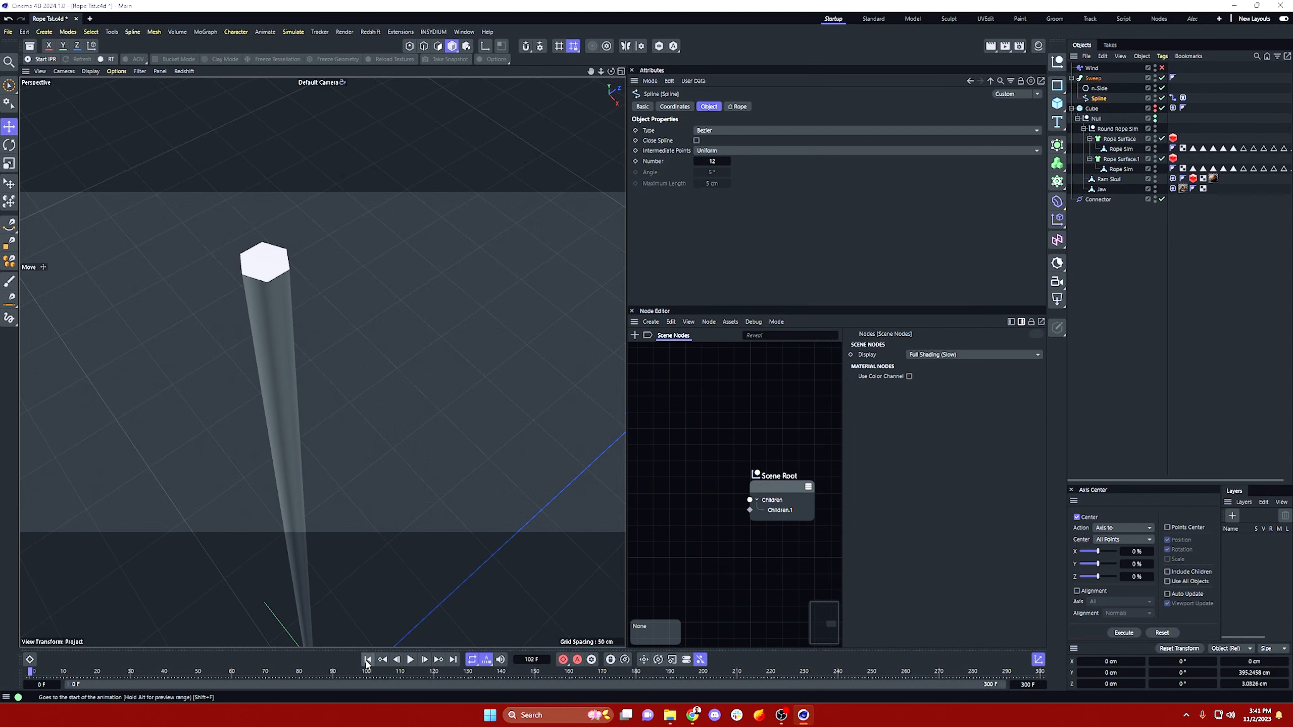
Step: Bake the rope's Spline object as Alembic
left_click_drag(273, 300, 295, 281)
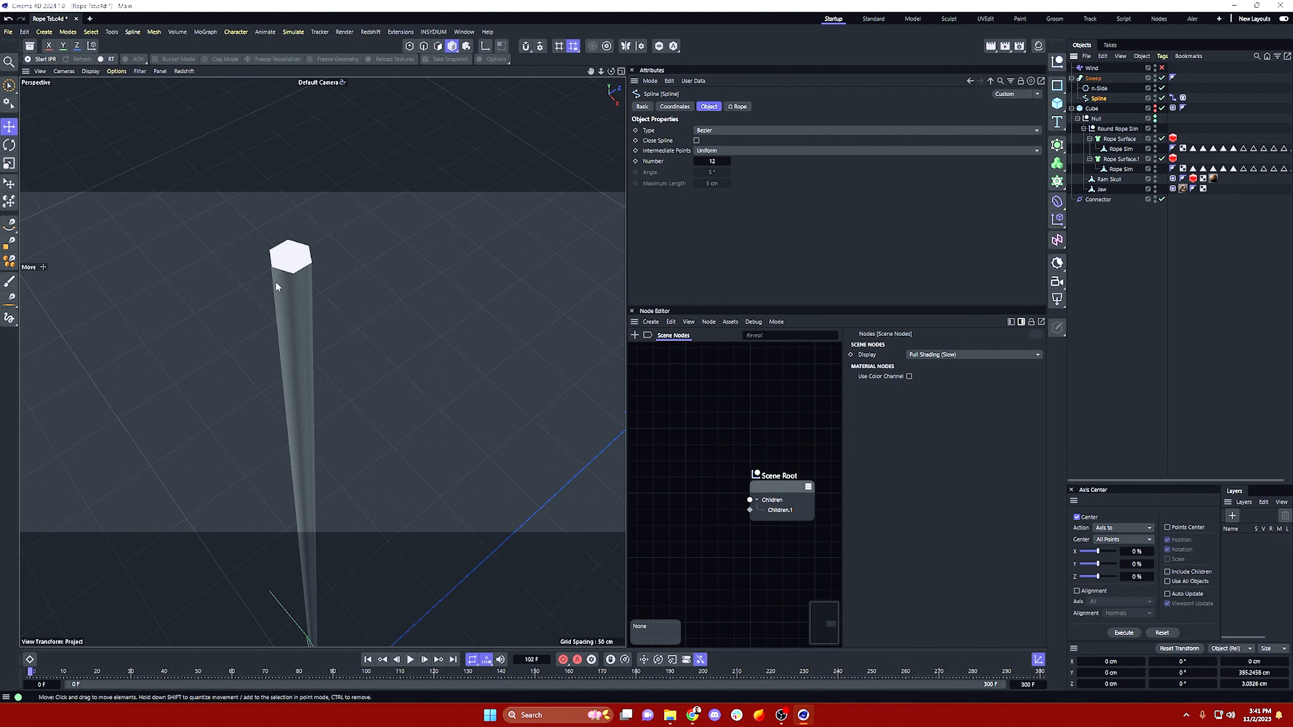
left_click_drag(285, 277, 335, 305)
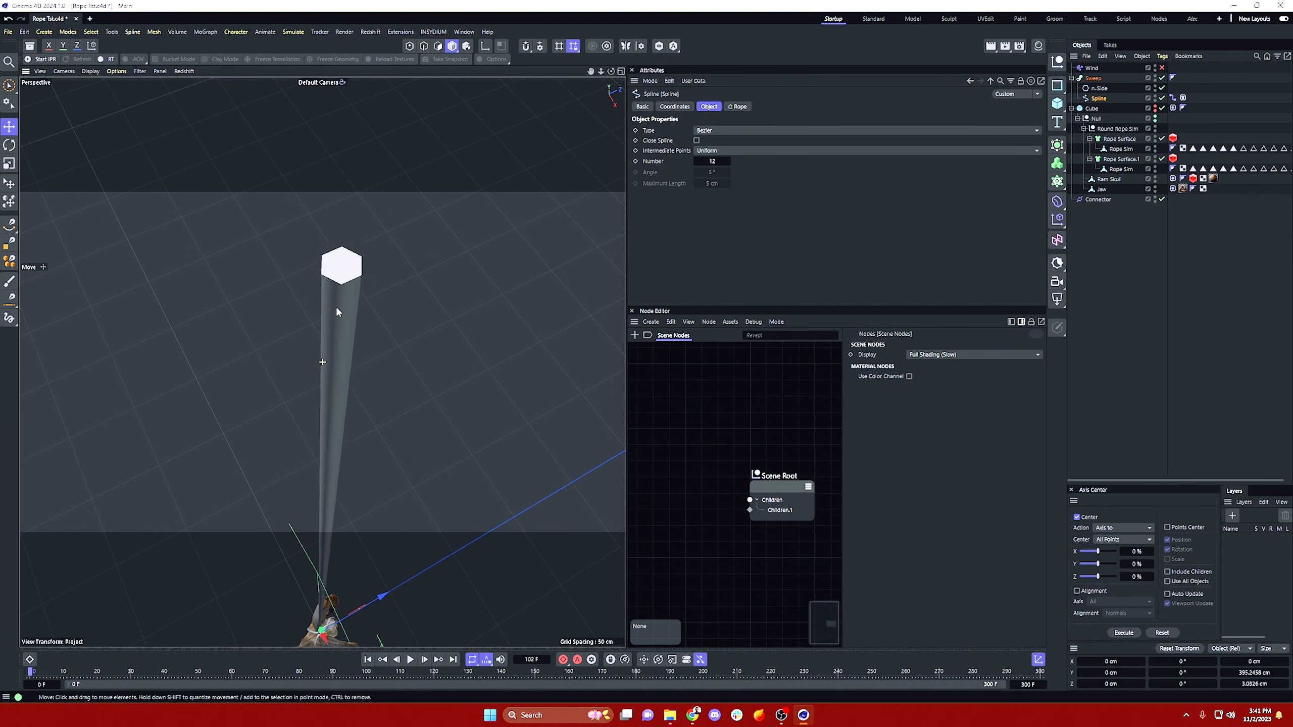
right_click(1100, 104)
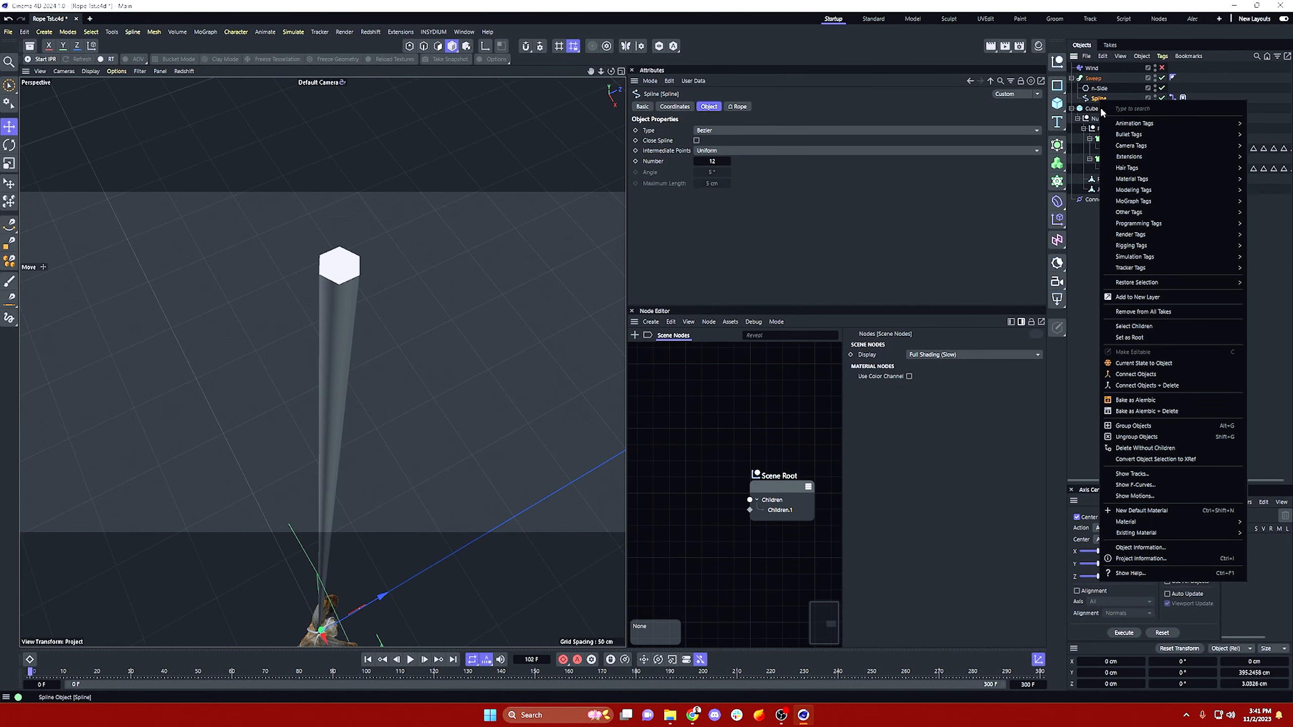
mouse_move(1157, 255)
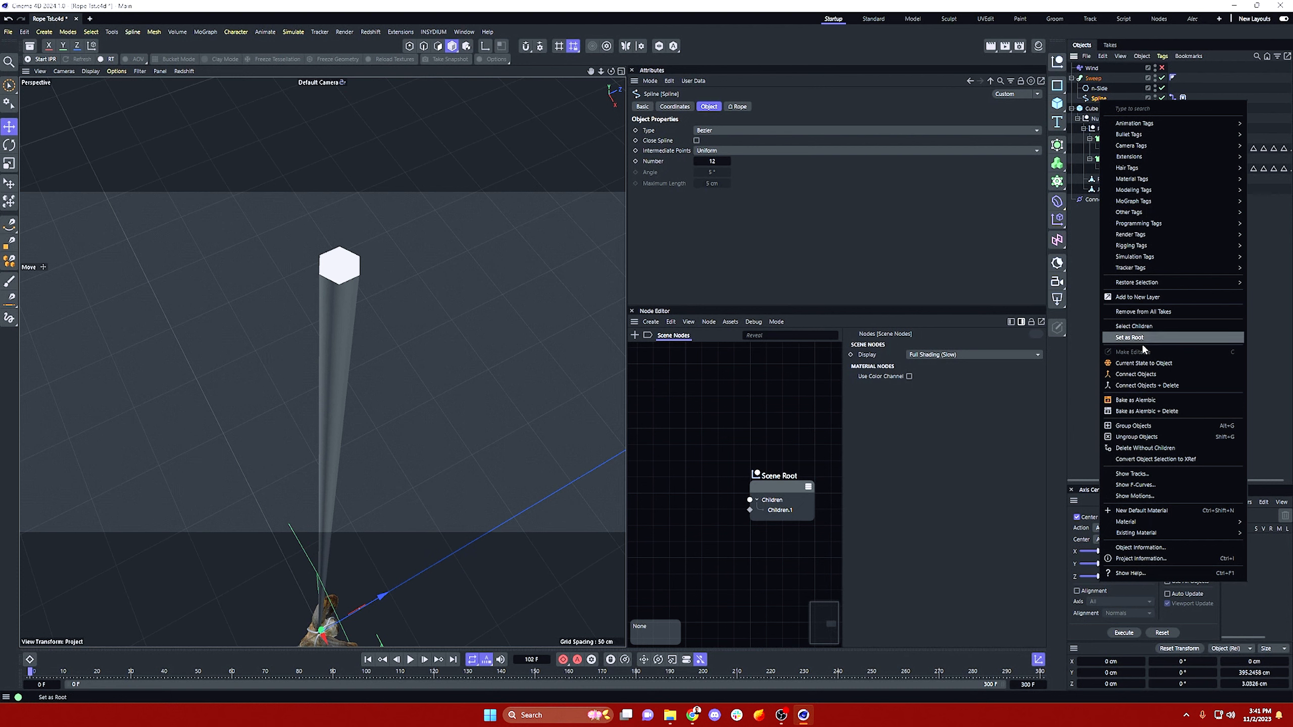
left_click(1132, 403)
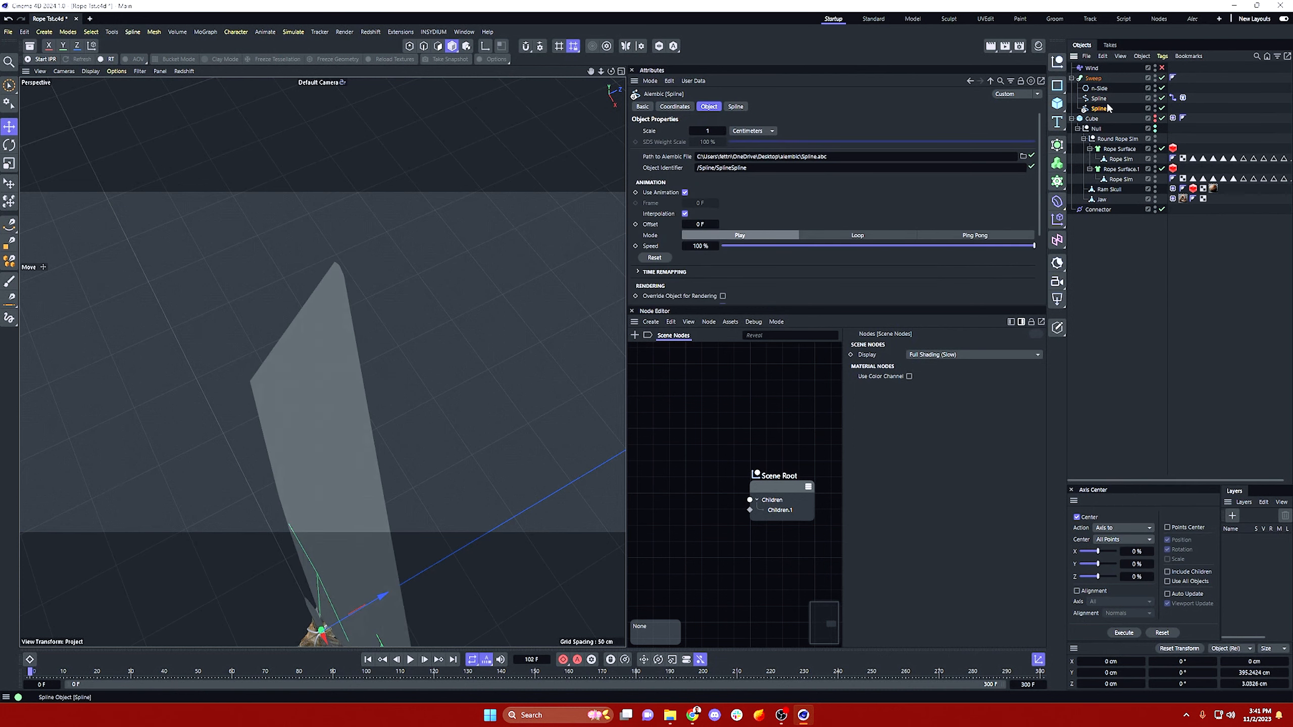
Step: Examine the distorted rope sweep and compare the original Spline with its Alembic copy
left_click_drag(309, 363, 315, 335, "alt")
right_click_drag(316, 340, 341, 324, "alt")
left_click_drag(341, 328, 326, 359, "alt")
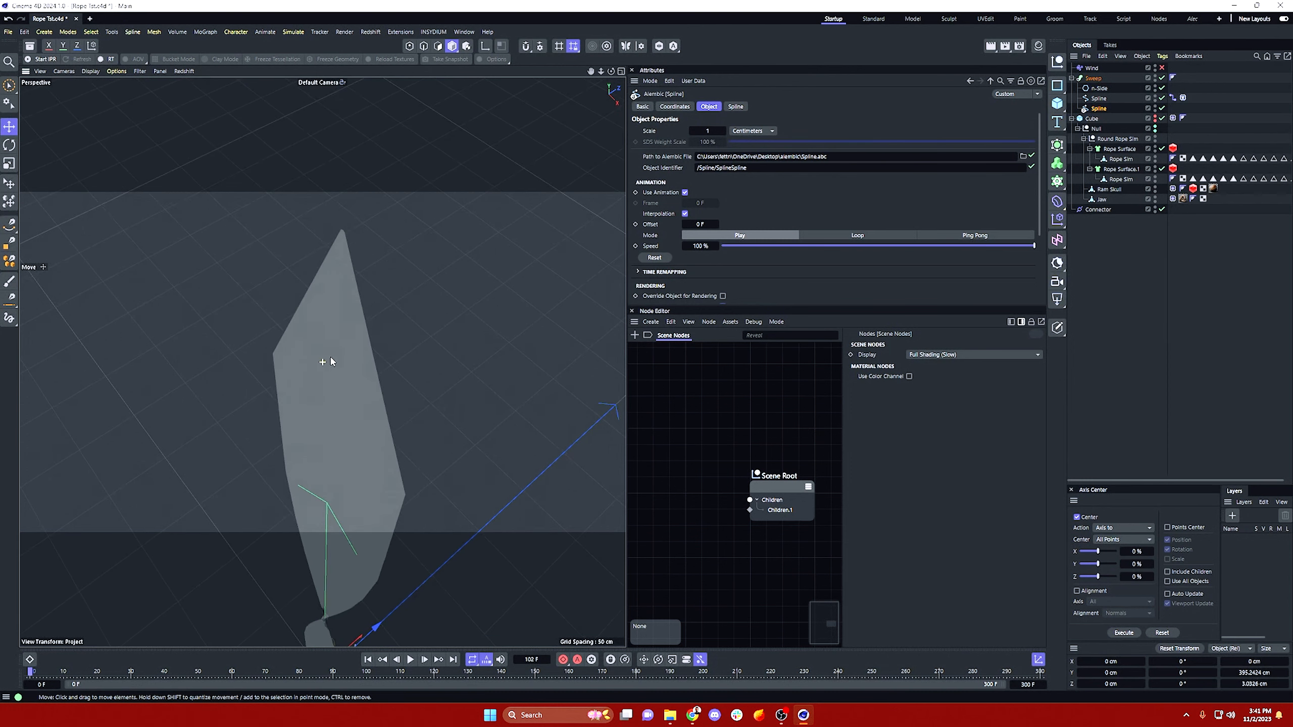
left_click(1097, 99)
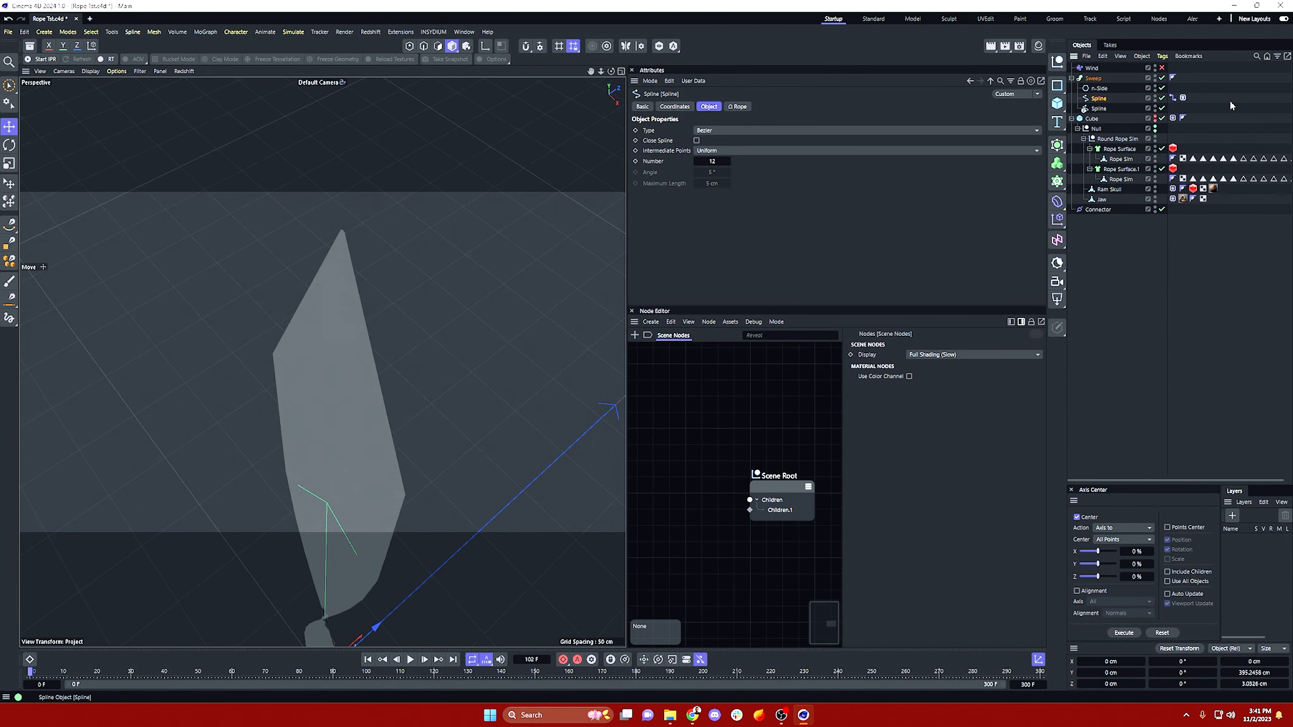
left_click(1086, 109)
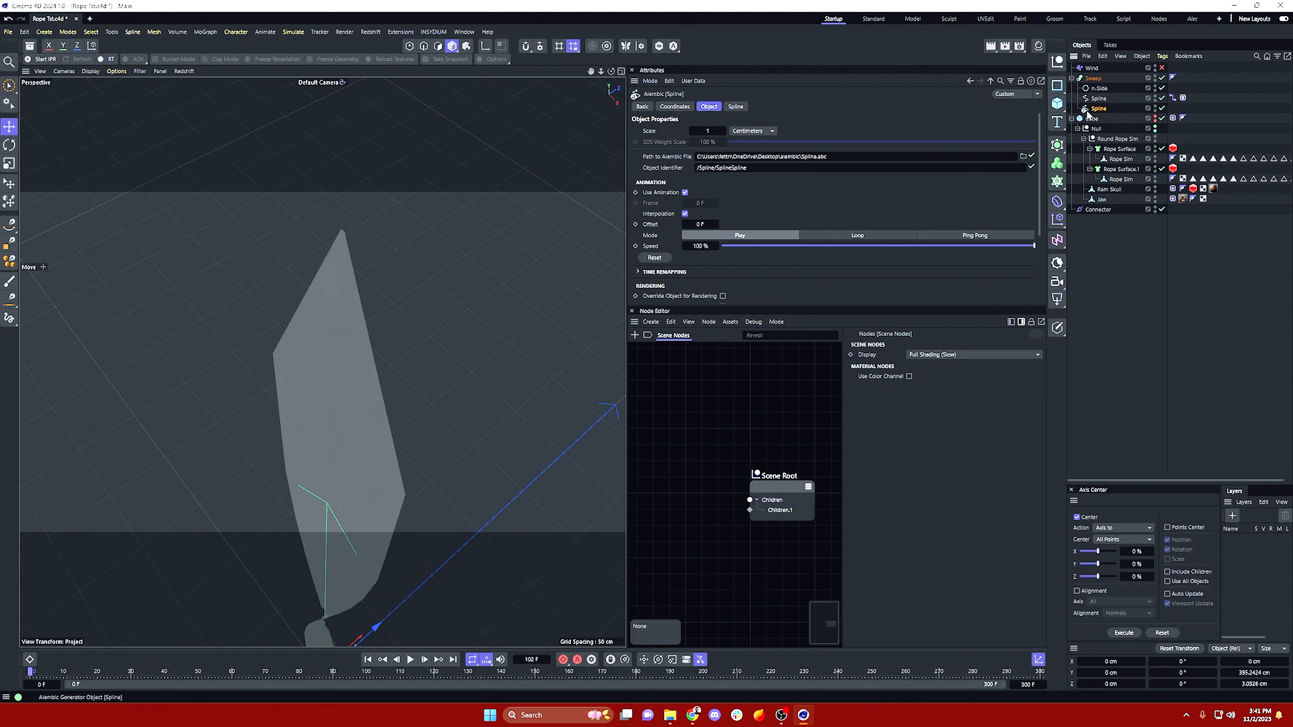
Step: Turn off Use Rail Scale on the rope's Sweep
left_click(1093, 78)
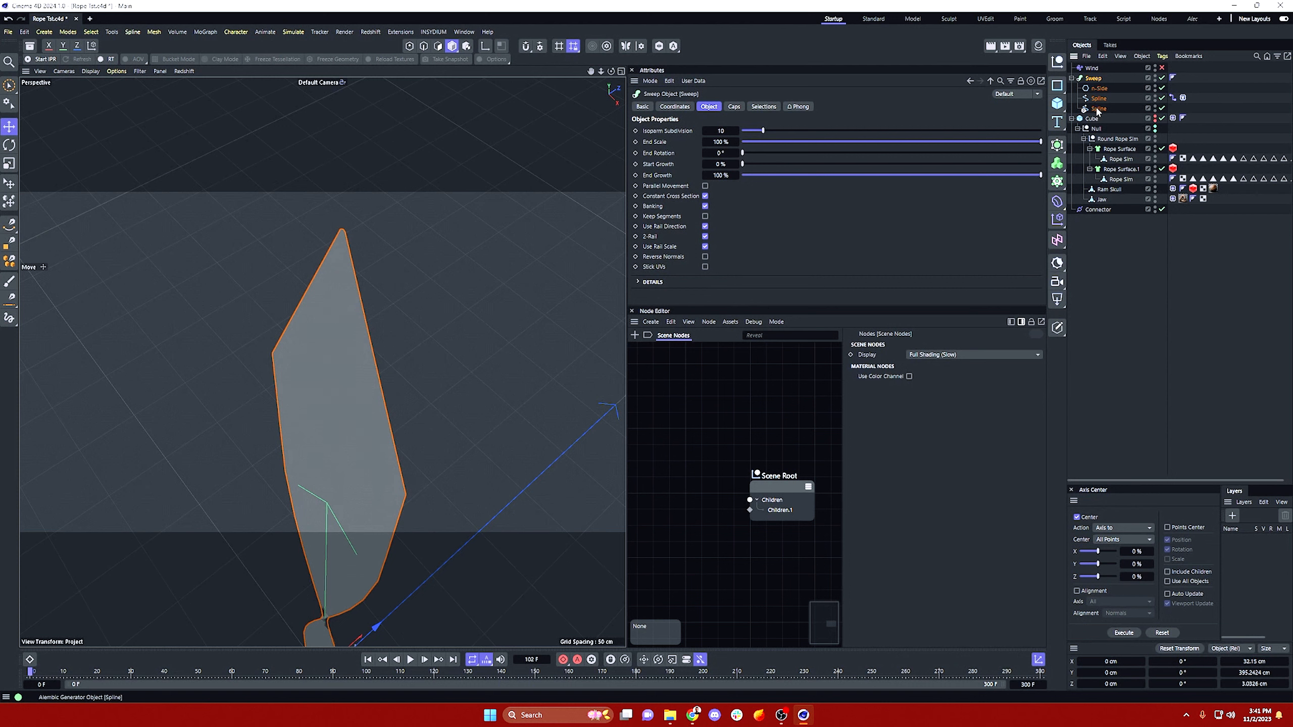
left_click(1092, 79)
left_click(705, 247)
Step: Move the Alembic Spline along the X axis to about -174.5 cm, away from the skull and rope
left_click(1099, 108)
left_click_drag(347, 351, 346, 408, "alt")
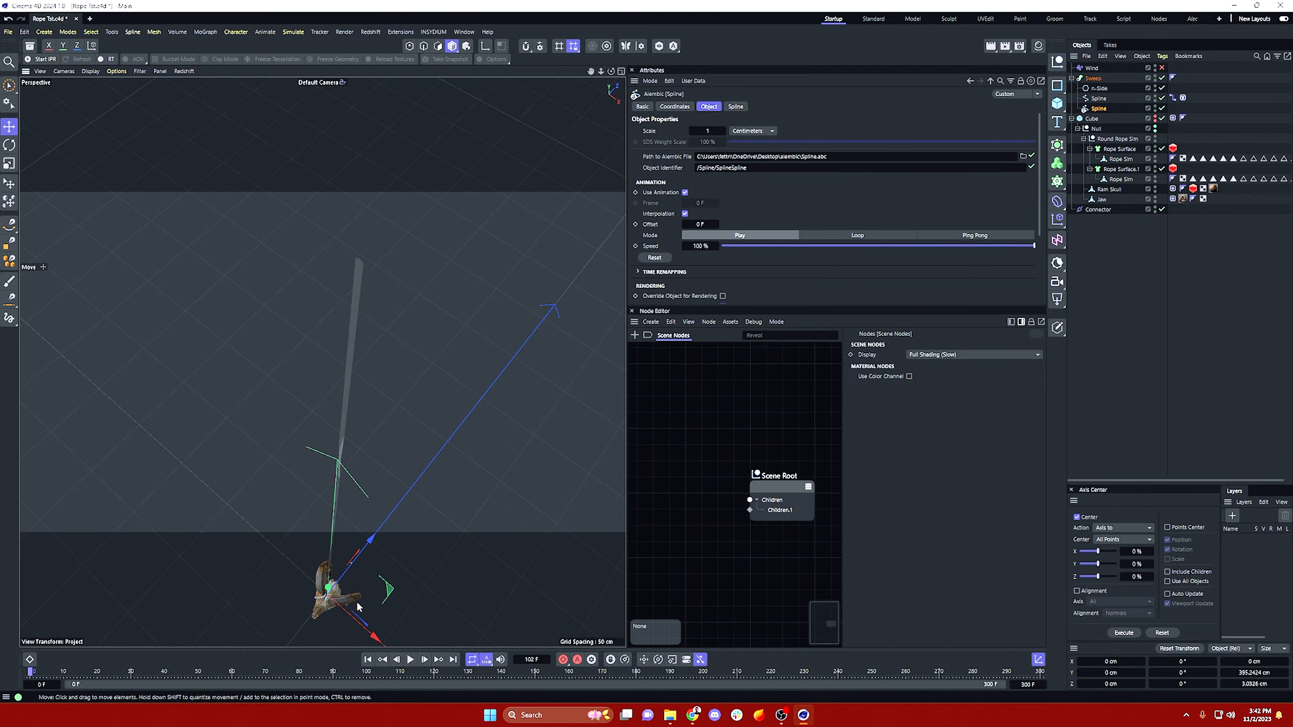
left_click_drag(376, 637, 347, 623)
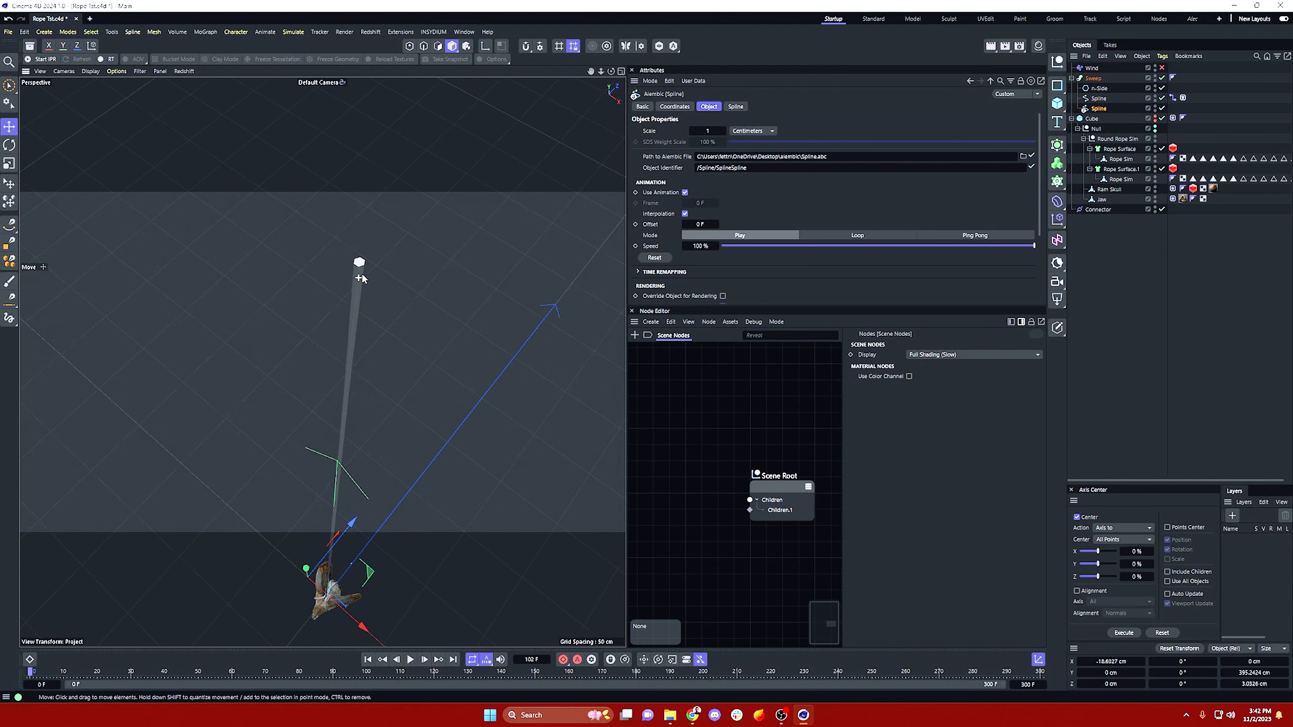
right_click_drag(359, 276, 404, 234, "alt")
left_click_drag(358, 235, 389, 262, "alt")
left_click_drag(359, 426, 141, 387)
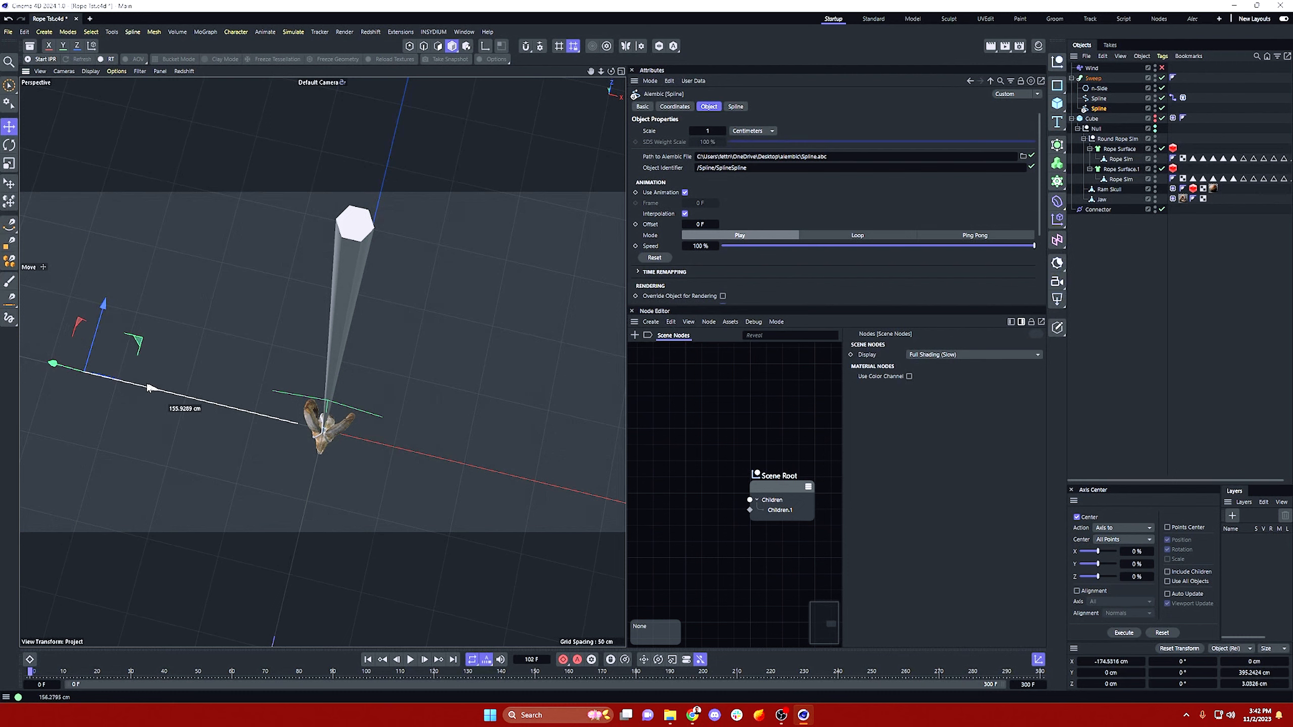
Step: Play back the simulation to check how the rope sweep behaves with the offset Alembic rail
mouse_move(339, 349)
left_mouse_down("alt")
mouse_move(277, 280)
mouse_move(332, 366)
mouse_move(337, 283)
mouse_move(352, 294)
mouse_move(376, 278)
mouse_move(372, 243)
left_mouse_up("alt")
left_click(409, 660)
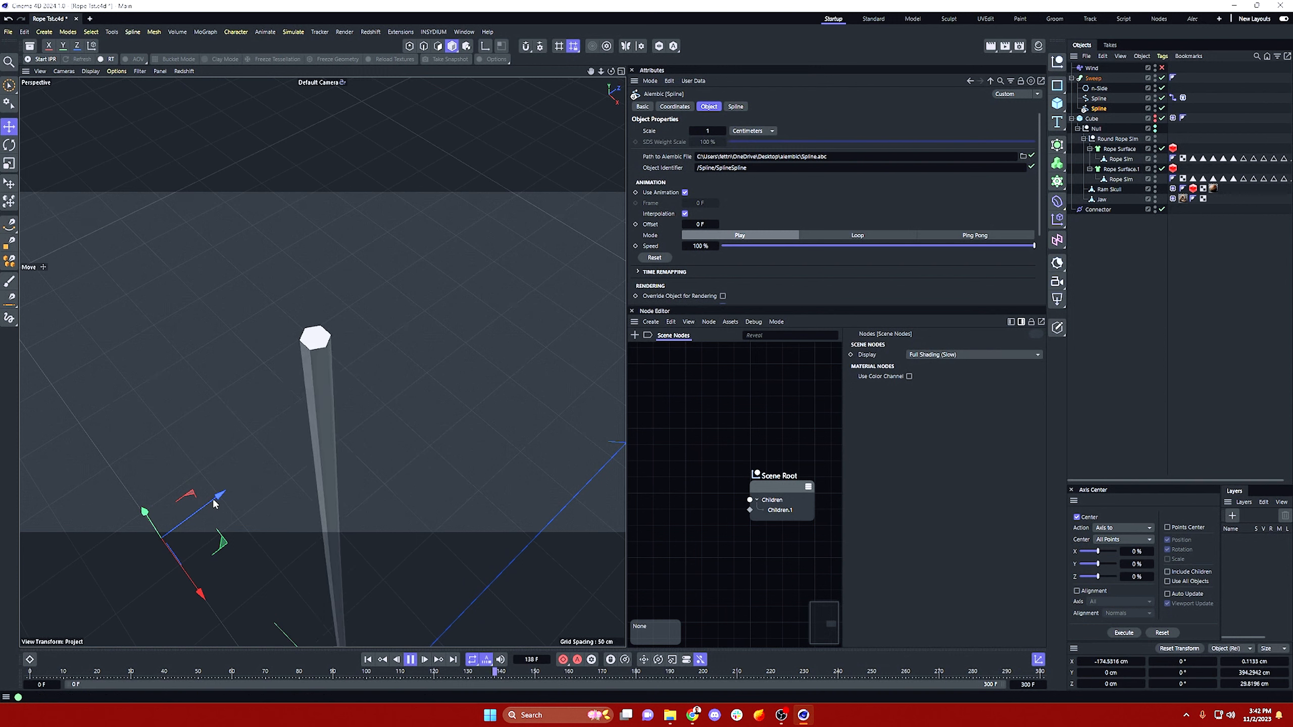
left_click(411, 661)
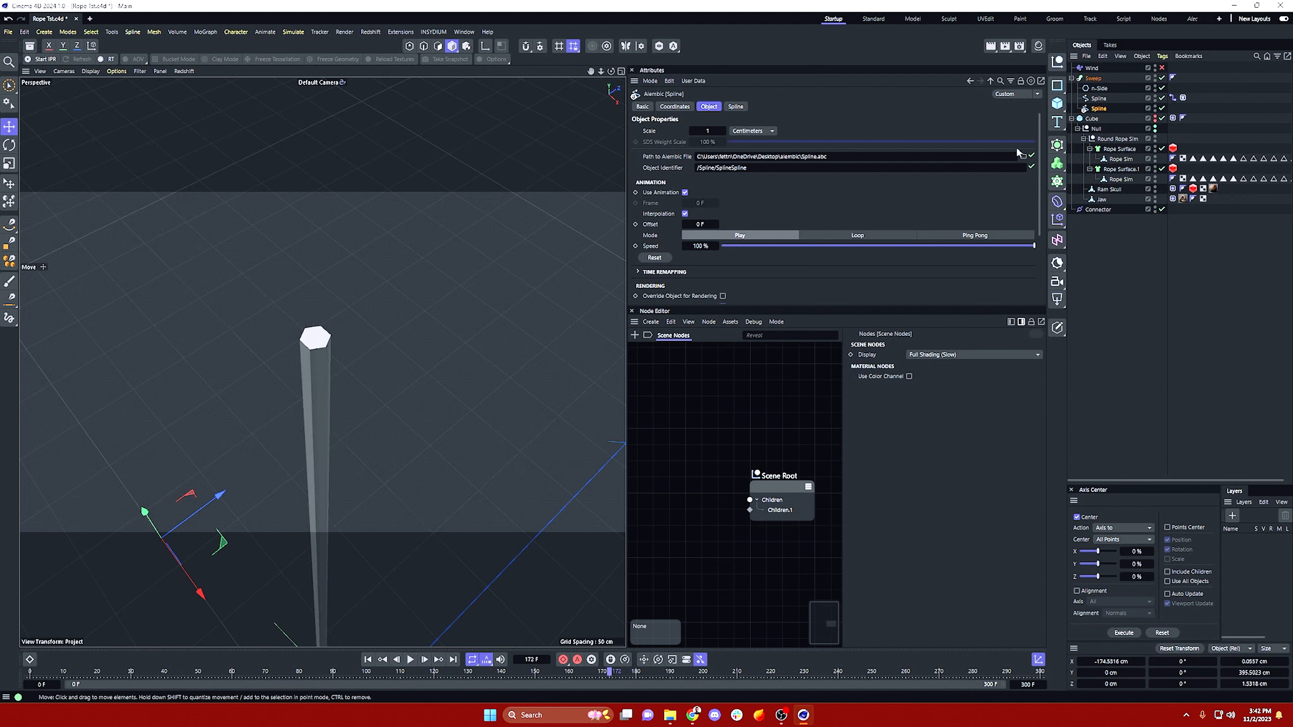
Step: Disable the Alembic Spline to compare the rope's shading and object settings without the rail, and re-enable it
left_click(1162, 108)
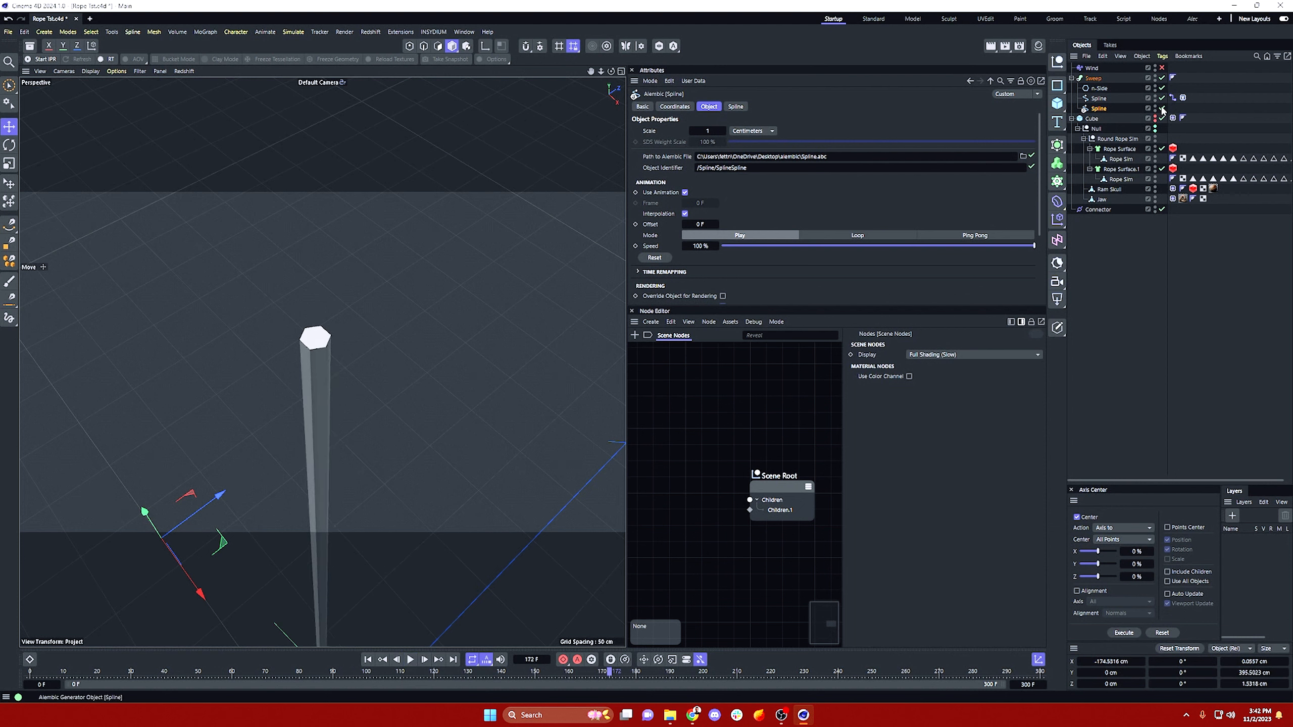
left_click(1092, 78)
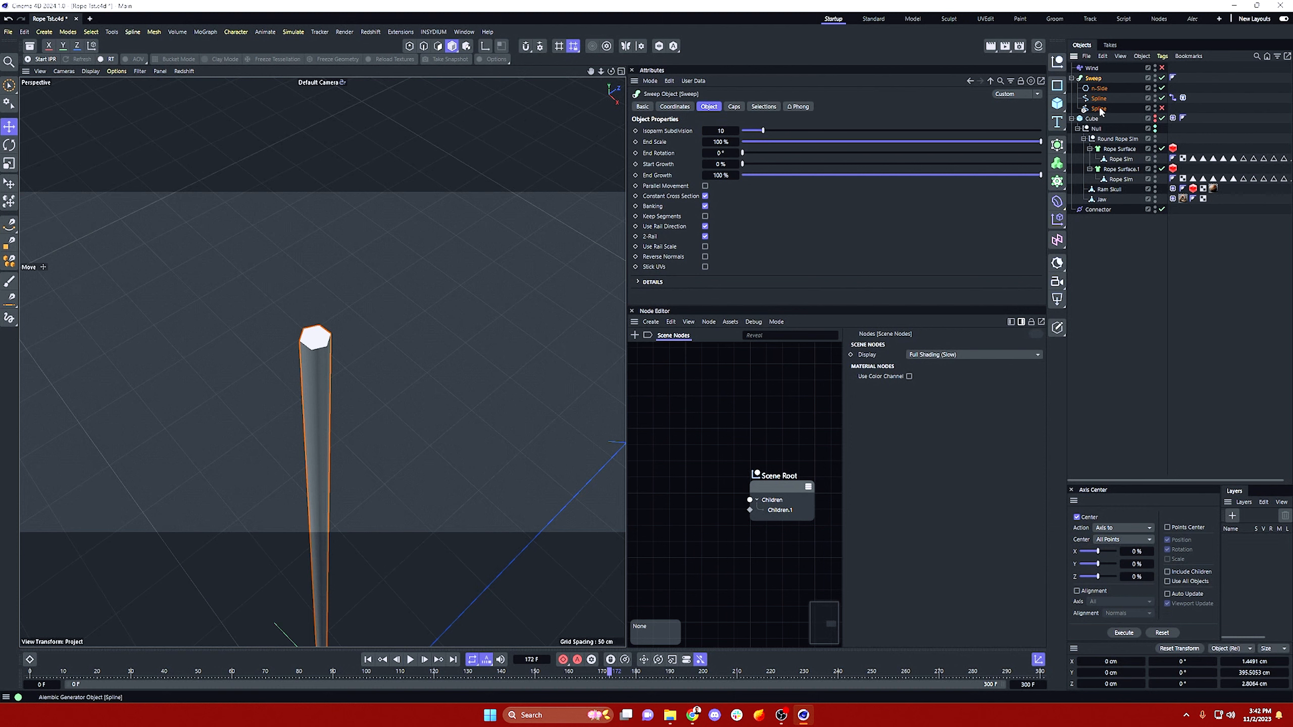
left_click(1105, 99)
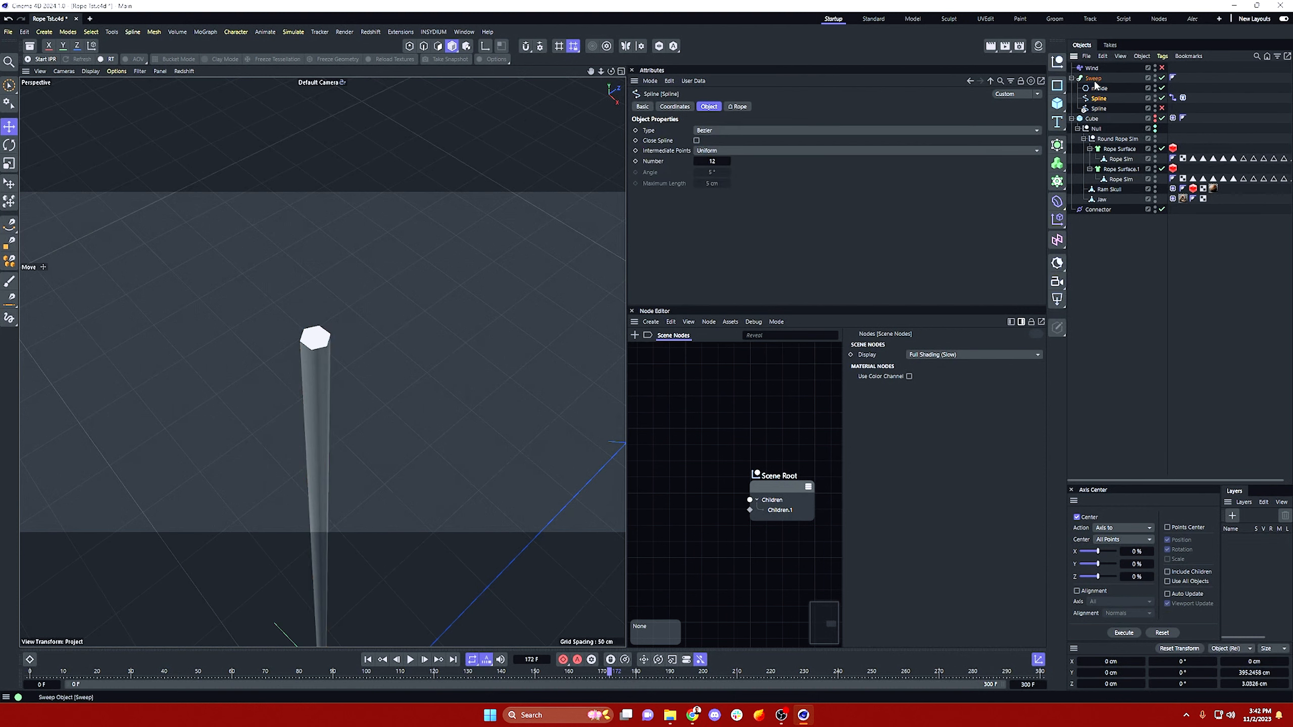
left_click(1094, 88)
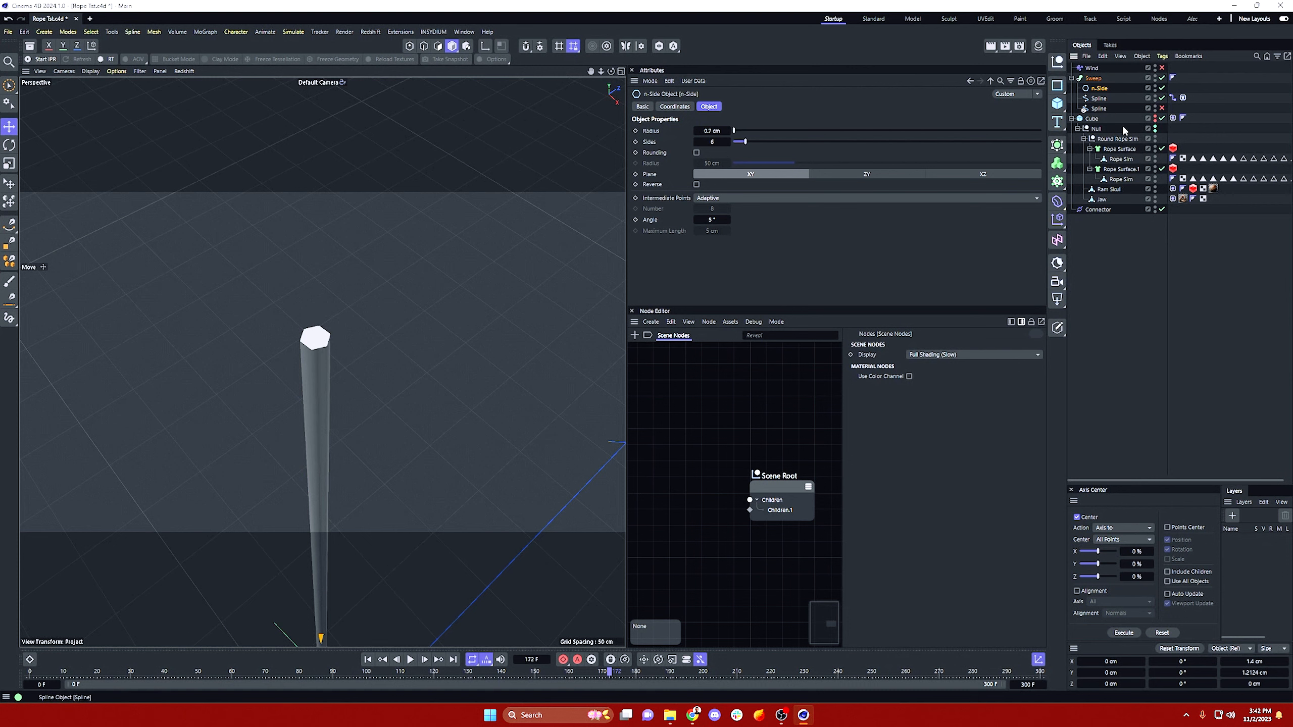
left_click(1094, 78)
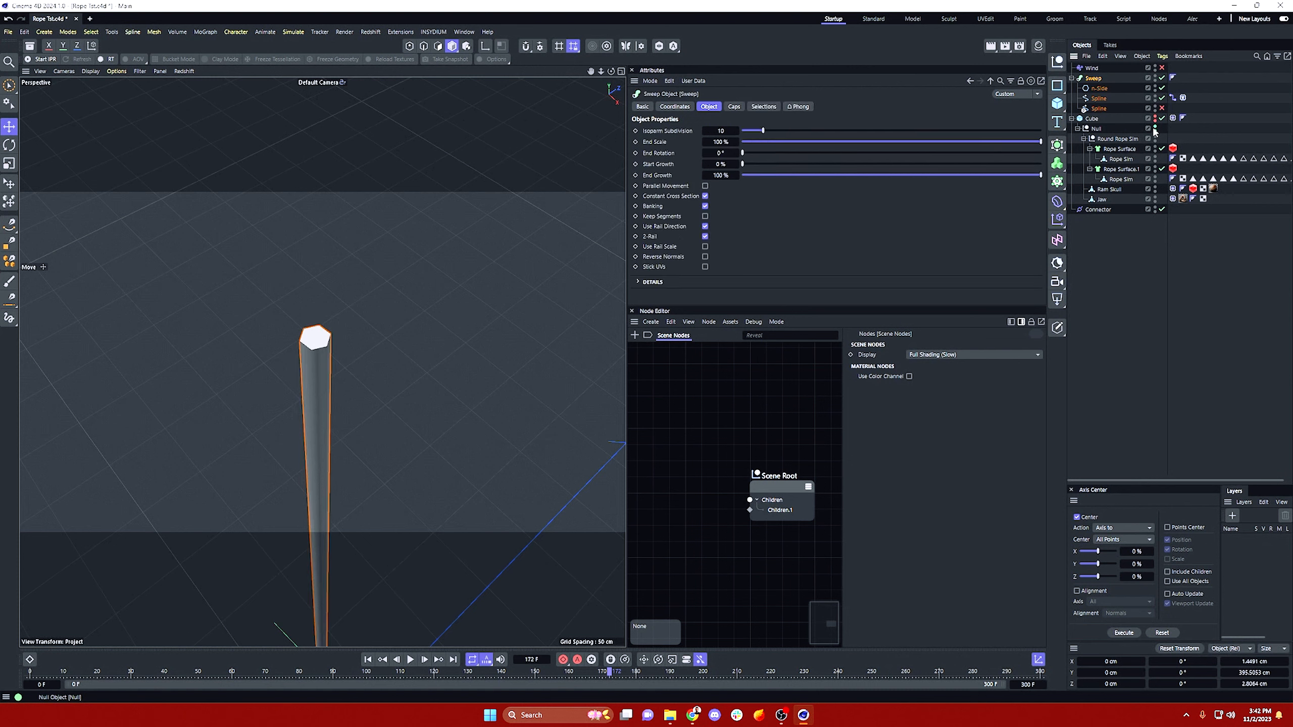
left_click(1096, 108)
left_click(1161, 108)
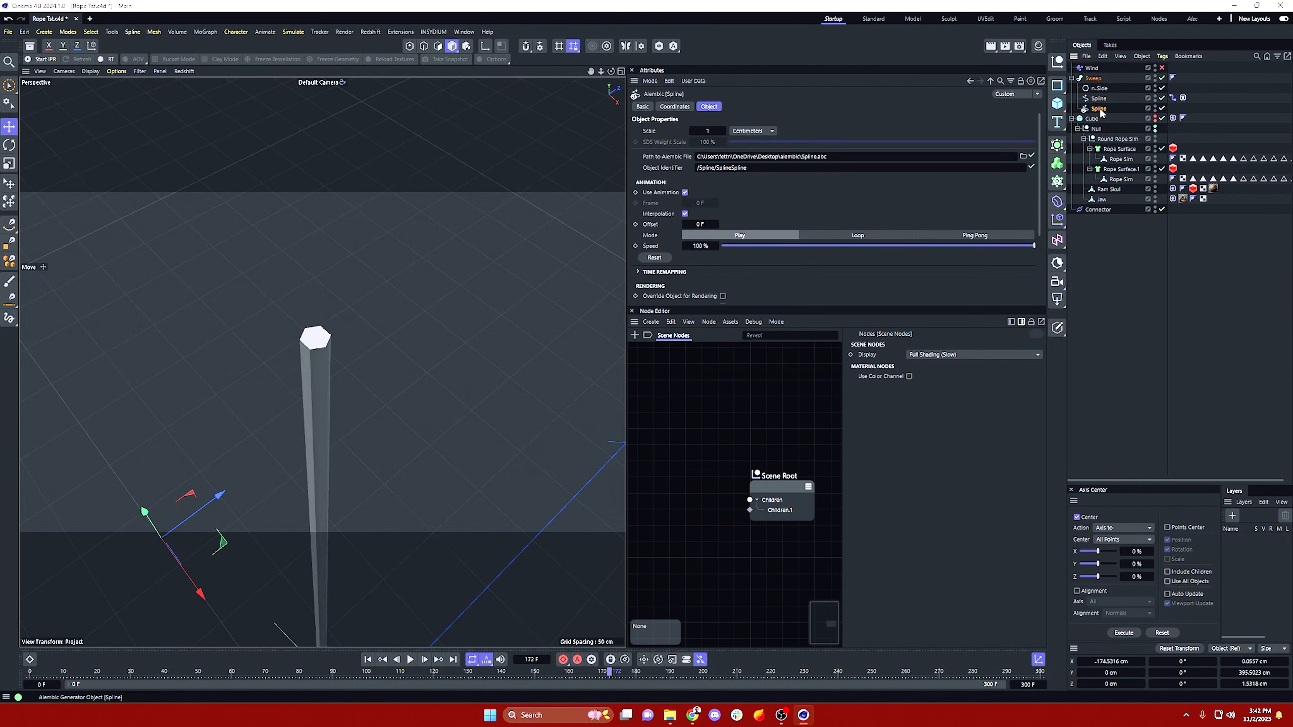
Step: Review the Sweep and its two splines, and play the simulation to check the rope's orientation
left_click(1092, 78)
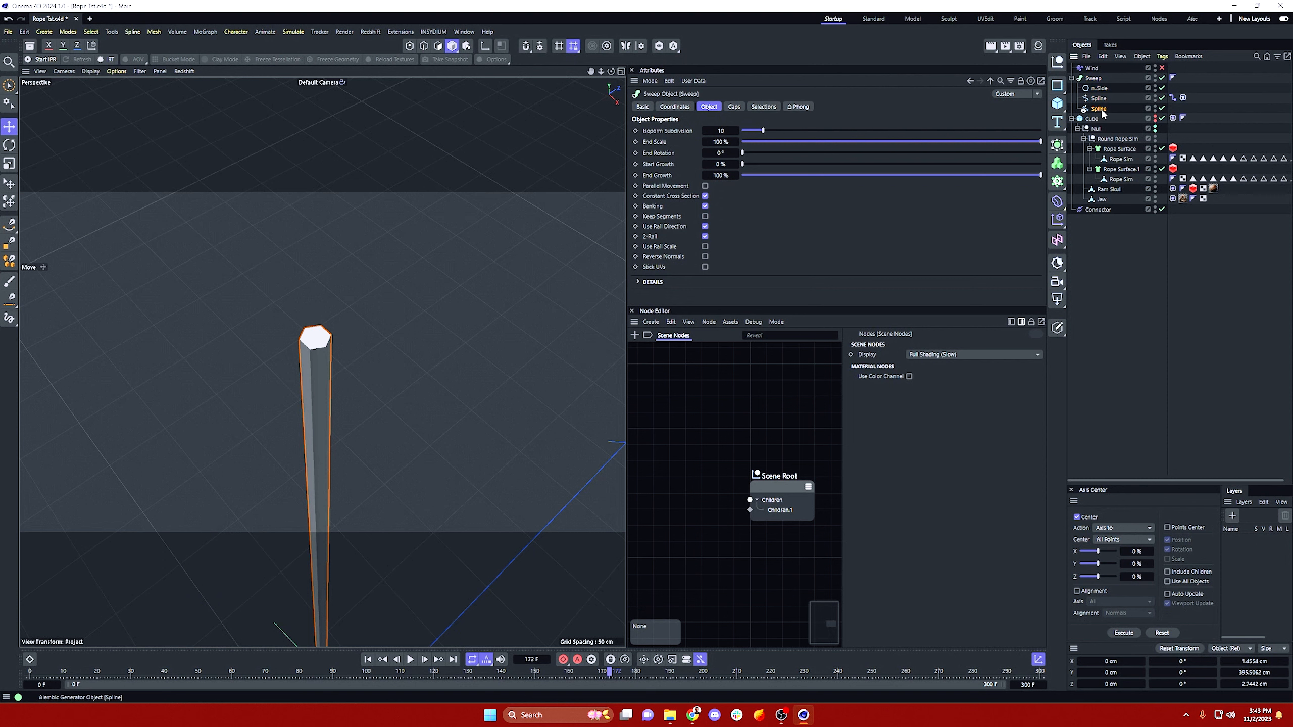
left_click(1094, 108)
left_click(1209, 107)
left_click(1097, 98)
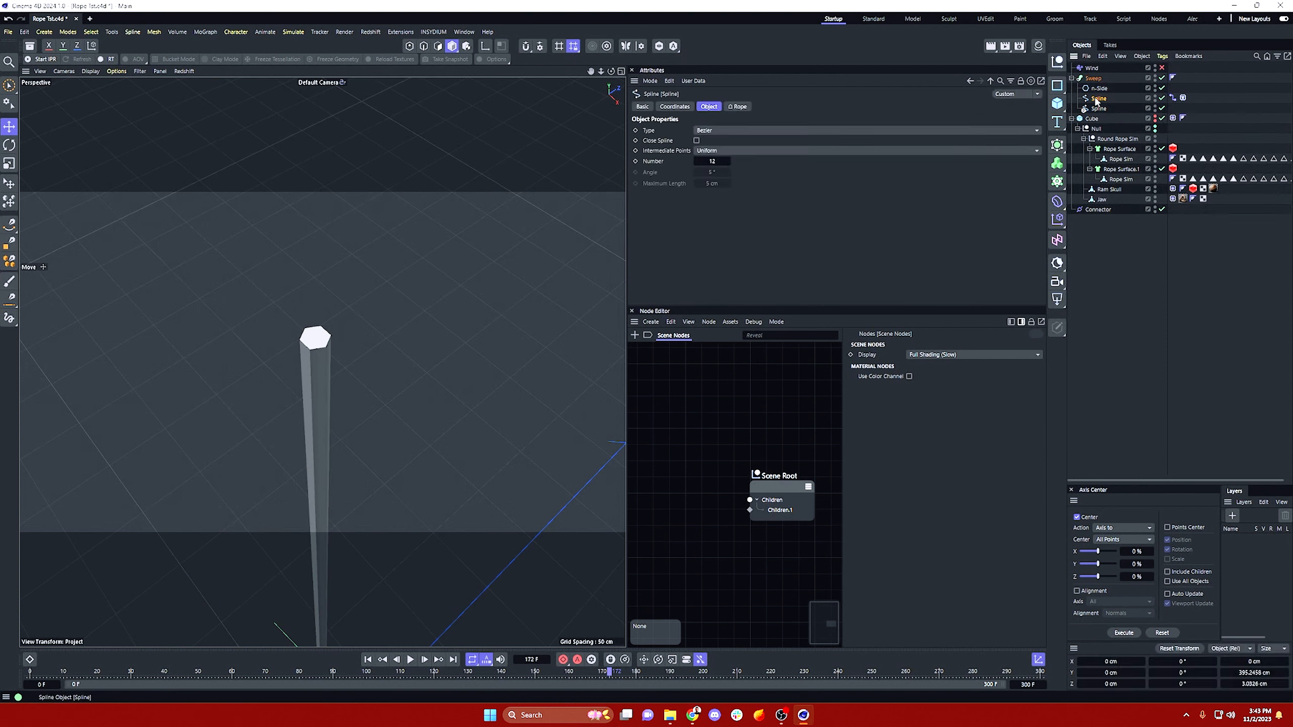
left_click(1096, 79)
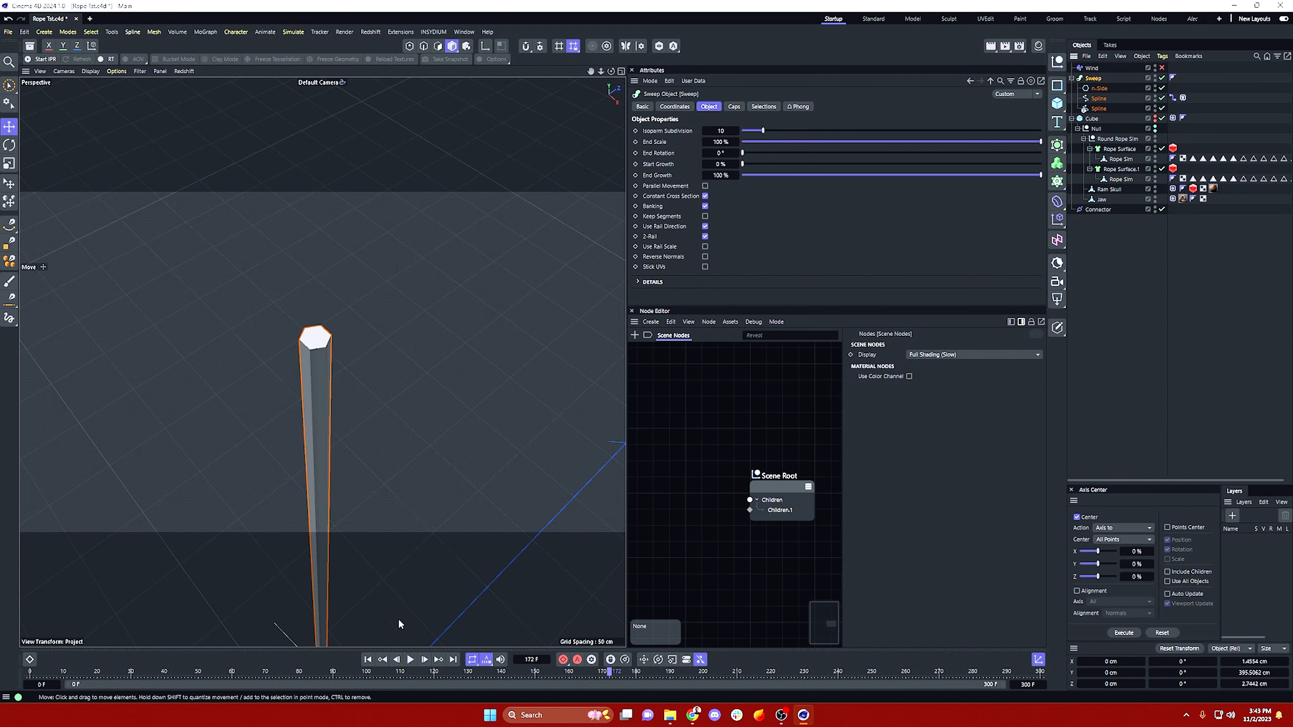
left_click(411, 660)
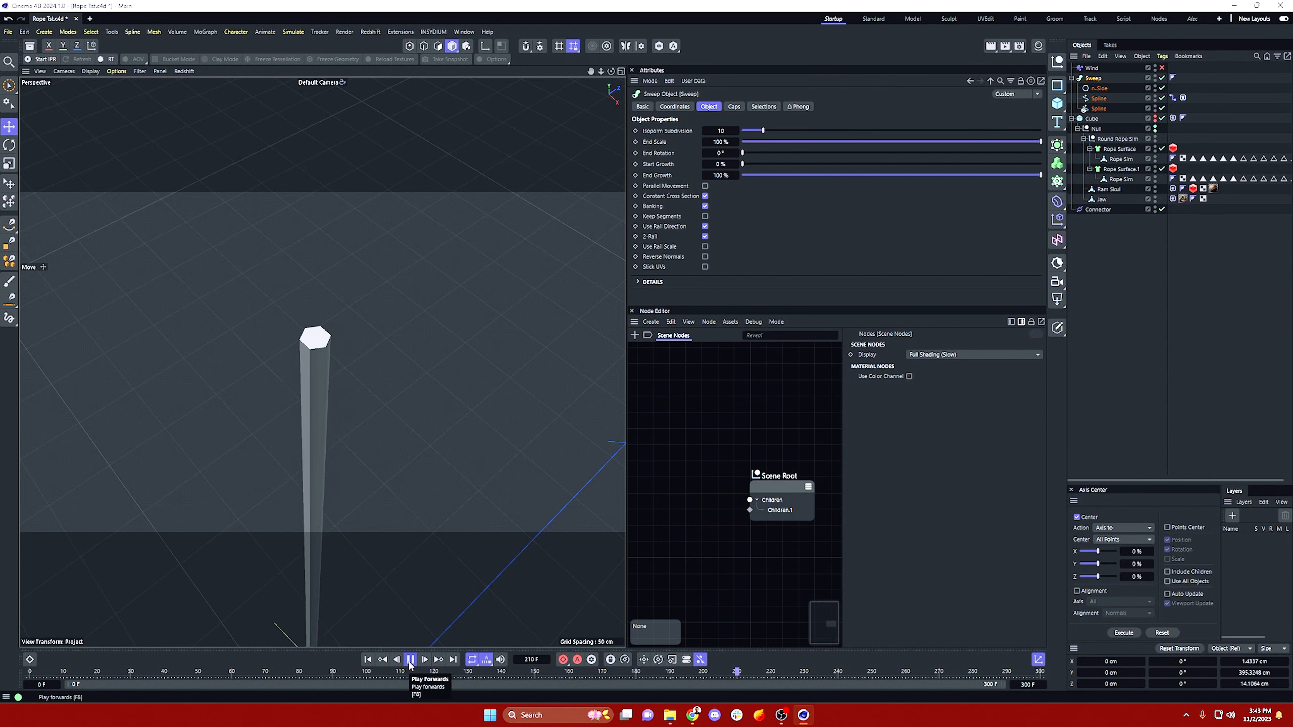
left_click(410, 660)
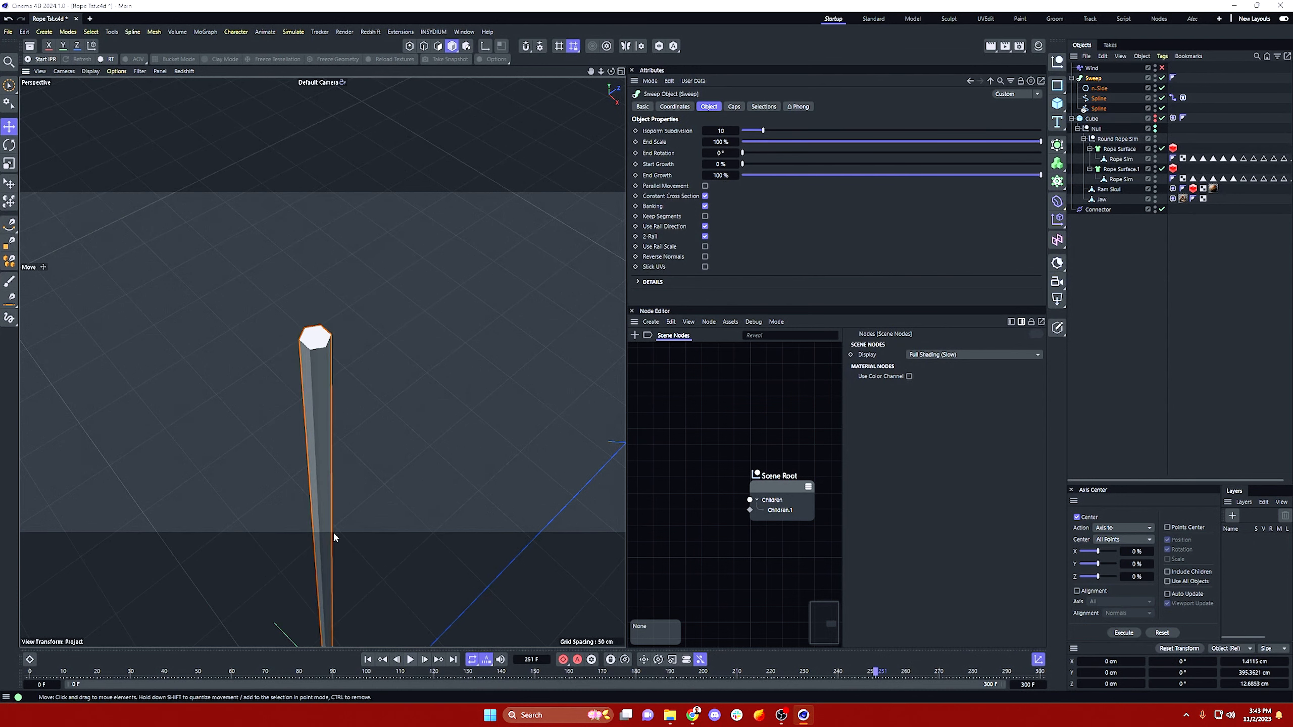
Step: Scrub the timeline to frame 54 and inspect the rope's facets up close along its length
middle_click_drag(321, 548, 329, 309, "alt")
left_click_drag(329, 309, 345, 311, "alt")
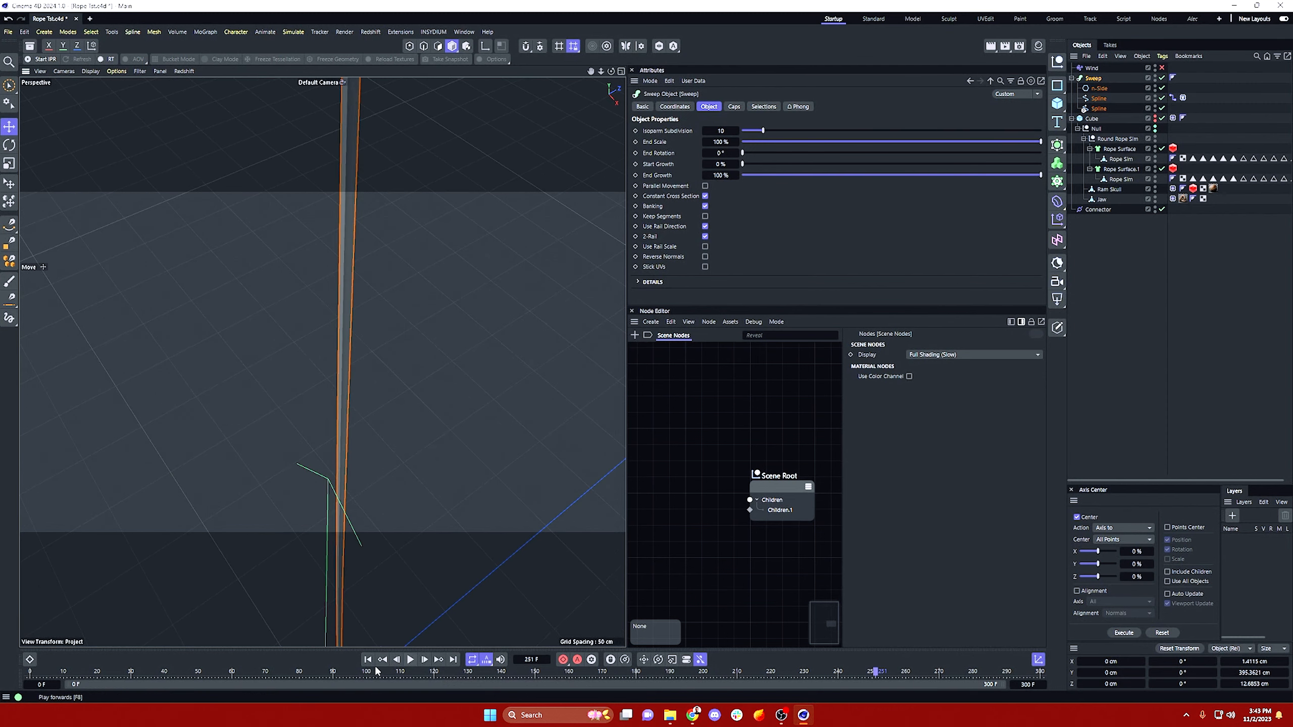
left_click_drag(151, 679, 84, 659)
left_click_drag(87, 671, 212, 671)
left_click_drag(326, 386, 357, 244, "alt")
scroll(356, 325, "up", 10)
Step: Open the settings of the rope Sweep's n-Side profile
left_click(1173, 78)
left_click(1099, 87)
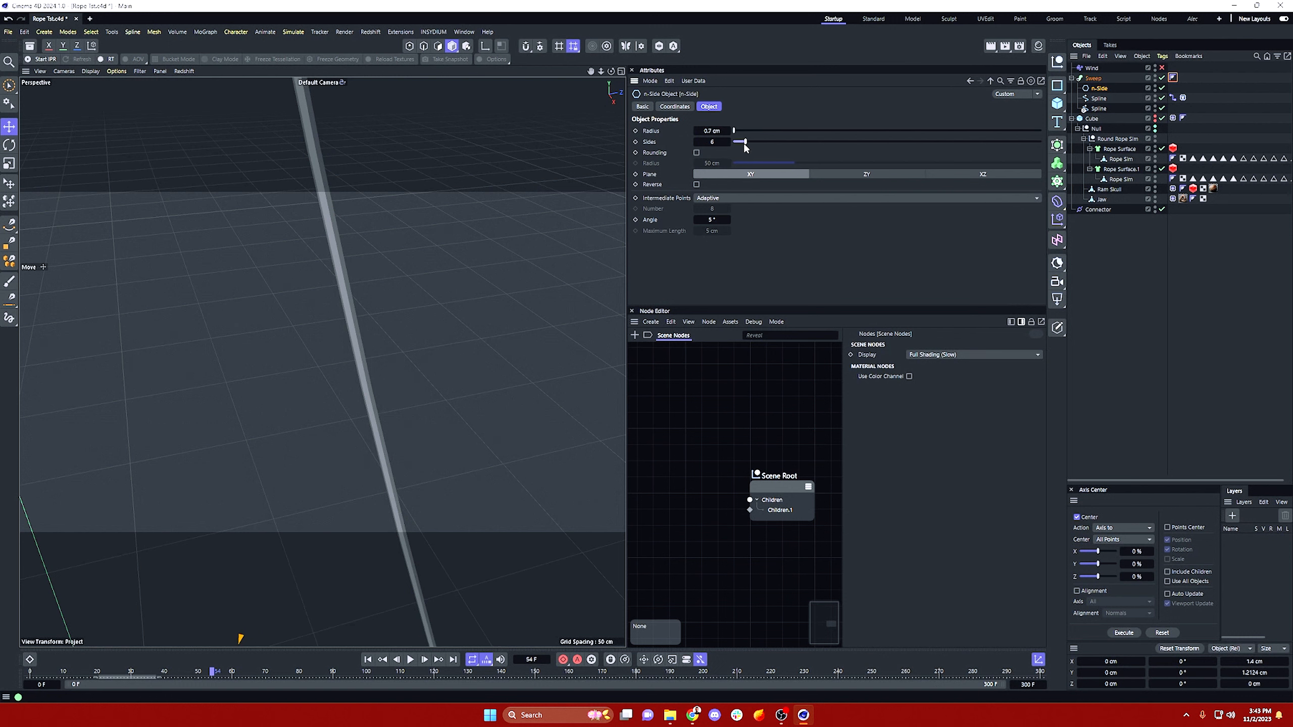